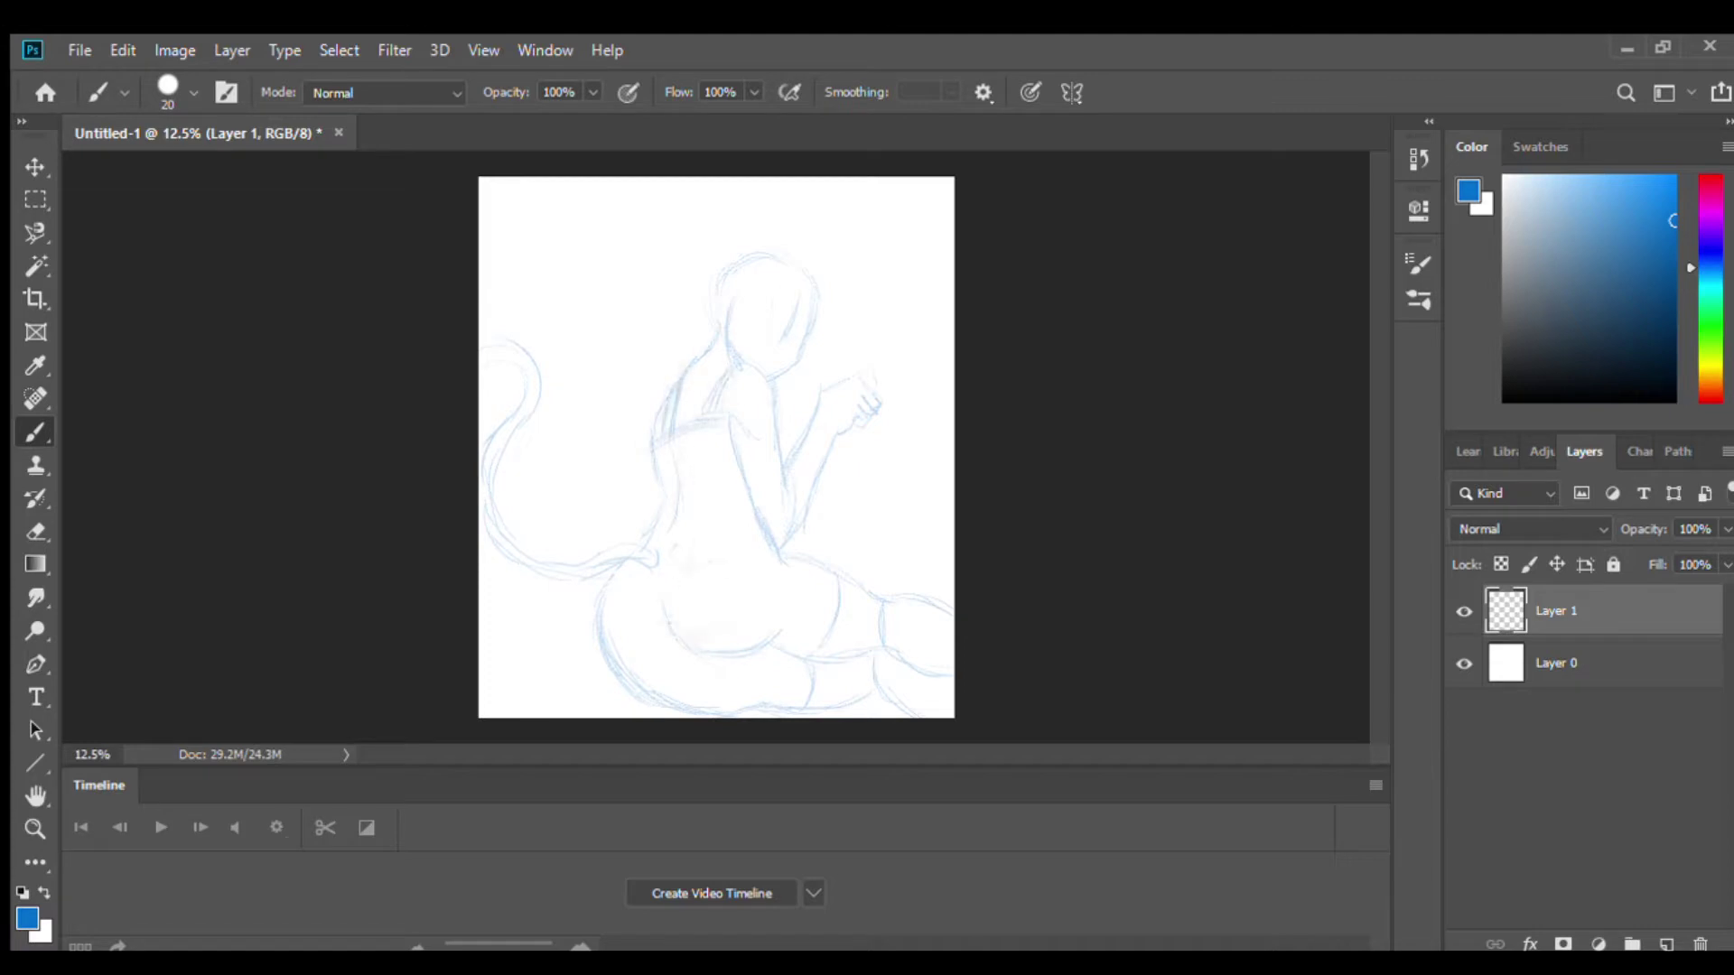
Erase the overlapping waist and hip lines of the blue sketch and redraw the hip and thigh contours.
key(ctrl+plus)
key(e)
mouse_move(754, 637)
mouse_down()
mouse_move(716, 426)
mouse_move(777, 352)
mouse_up()
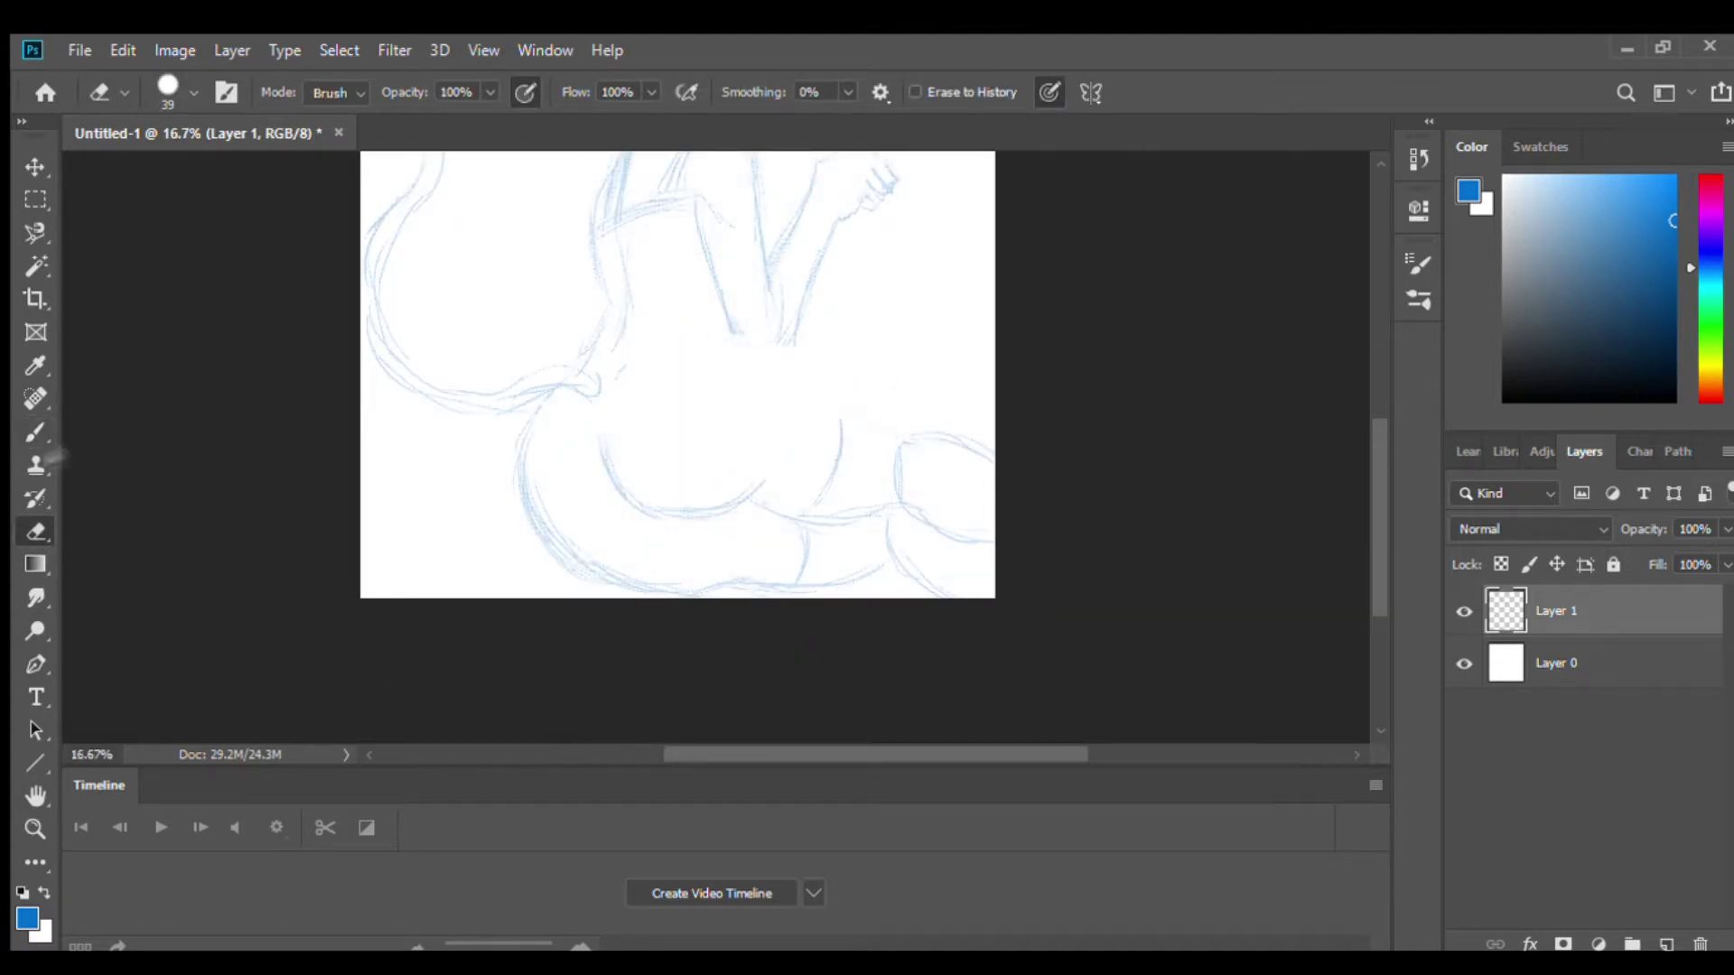
key(b)
scroll(772, 359, up, 3)
scroll(700, 574, down, 2)
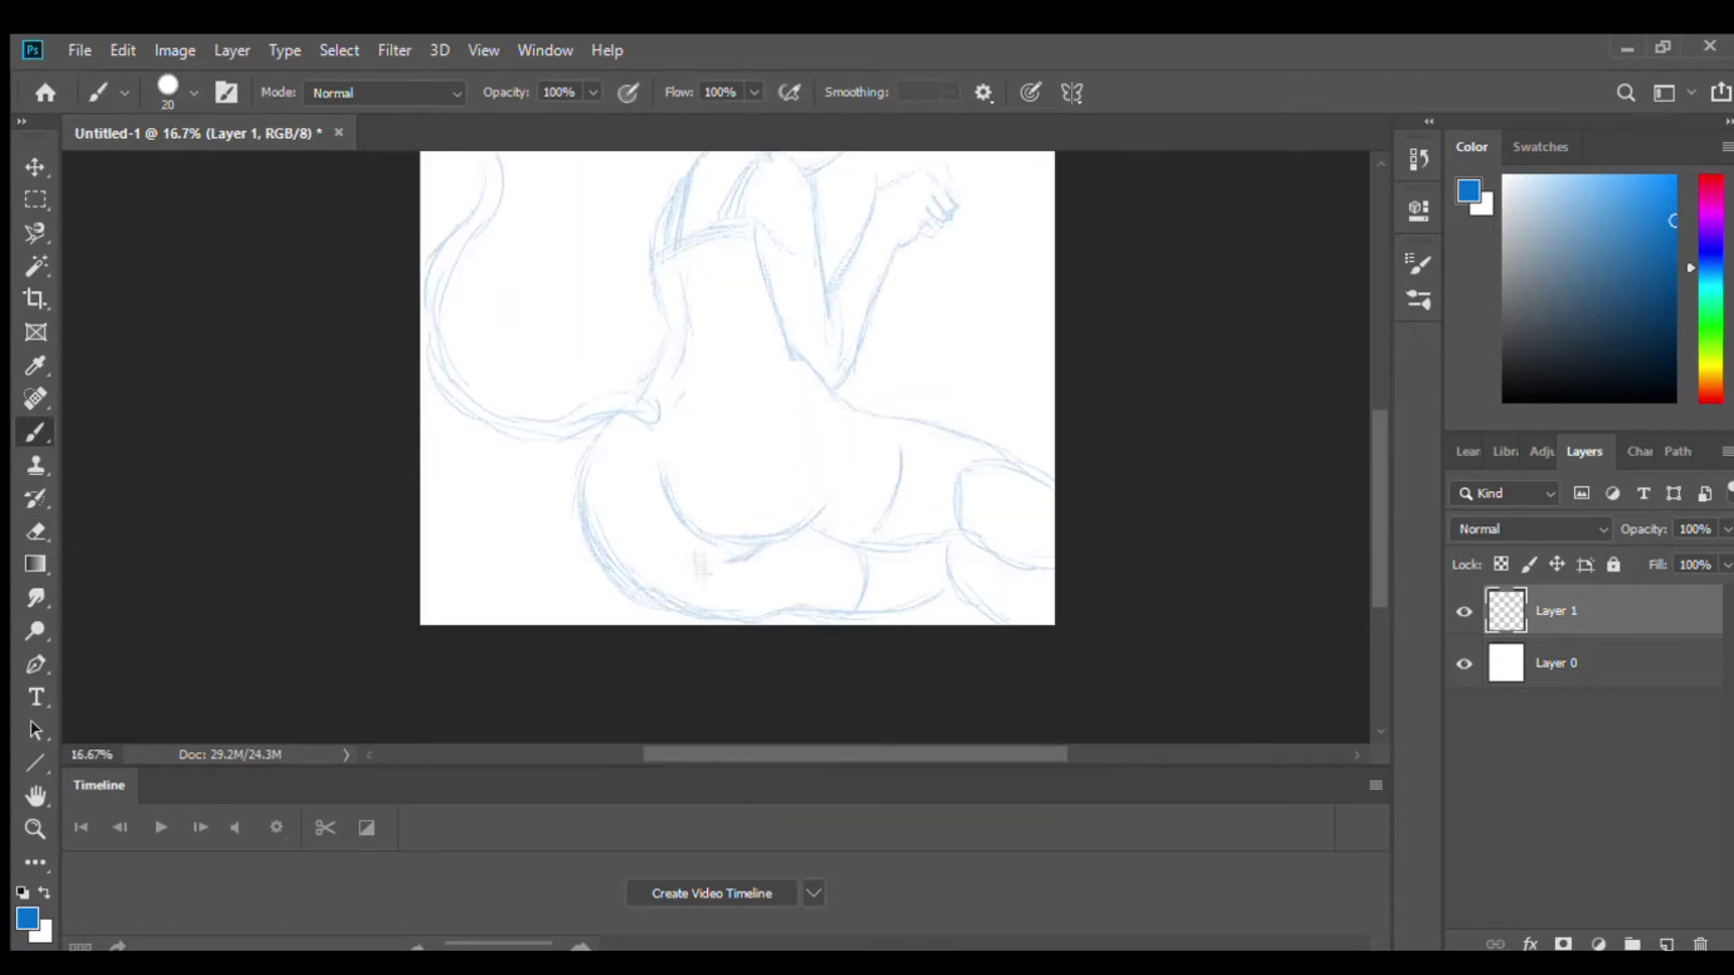
scroll(718, 452, up, 3)
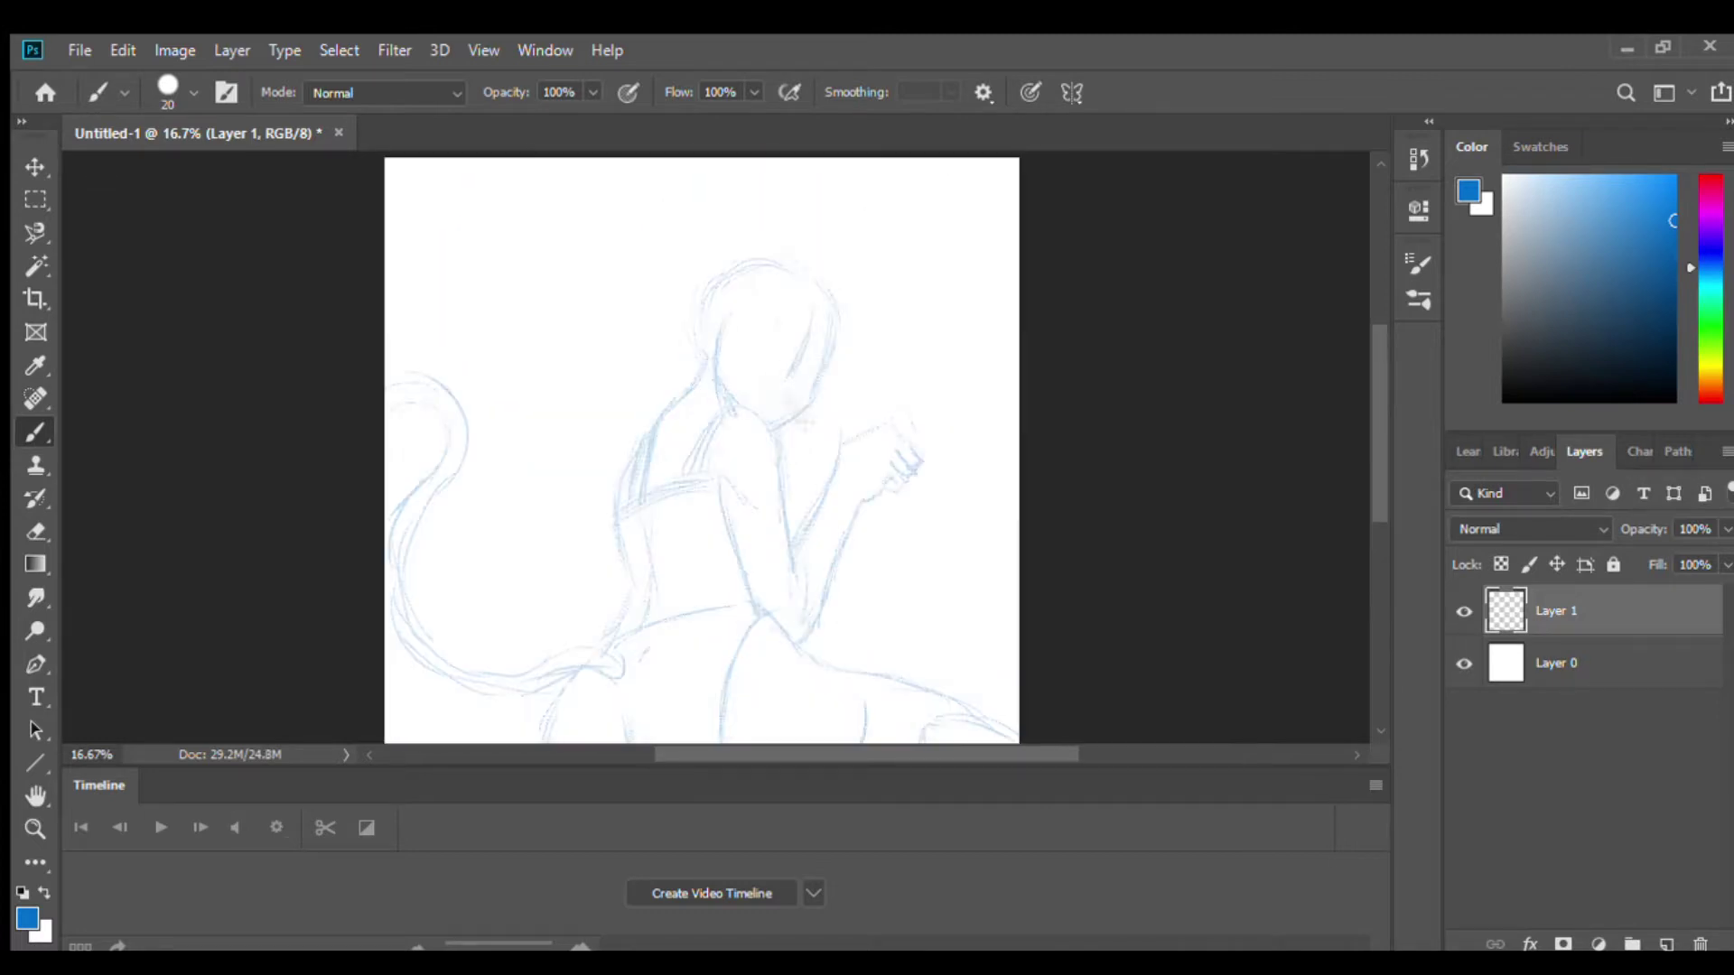
Sketch the nose, smiling mouth and both eyes on the blank face in blue.
key(ctrl+plus)
key(ctrl+plus)
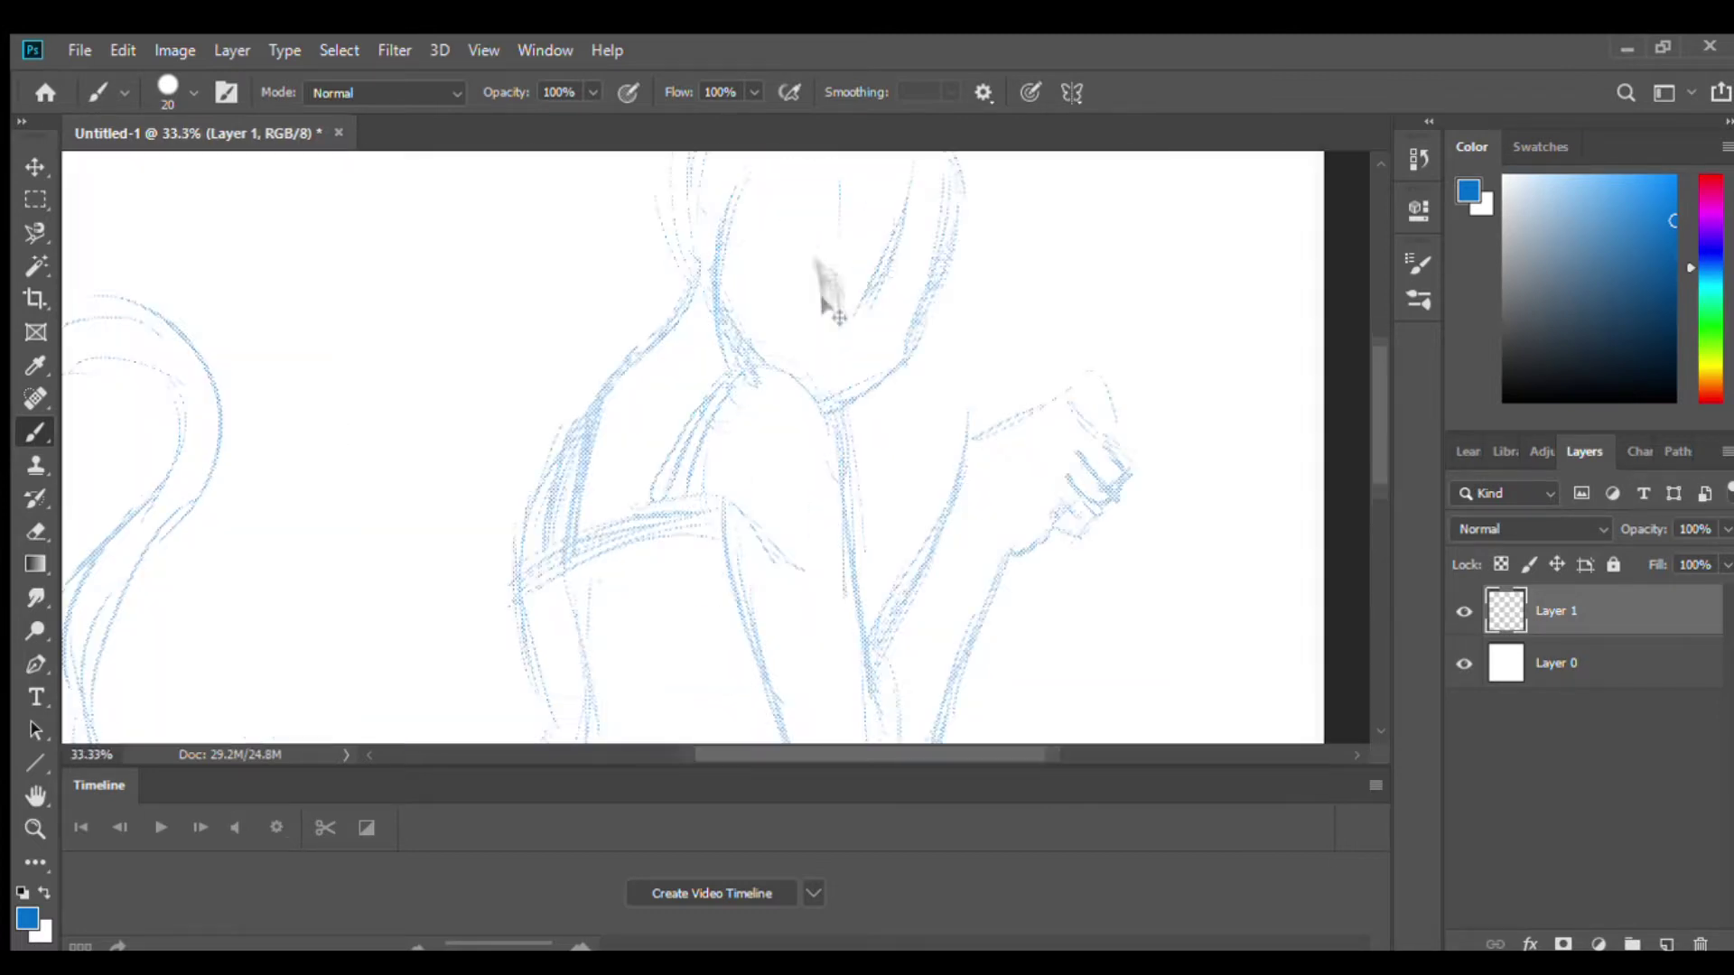
drag(811, 488, 903, 537)
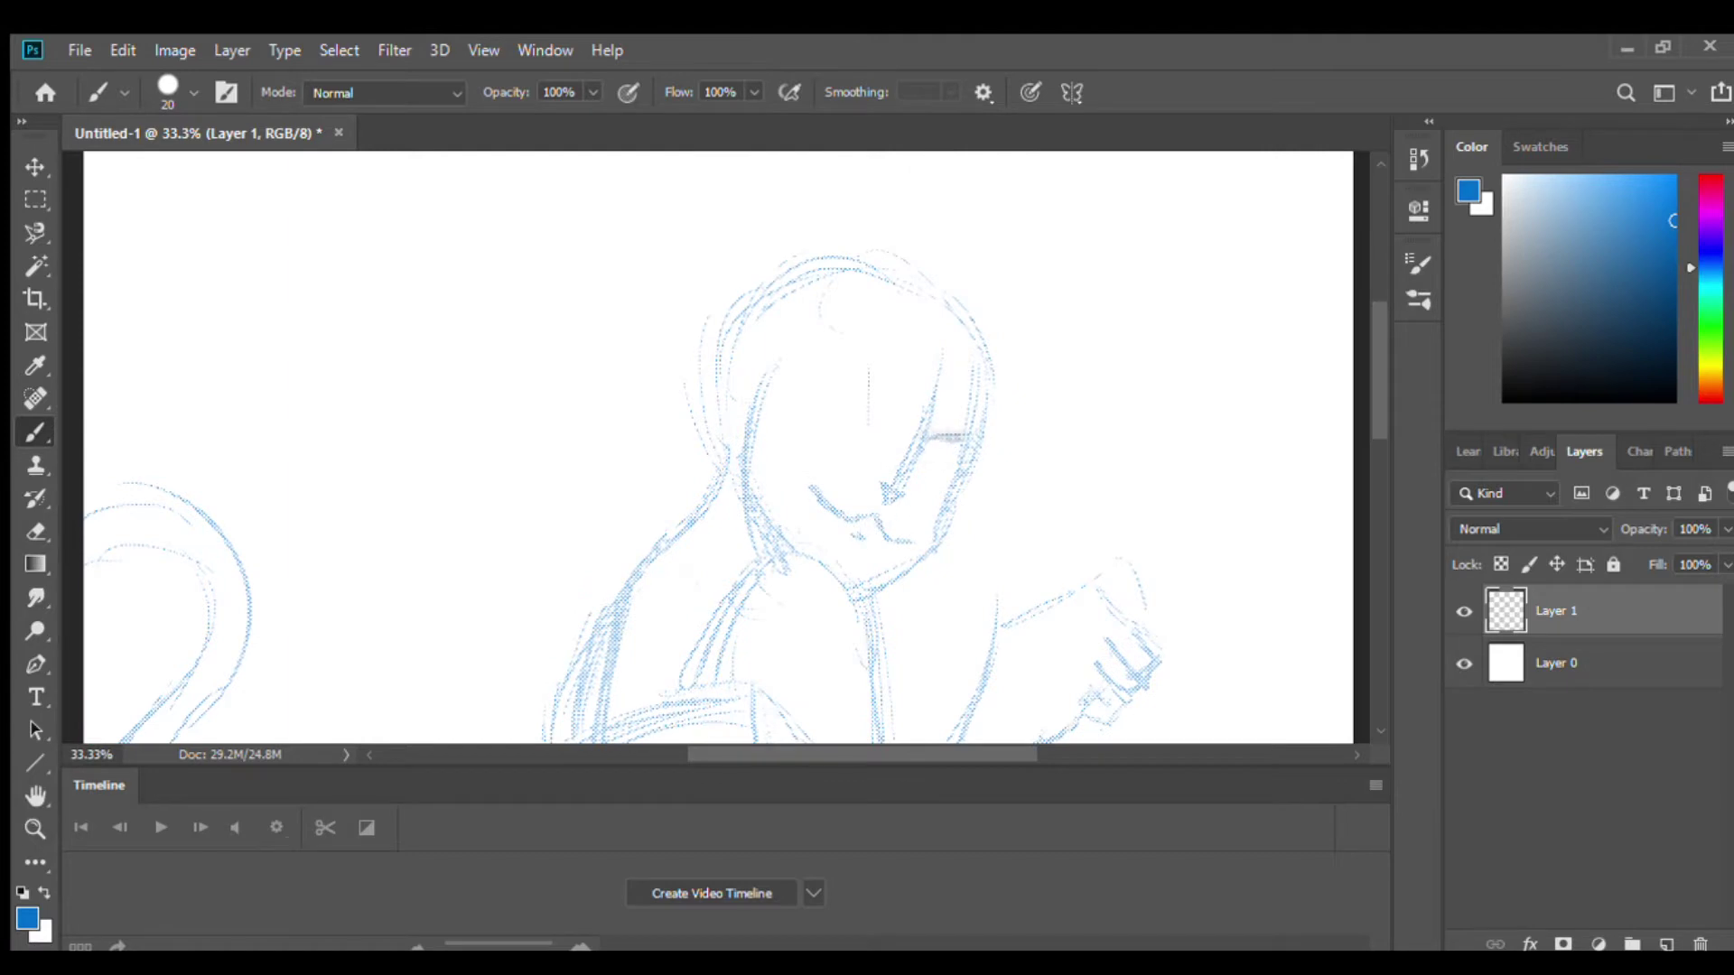
drag(831, 398, 844, 438)
drag(920, 442, 944, 478)
Sketch the pointed bangs over the forehead and the spiky strands beside the far eye.
mouse_move(930, 311)
mouse_down()
mouse_move(889, 451)
mouse_move(962, 438)
mouse_up()
drag(979, 348, 1074, 523)
drag(1002, 379, 1074, 515)
drag(903, 293, 836, 384)
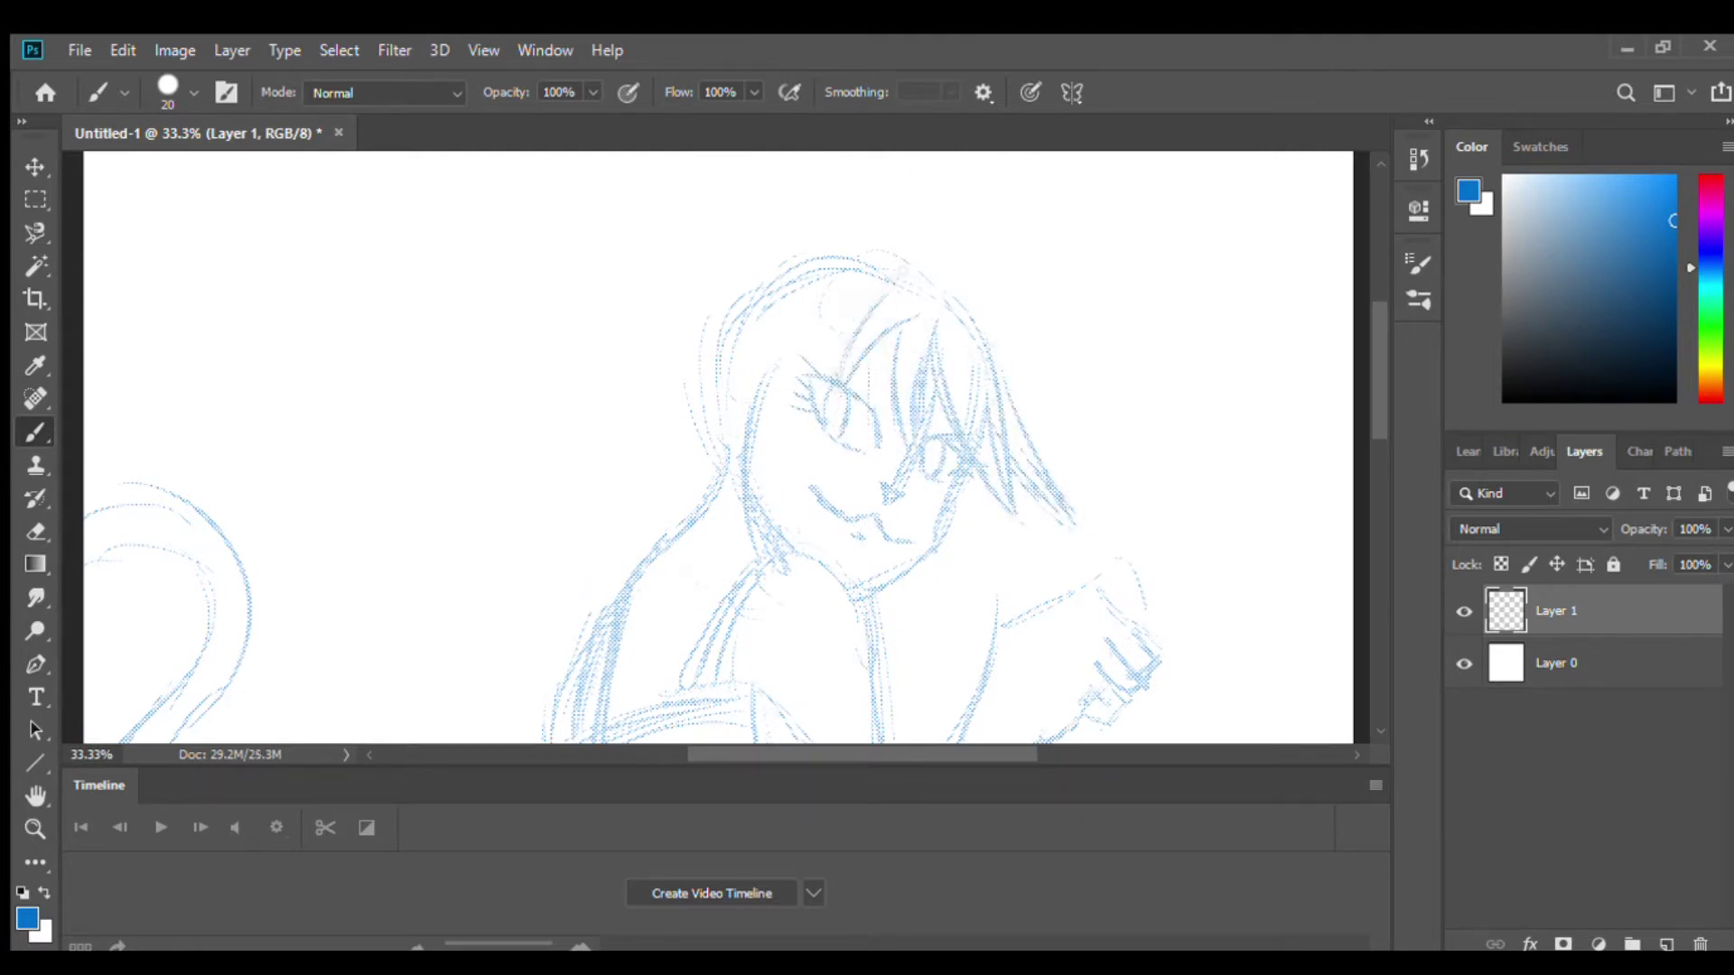
Sketch hair strands over the crown and both sides of the head, plus a wavy lock hanging beside the neck.
drag(903, 258, 754, 361)
drag(786, 253, 686, 343)
drag(761, 336, 688, 387)
drag(944, 253, 1043, 353)
drag(1002, 298, 1106, 429)
drag(994, 478, 968, 580)
scroll(968, 580, down, 3)
mouse_move(935, 352)
mouse_down()
mouse_move(903, 496)
mouse_move(898, 483)
mouse_up()
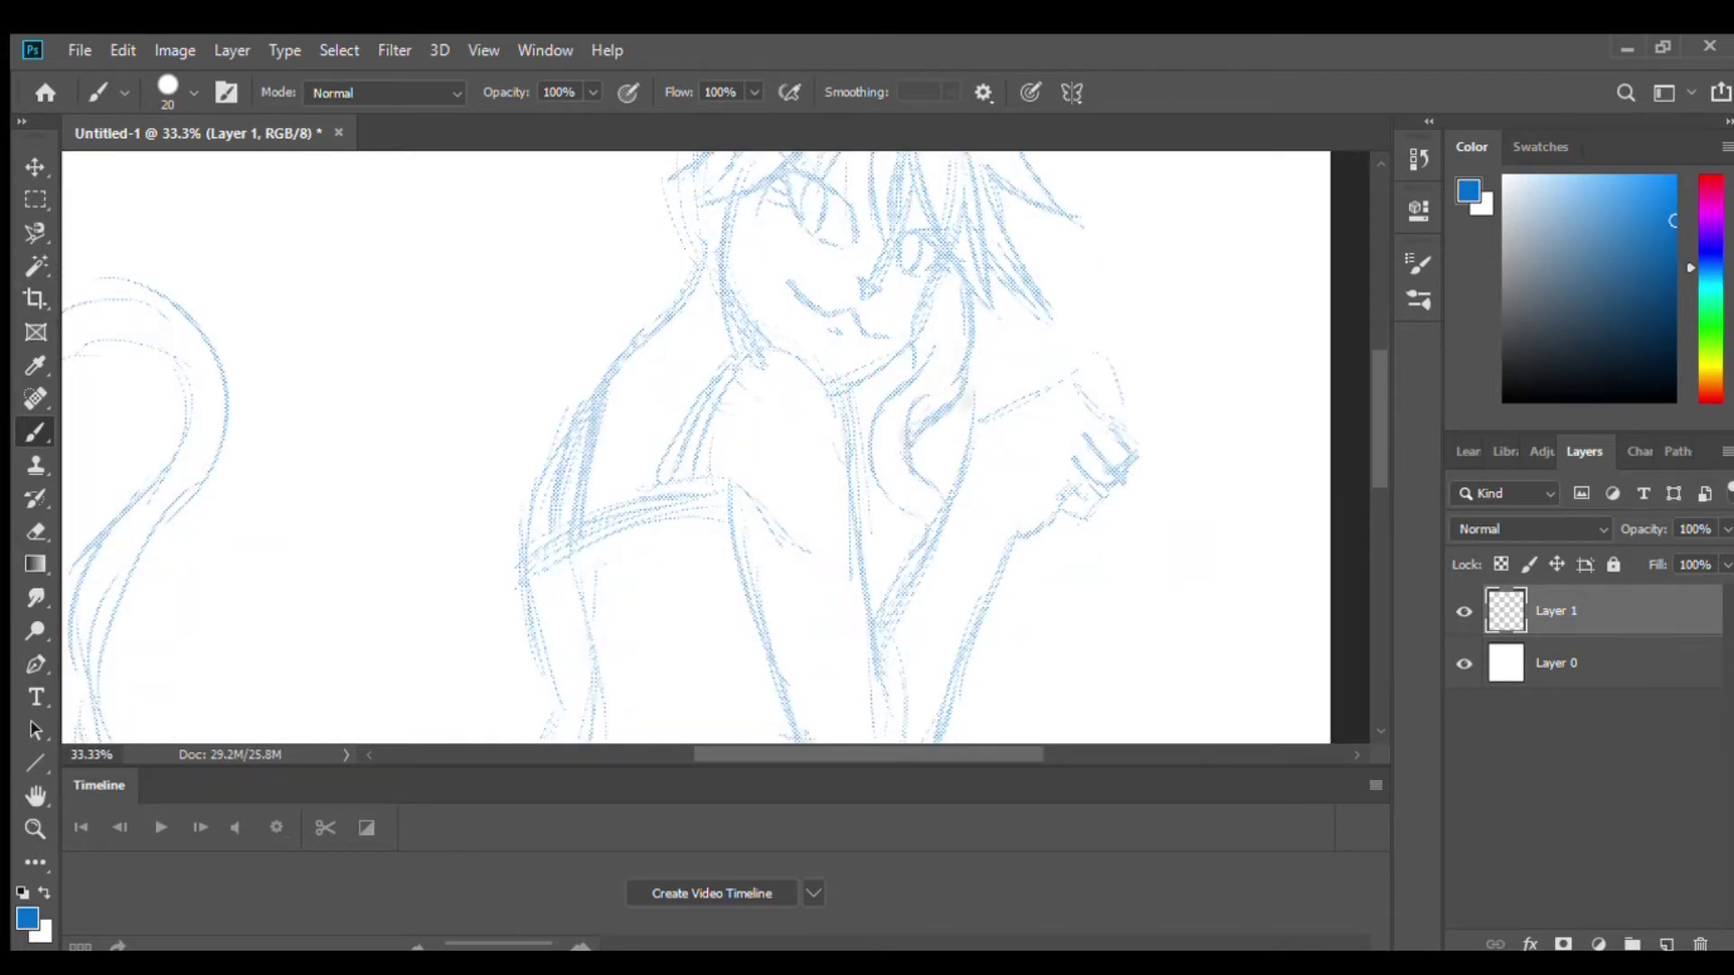
Sketch the pointed ears, the spiky outer hair and the long curled locks falling down the back.
scroll(813, 452, up, 5)
drag(858, 578, 813, 417)
scroll(770, 457, down, 5)
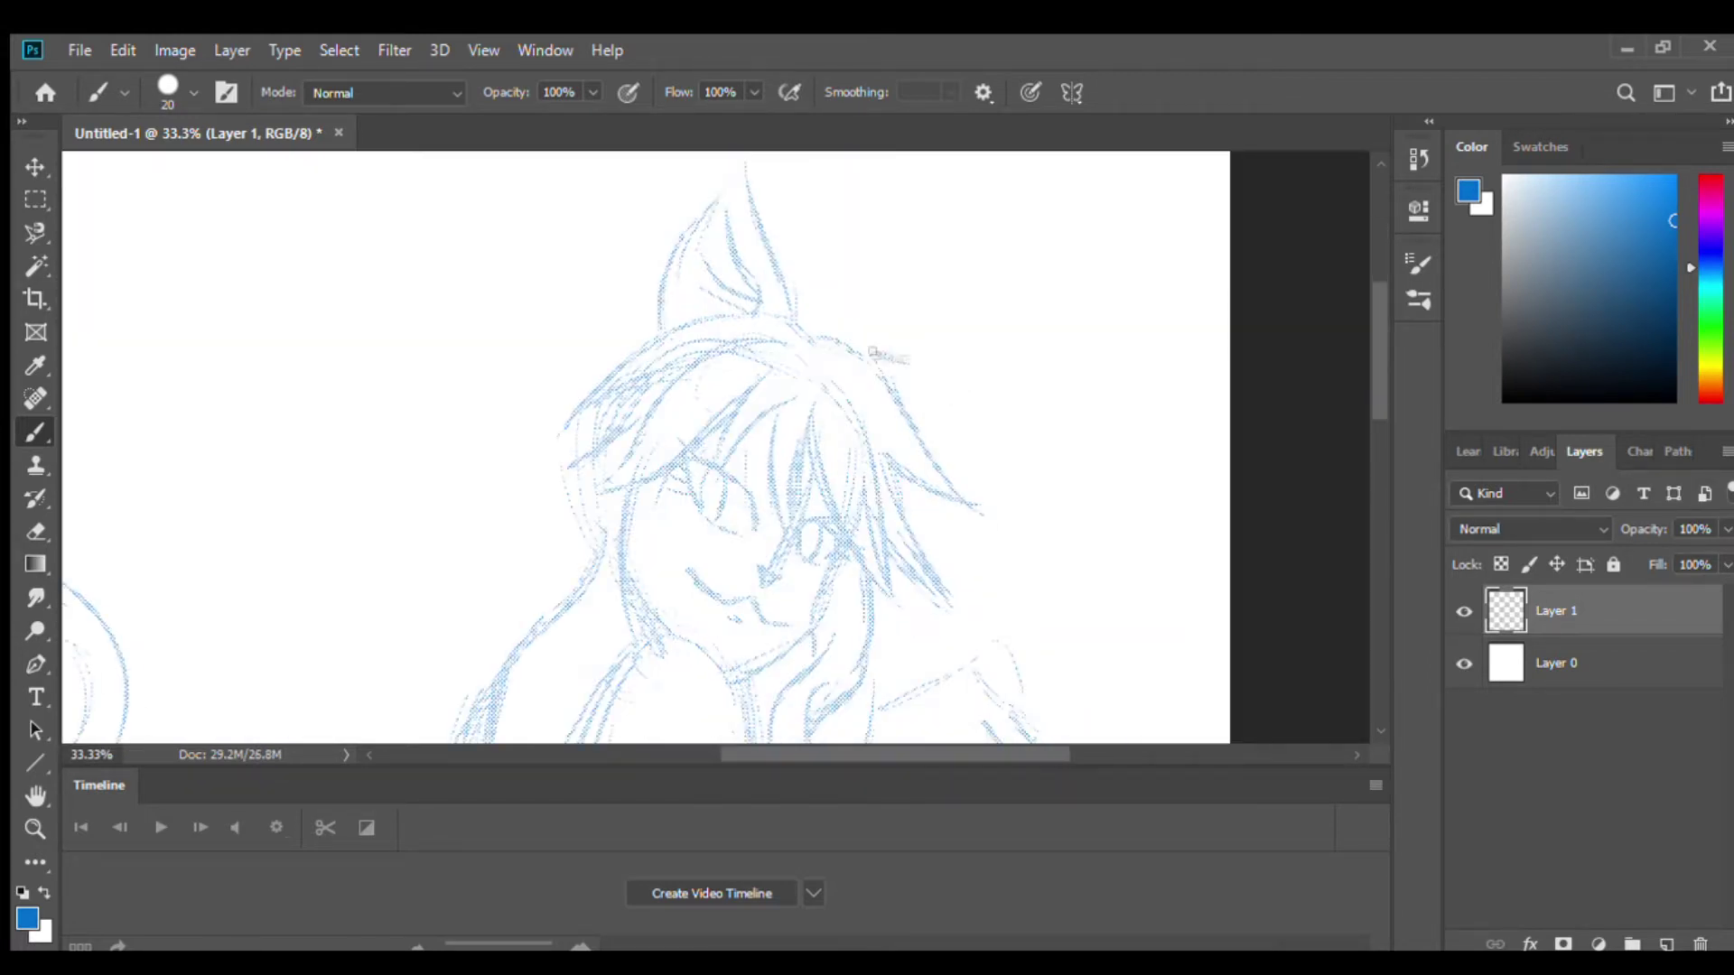
key(ctrl+minus)
mouse_move(672, 316)
mouse_down()
mouse_move(559, 390)
mouse_move(460, 492)
mouse_up()
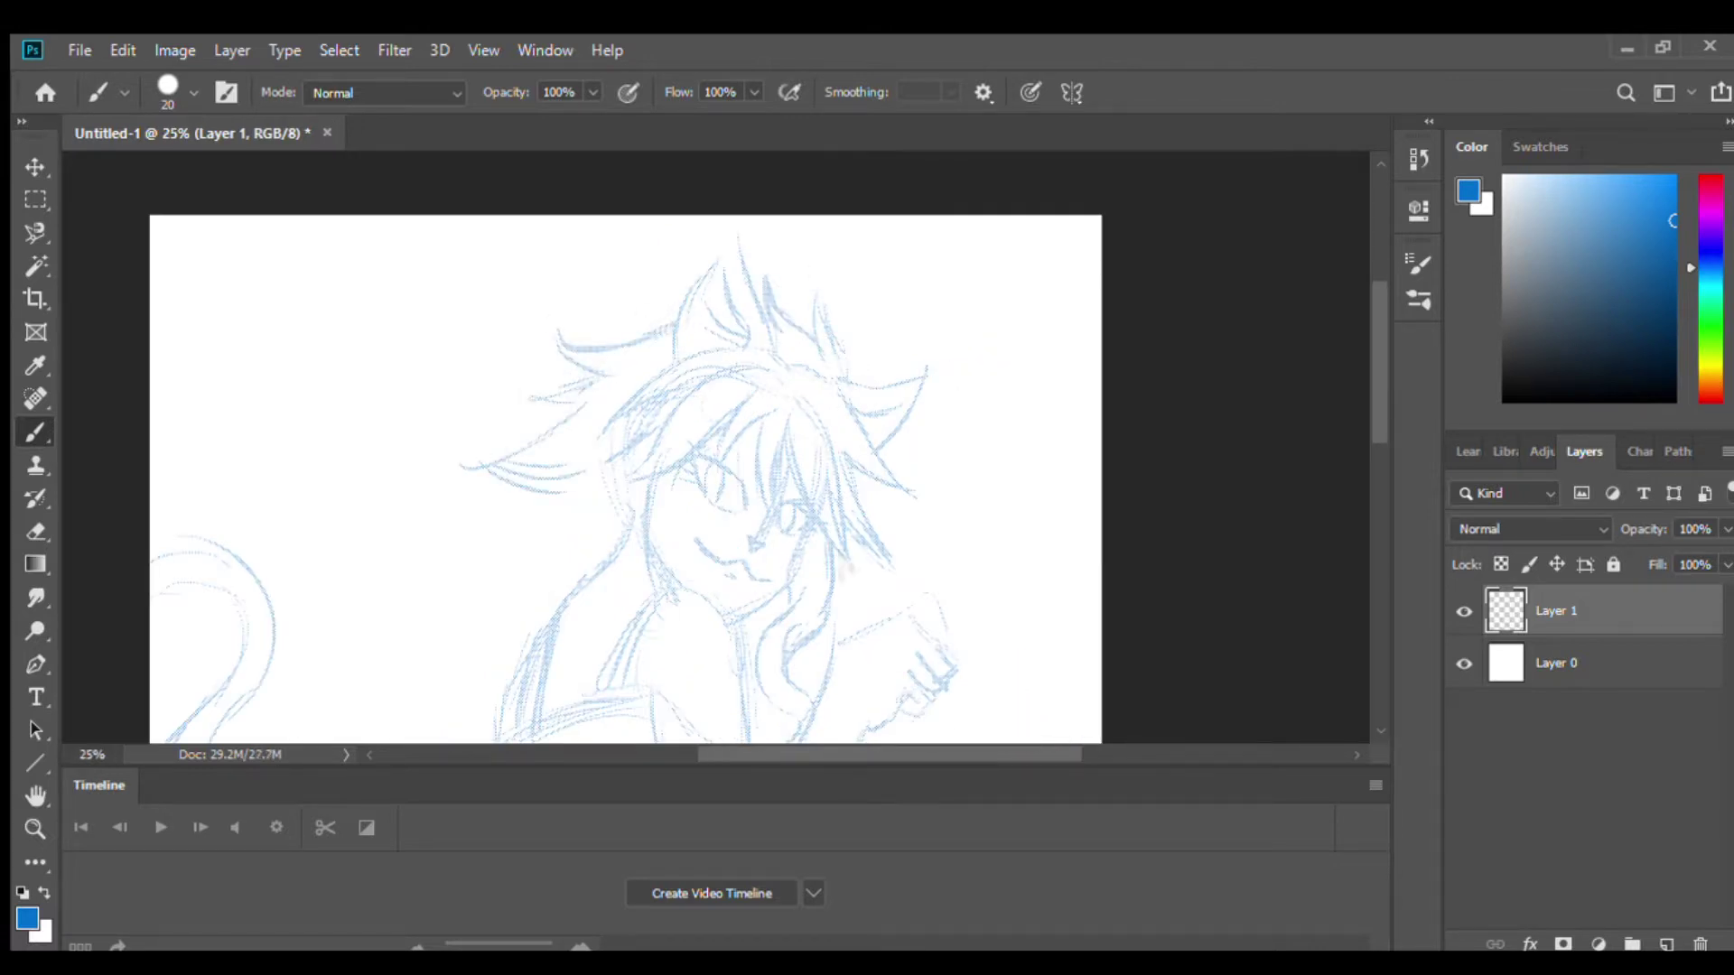
drag(865, 551, 832, 630)
scroll(849, 478, down, 3)
scroll(849, 479, left, 2)
key(ctrl+minus)
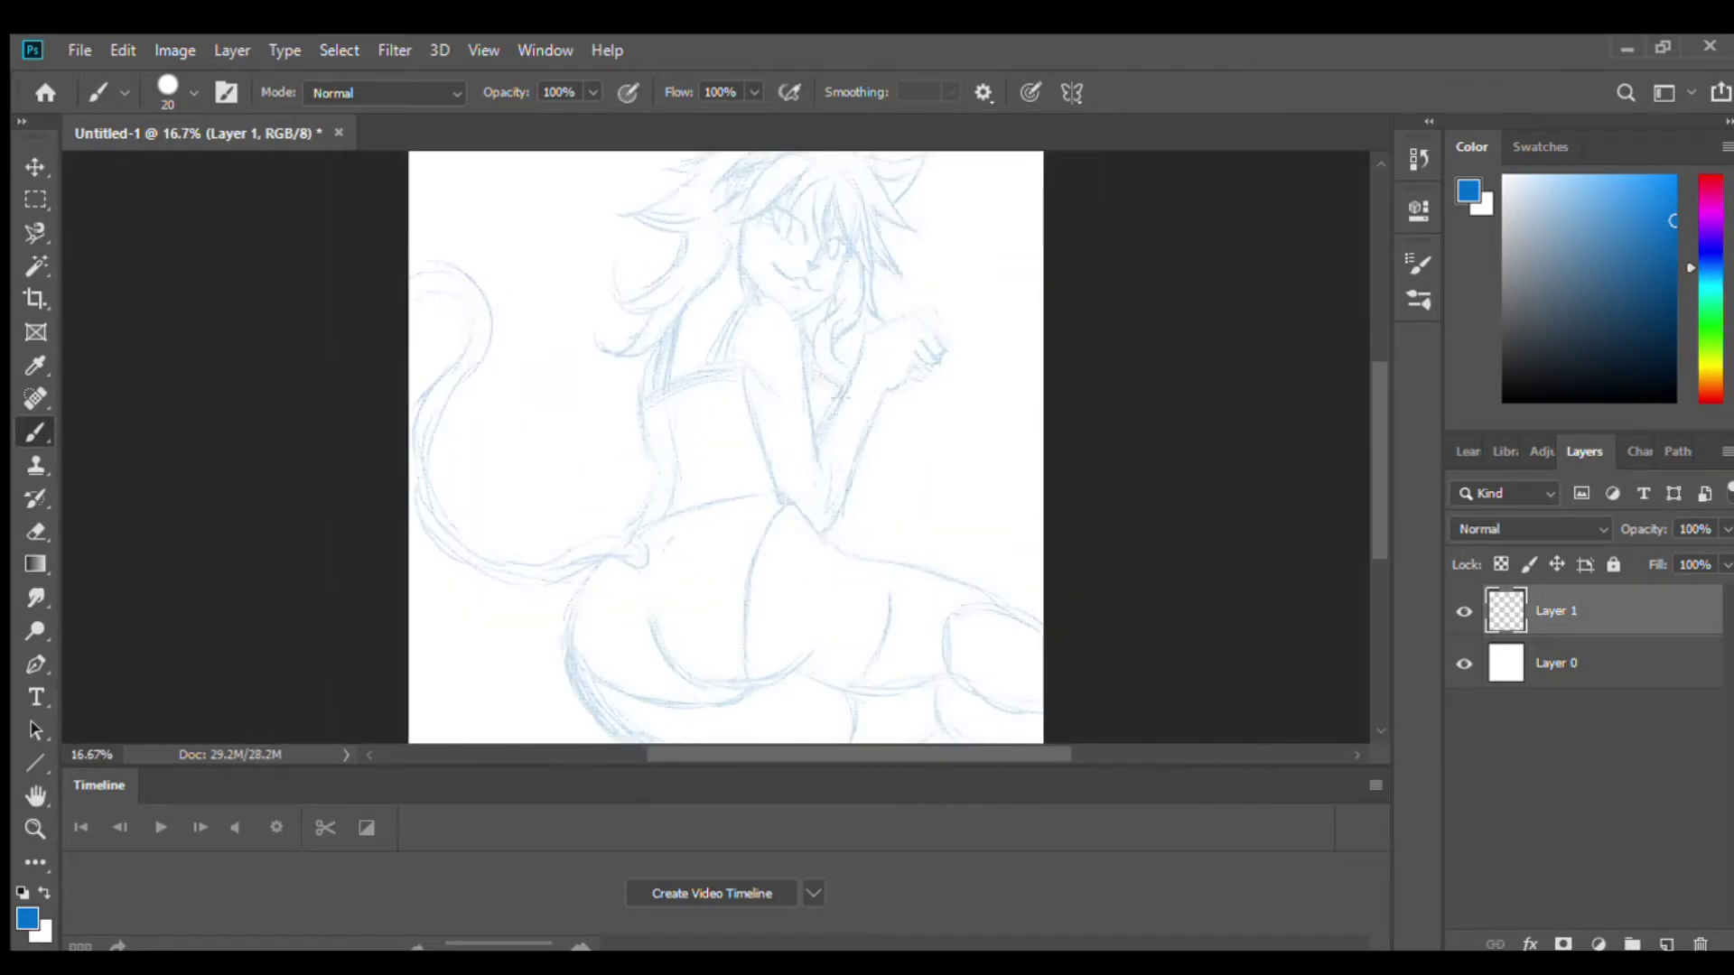
Sketch the studded belt, the crossing straps with a thigh buckle and the paw-print mark on the hip.
key(ctrl+plus)
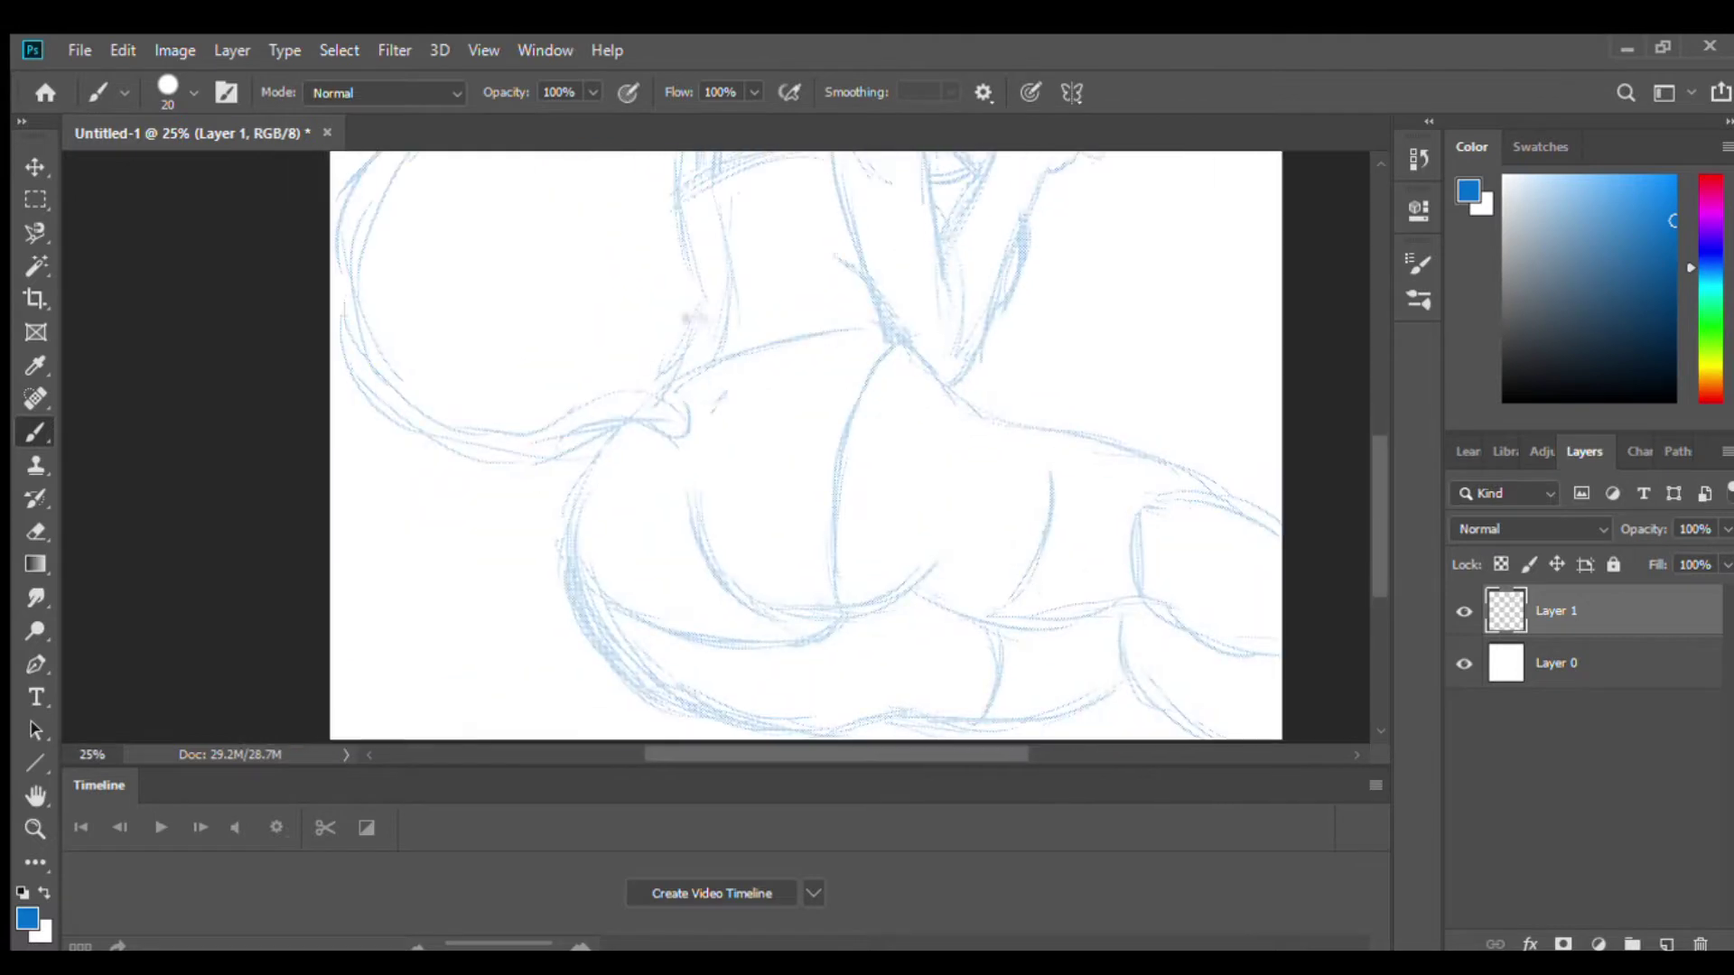
drag(853, 495, 1056, 567)
drag(680, 309, 874, 294)
drag(704, 644, 854, 699)
mouse_move(591, 463)
mouse_down()
mouse_move(637, 607)
mouse_move(864, 726)
mouse_up()
drag(1024, 566, 1070, 604)
key(ctrl+plus)
drag(722, 524, 714, 578)
key(ctrl+minus)
key(ctrl+minus)
key(ctrl+minus)
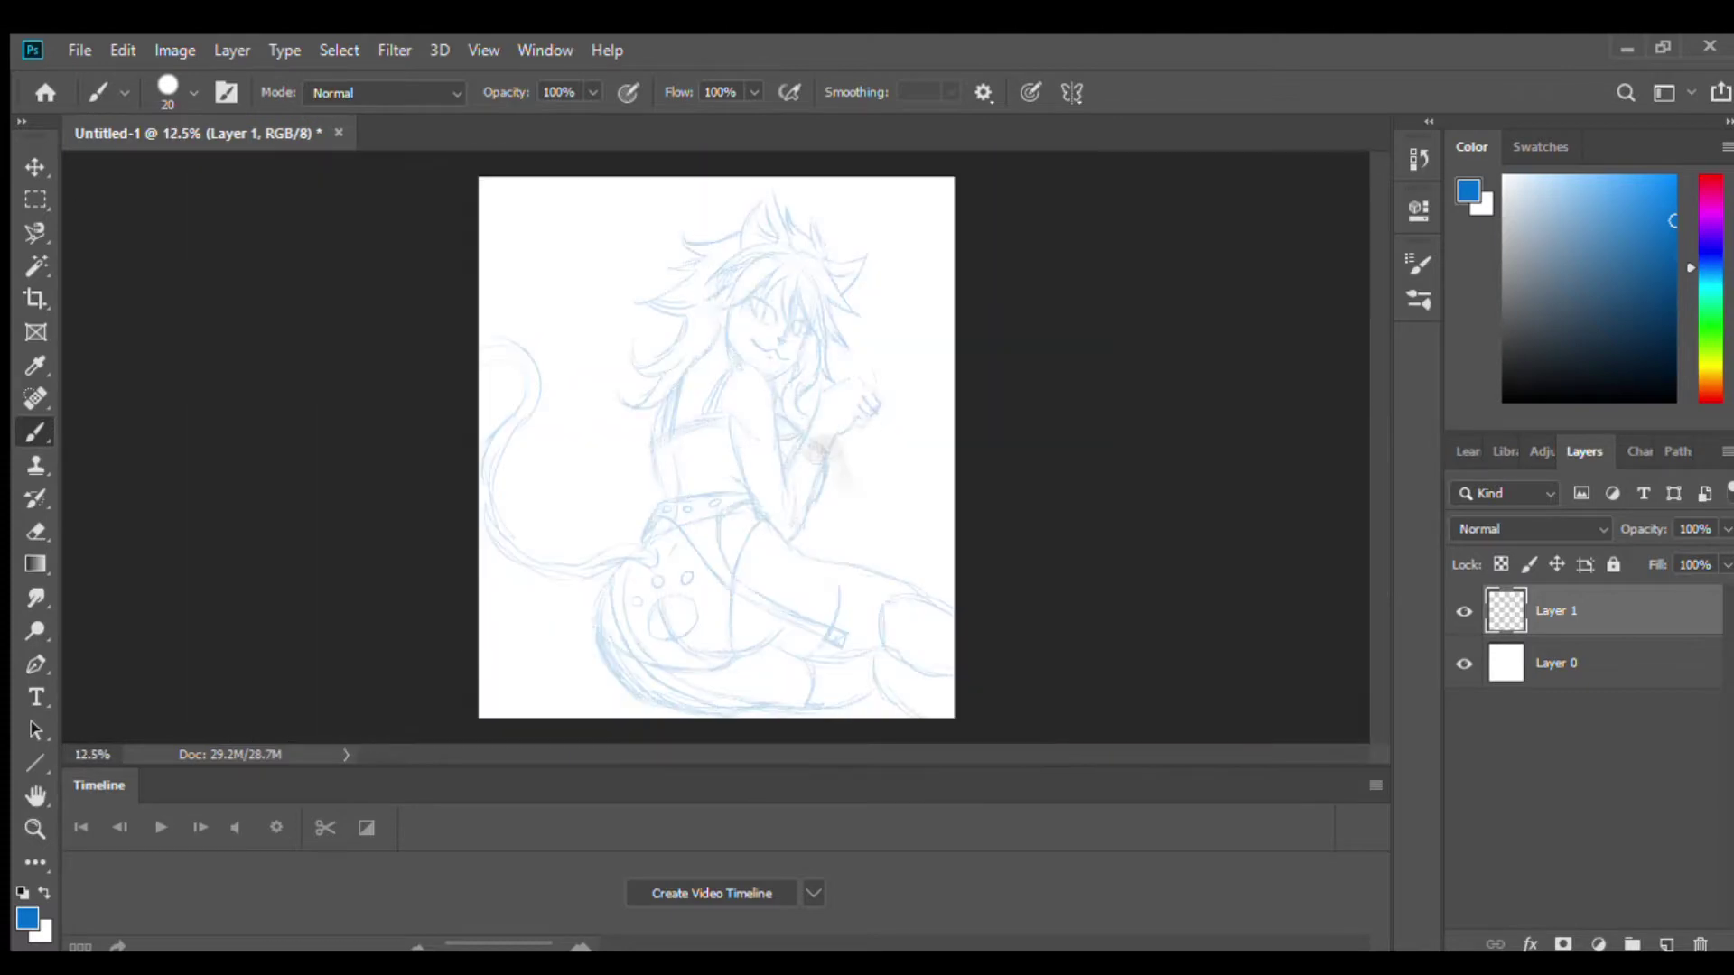
Add a new layer above the blue sketch and ink the chin line in black with a smaller brush.
click(1665, 943)
scroll(736, 362, up, 2)
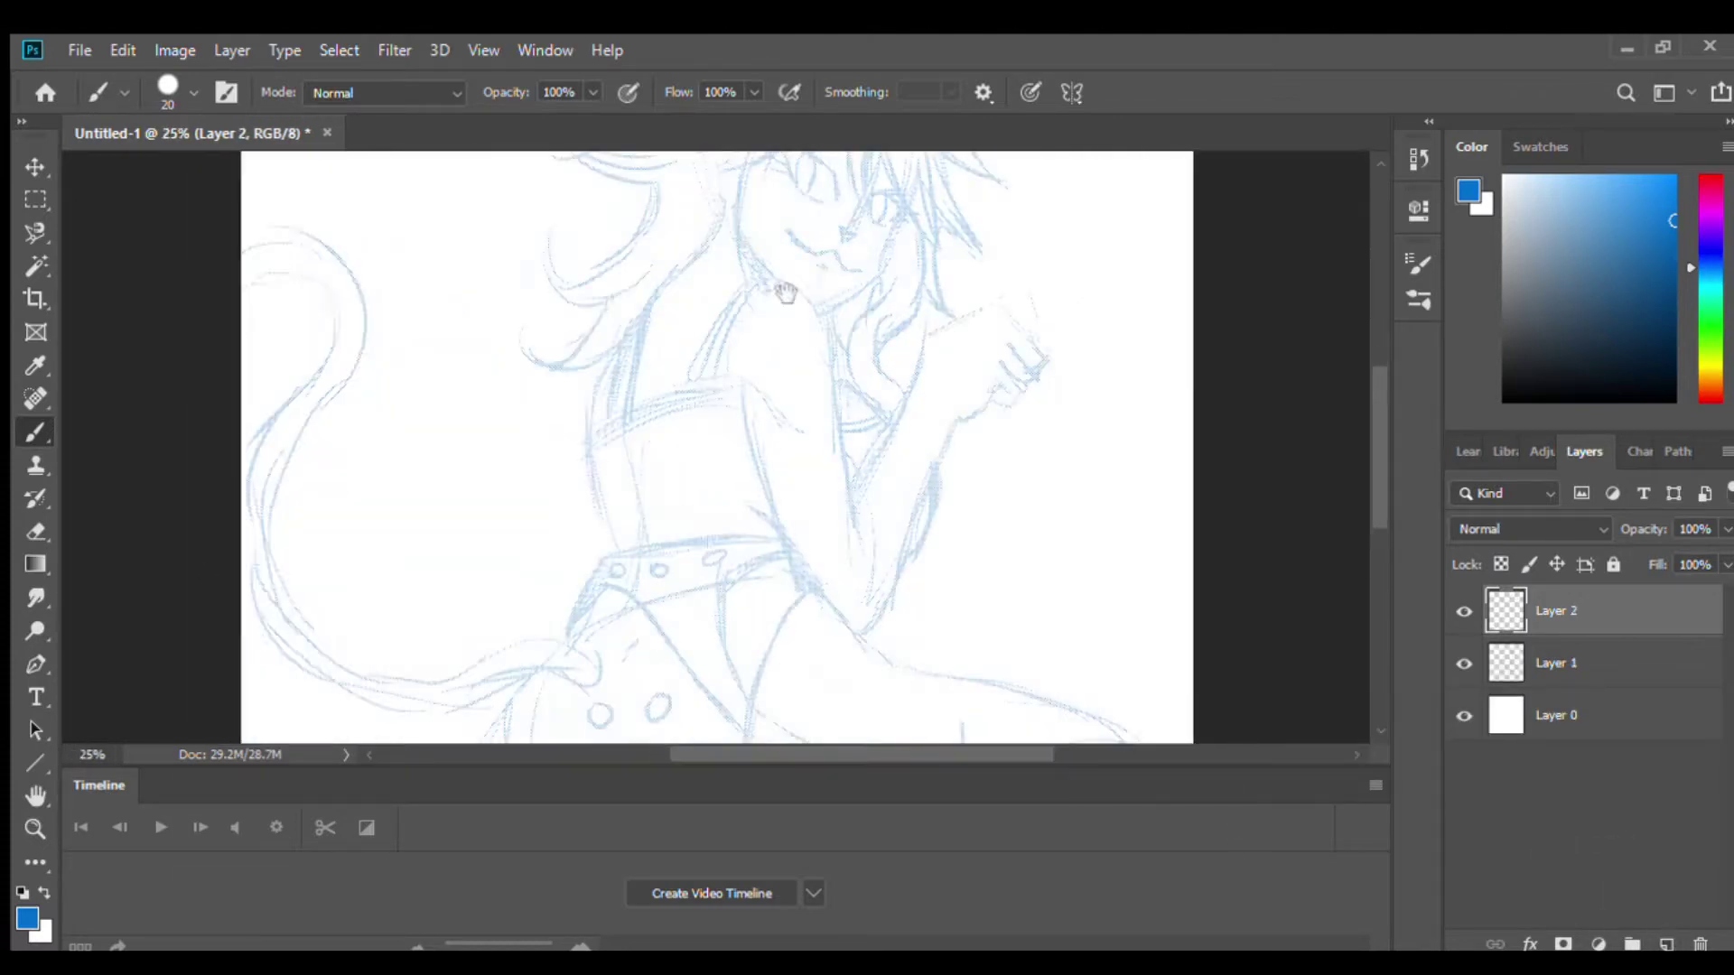
key(ctrl+plus)
key(ctrl+plus)
mouse_move(1080, 417)
mouse_down()
mouse_move(1040, 538)
mouse_move(926, 623)
mouse_up()
key(ctrl+z)
key(d)
key(bracketleft)
key(ctrl+z)
drag(1038, 539, 894, 616)
Ink the near-side jawline, the temple and the small ear with its inner details in black.
mouse_move(804, 557)
mouse_down()
mouse_move(756, 463)
mouse_move(760, 341)
mouse_up()
mouse_move(746, 410)
mouse_down()
mouse_move(688, 322)
mouse_move(692, 336)
mouse_up()
drag(710, 314, 740, 270)
drag(754, 246, 760, 262)
drag(739, 341, 742, 366)
drag(749, 425, 829, 575)
key(e)
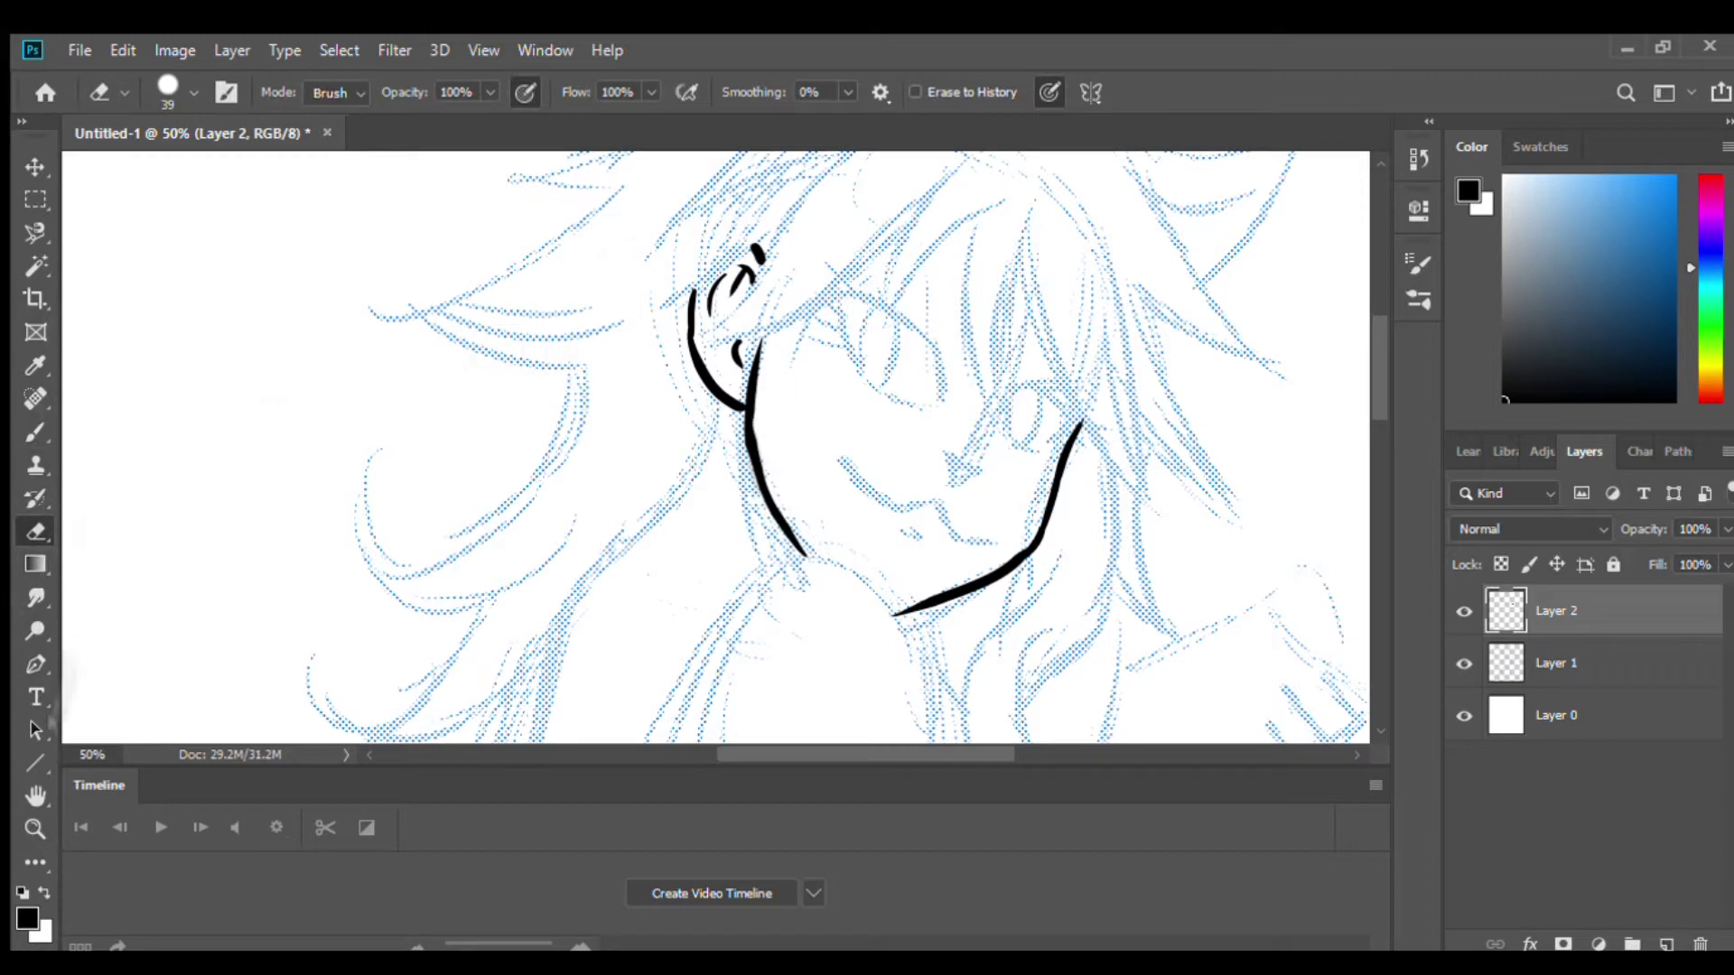
Reduce the brush size to 9 and ink the neck line and the wavy hair lock beside the face.
key(b)
key(bracketleft)
key(bracketleft)
drag(730, 418, 662, 219)
mouse_move(998, 344)
mouse_down()
mouse_move(939, 416)
mouse_move(971, 614)
mouse_up()
mouse_move(970, 614)
mouse_down()
mouse_move(930, 451)
mouse_move(971, 343)
mouse_up()
drag(993, 235, 912, 379)
drag(903, 362, 849, 515)
drag(937, 258, 935, 334)
mouse_move(934, 334)
mouse_down()
mouse_move(994, 583)
mouse_move(889, 513)
mouse_up()
Ink the mouth, the nose and the far eye with its lashes.
key(ctrl+plus)
drag(768, 522, 883, 585)
key(ctrl+z)
key(ctrl+z)
drag(764, 547, 939, 634)
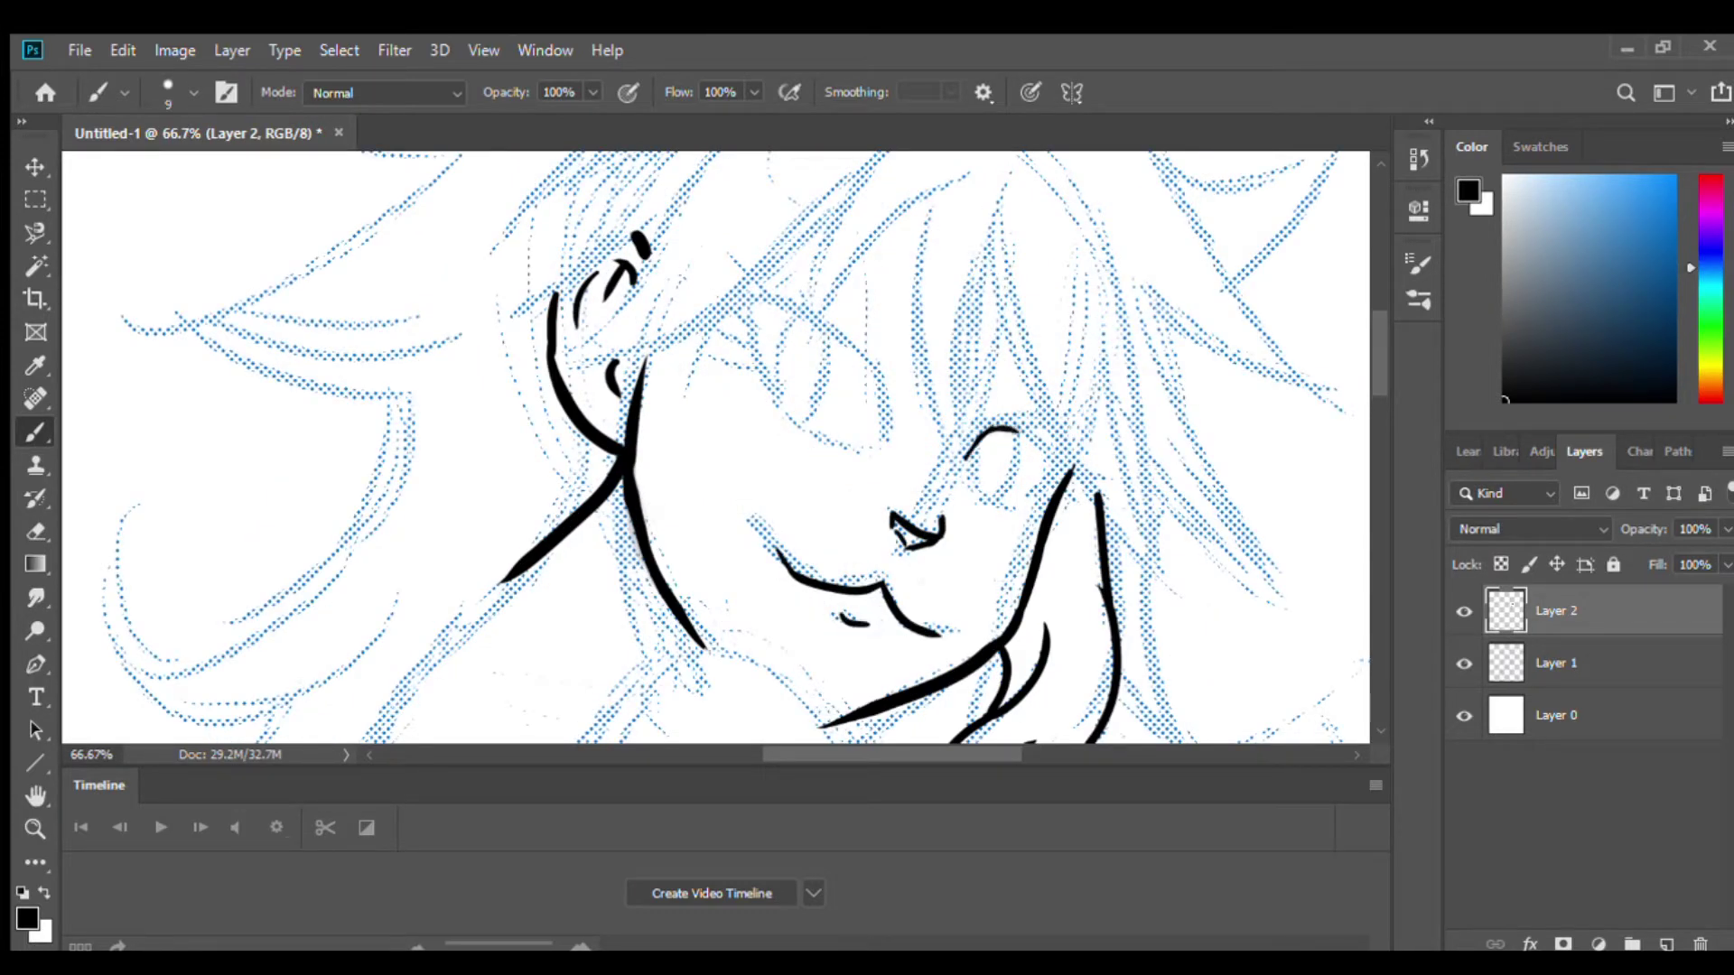
key(ctrl+z)
drag(1030, 444, 1083, 462)
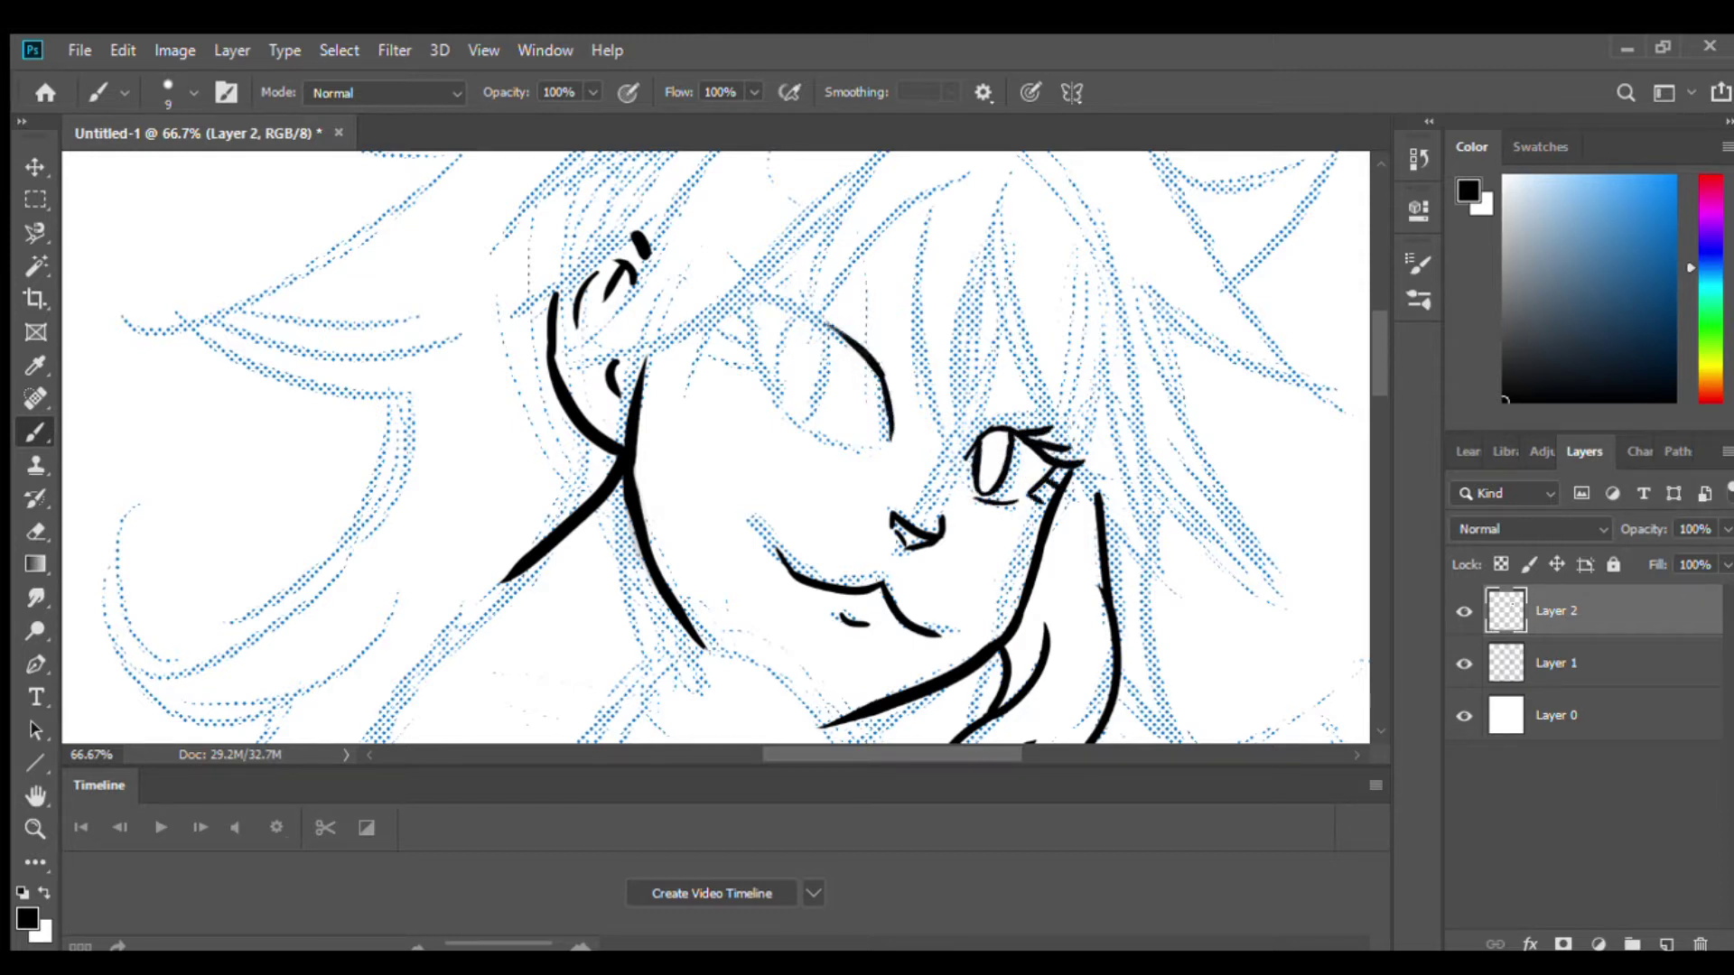
Ink the near eye with its lashes and fill both pupils in black, leaving small highlights.
mouse_move(783, 387)
mouse_down()
mouse_move(809, 410)
mouse_move(833, 339)
mouse_up()
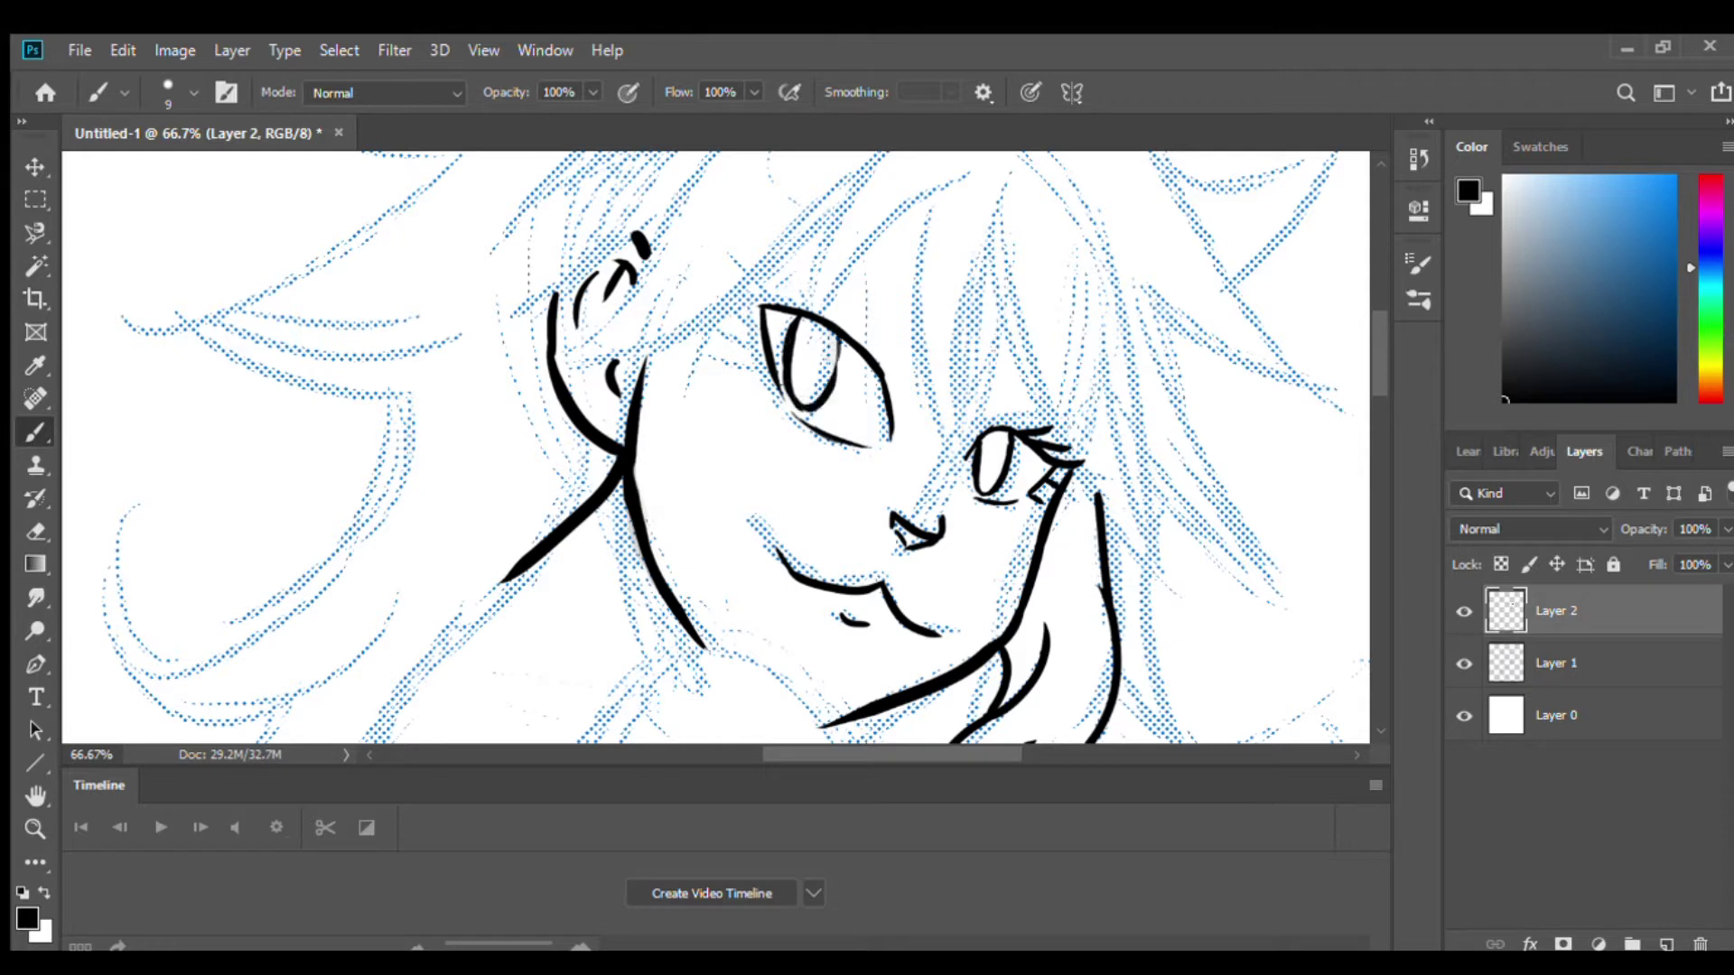
drag(803, 397, 806, 308)
key(ctrl+z)
drag(810, 297, 837, 325)
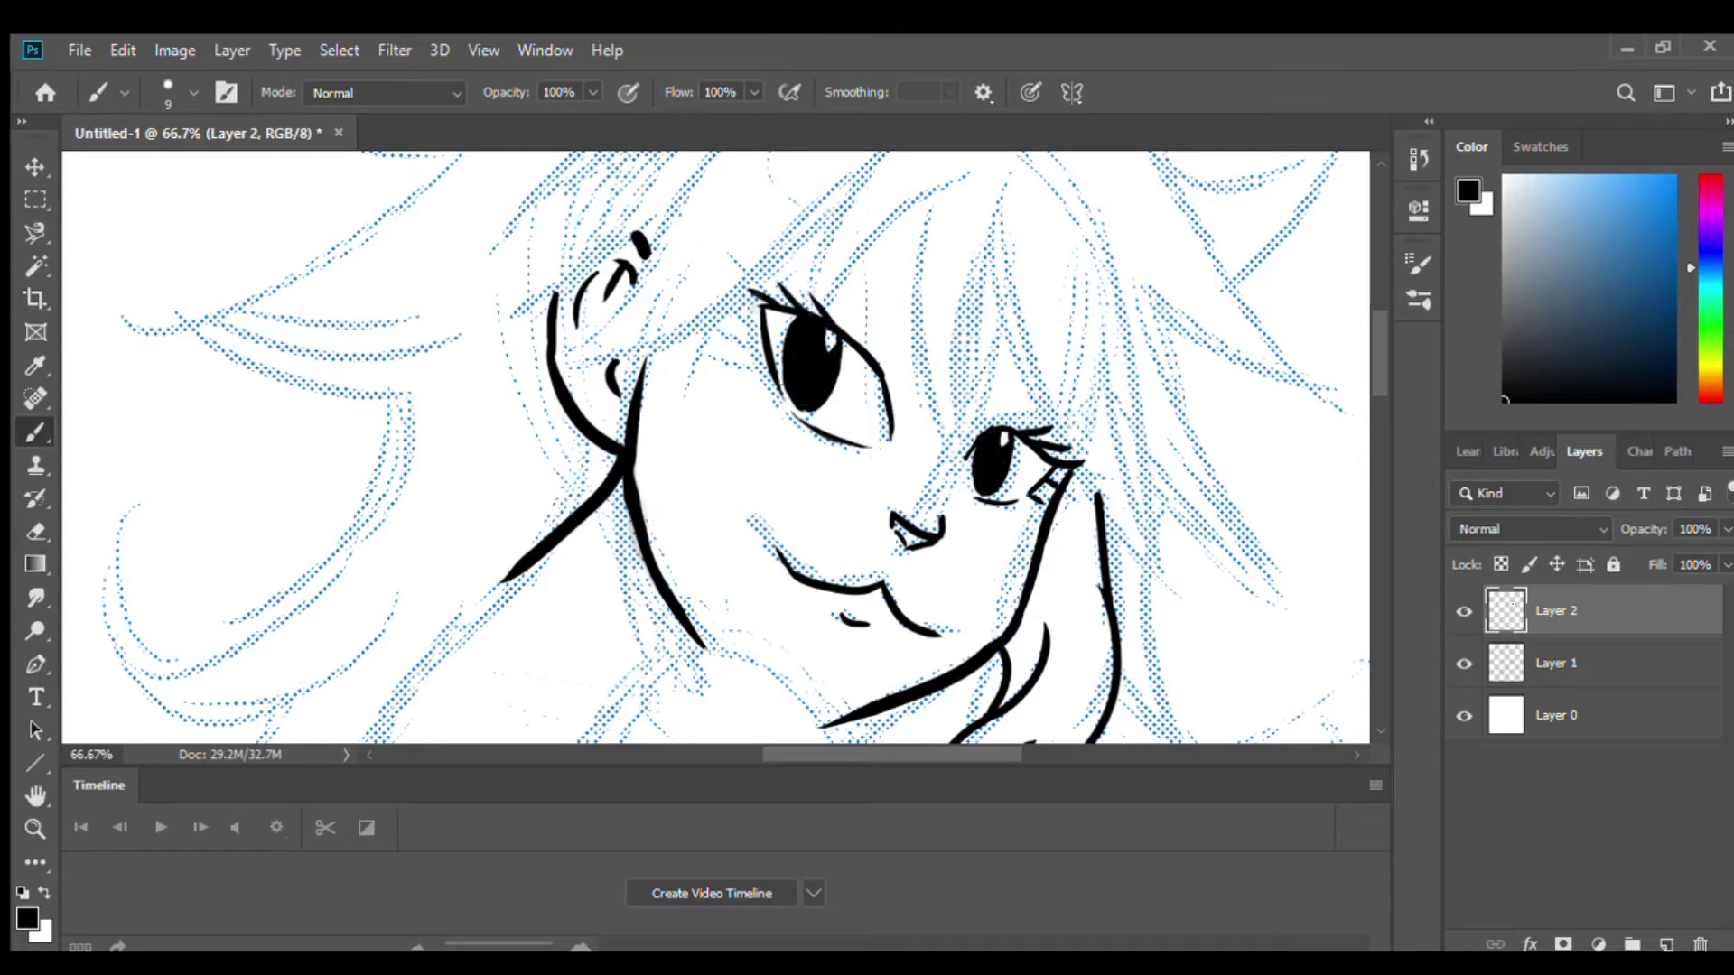
Ink the eyebrows and eyelid creases and the pointed markings on both cheeks.
drag(786, 255, 817, 264)
drag(839, 275, 916, 365)
key(ctrl+z)
drag(636, 418, 754, 442)
mouse_move(735, 477)
mouse_down()
mouse_move(642, 490)
mouse_move(651, 546)
mouse_up()
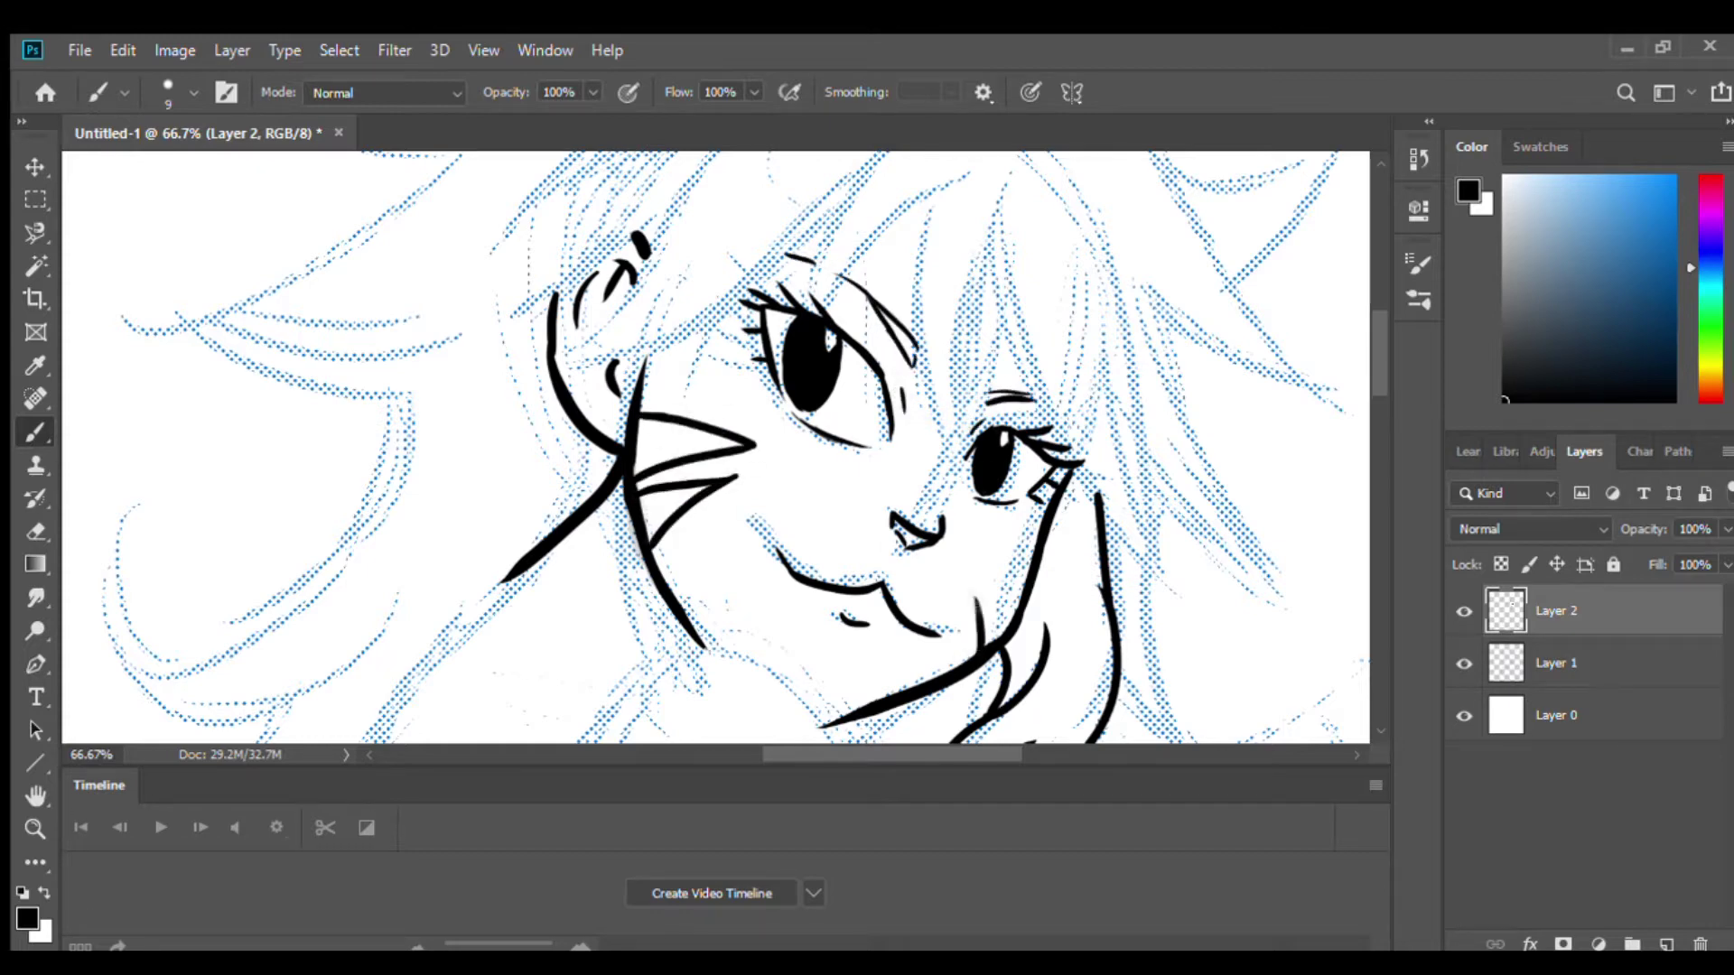
drag(997, 569, 1021, 628)
drag(993, 601, 975, 650)
Ink the large bang sweeping from the forehead across the near ear.
key(ctrl+minus)
drag(695, 253, 641, 357)
mouse_move(754, 194)
mouse_down()
mouse_move(614, 357)
mouse_move(763, 311)
mouse_move(745, 325)
mouse_up()
key(ctrl+z)
drag(745, 325, 607, 396)
key(ctrl+z)
drag(745, 325, 601, 384)
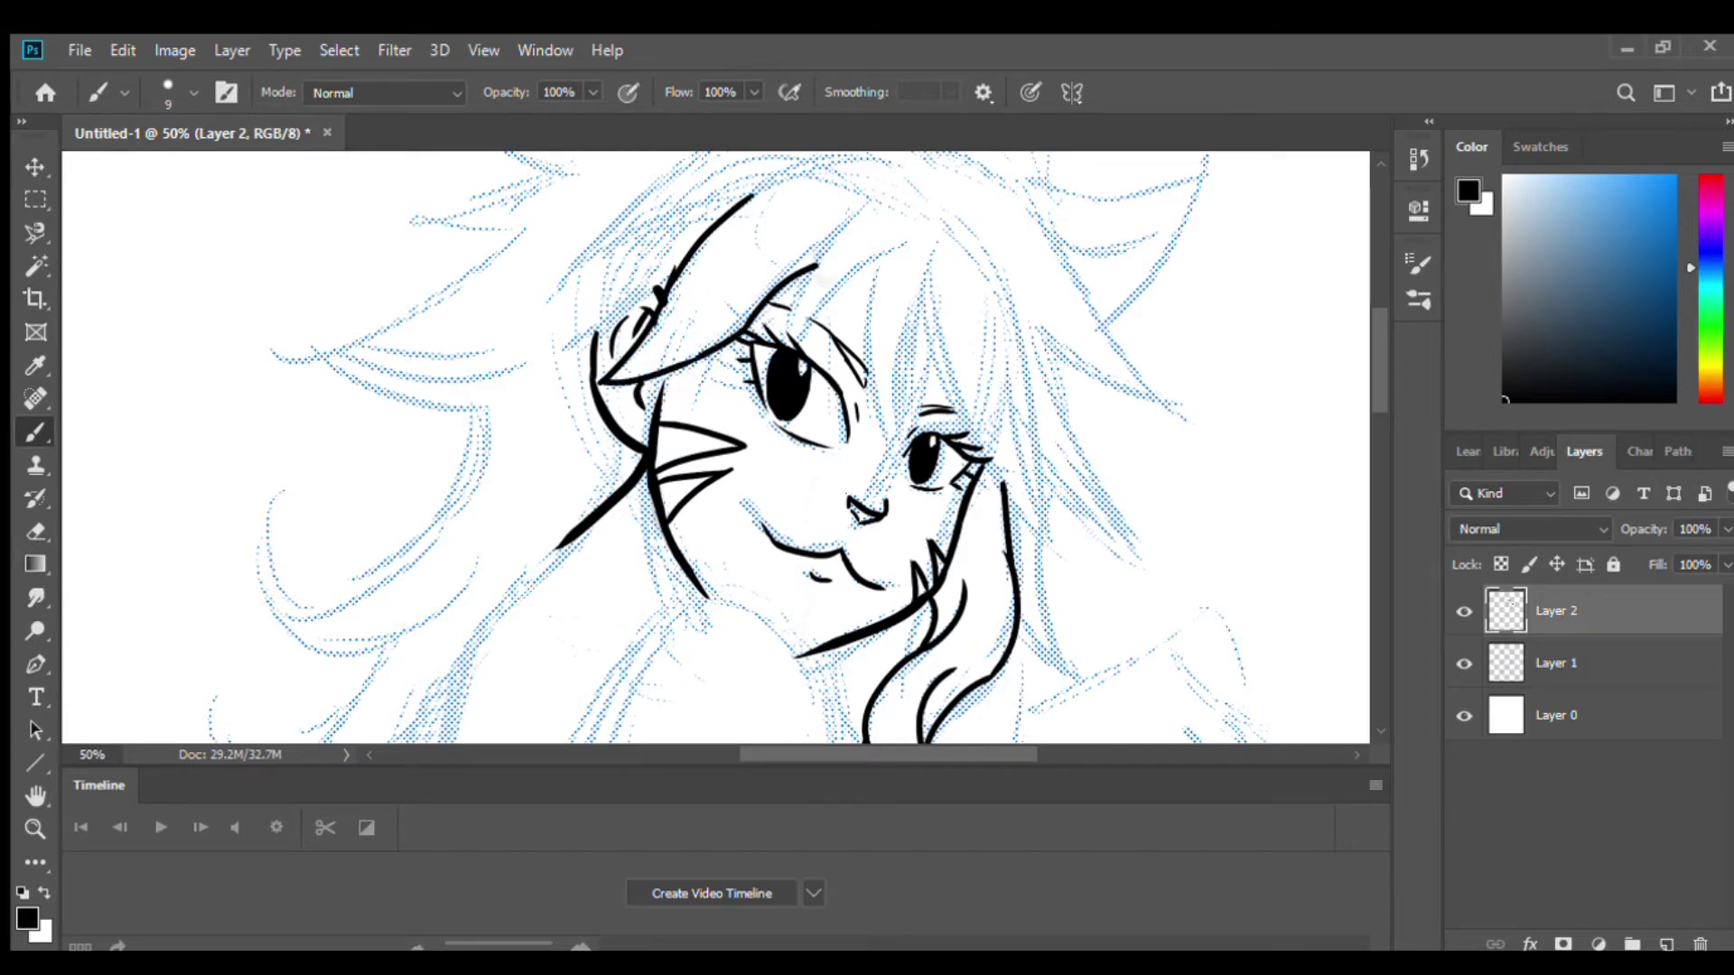
Ink the remaining forehead bangs and the spiky strands on the far side of the face.
drag(849, 220, 787, 347)
drag(903, 244, 894, 456)
drag(946, 266, 921, 451)
drag(1021, 258, 1052, 542)
drag(1075, 249, 1179, 415)
drag(1056, 366, 1134, 569)
mouse_move(1075, 533)
mouse_down()
mouse_move(1033, 691)
mouse_move(1015, 685)
mouse_up()
Ink the crown outline of the head and the hair strands sweeping over the near ear.
drag(813, 361, 753, 569)
drag(930, 374, 1019, 462)
mouse_move(871, 361)
mouse_down()
mouse_move(541, 420)
mouse_move(522, 506)
mouse_up()
key(ctrl+z)
drag(677, 404, 497, 575)
drag(607, 443, 522, 524)
Ink the pointed ears and the hair spikes on top of the head.
drag(973, 386, 982, 415)
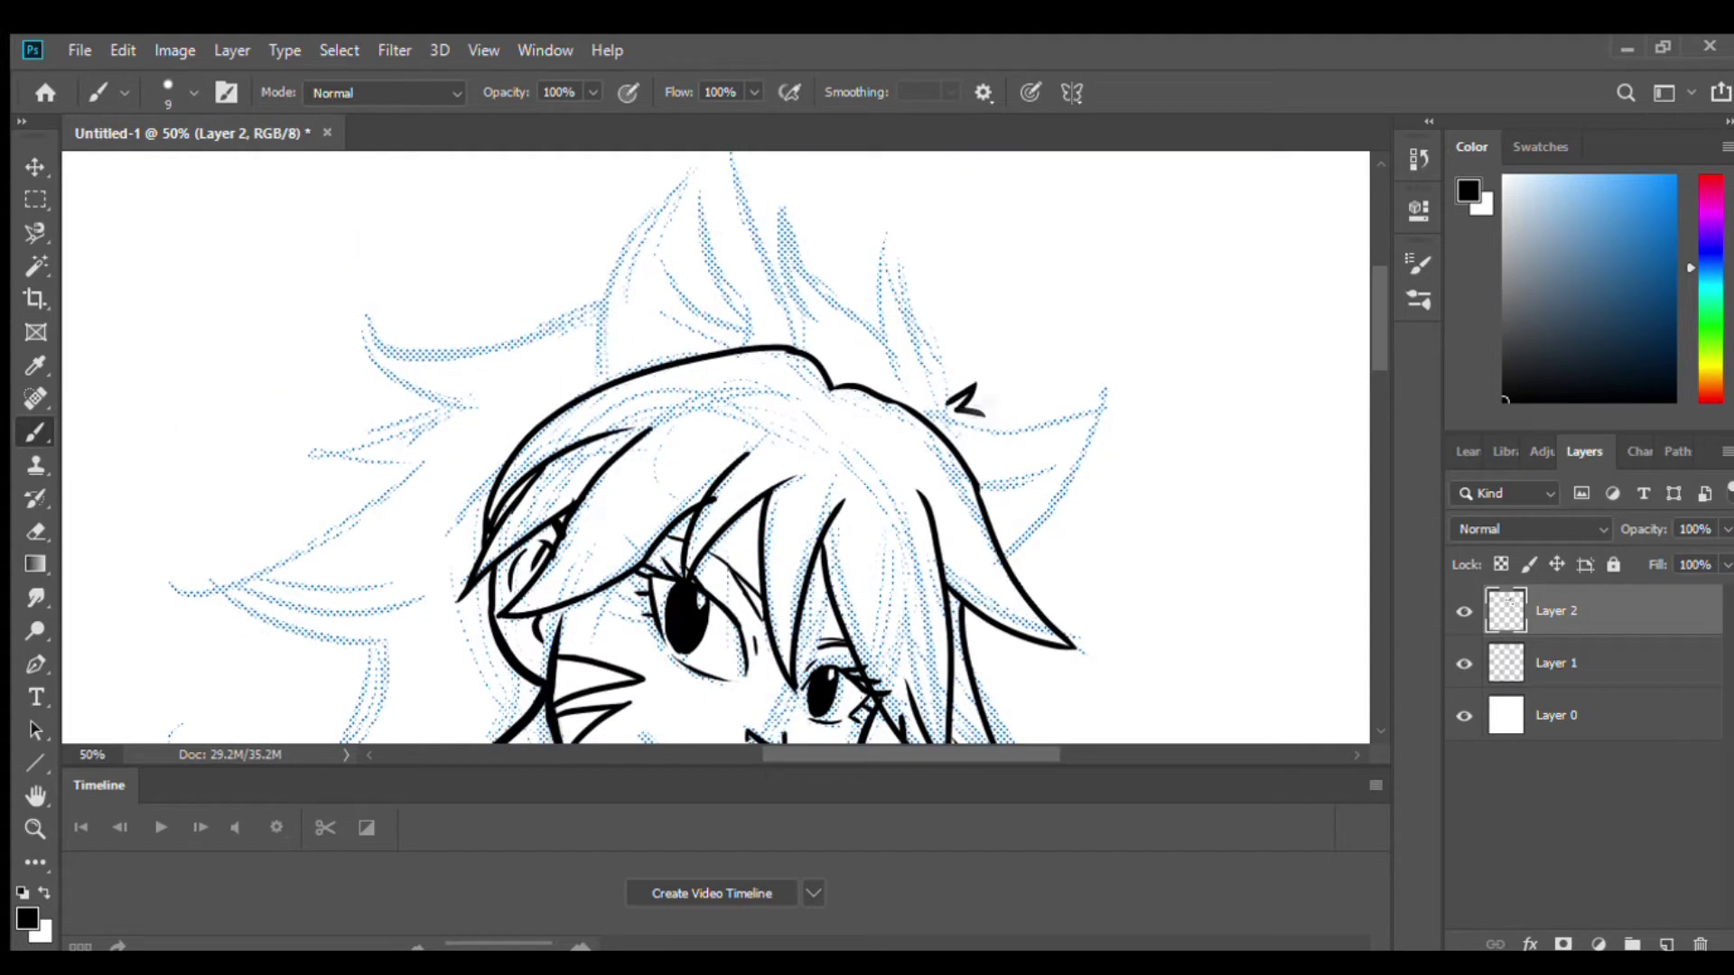
drag(888, 269, 948, 402)
drag(780, 221, 881, 356)
drag(921, 421, 1021, 577)
drag(1088, 441, 973, 467)
drag(1046, 459, 981, 537)
drag(804, 352, 779, 288)
Ink the spiky outer hair behind the head and the curled locks down the back.
mouse_move(794, 298)
mouse_down()
mouse_move(666, 394)
mouse_move(472, 479)
mouse_up()
drag(625, 282, 598, 447)
mouse_move(538, 339)
mouse_down()
mouse_move(609, 448)
mouse_move(795, 325)
mouse_move(948, 190)
mouse_move(718, 228)
mouse_move(826, 323)
mouse_up()
drag(637, 336, 776, 358)
drag(758, 360, 509, 487)
drag(550, 496, 762, 536)
drag(751, 615, 707, 663)
mouse_move(867, 560)
mouse_down()
mouse_move(854, 338)
mouse_move(583, 509)
mouse_up()
drag(493, 429, 602, 591)
drag(632, 673, 498, 695)
Ink the shoulder and the outlines of the near upper arm and the raised forearm.
mouse_move(867, 560)
mouse_down()
mouse_move(844, 366)
mouse_move(1047, 434)
mouse_up()
mouse_move(957, 330)
mouse_down()
mouse_move(1056, 617)
mouse_move(732, 374)
mouse_up()
mouse_move(903, 262)
mouse_down()
mouse_move(767, 511)
mouse_move(759, 379)
mouse_move(741, 469)
mouse_up()
drag(1156, 343, 1128, 713)
drag(730, 167, 813, 488)
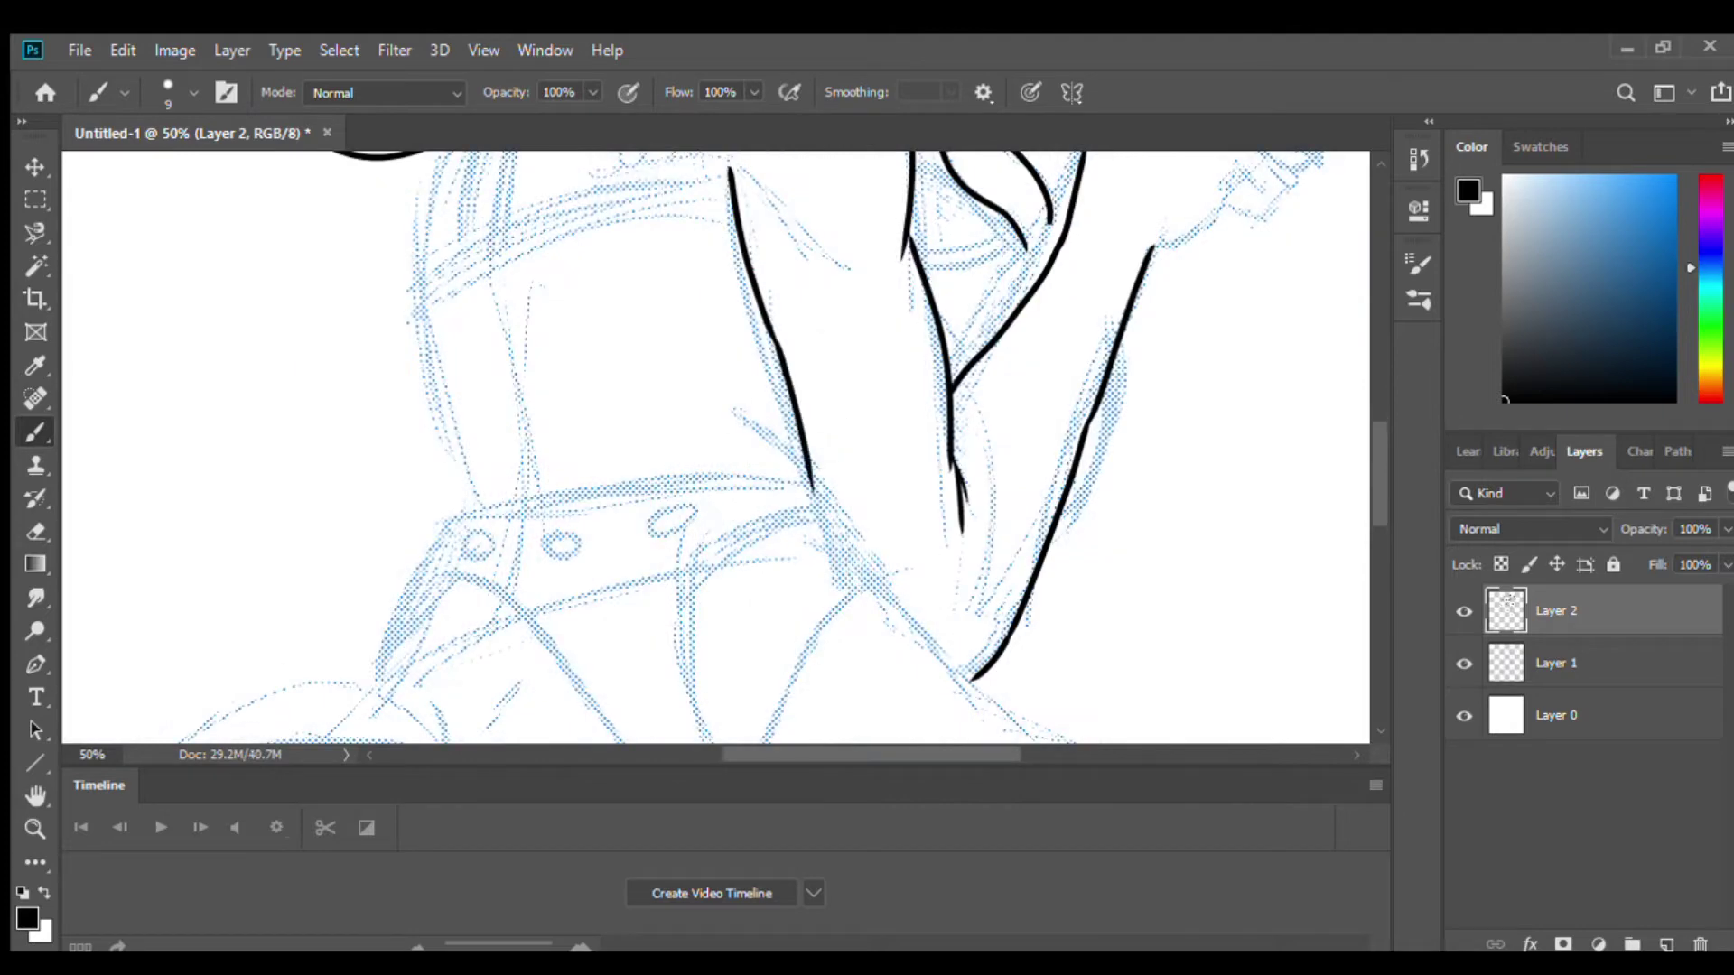
Ink the shoulder strap of the top with its small rectangular buckle.
drag(713, 271, 677, 691)
drag(604, 528, 589, 525)
mouse_move(603, 492)
mouse_down()
mouse_move(669, 339)
mouse_move(702, 309)
mouse_move(636, 343)
mouse_up()
drag(636, 343, 686, 287)
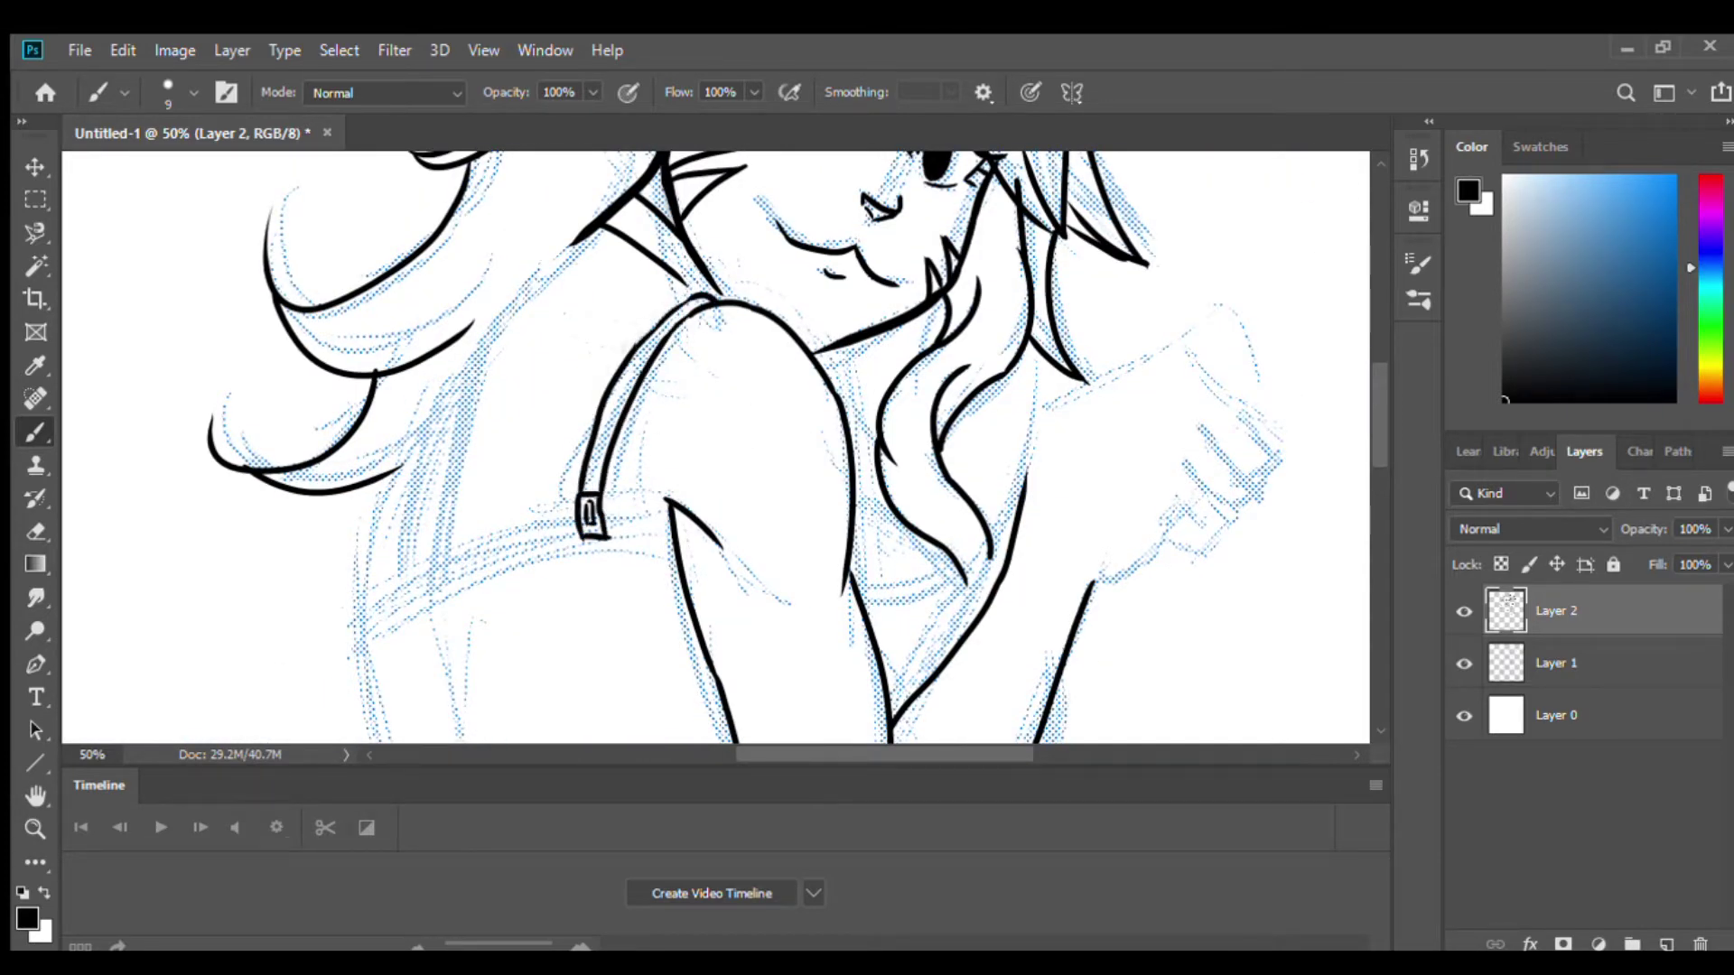
Ink the top's back band, the second strap with its buckle and the back contour.
key(ctrl+minus)
key(ctrl+plus)
mouse_move(570, 456)
mouse_down()
mouse_move(745, 379)
mouse_move(829, 383)
mouse_up()
mouse_move(556, 465)
mouse_down()
mouse_move(520, 495)
mouse_move(526, 533)
mouse_move(840, 432)
mouse_up()
mouse_move(567, 348)
mouse_down()
mouse_move(523, 483)
mouse_move(378, 460)
mouse_move(424, 95)
mouse_up()
Ink the raised hand with its curled fingers and the upper line of the wrist.
mouse_move(518, 271)
mouse_down()
mouse_move(713, 403)
mouse_move(849, 361)
mouse_up()
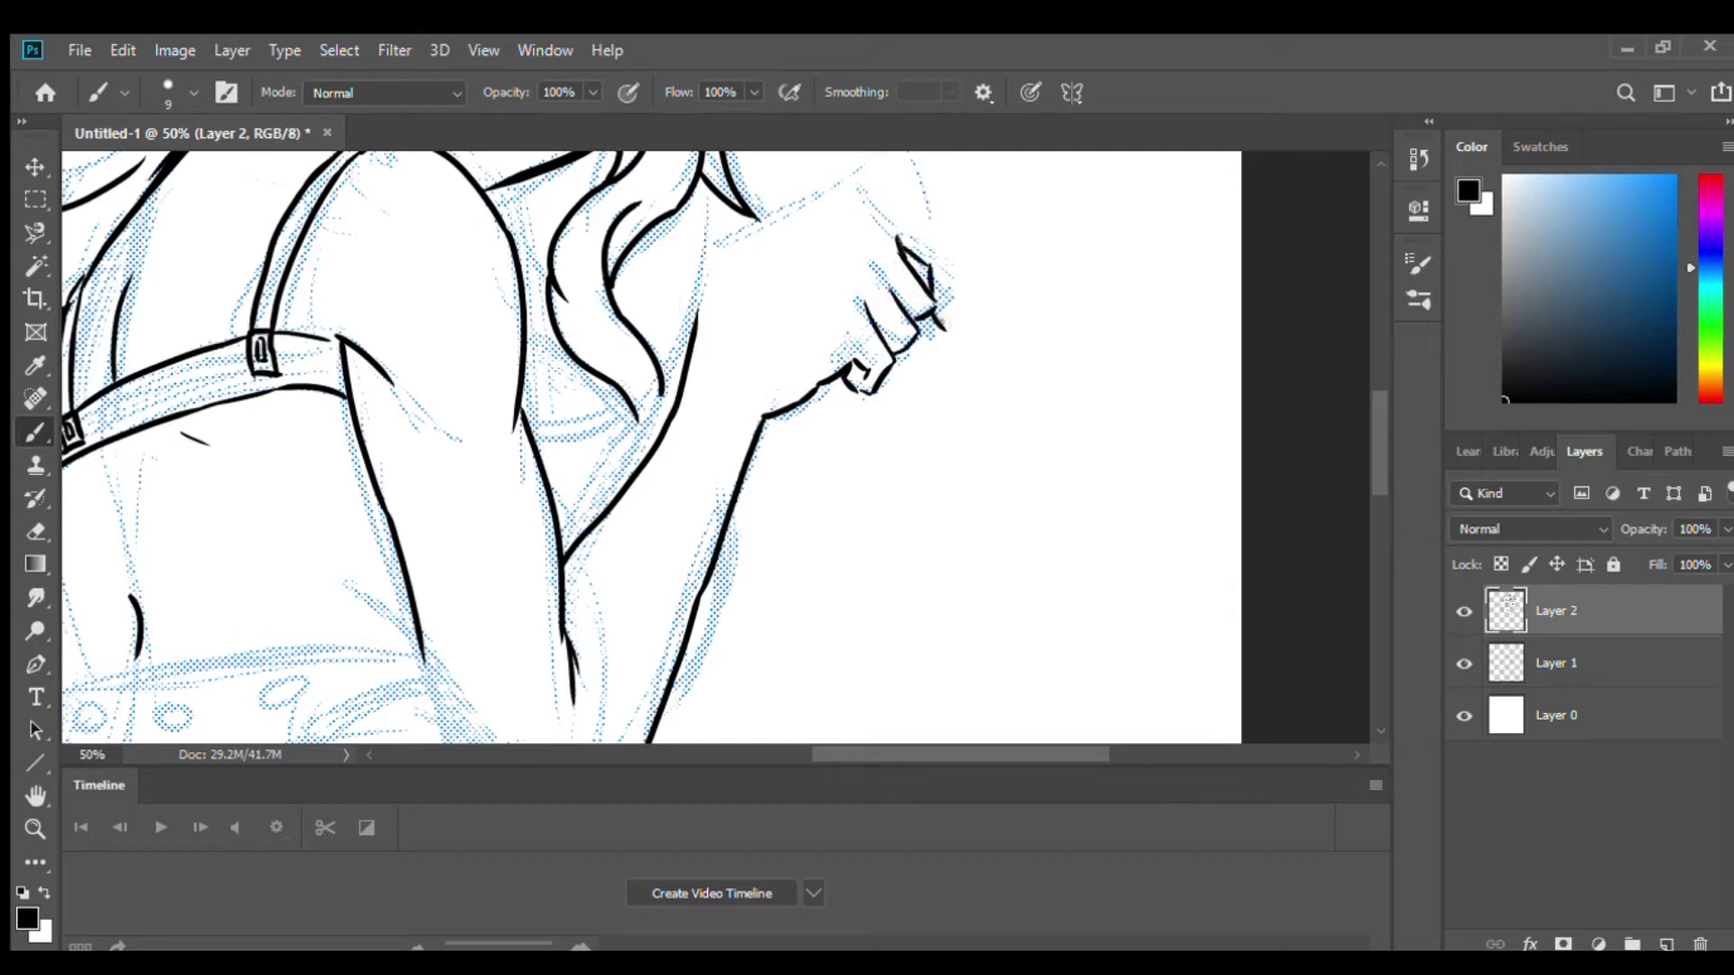
drag(697, 311, 869, 207)
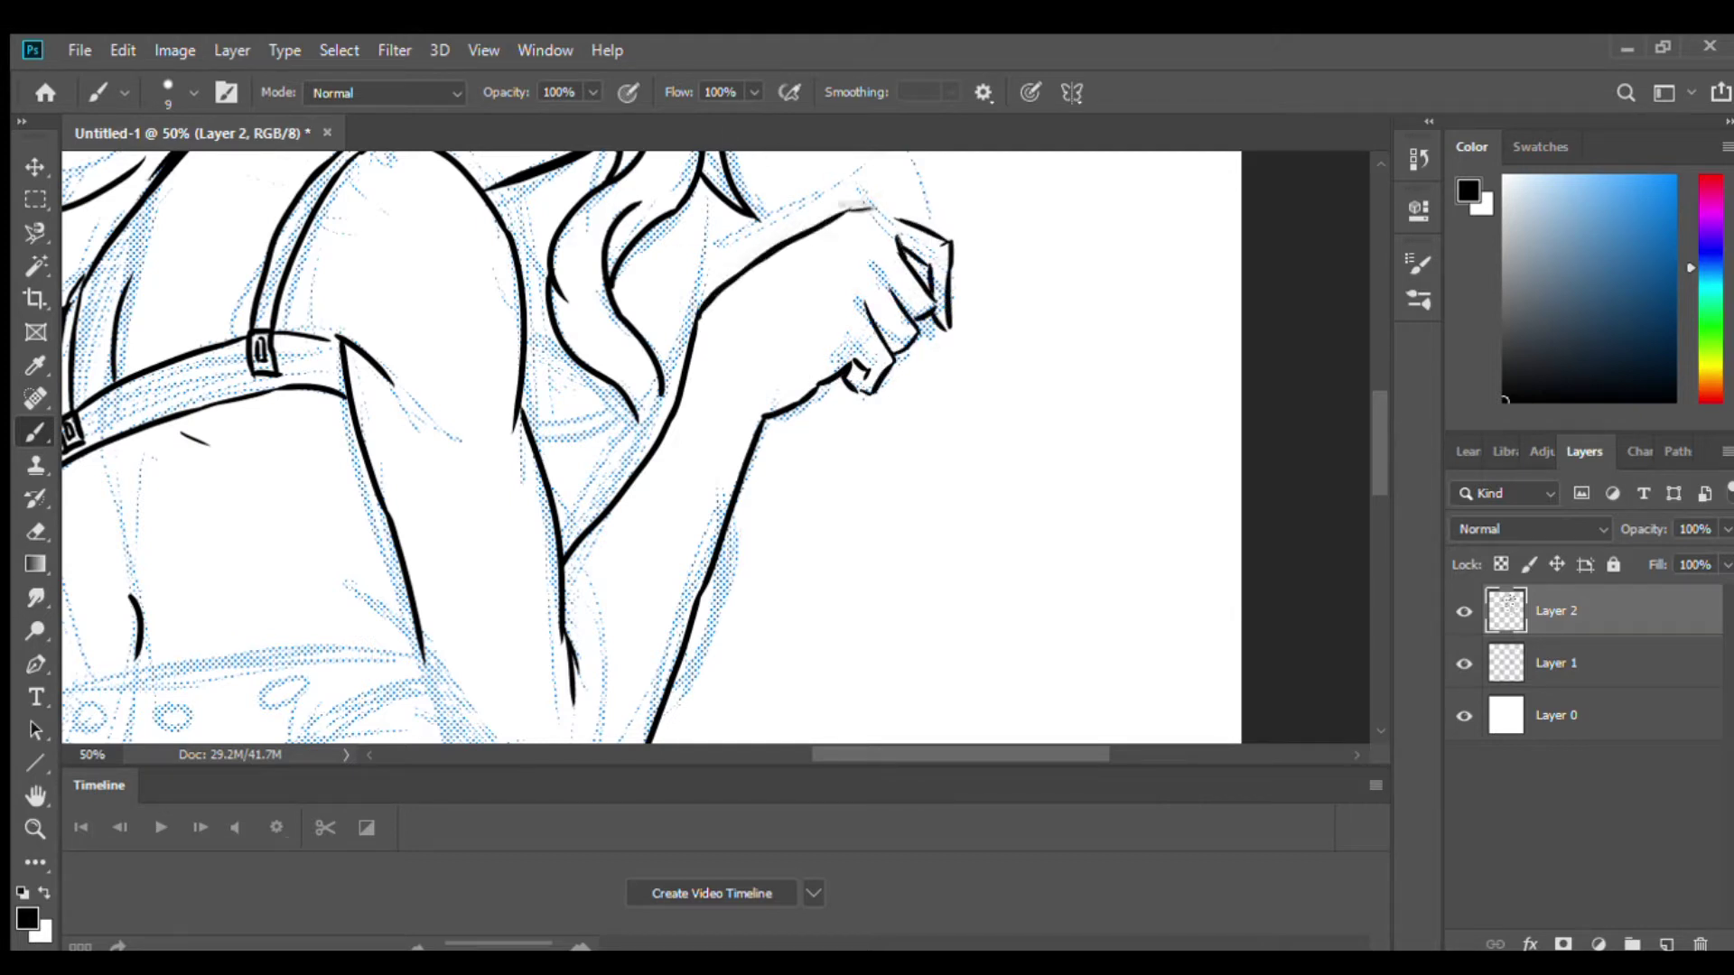
scroll(741, 452, down, 2)
scroll(741, 452, up, 3)
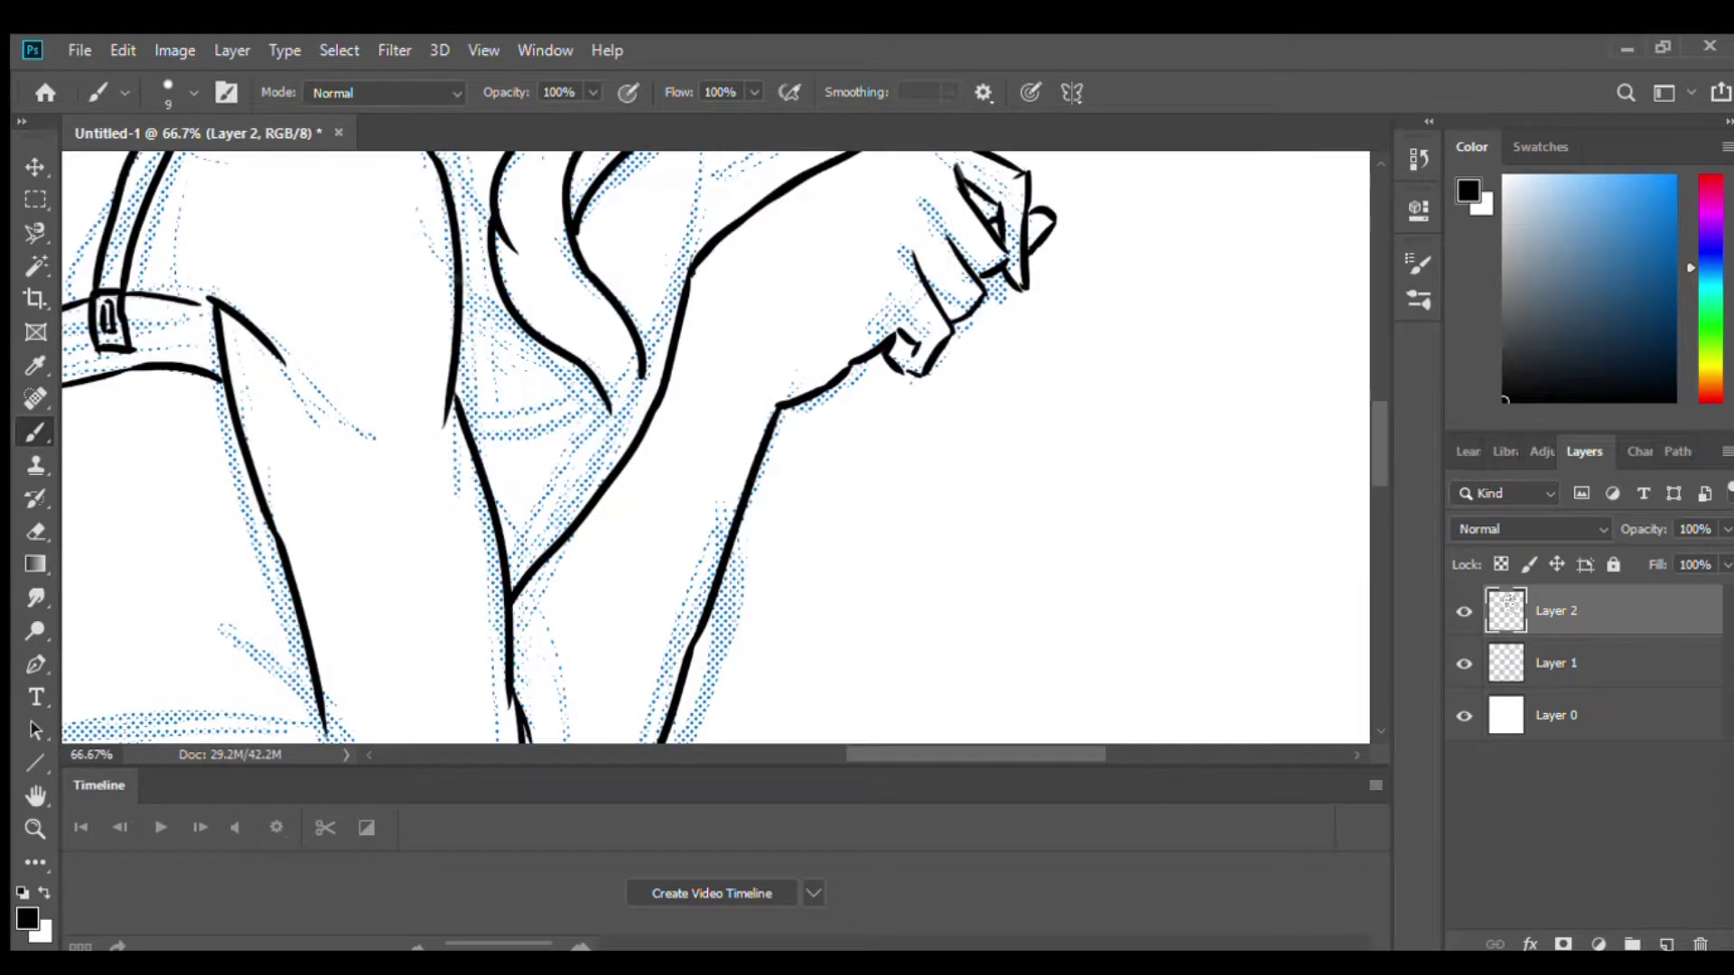
Ink the tip of the wavy lock and the front edges of the top visible between the arms.
drag(639, 384, 616, 455)
drag(457, 409, 567, 355)
drag(458, 237, 496, 289)
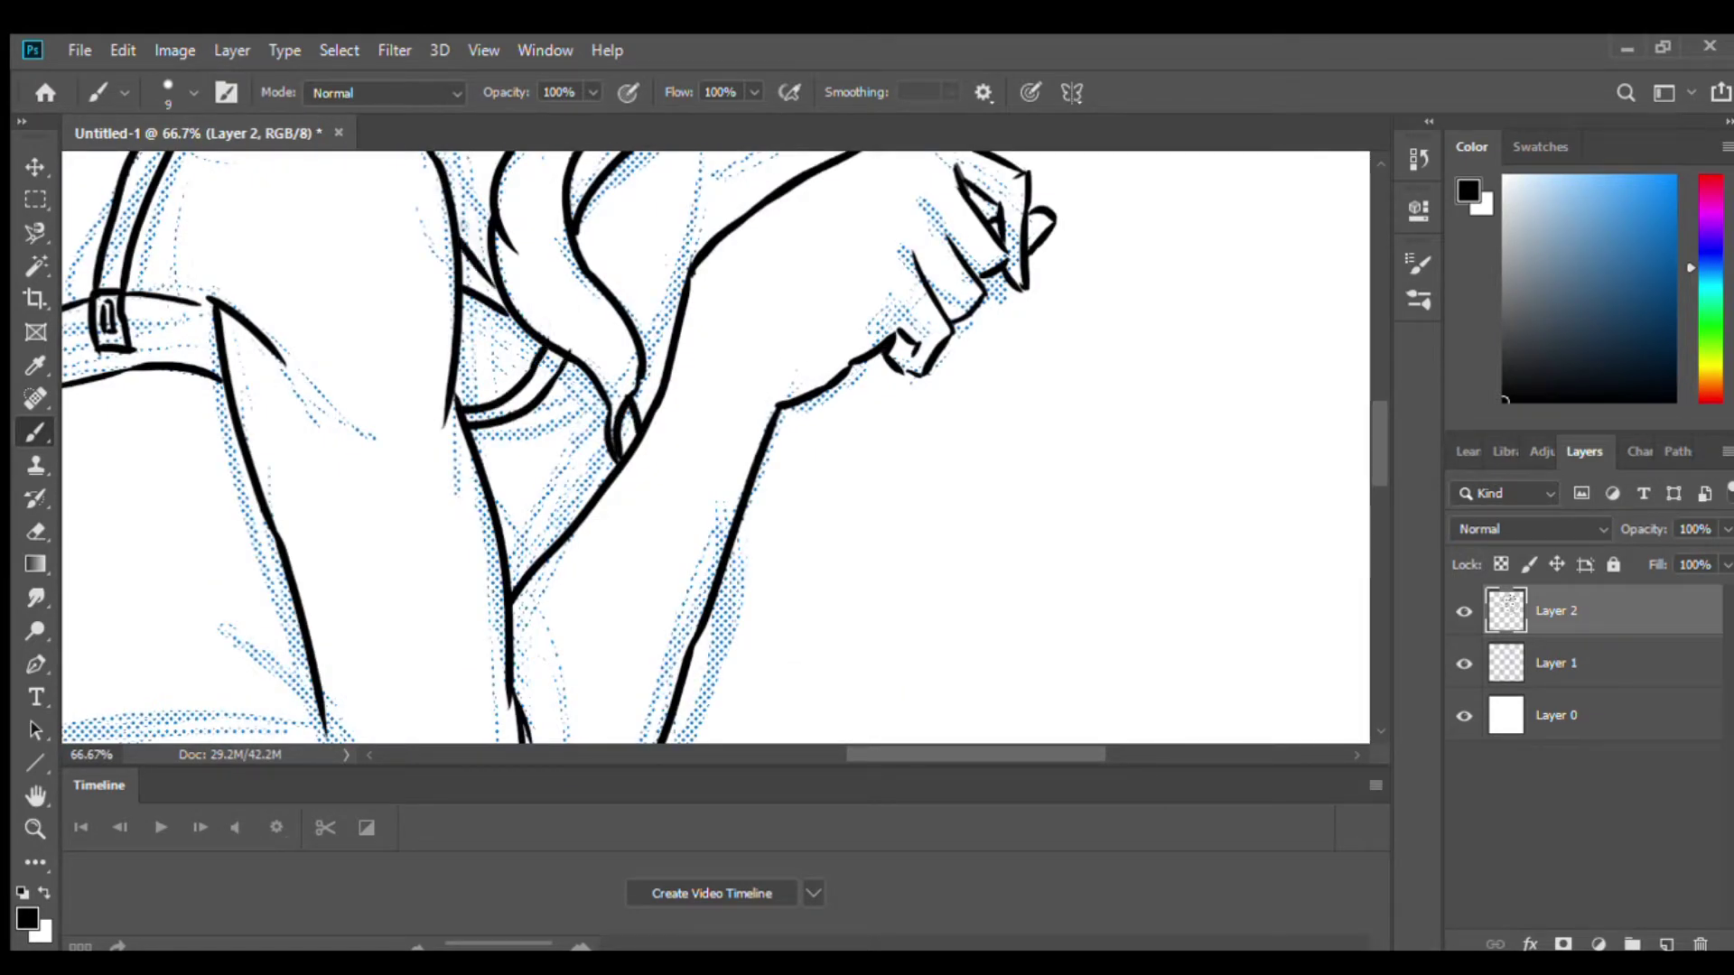
key(ctrl+z)
drag(456, 221, 505, 302)
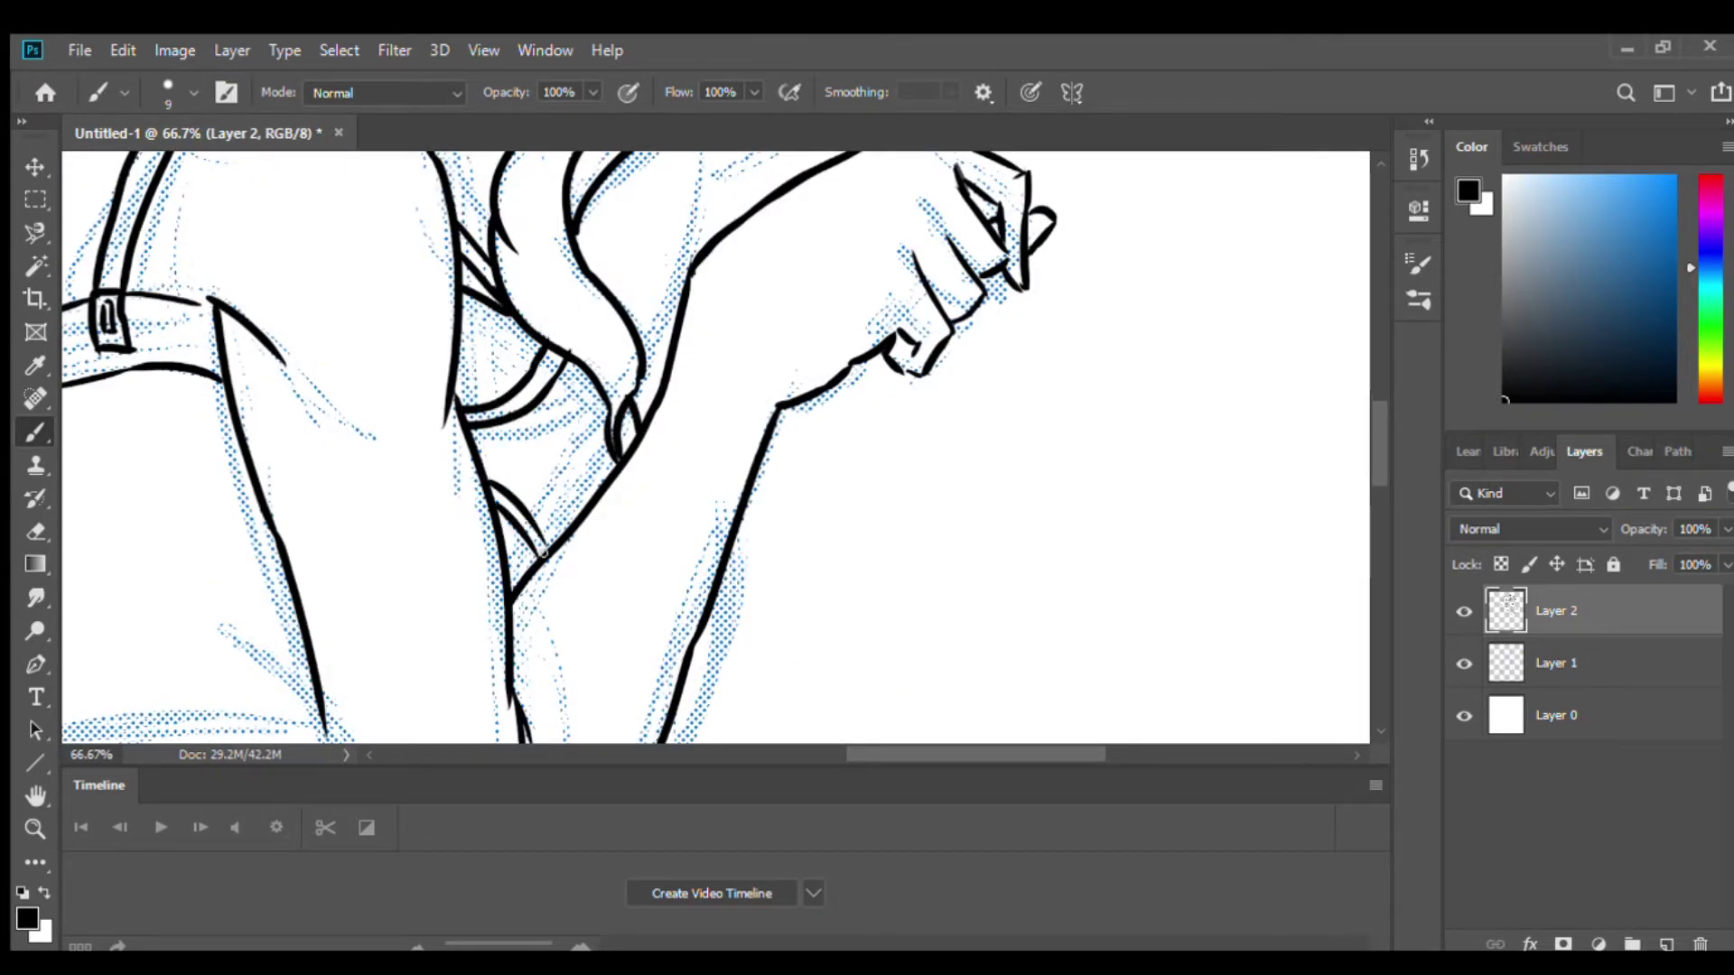
Ink the waist crease, the belt's lower edge and the hip contour beside the elbow, undoing the last stroke.
scroll(713, 447, down, 2)
scroll(713, 447, up, 2)
drag(378, 265, 483, 355)
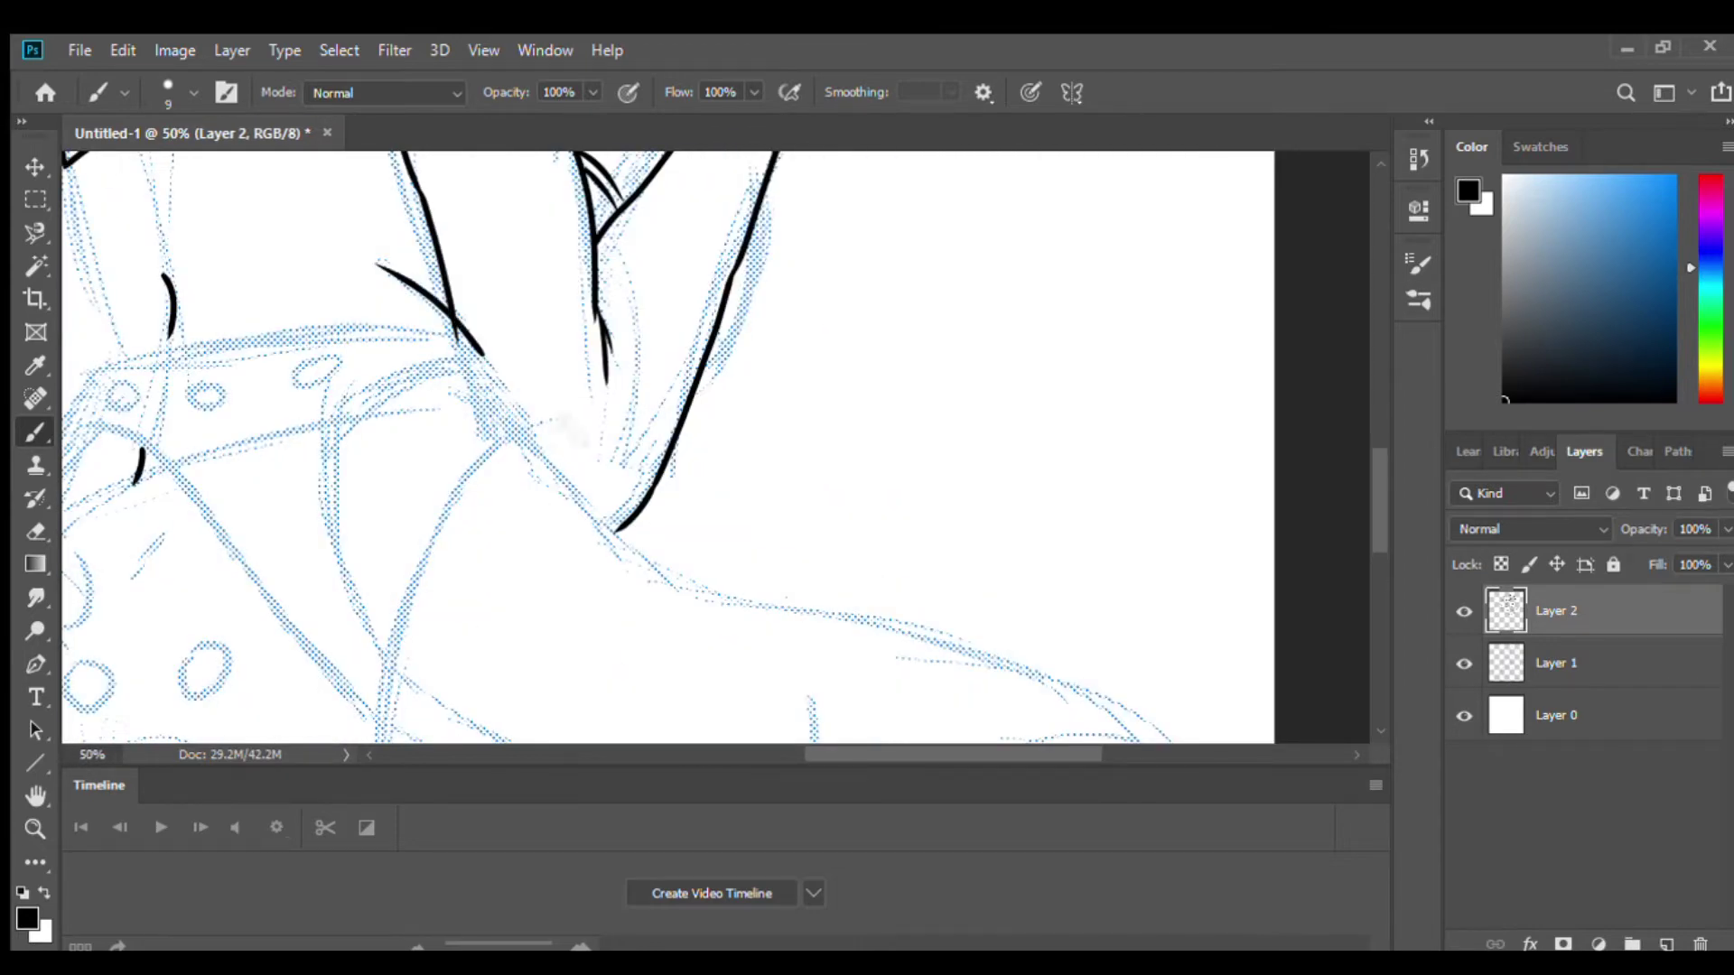
drag(542, 451, 709, 438)
drag(526, 404, 681, 395)
drag(657, 365, 695, 423)
mouse_move(693, 423)
mouse_down()
mouse_move(758, 493)
mouse_move(892, 569)
mouse_up()
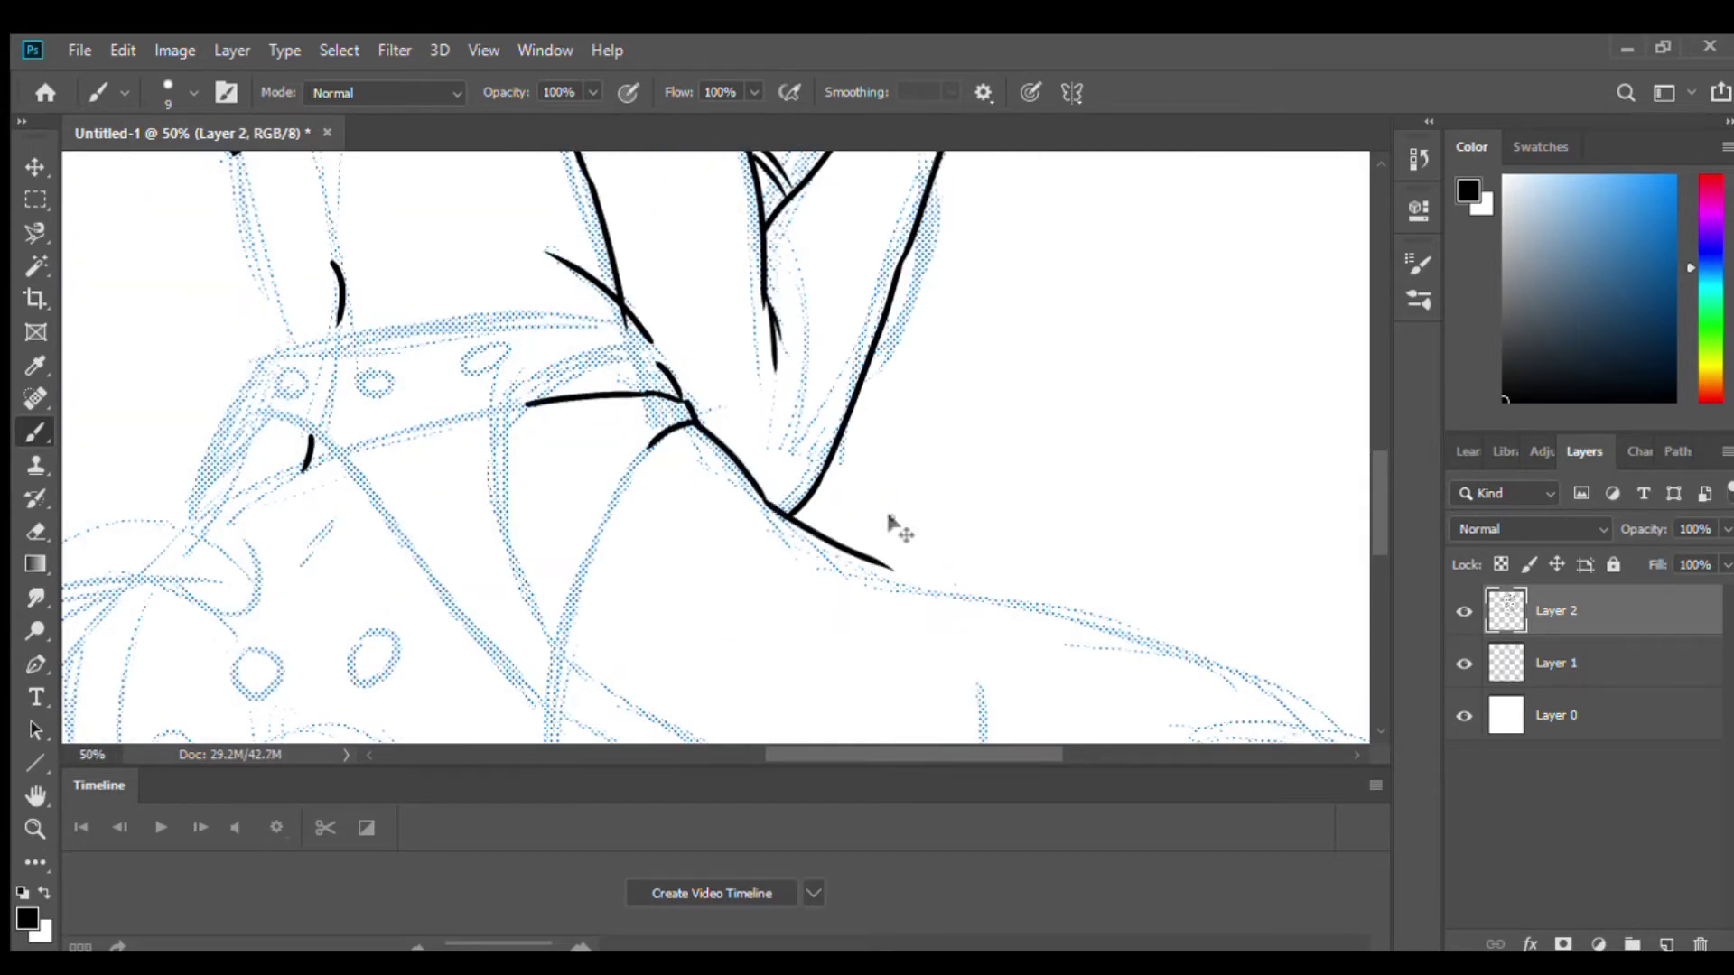
key(ctrl+z)
Ink the curved line across the thigh above and below the strap.
scroll(912, 550, down, 2)
scroll(794, 402, up, 2)
drag(838, 458, 776, 535)
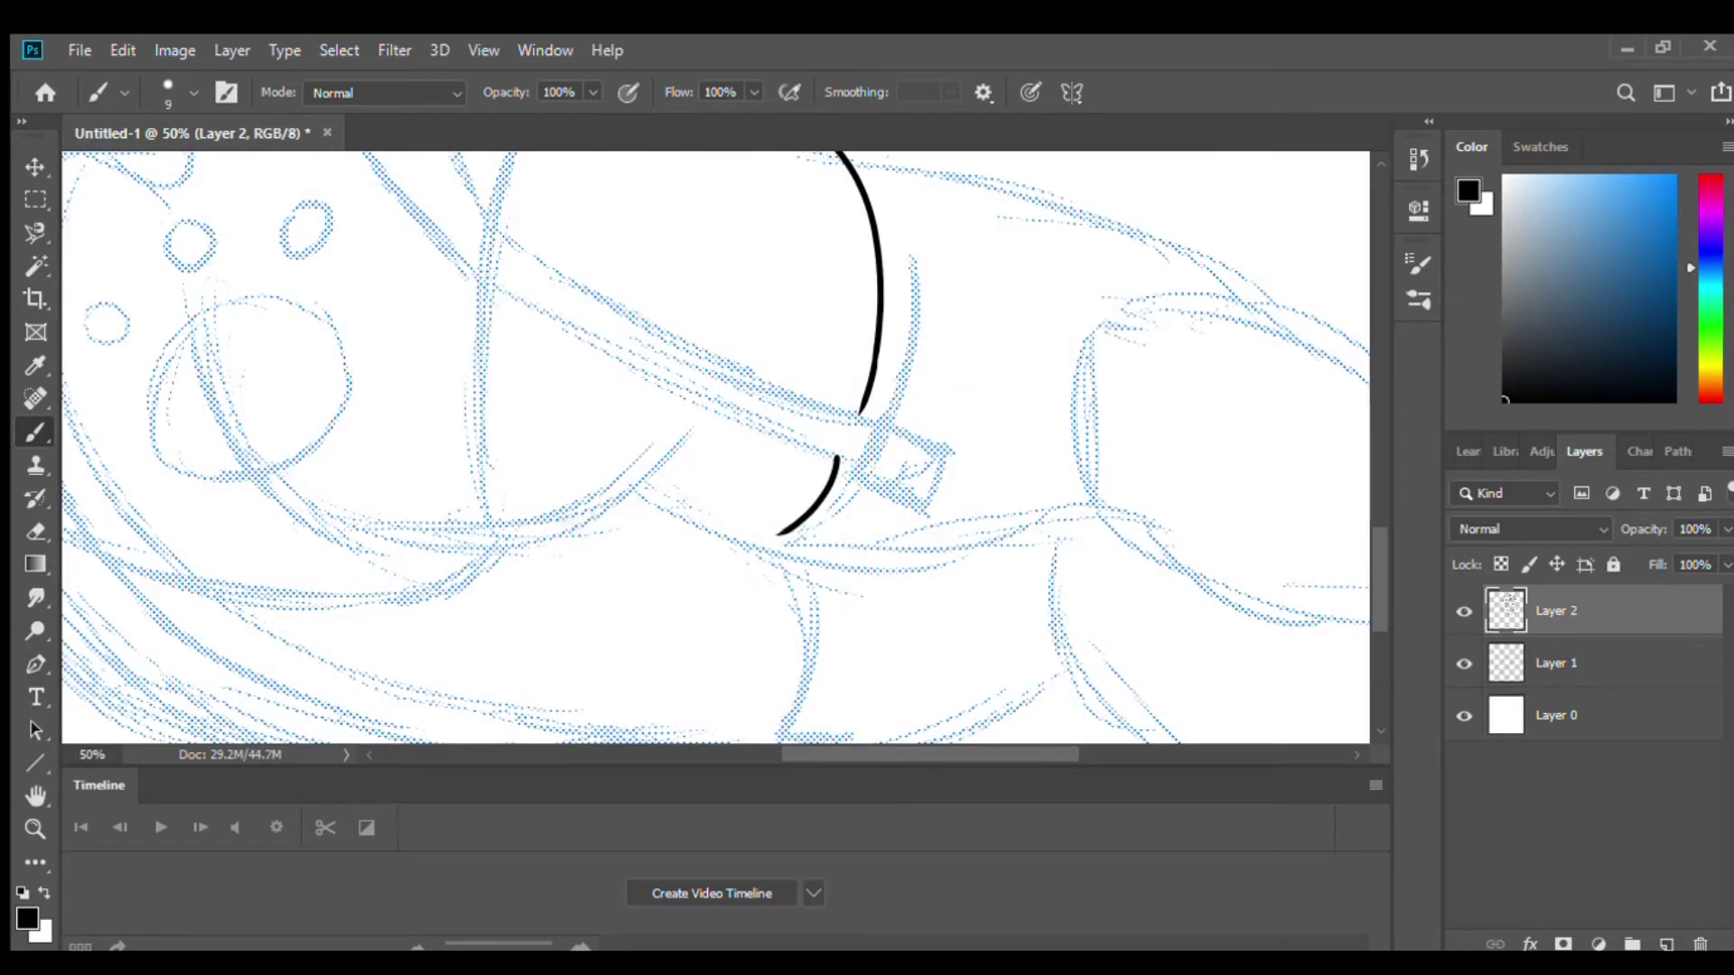
Ink the thigh's lower and upper contours with their small wrinkles and the curved crease behind the knee.
scroll(657, 522, down, 1)
scroll(903, 541, up, 1)
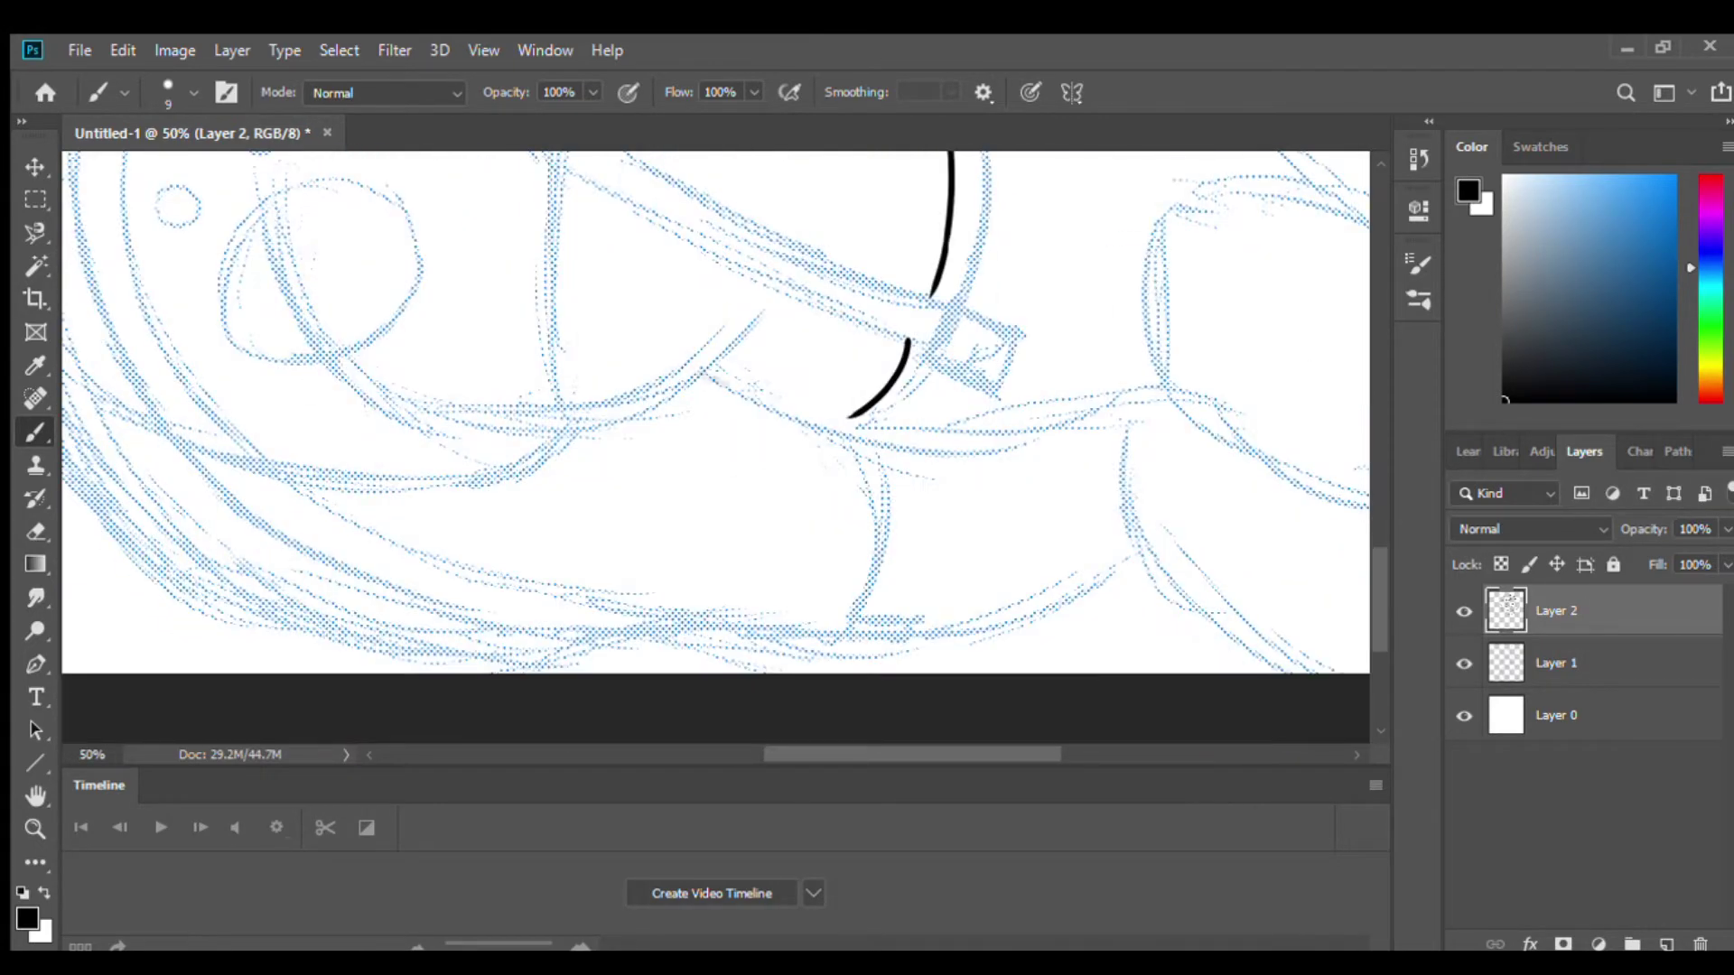
mouse_move(736, 398)
mouse_down()
mouse_move(943, 447)
mouse_move(1136, 414)
mouse_move(869, 314)
mouse_move(1141, 406)
mouse_move(1258, 689)
mouse_up()
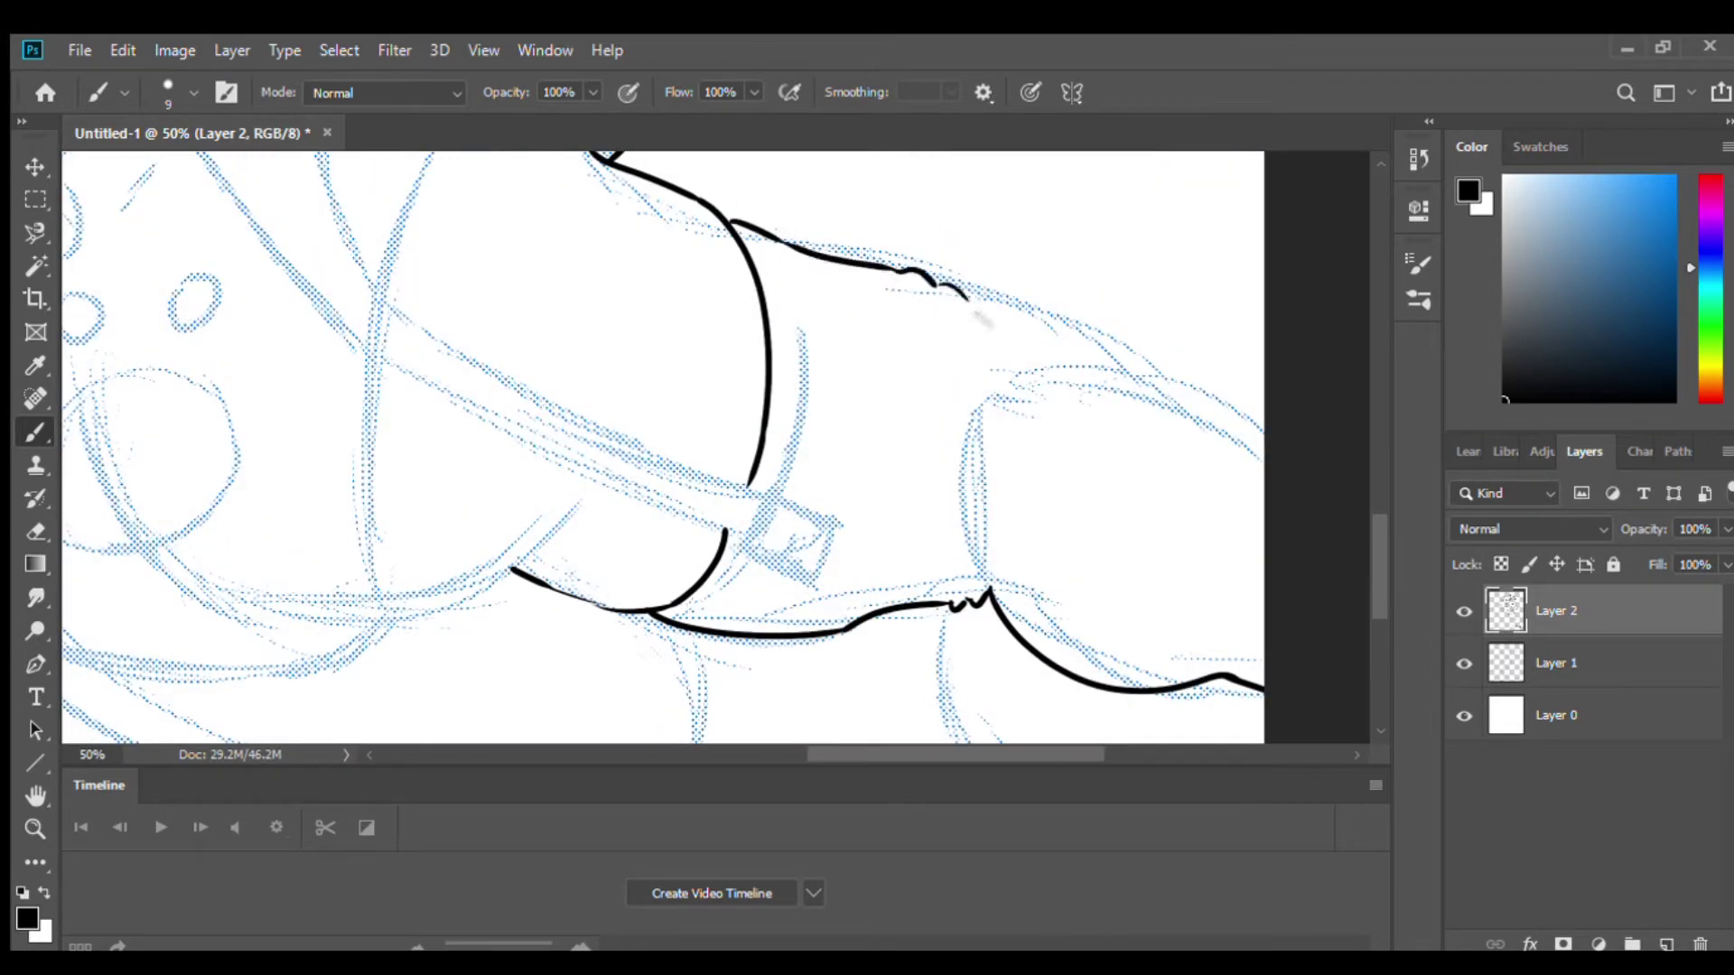
drag(957, 583, 1003, 379)
drag(966, 293, 1237, 425)
key(ctrl+minus)
key(ctrl+minus)
key(ctrl+minus)
drag(632, 406, 700, 483)
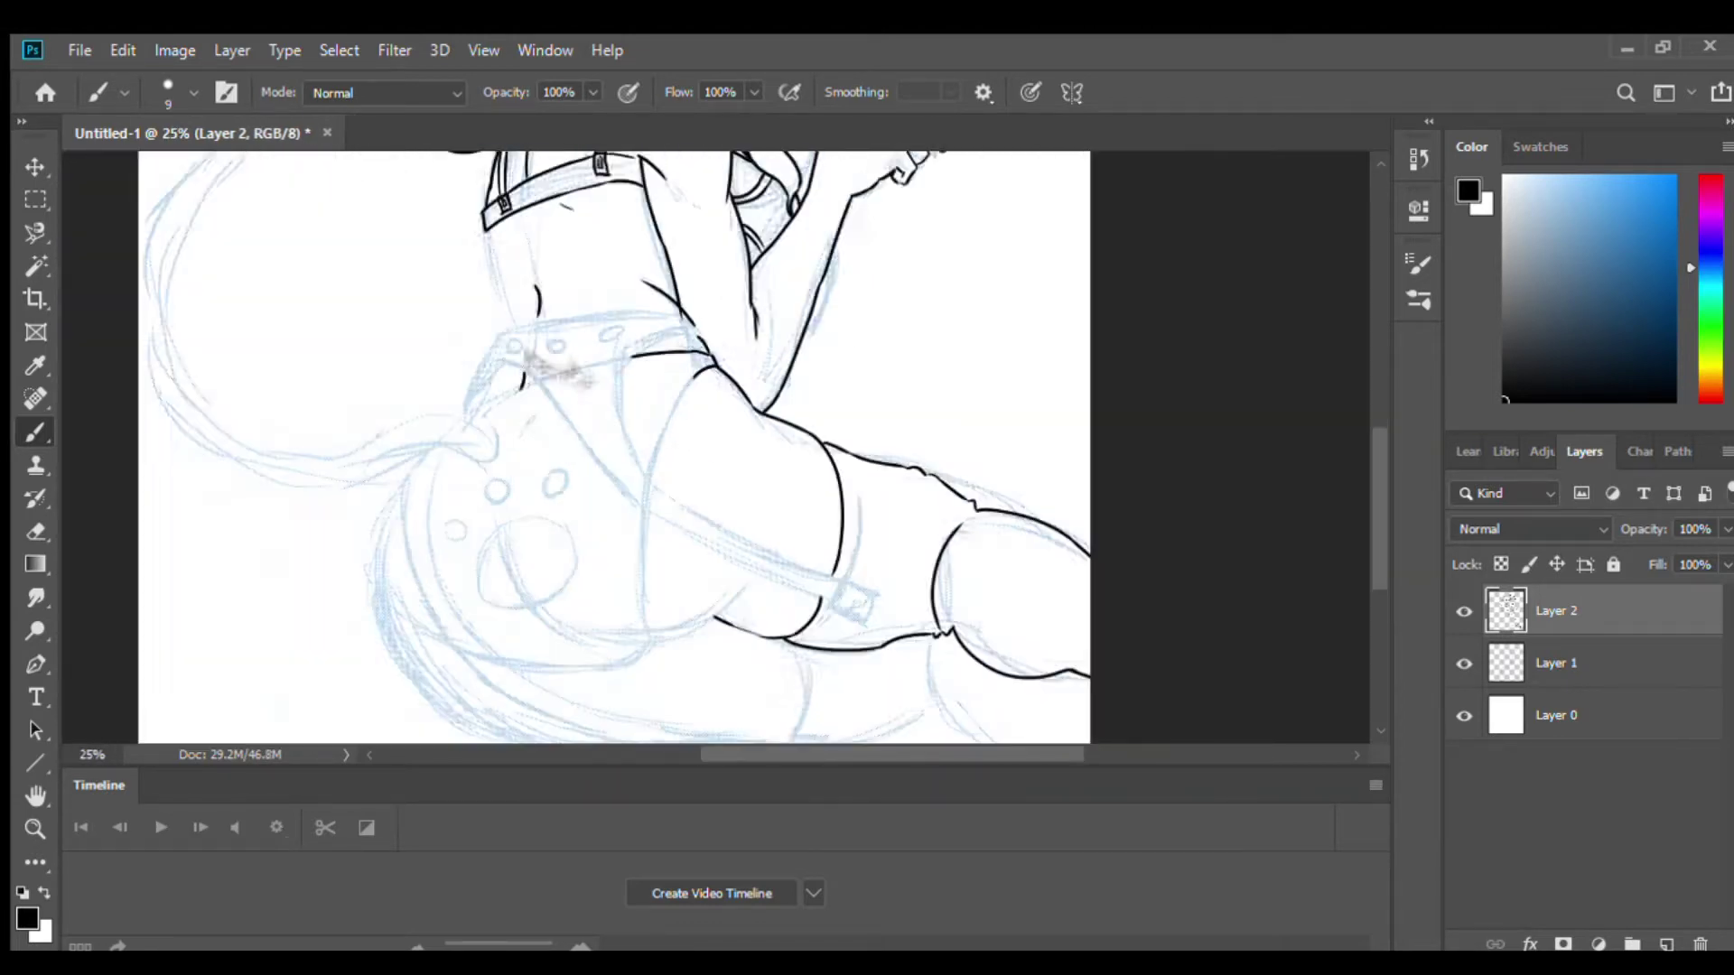
Ink the slanted side line of the hip and the short outer and lower curves of the seat, undoing the misplaced strokes.
key(ctrl+plus)
key(ctrl+plus)
drag(406, 714, 596, 487)
drag(565, 333, 506, 546)
key(ctrl+z)
drag(506, 451, 579, 571)
key(ctrl+z)
drag(515, 406, 546, 464)
drag(593, 519, 758, 567)
Set the brush size to 10 and try inking the seam between seat and thigh and the folds underneath.
drag(860, 545, 876, 397)
key(ctrl+z)
drag(944, 224, 867, 433)
key(ctrl+z)
key(bracketright)
drag(943, 224, 855, 480)
drag(857, 594, 955, 546)
drag(701, 467, 984, 521)
key(ctrl+plus)
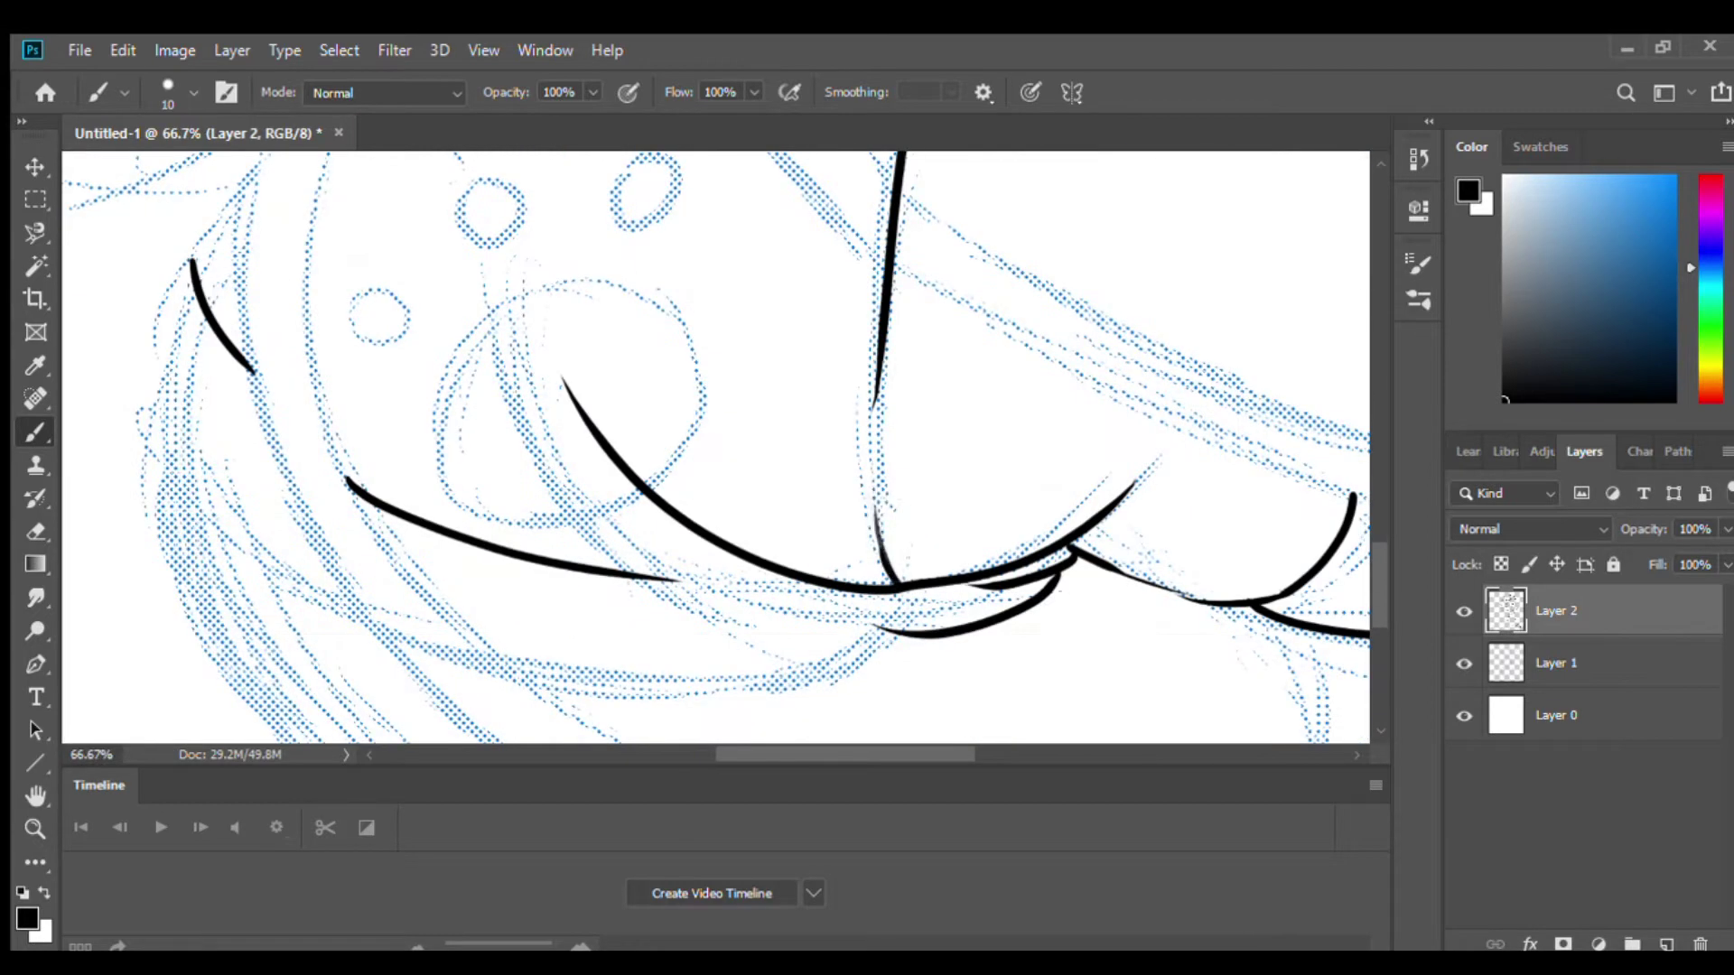
key(ctrl+plus)
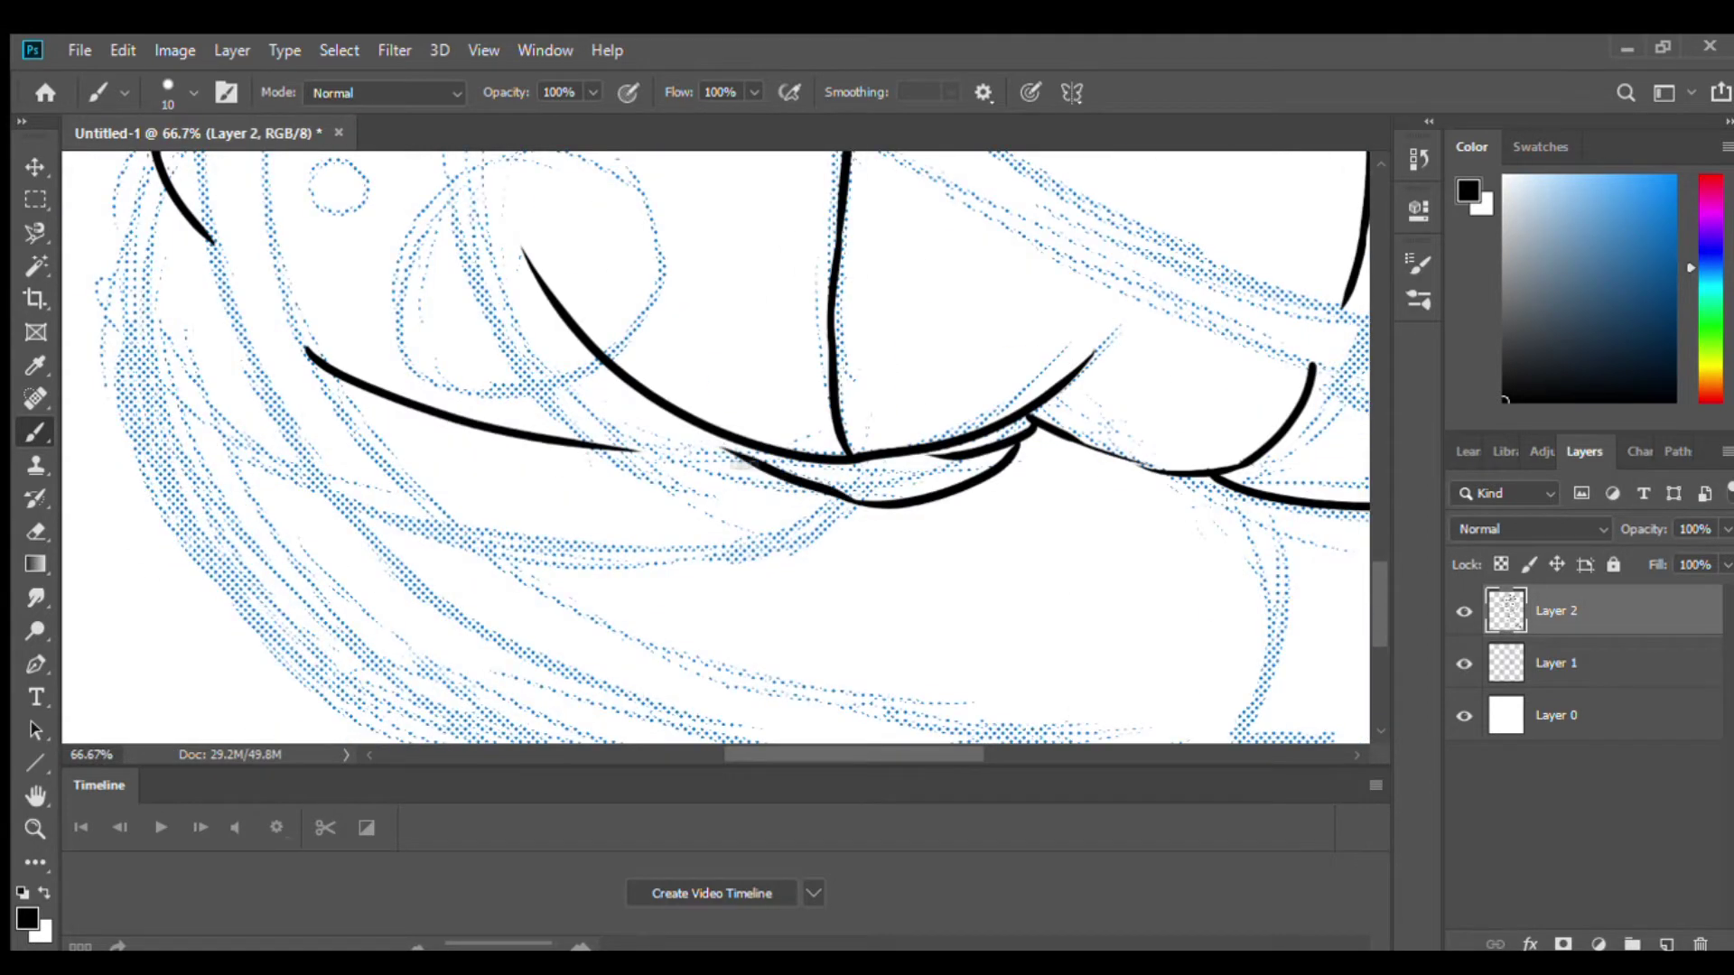
Try to ink the curved seat contour through the sketched round patch.
key(ctrl+minus)
key(ctrl+minus)
key(ctrl+minus)
key(ctrl+minus)
key(ctrl+plus)
key(ctrl+plus)
key(ctrl+plus)
drag(524, 215, 632, 456)
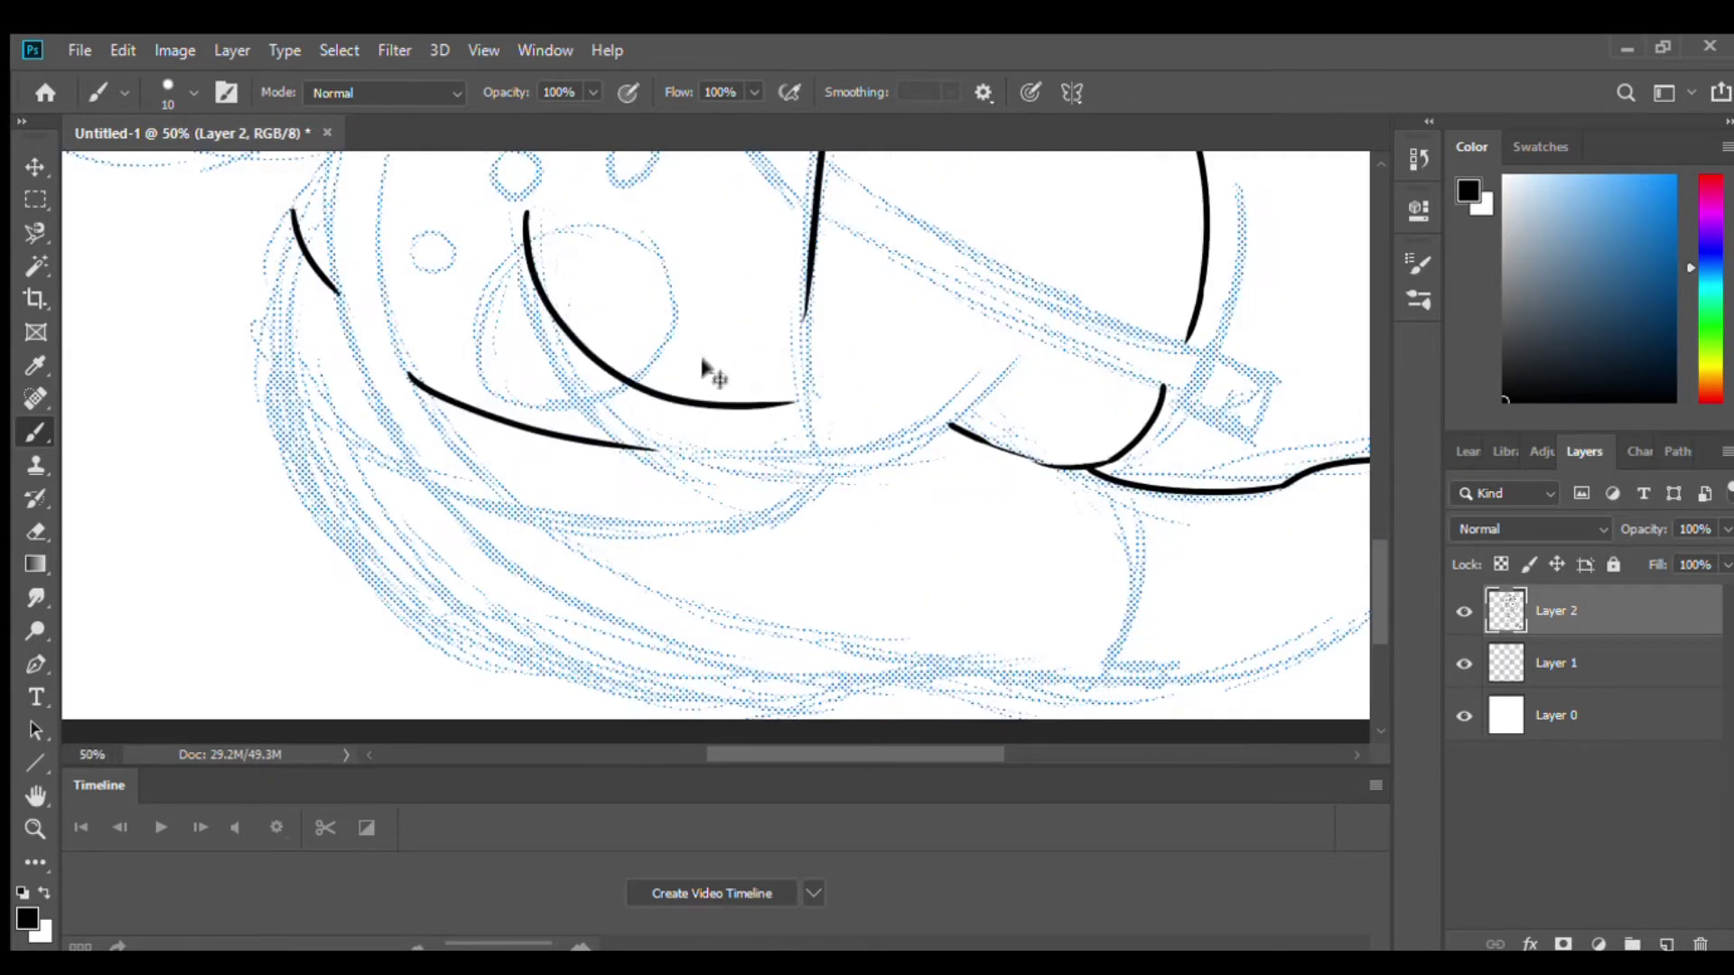
key(ctrl+minus)
key(ctrl+minus)
key(ctrl+minus)
key(ctrl+plus)
Add a new layer beneath the line art and set its opacity to 42%.
key(ctrl+shift+alt+n)
key(4)
key(2)
Rough in construction ellipses for the hips, seat and knees, plus the underside of the folded leg.
mouse_move(903, 243)
mouse_down()
mouse_move(867, 226)
mouse_move(686, 271)
mouse_move(578, 506)
mouse_move(894, 271)
mouse_up()
drag(804, 307, 795, 497)
mouse_move(687, 261)
mouse_down()
mouse_move(541, 578)
mouse_move(831, 605)
mouse_up()
drag(1039, 505, 1120, 542)
drag(1065, 397, 1147, 451)
mouse_move(930, 289)
mouse_down()
mouse_move(1137, 398)
mouse_move(1237, 488)
mouse_up()
drag(1020, 506, 1156, 614)
drag(1075, 568, 849, 601)
drag(560, 329, 577, 529)
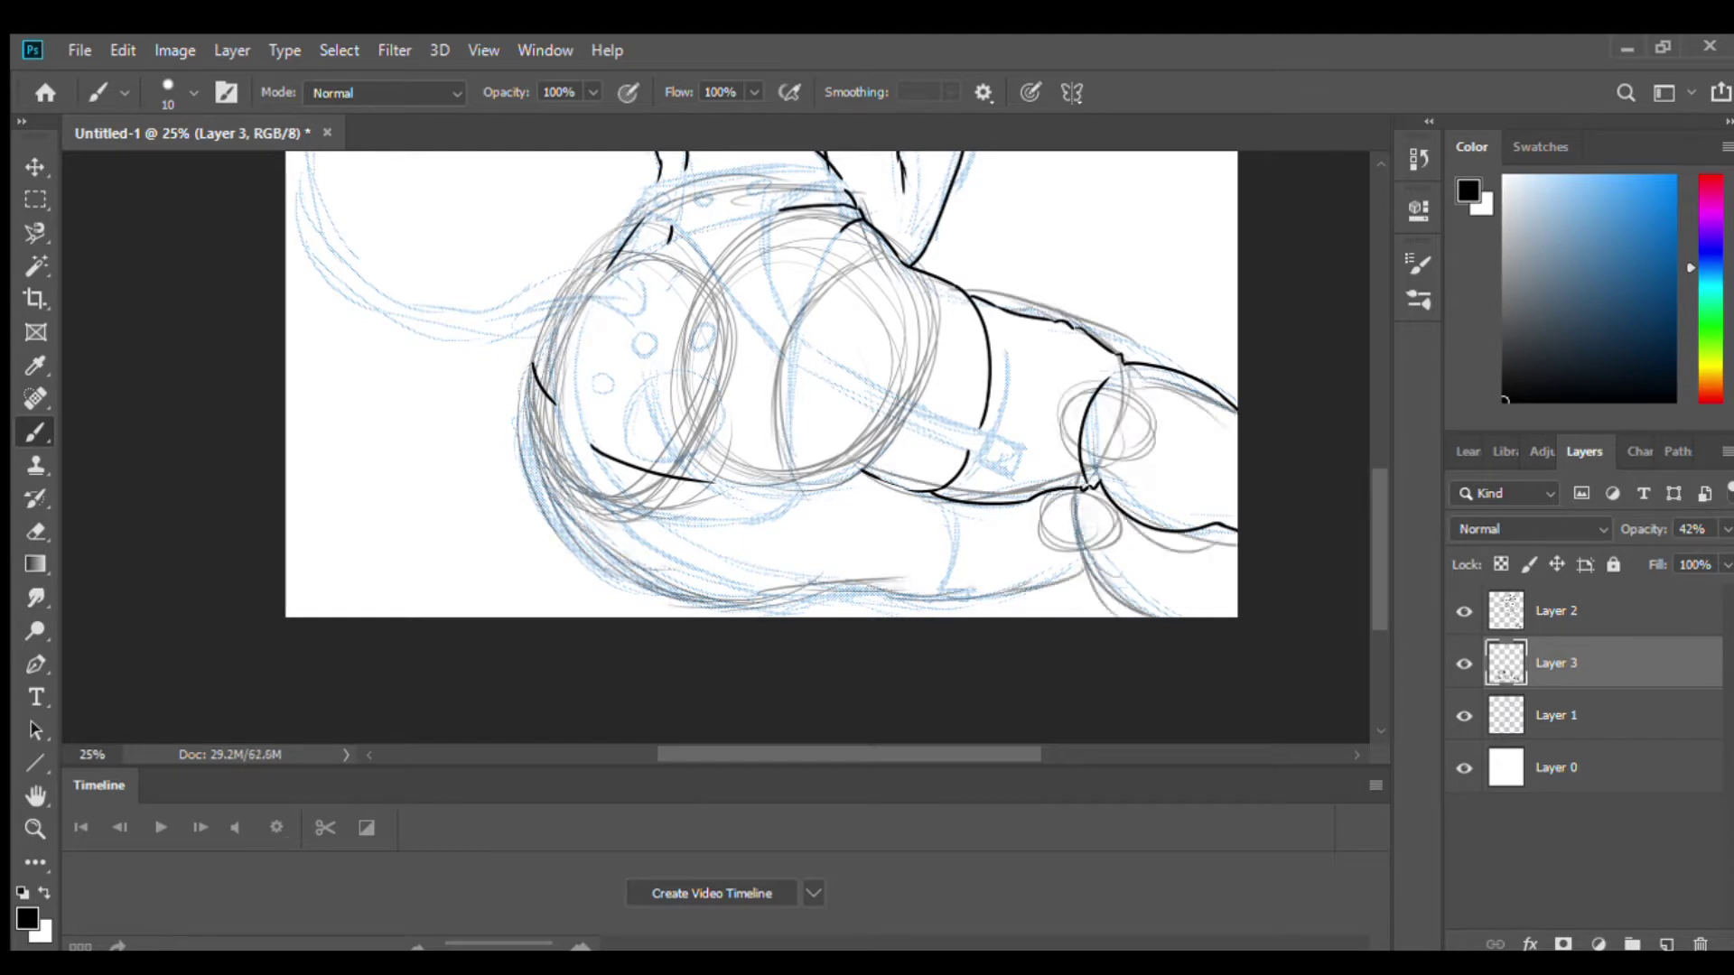
Reinforce the rough hip and seat ellipses with heavier contours and sketch the fold underneath.
drag(623, 262, 551, 433)
drag(777, 208, 686, 578)
drag(704, 208, 939, 506)
drag(948, 370, 867, 501)
mouse_move(813, 442)
mouse_down()
mouse_move(695, 524)
mouse_move(880, 447)
mouse_move(886, 465)
mouse_up()
drag(697, 287, 684, 426)
drag(619, 261, 541, 407)
mouse_move(553, 397)
mouse_down()
mouse_move(722, 447)
mouse_move(715, 483)
mouse_up()
drag(697, 470, 826, 509)
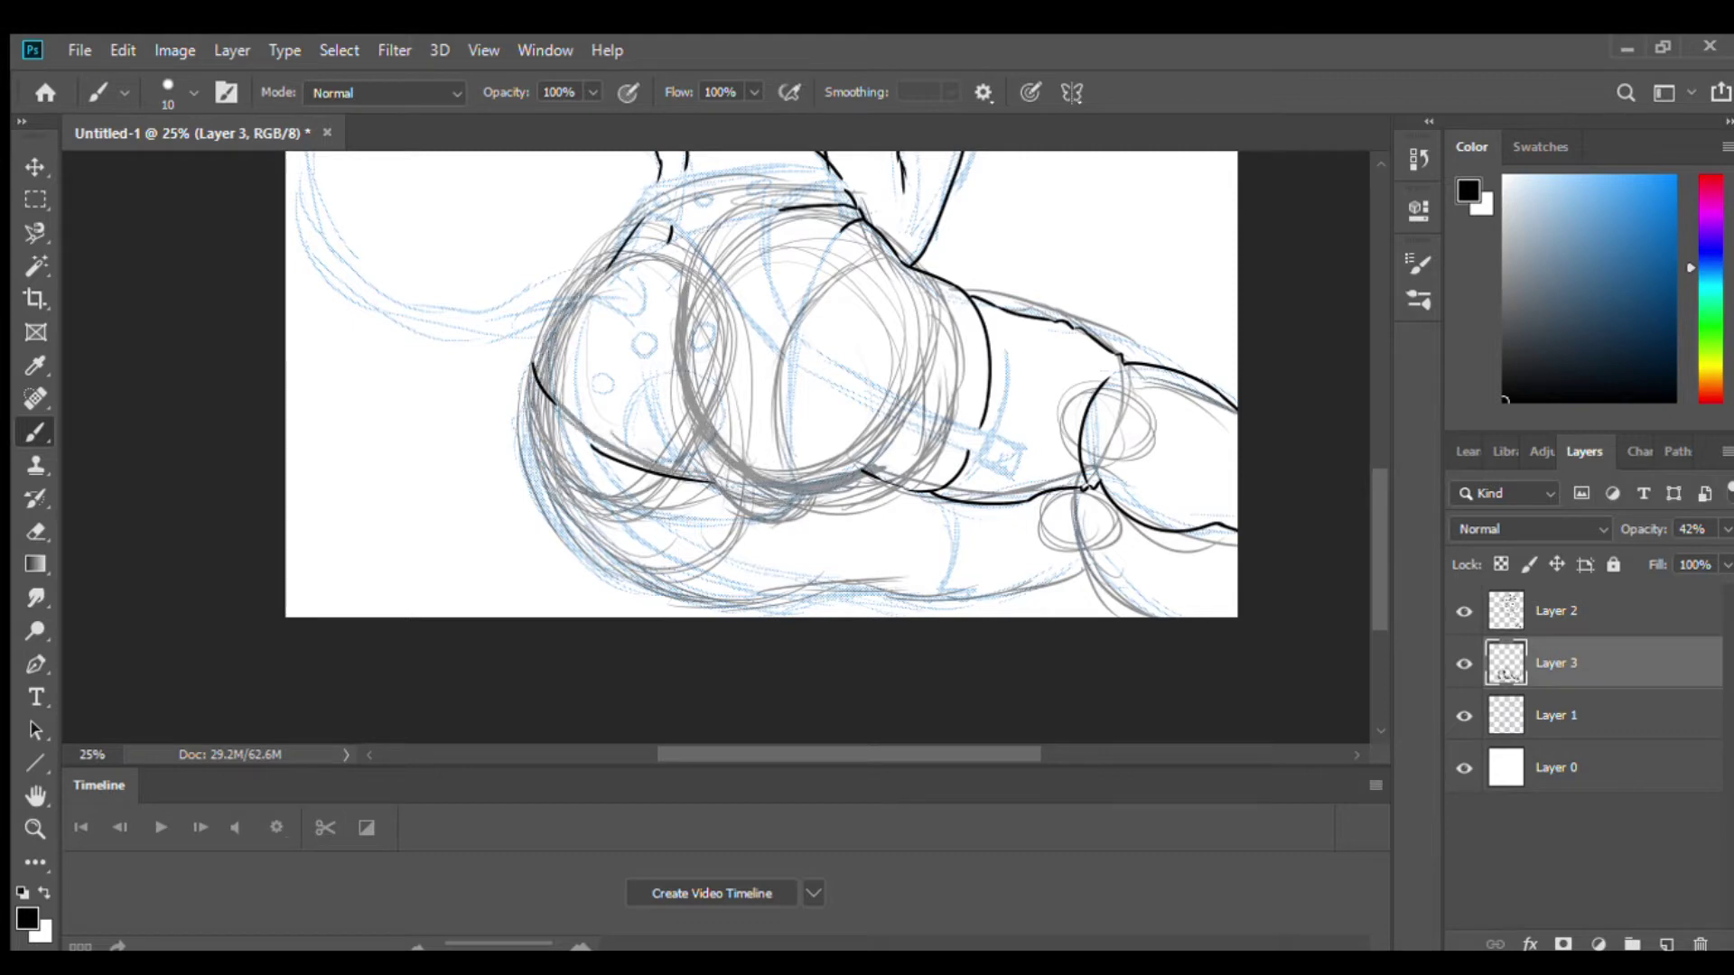
On Layer 2, ink the lower seat contours, the fold between them and the outer curve of the folded leg.
click(1553, 611)
scroll(762, 491, up, 2)
key(e)
key(b)
drag(307, 298, 321, 506)
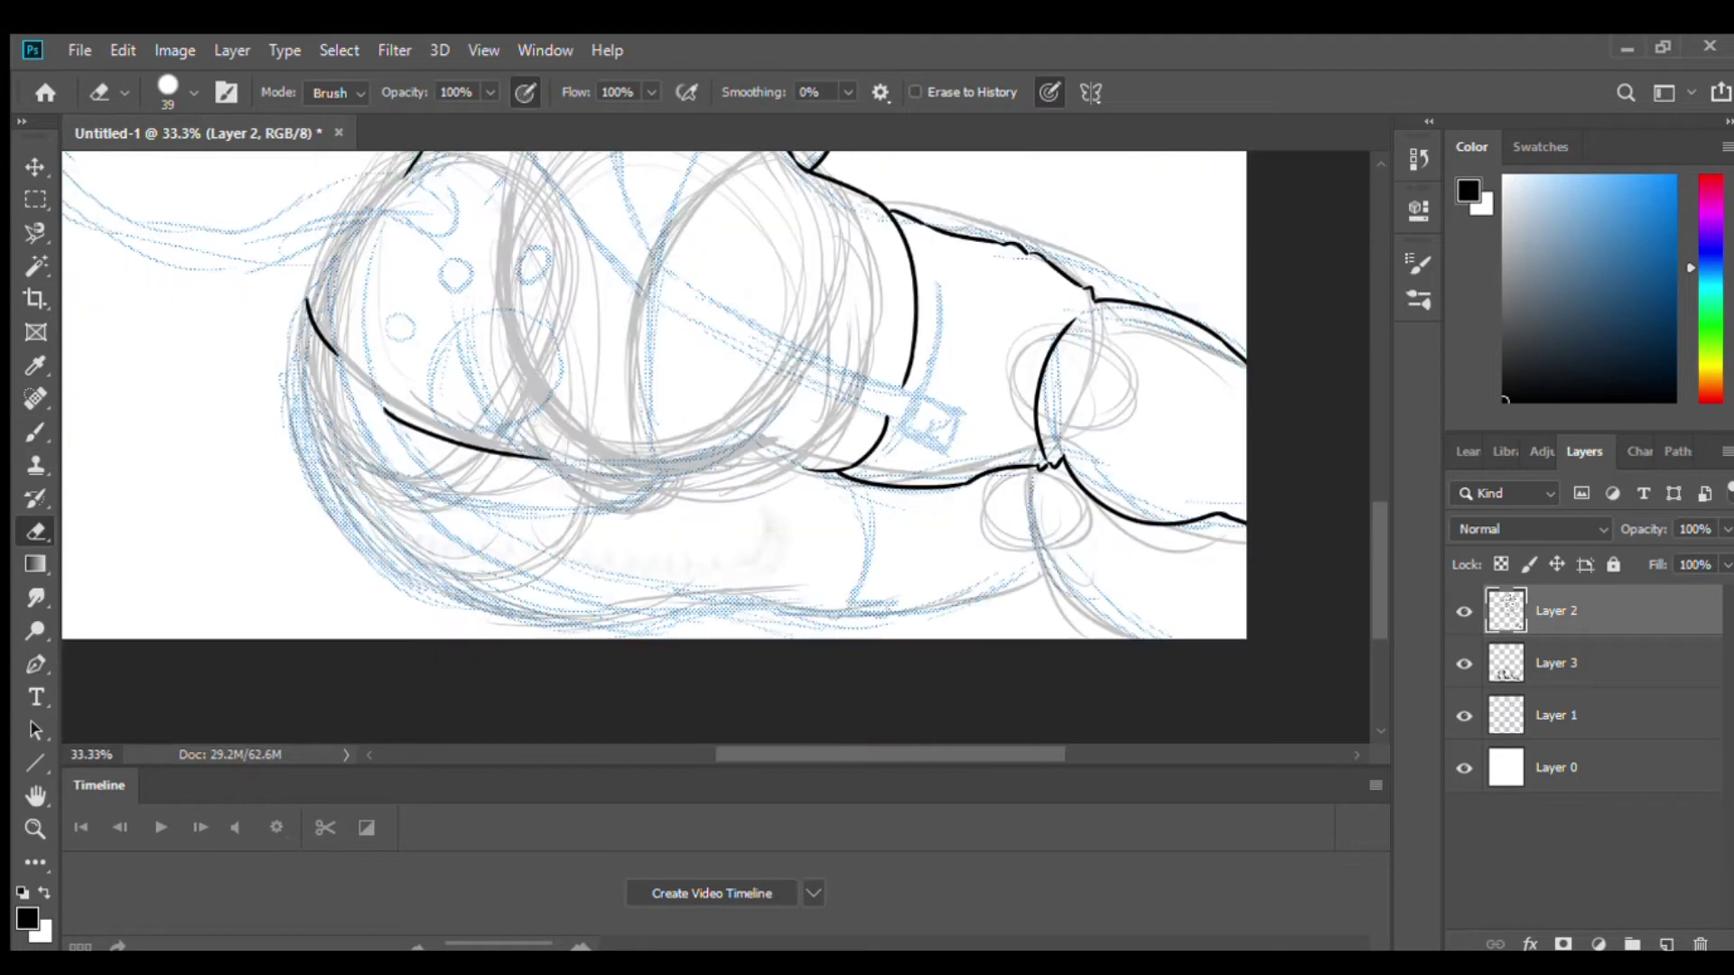
drag(542, 506, 533, 366)
mouse_move(311, 362)
mouse_down()
mouse_move(568, 483)
mouse_move(994, 444)
mouse_up()
scroll(993, 444, up, 2)
mouse_move(494, 208)
mouse_down()
mouse_move(596, 318)
mouse_move(702, 542)
mouse_move(926, 499)
mouse_up()
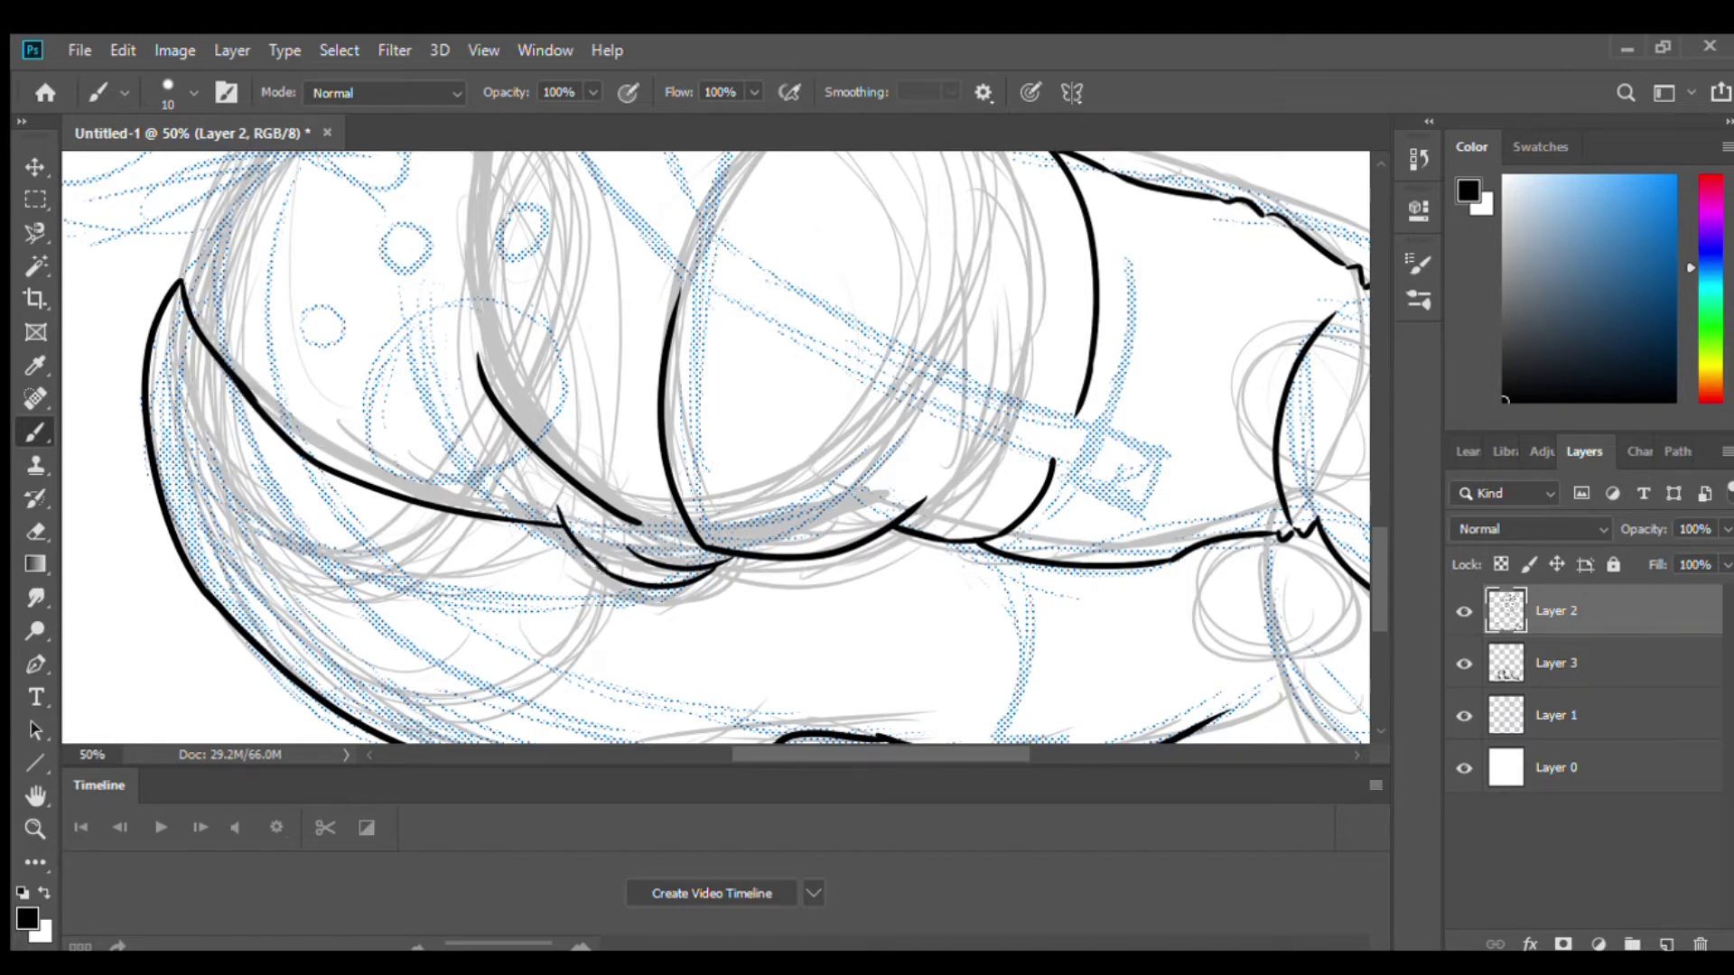
Extend the inked seat seam up to the hip and ink the outer hip contour toward the waist.
scroll(714, 447, up, 3)
drag(673, 583, 799, 271)
scroll(747, 390, down, 3)
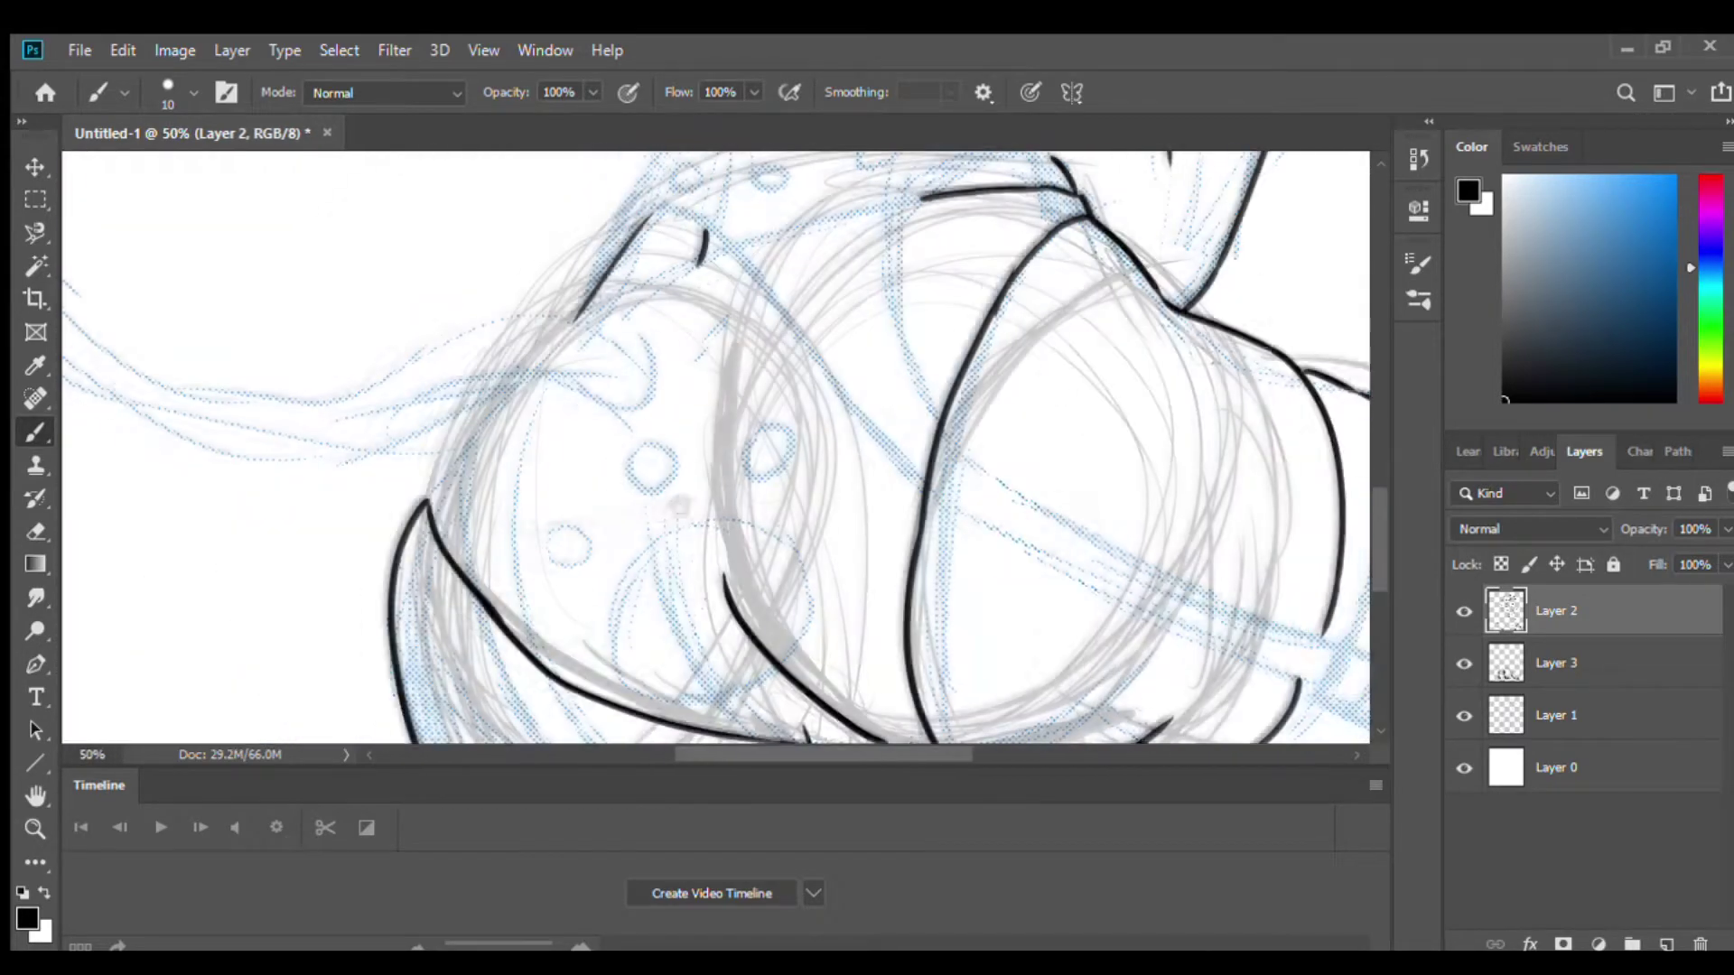
scroll(856, 578, up, 2)
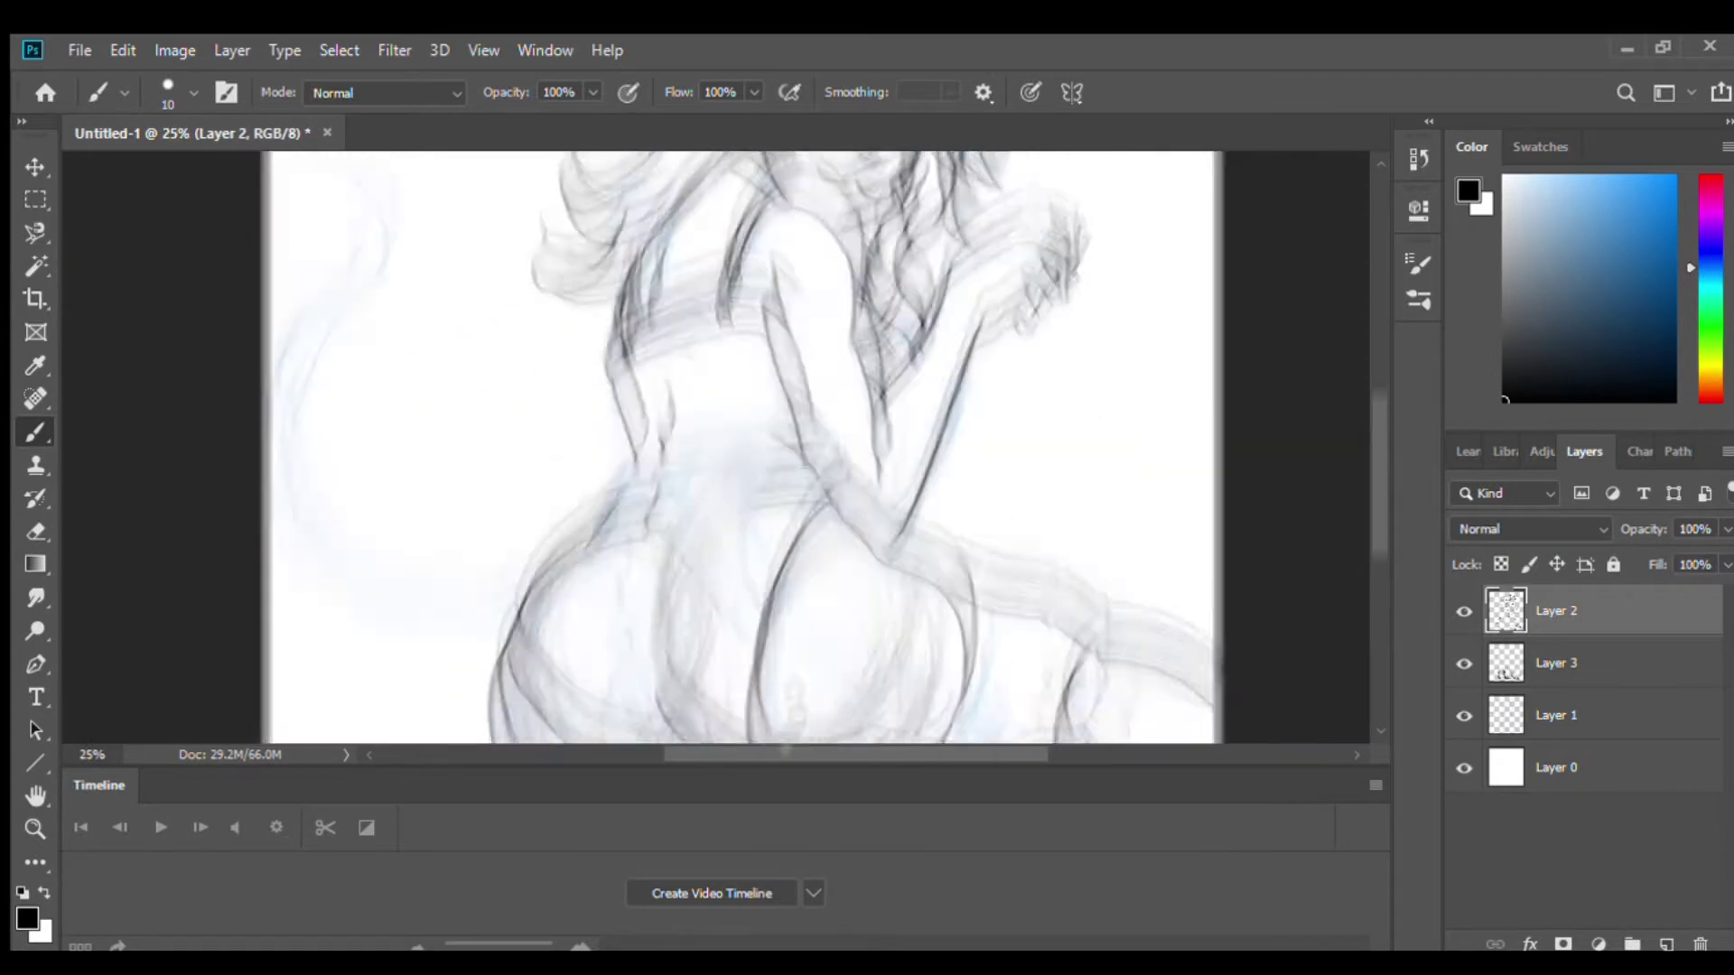
scroll(713, 451, up, 2)
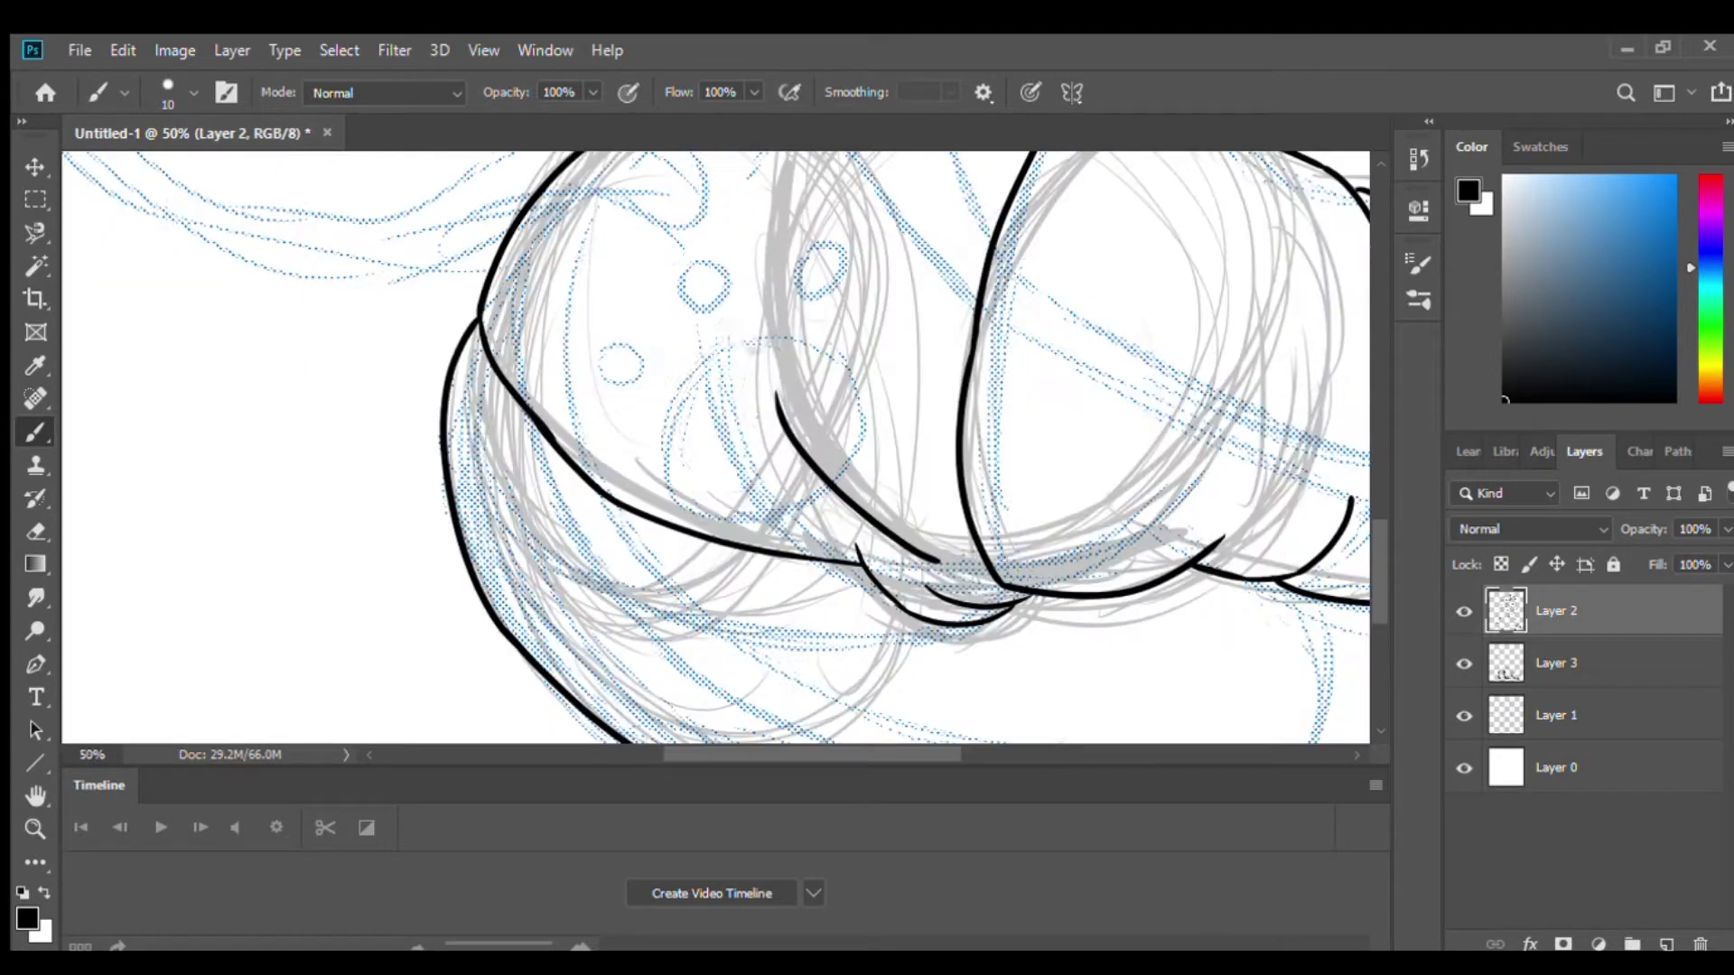
Draw a paw print on the seat from one large unfilled ellipse and three small black-outlined circles above it.
key(u)
drag(695, 370, 923, 528)
key(shift+x)
drag(652, 385, 646, 383)
drag(691, 269, 732, 310)
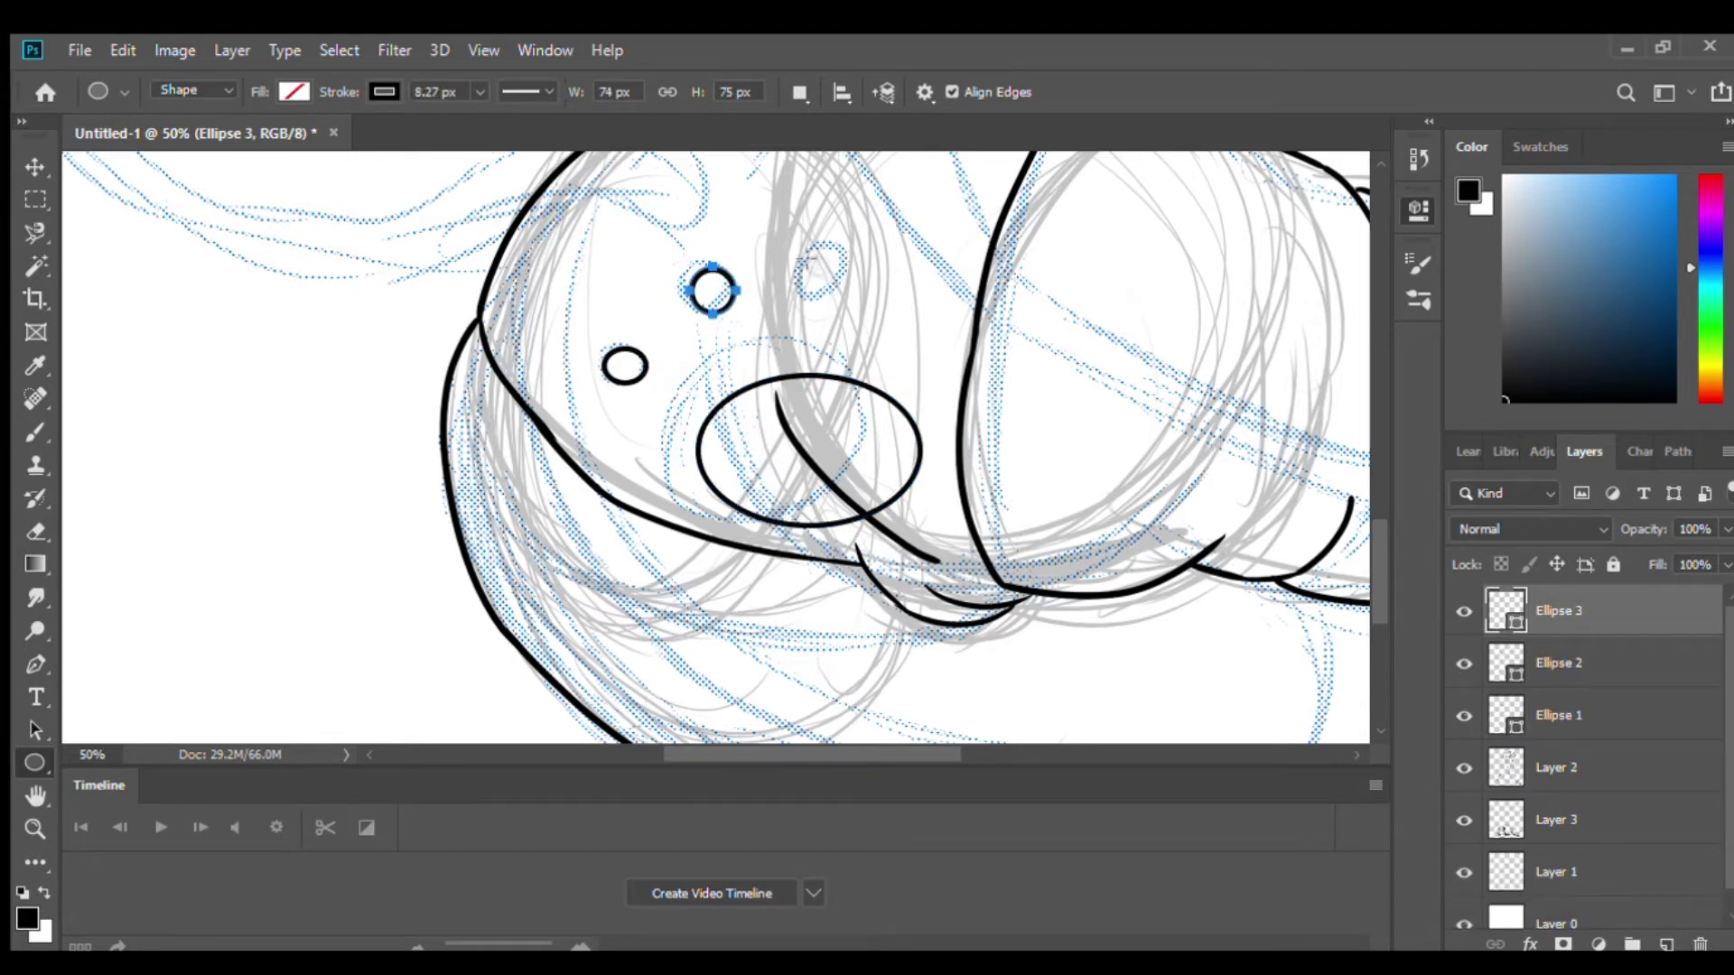
drag(806, 259, 850, 302)
On Layer 2, ink the fold running down from the seat and the lower edge of the folded leg.
key(b)
scroll(723, 452, up, 3)
click(1589, 819)
scroll(851, 388, down, 3)
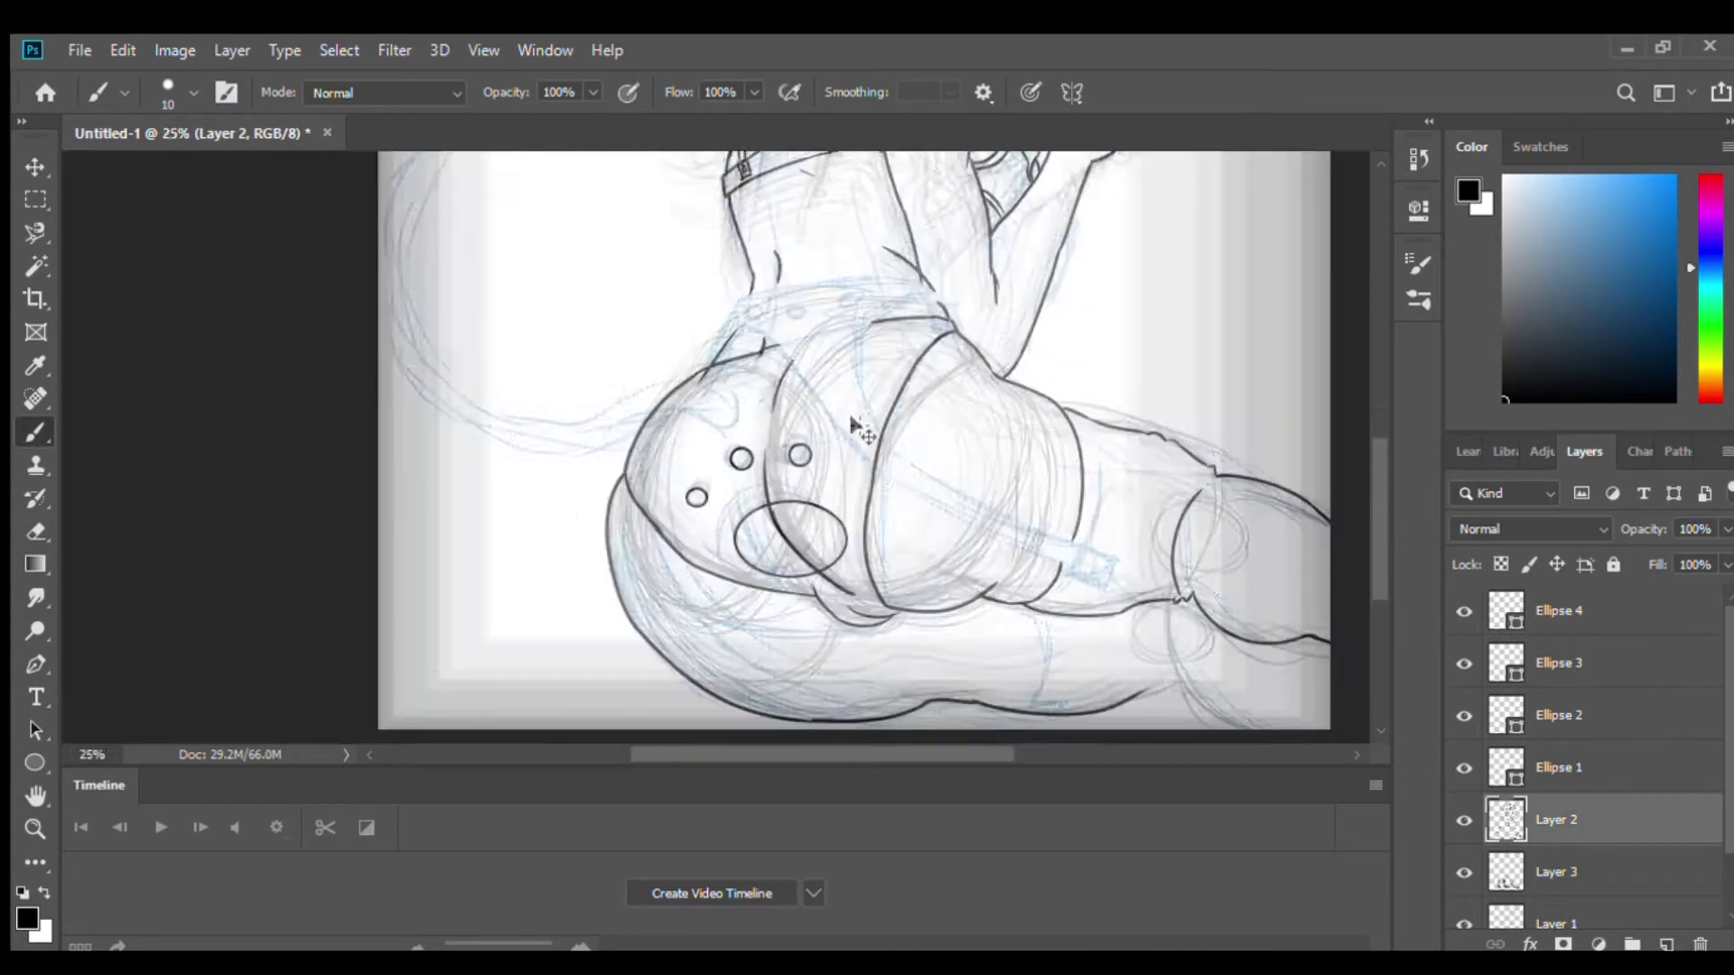
key(e)
key(b)
scroll(723, 452, up, 2)
drag(587, 670, 831, 515)
key(ctrl+z)
drag(699, 673, 854, 522)
mouse_move(753, 653)
mouse_down()
mouse_move(939, 697)
mouse_move(542, 607)
mouse_up()
Erase the stray lower leg line, re-ink that edge as one curve and add the curved stocking edge below the thigh.
key(e)
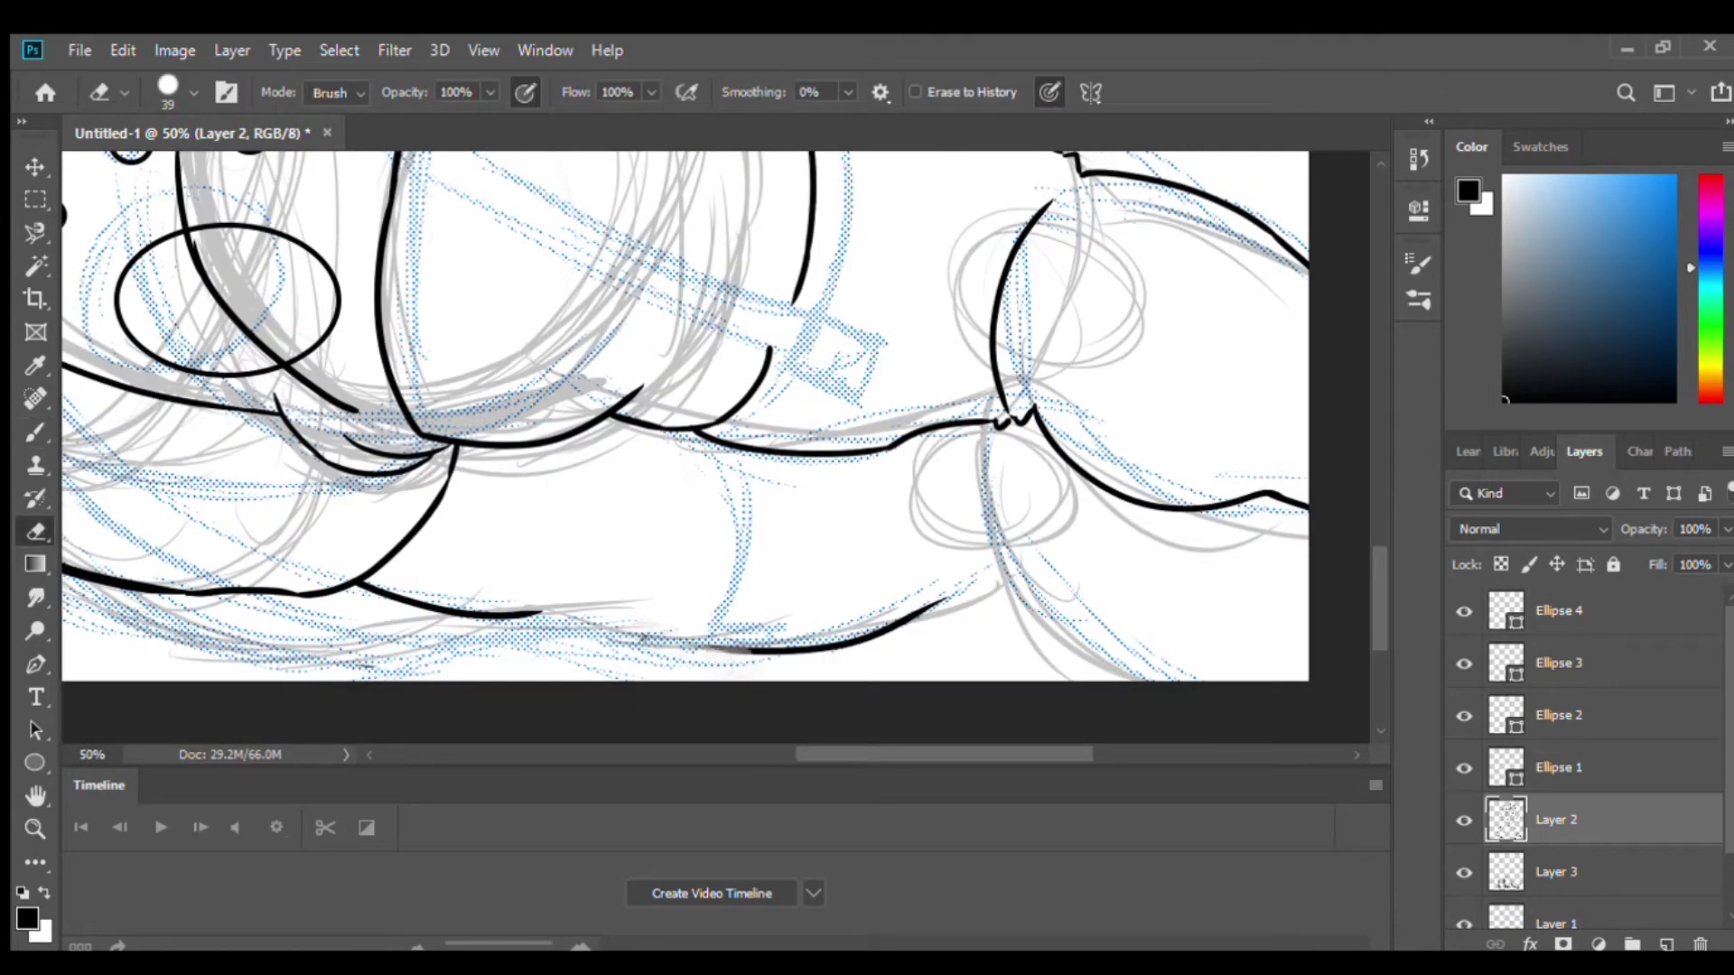
drag(686, 654, 948, 600)
scroll(722, 542, down, 1)
key(b)
drag(591, 555, 764, 506)
key(ctrl+z)
scroll(714, 456, up, 1)
drag(529, 612, 710, 560)
drag(749, 461, 740, 679)
key(ctrl+minus)
key(ctrl+minus)
key(ctrl+minus)
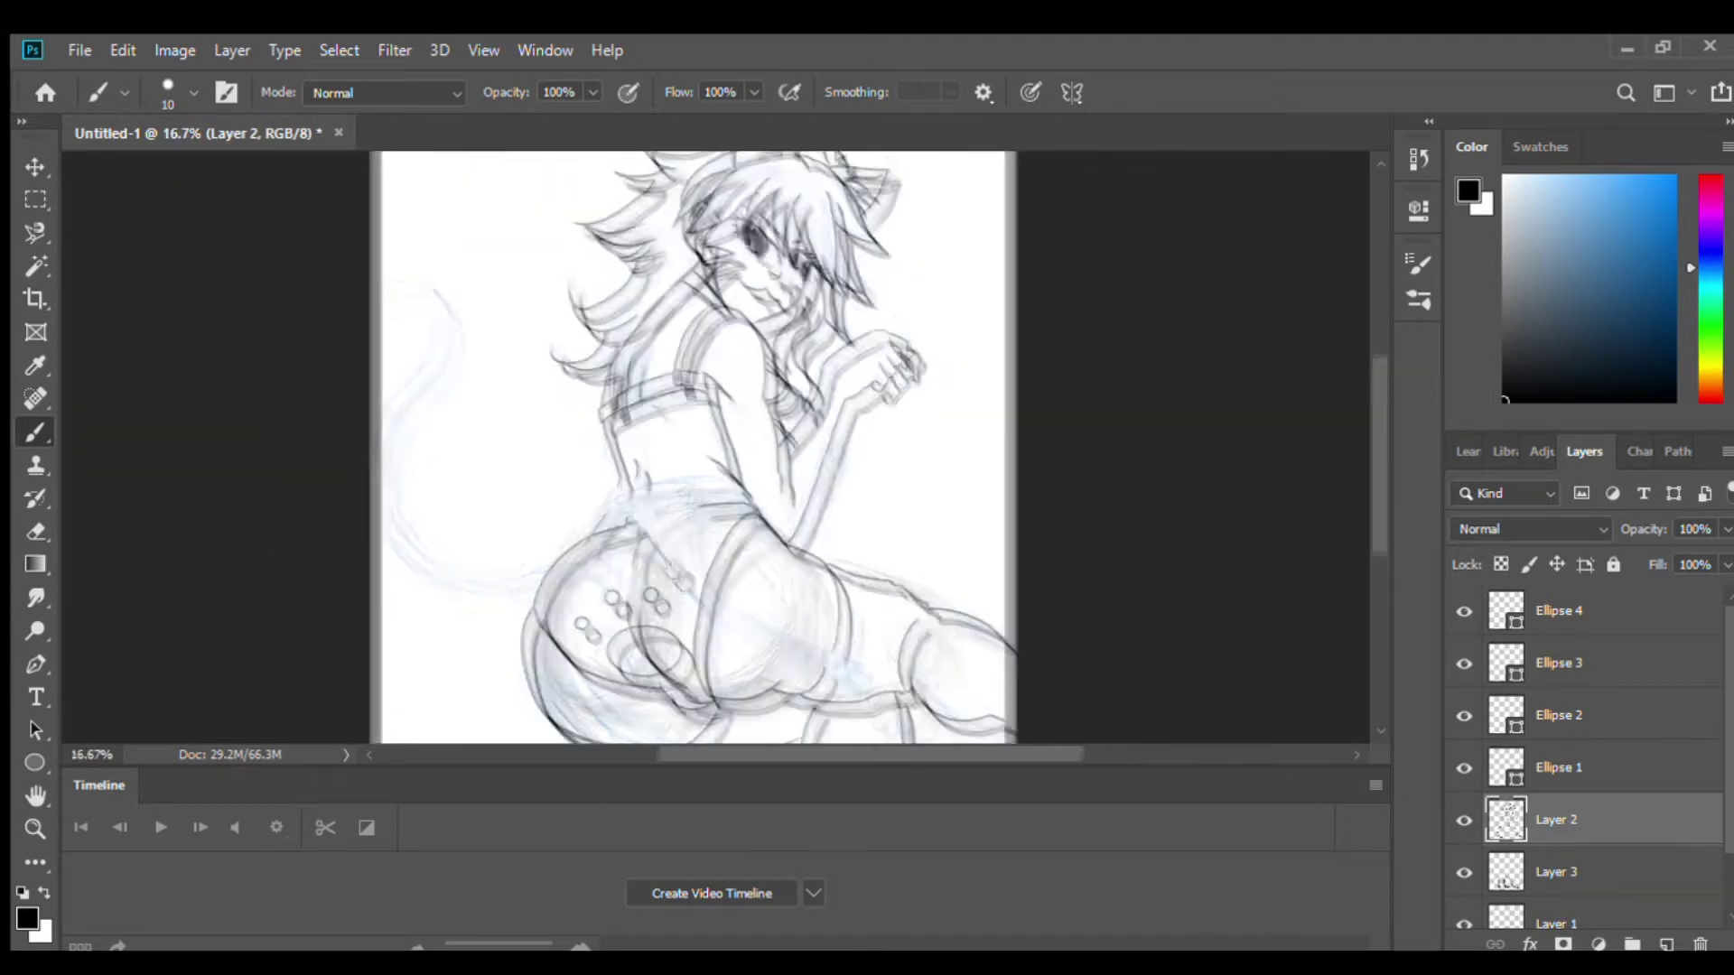
Merge the four paw-print ellipse layers into one layer.
key(ctrl+plus)
click(1464, 820)
click(1464, 872)
click(1464, 923)
click(1580, 610)
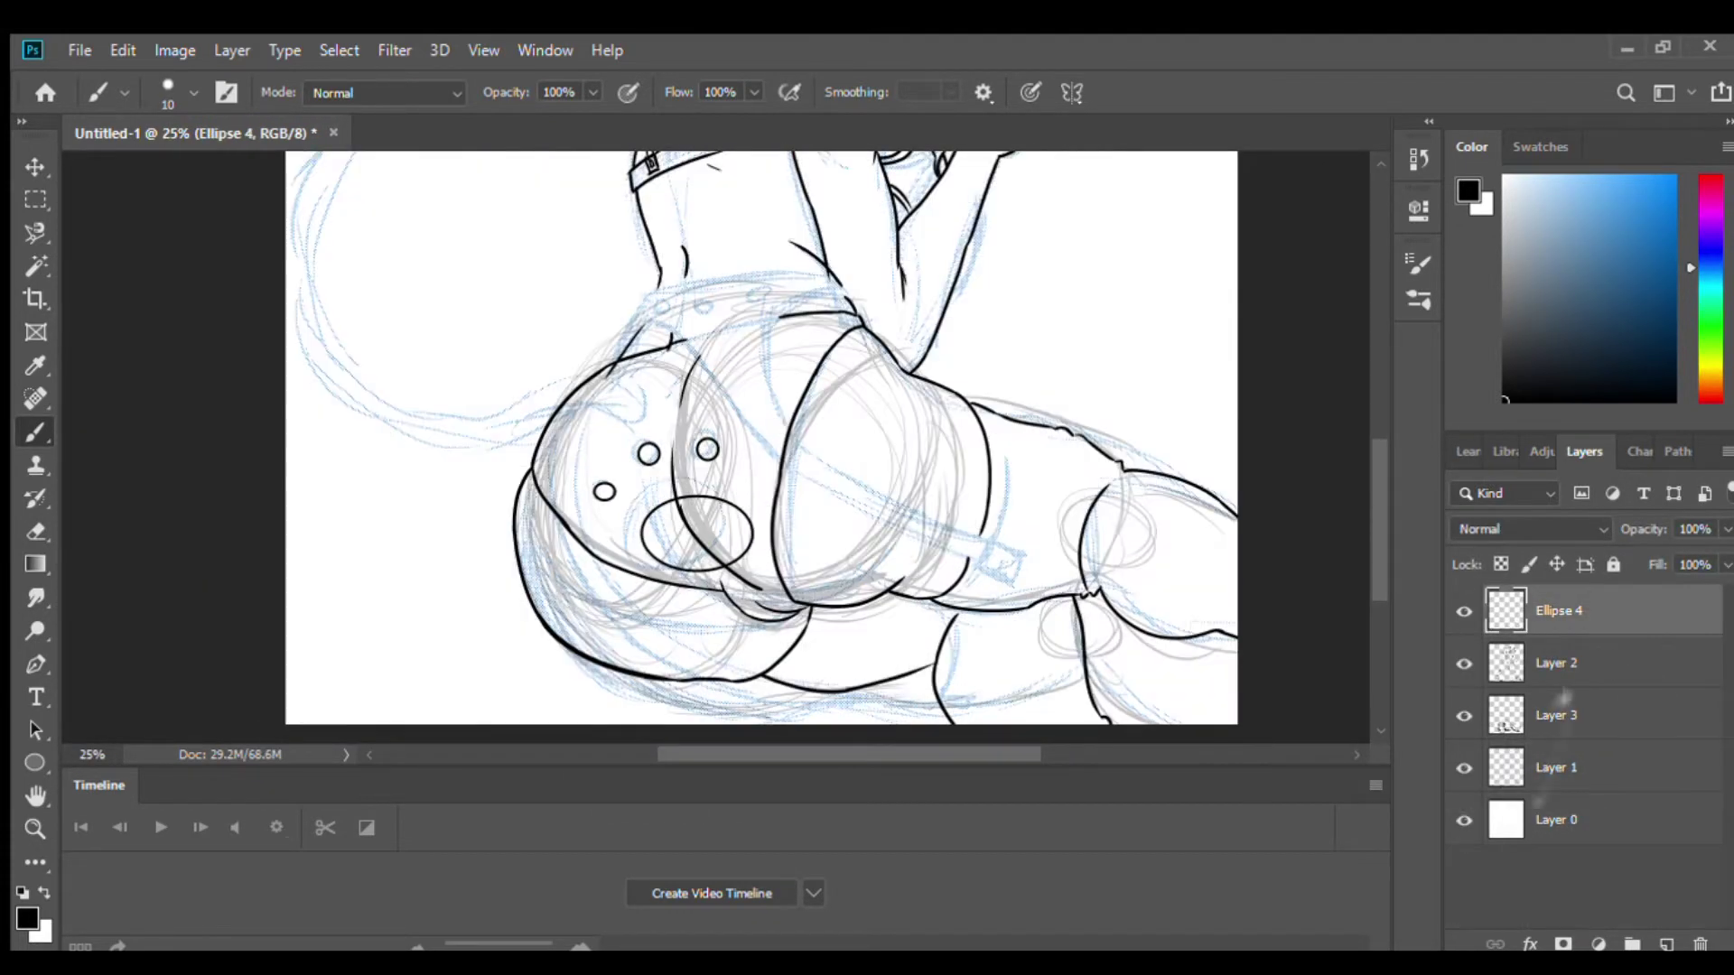
On Layer 3, rough in the garter strap across the thigh with its clip and the waistband around the hips.
click(1580, 715)
key(ctrl+plus)
key(ctrl+plus)
mouse_move(629, 248)
mouse_down()
mouse_move(749, 352)
mouse_move(486, 144)
mouse_up()
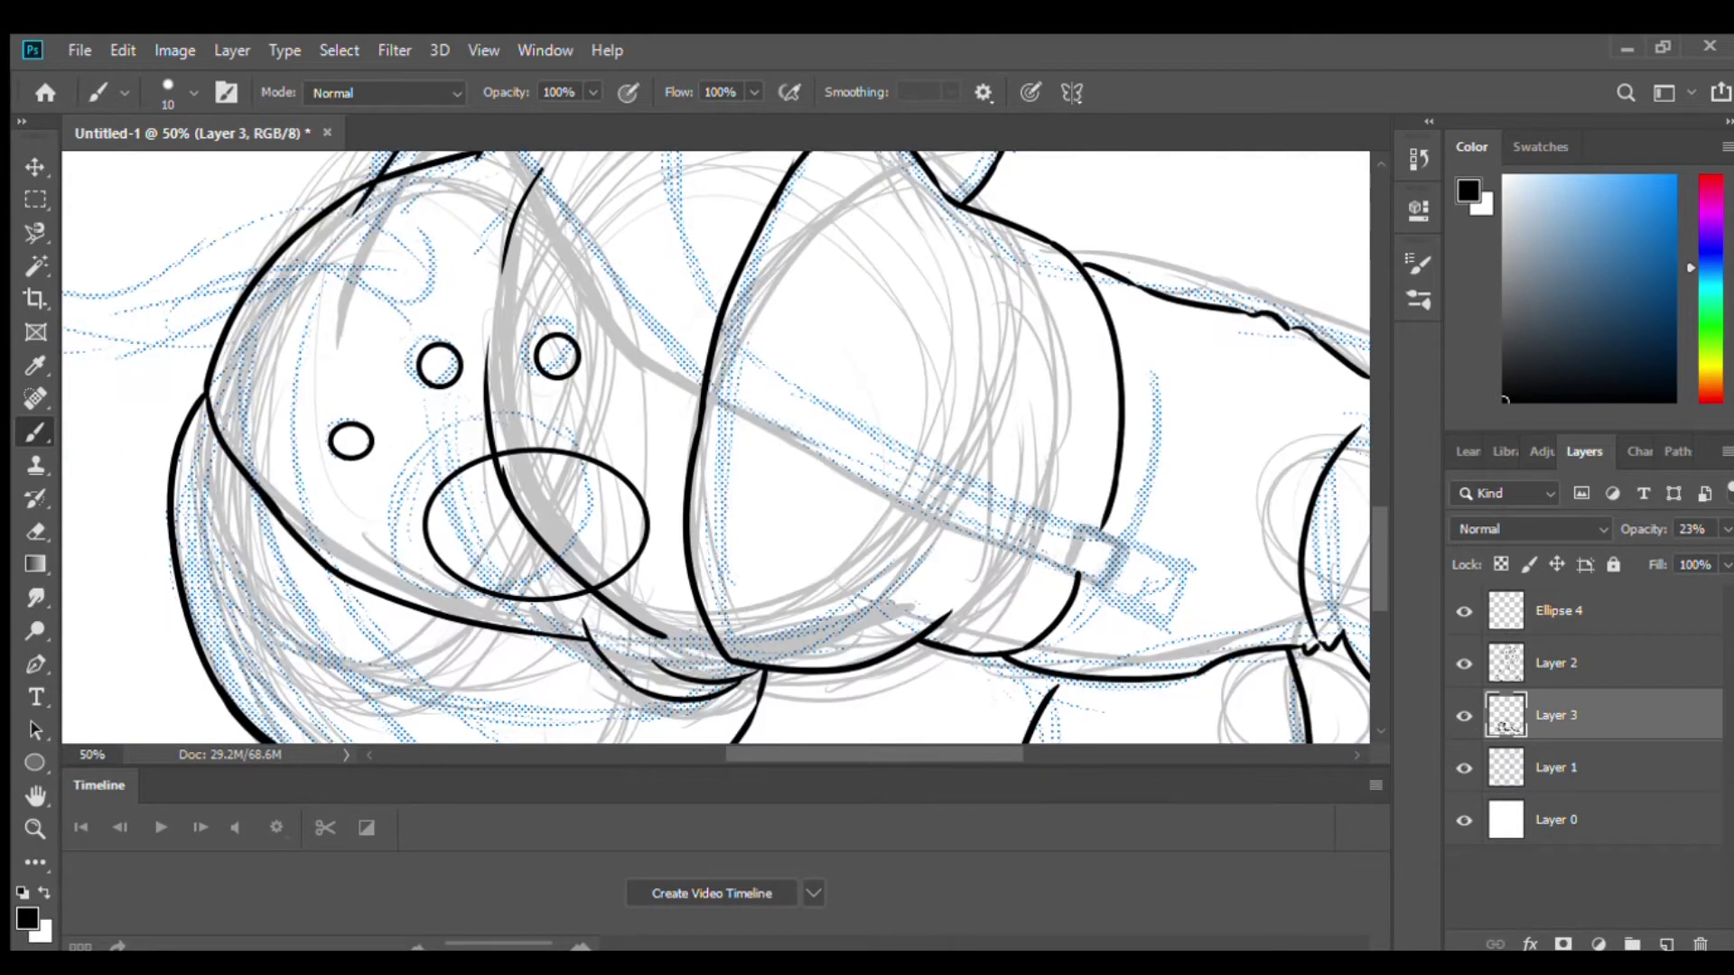
drag(758, 325, 864, 490)
drag(632, 407, 988, 151)
drag(737, 346, 644, 702)
key(ctrl+minus)
key(ctrl+minus)
On Layer 2, ink the waistband's upper edge and the pointed garter-belt panels over the seat and hip.
key(alt+bracketright)
key(ctrl+plus)
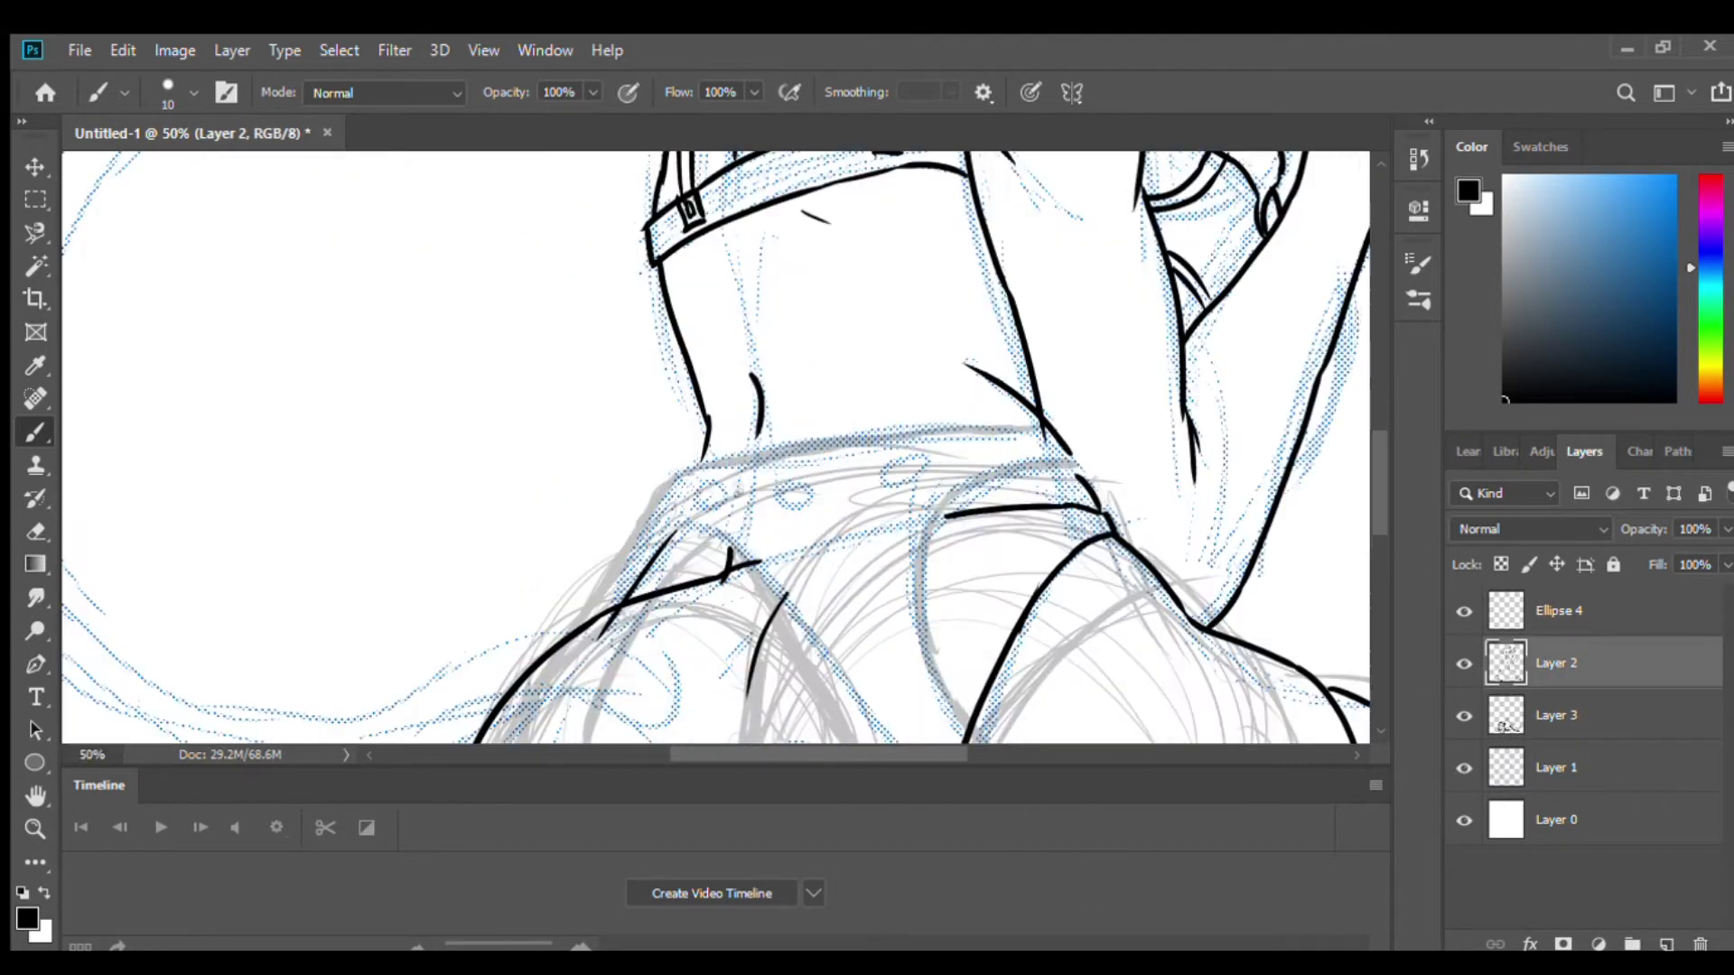
scroll(722, 447, down, 3)
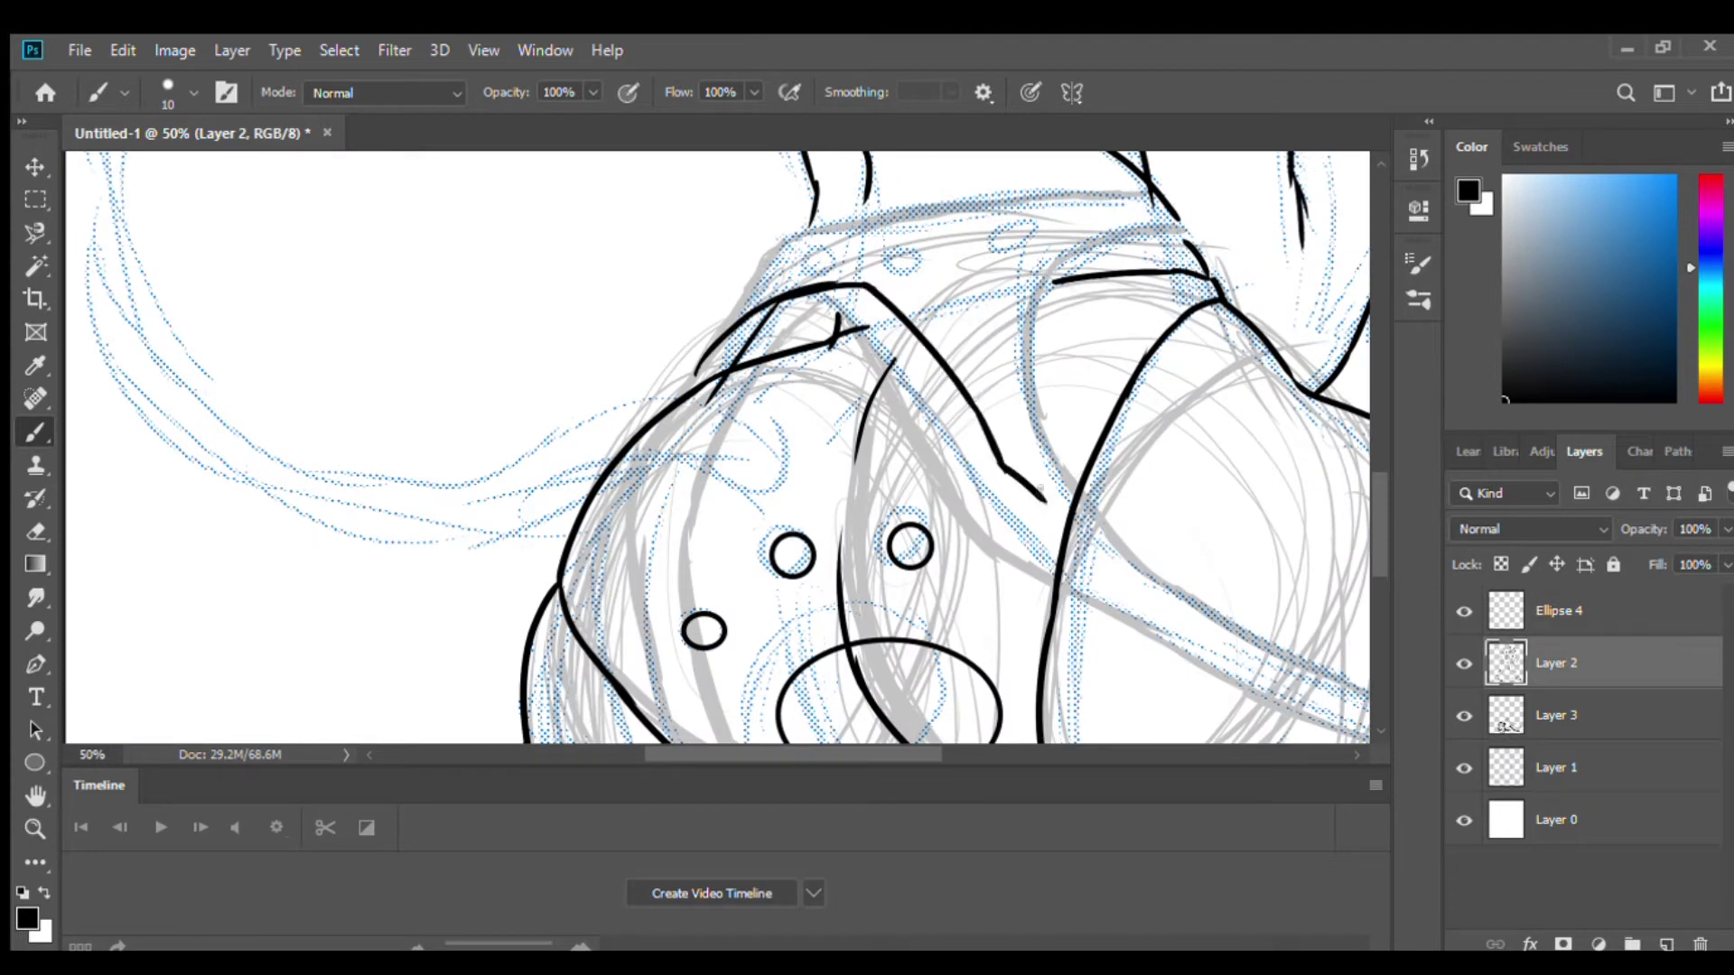
key(ctrl+plus)
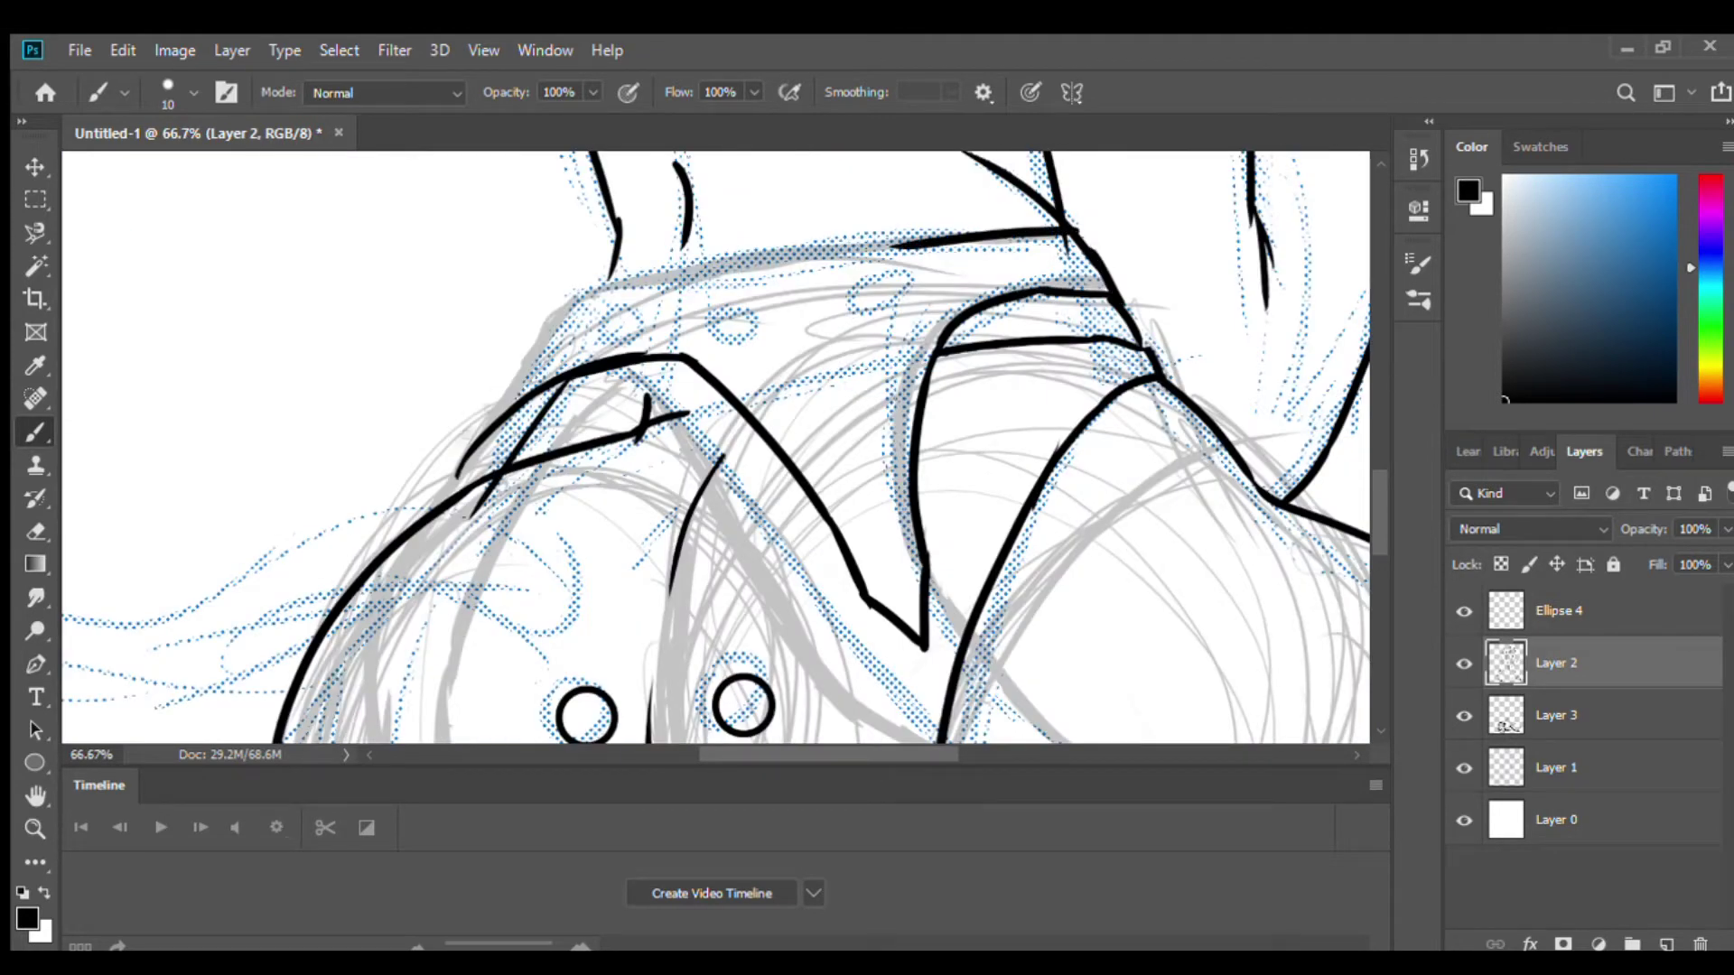
key(ctrl+minus)
key(ctrl+plus)
key(ctrl+minus)
key(ctrl+plus)
key(e)
key(ctrl+minus)
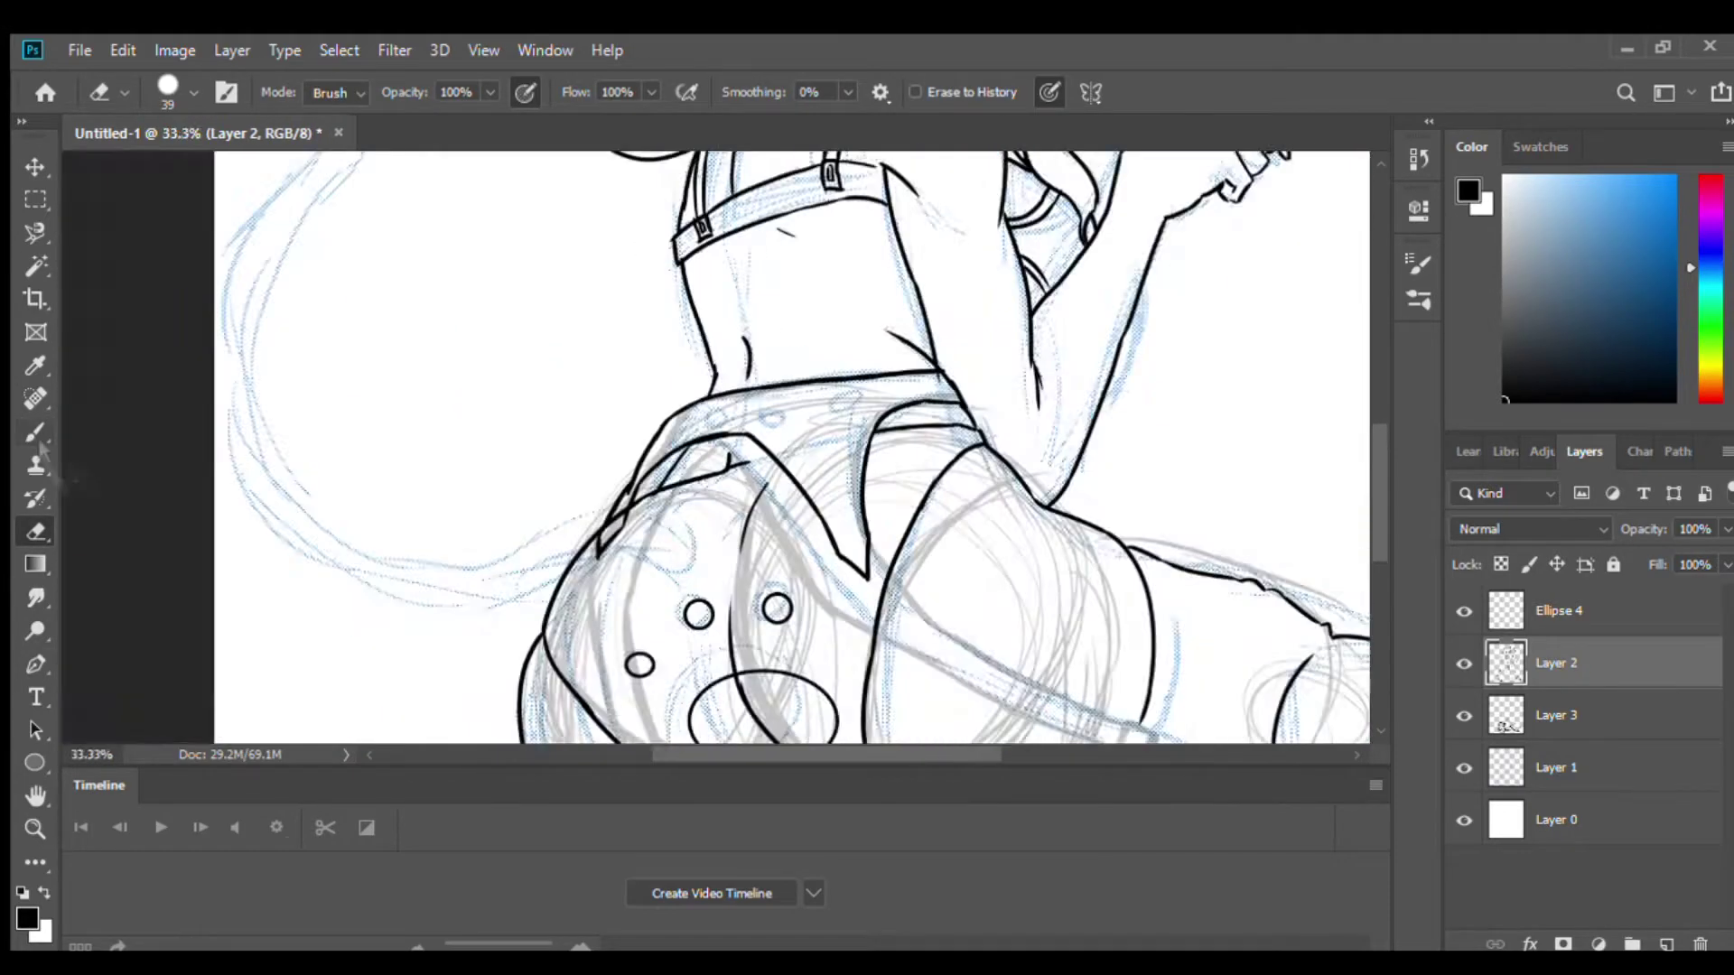
key(b)
Erase the inked back band of the top together with its shoulder straps and buckles.
key(ctrl+plus)
key(ctrl+minus)
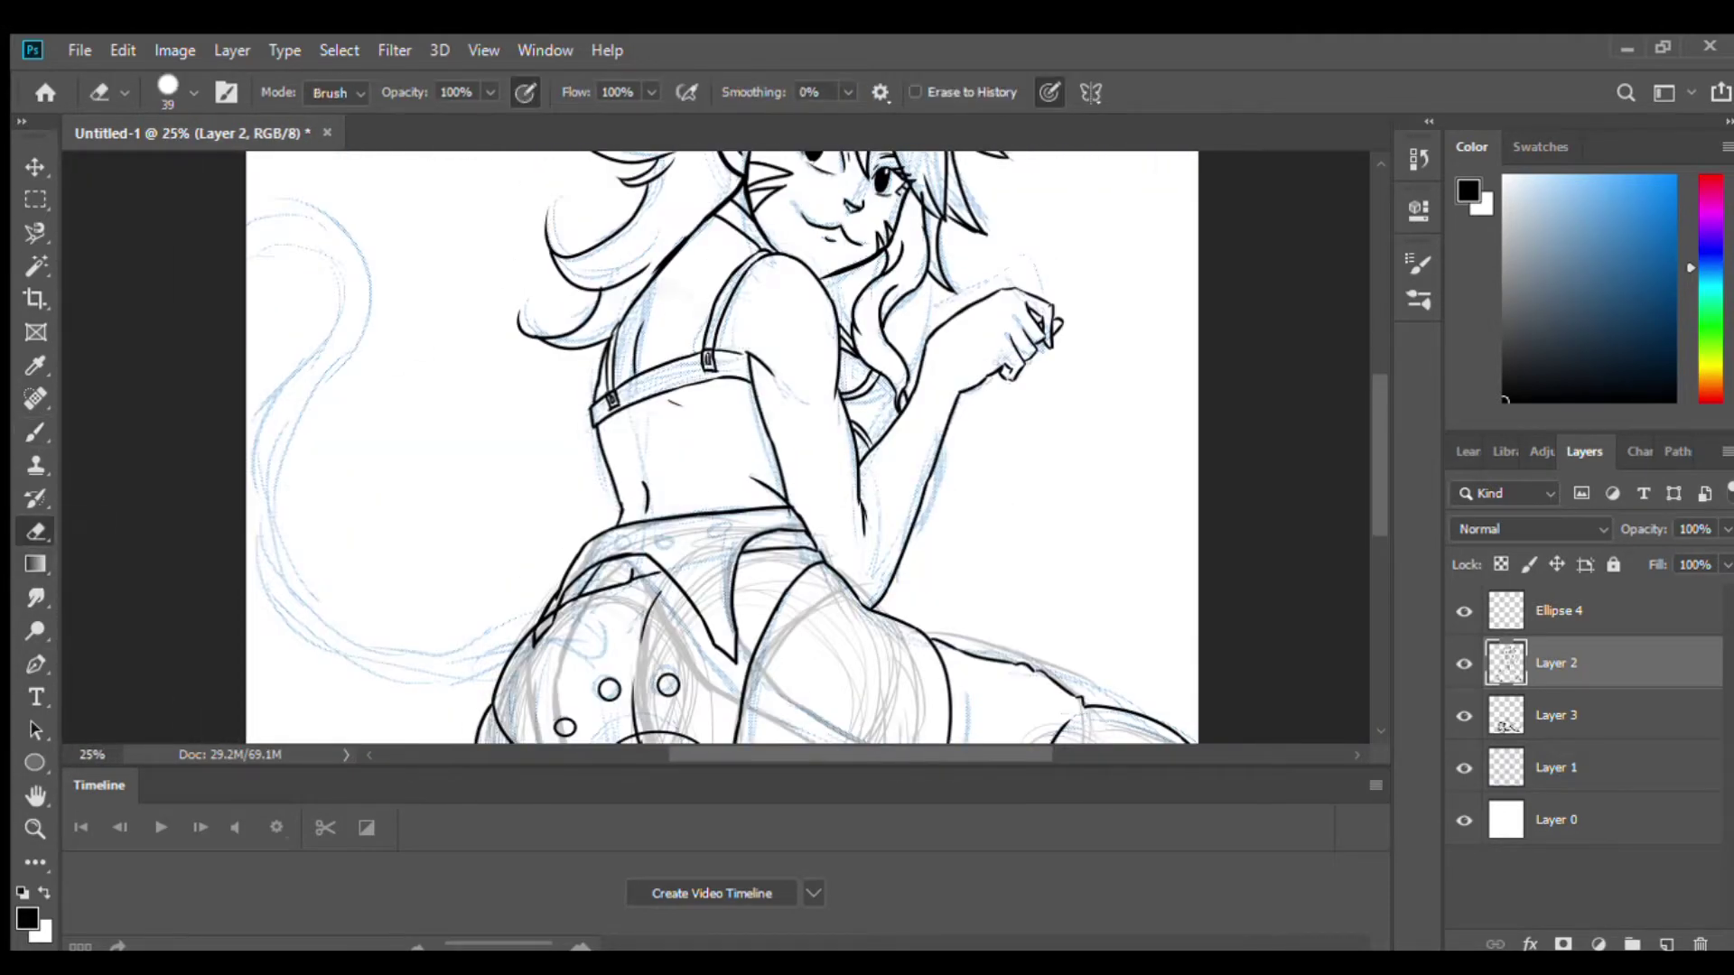
key(ctrl+plus)
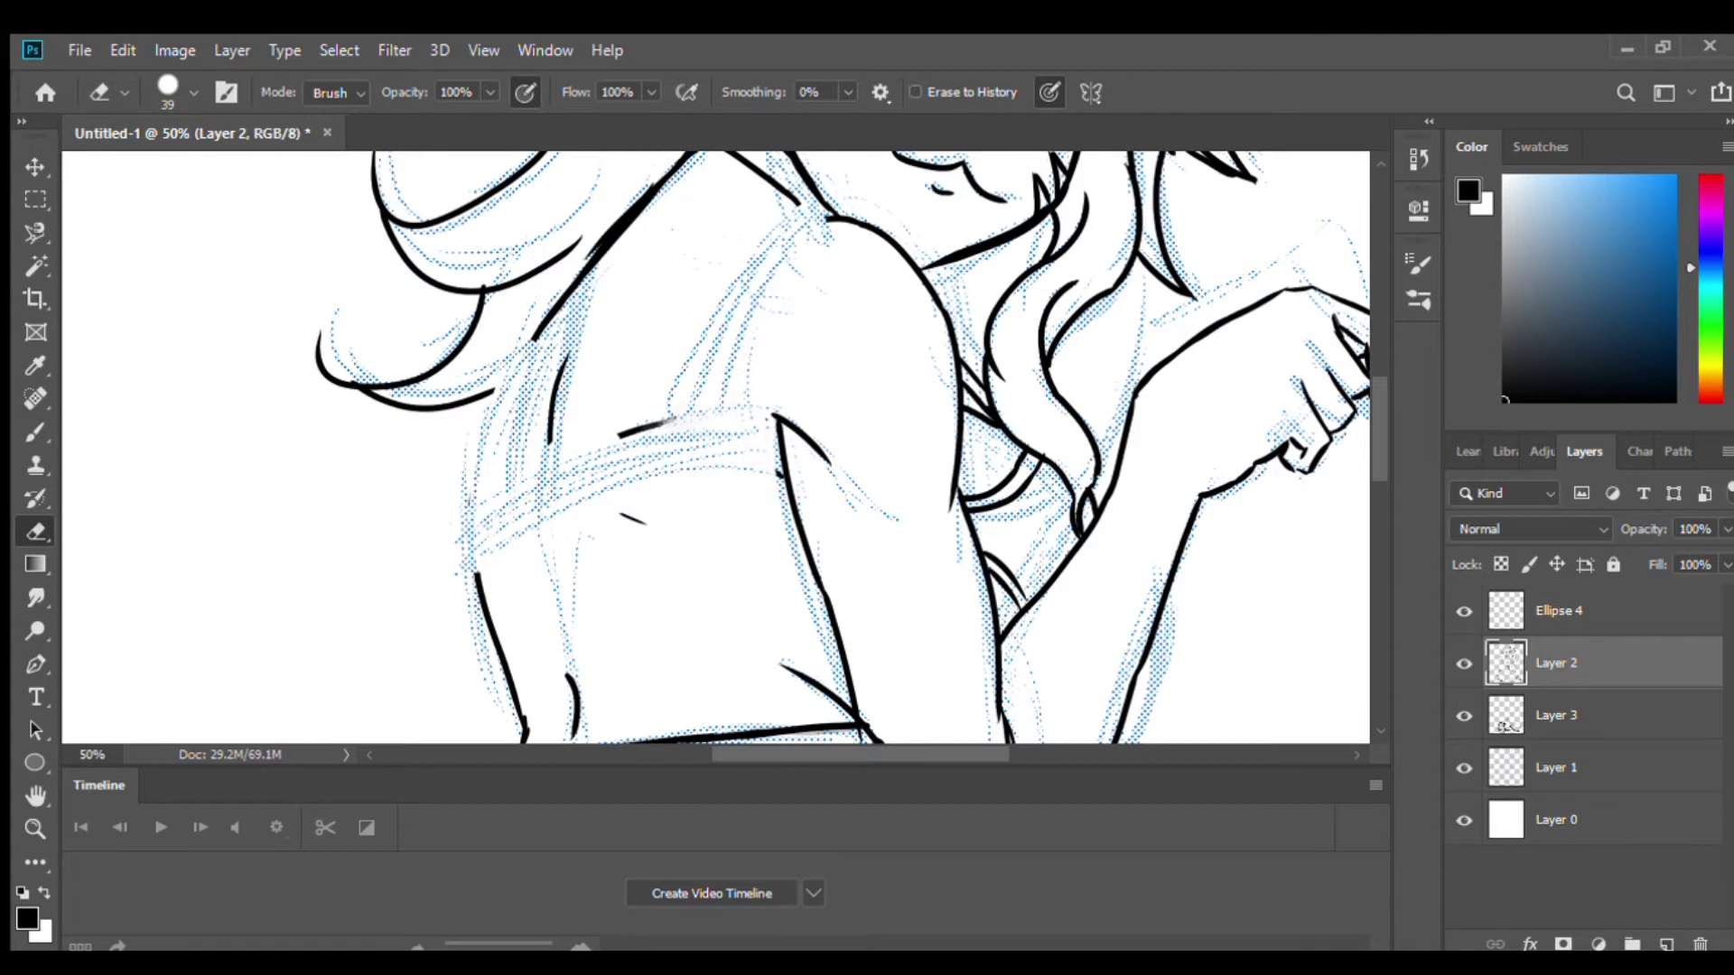
key(ctrl+minus)
Ink a narrow double-edged band across the back with a hanging chain-link clasp, redoing the lower edge and erasing the overlap.
key(b)
key(ctrl+plus)
key(ctrl+plus)
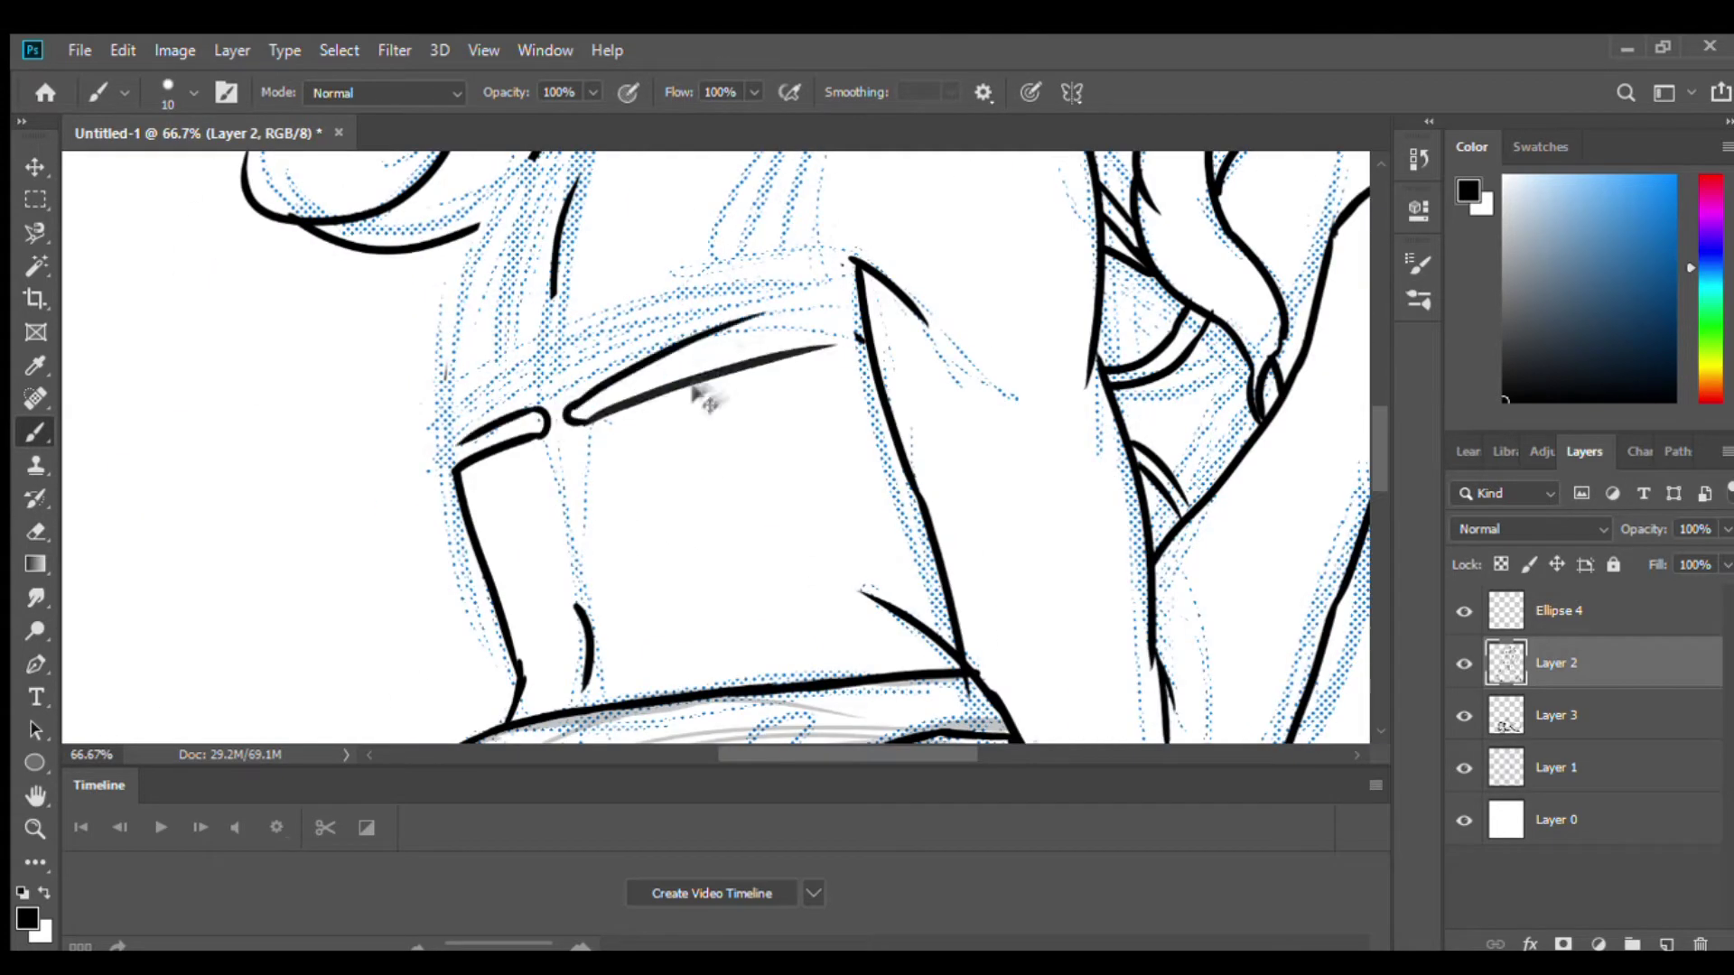
key(ctrl+z)
drag(889, 337, 585, 417)
key(e)
drag(893, 336, 871, 338)
key(b)
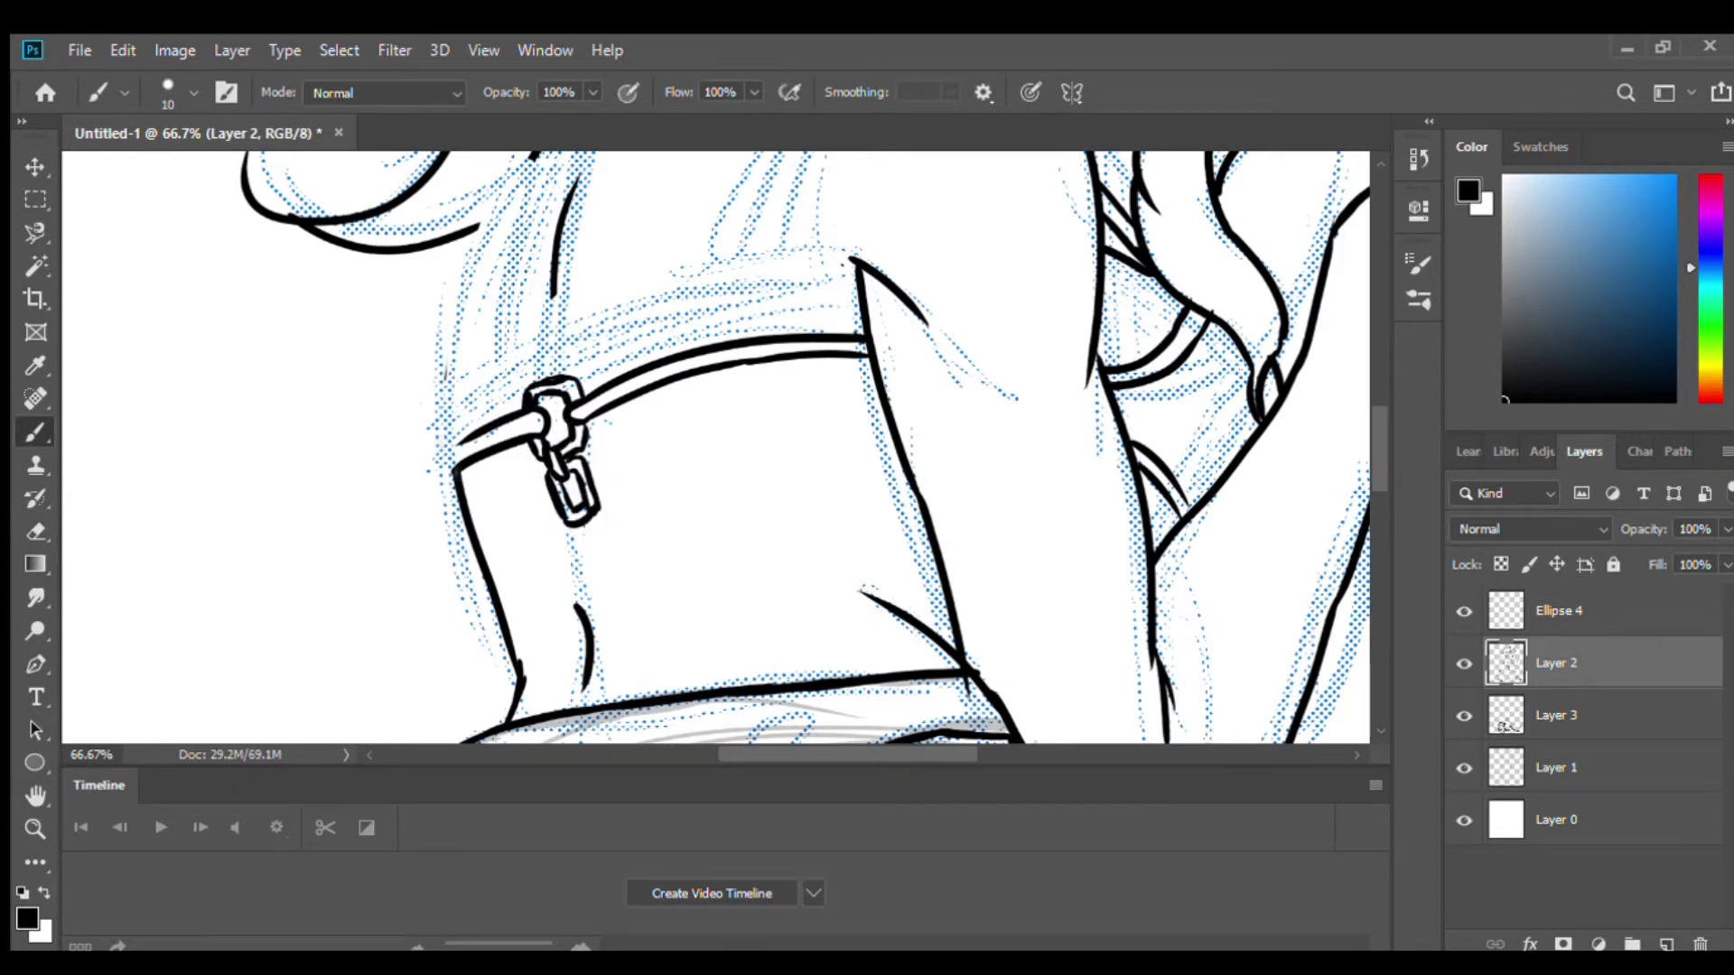
key(ctrl+minus)
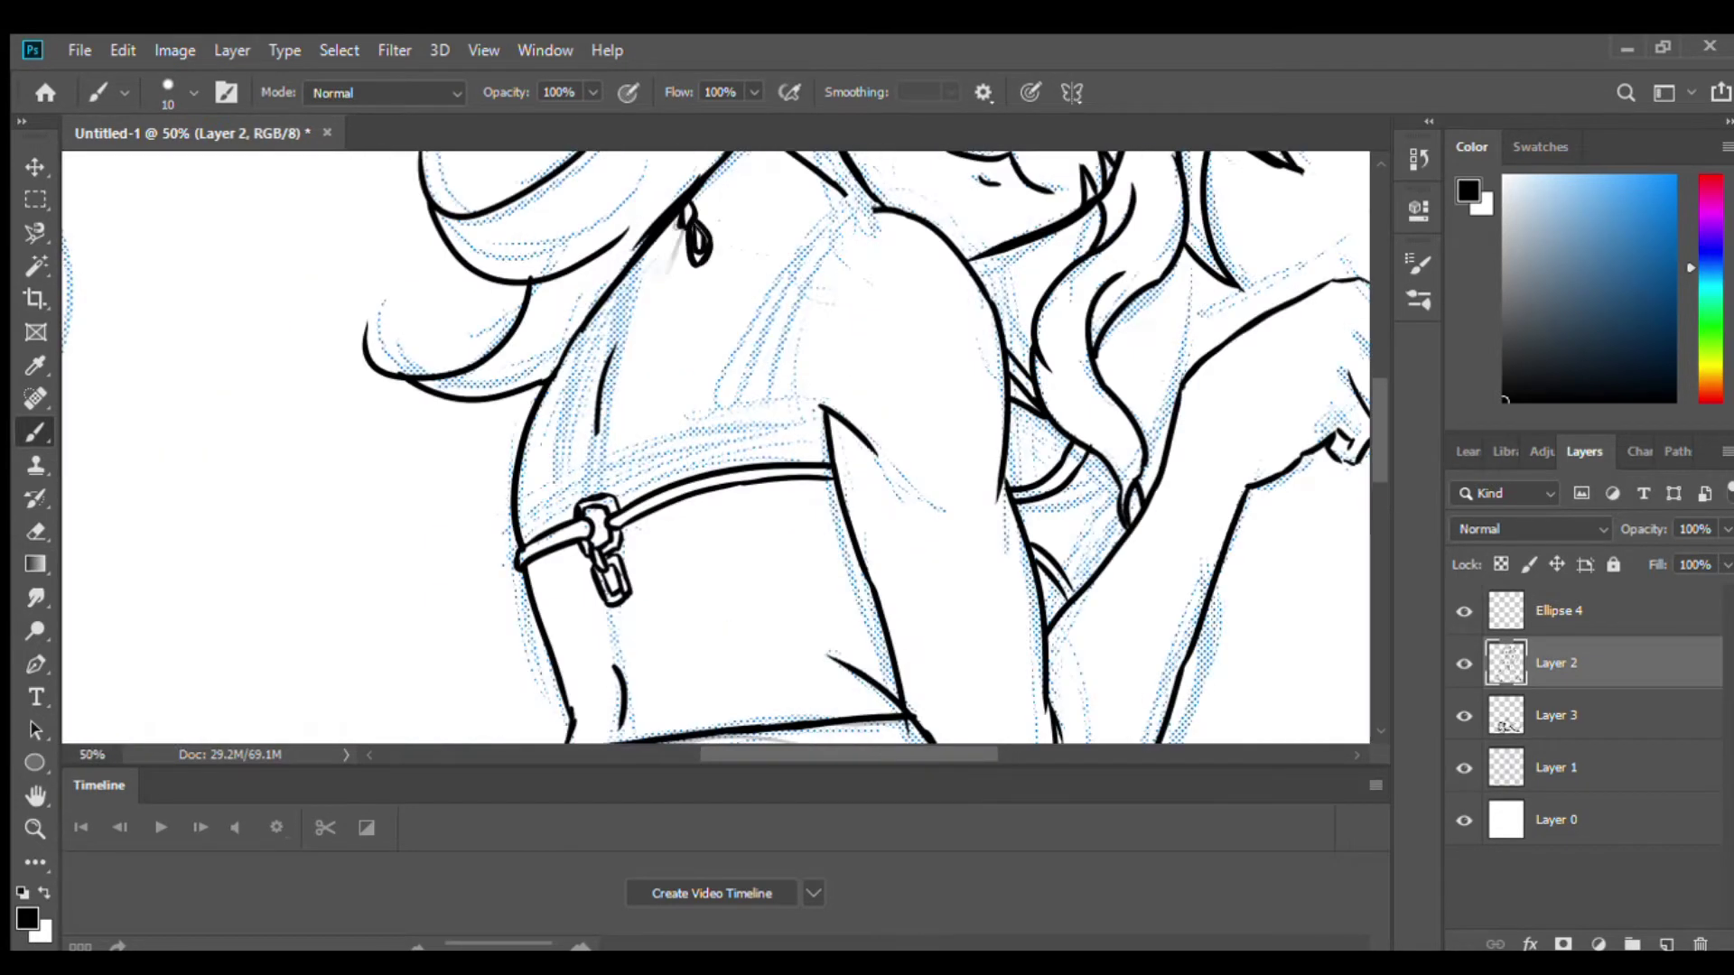
Ink both edges of the garter strap across the thigh and the square clip at its end.
scroll(990, 565, down, 3)
scroll(991, 565, up, 2)
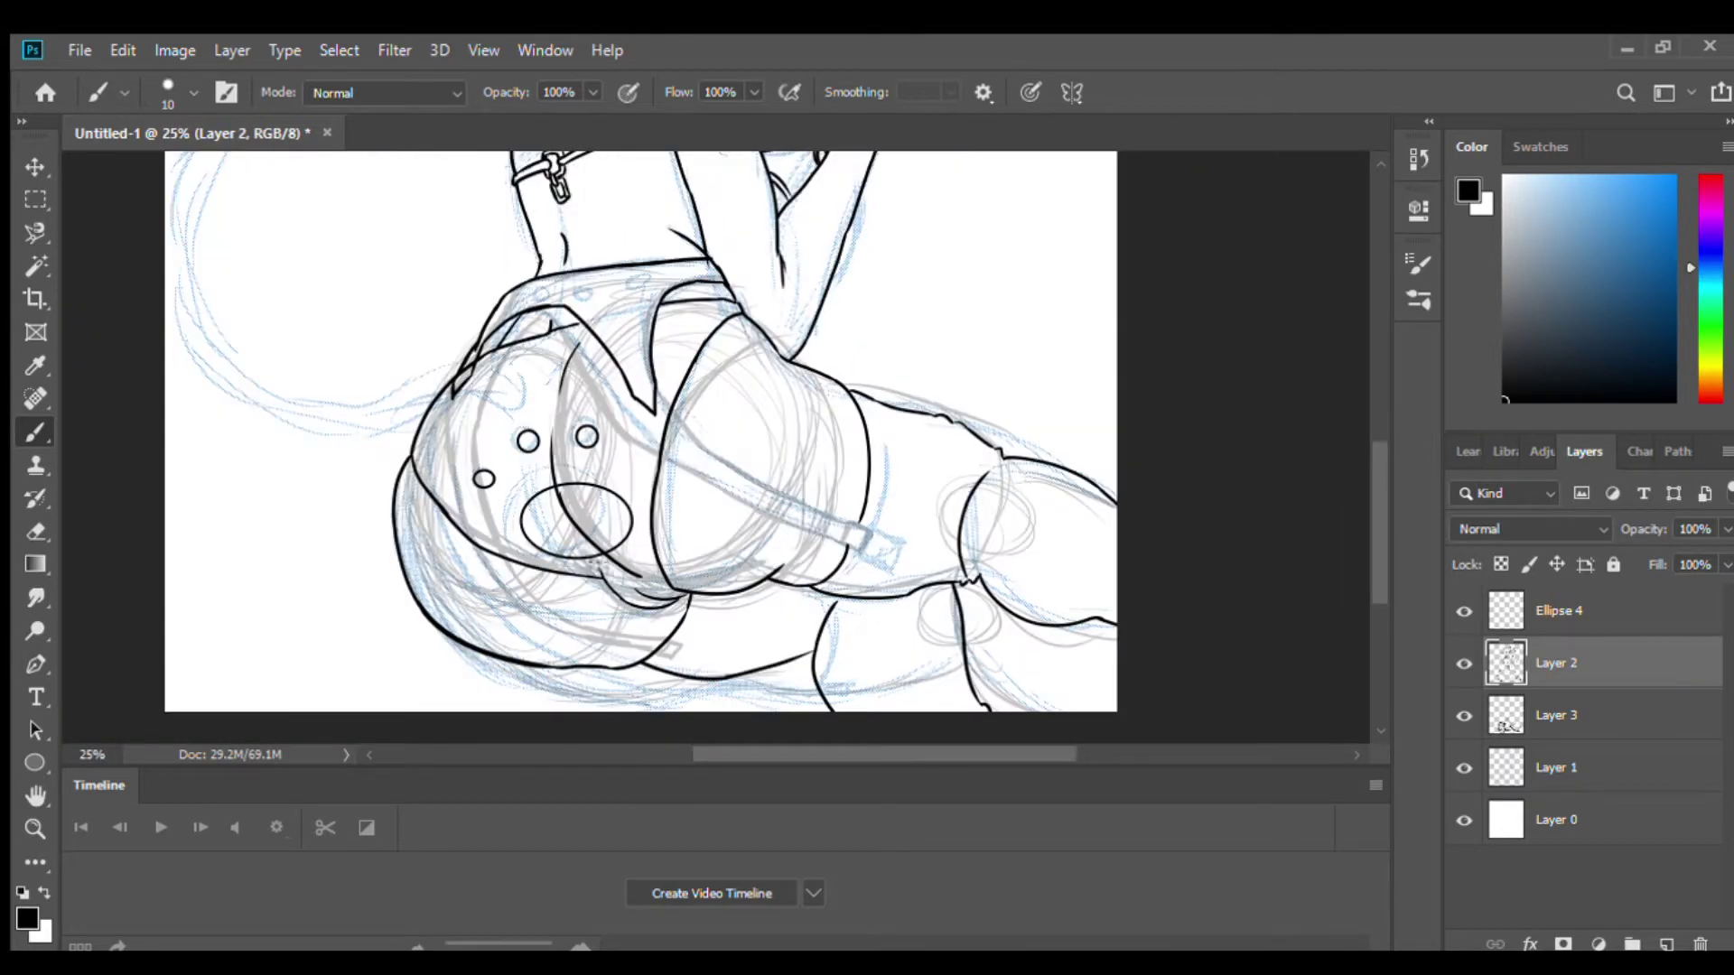
key(ctrl+plus)
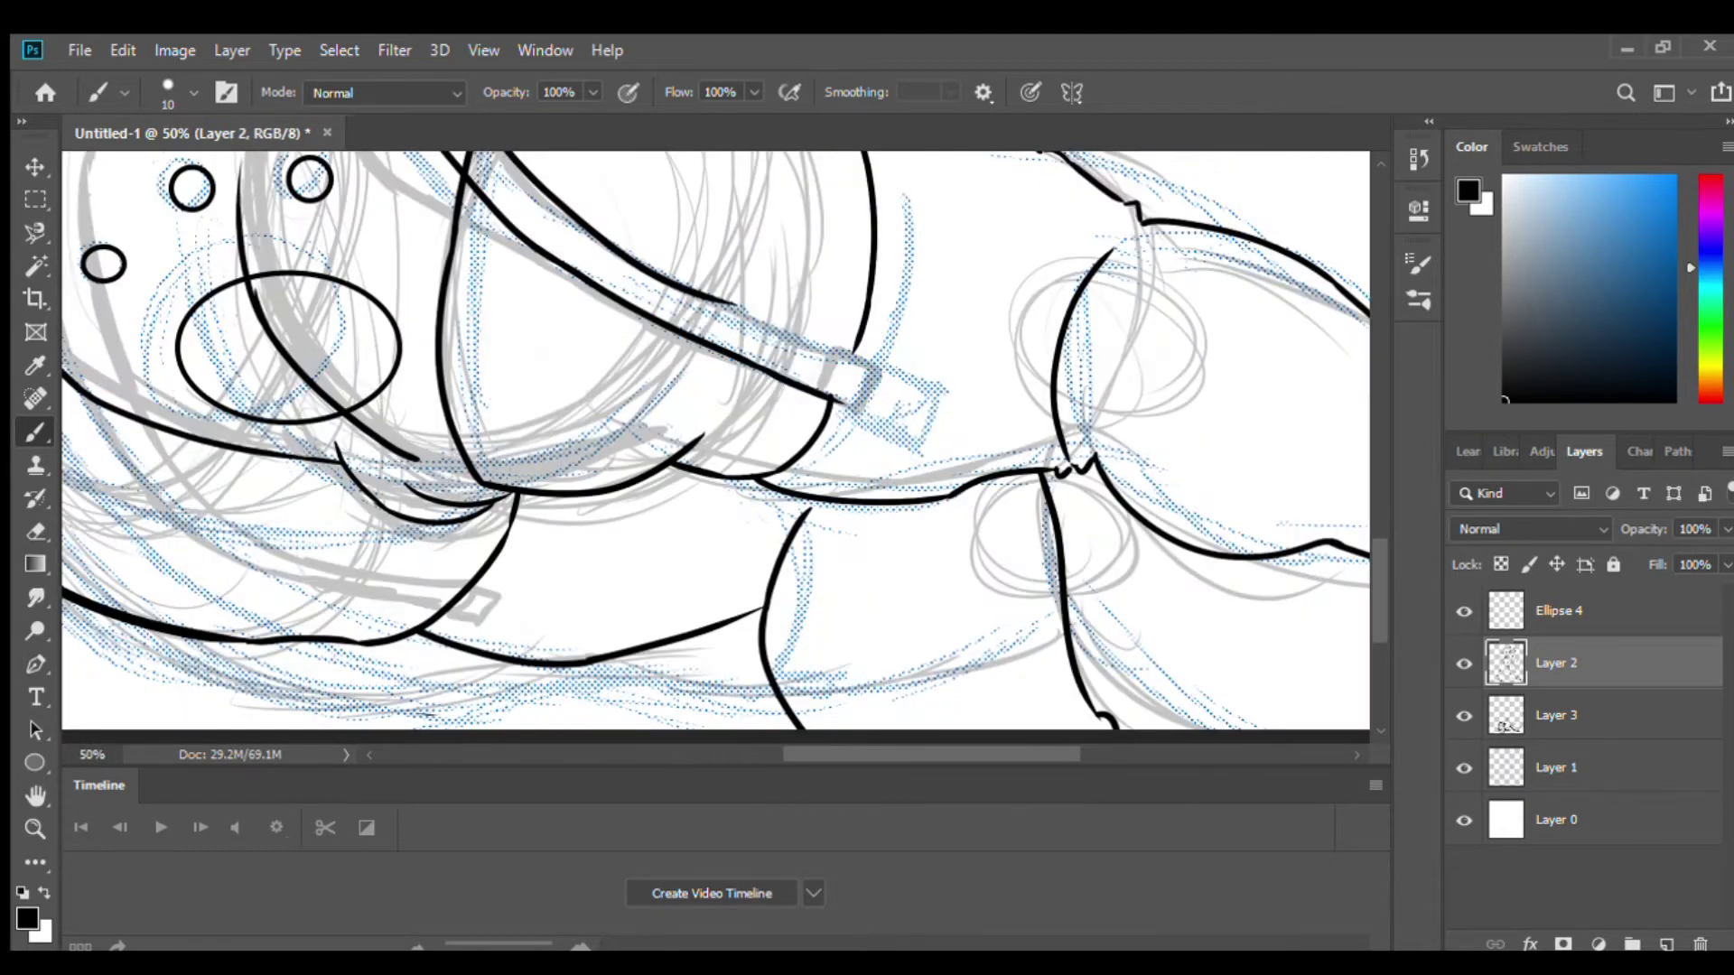
drag(714, 442, 1115, 411)
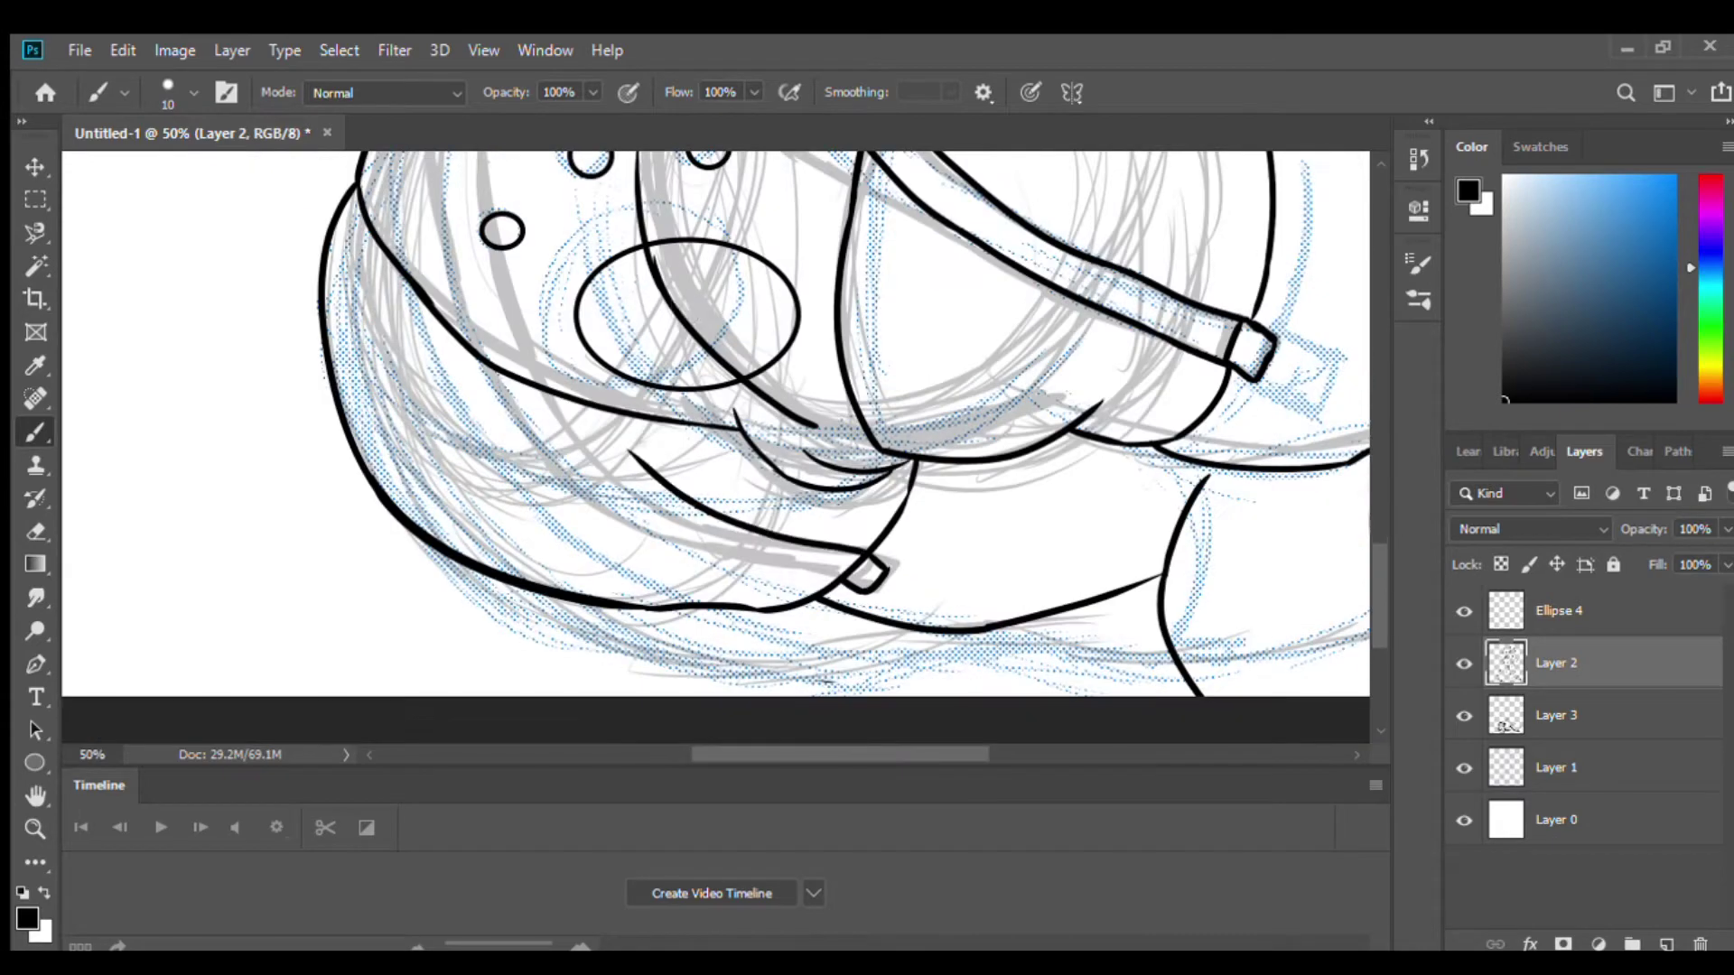
Ink the two long edges of the rear garter strap curving from the waistband around the seat to its clip.
drag(476, 292, 686, 490)
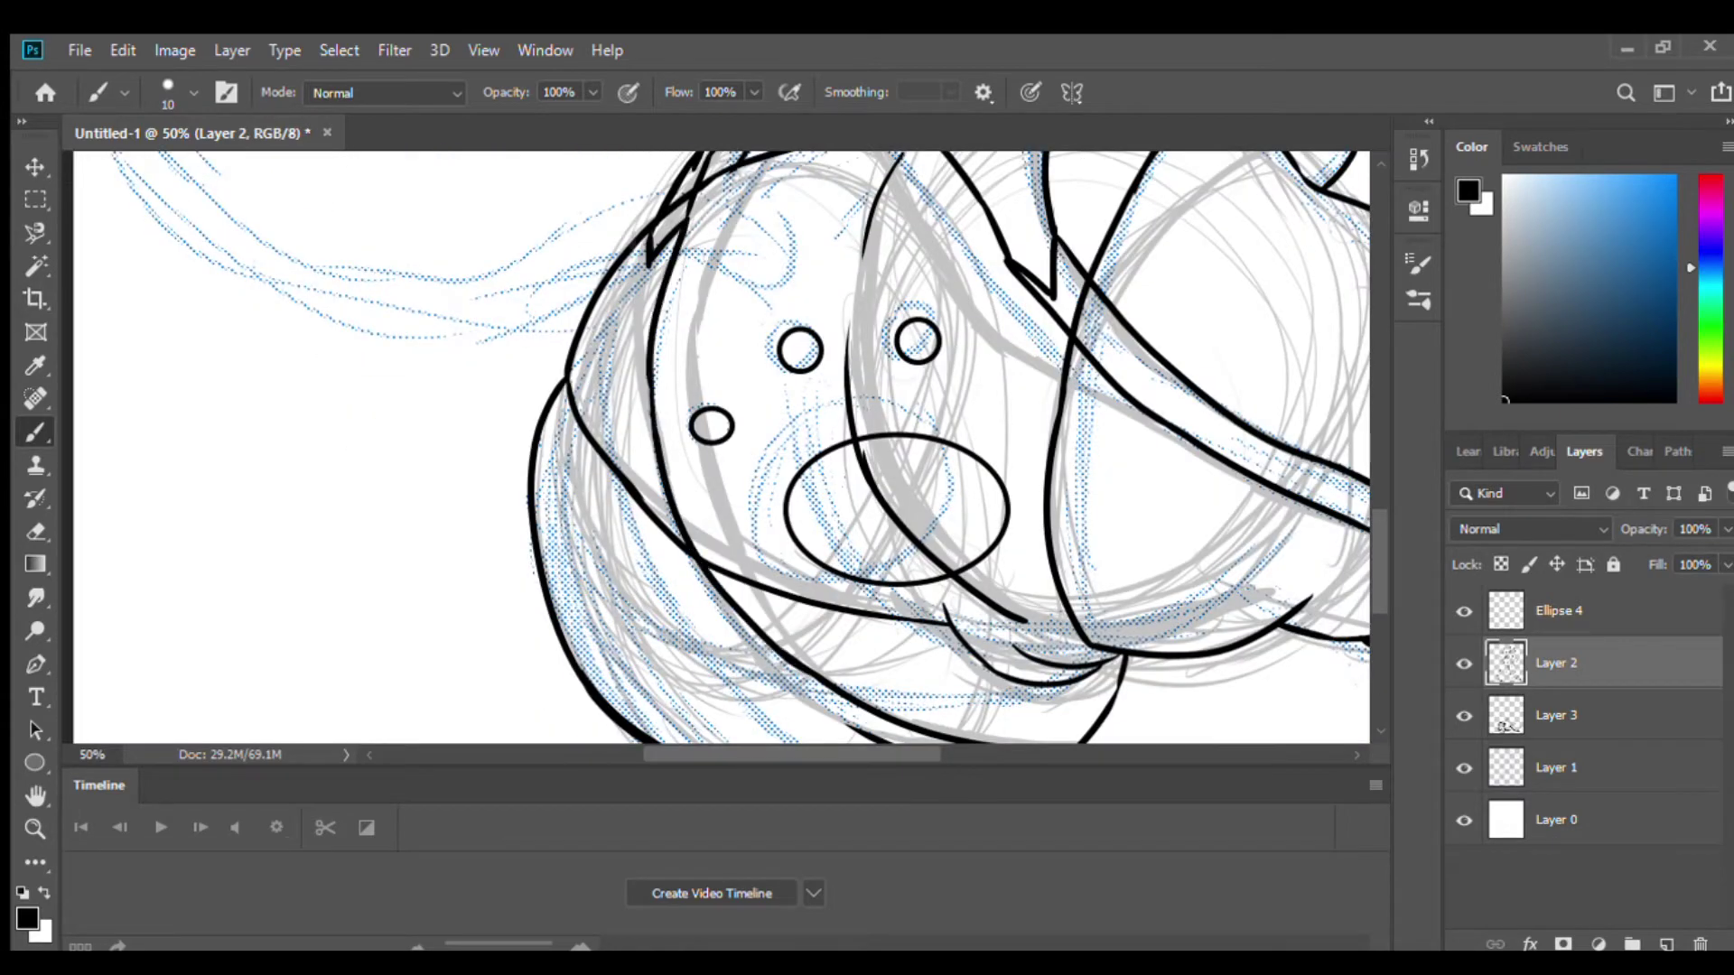
scroll(722, 447, down, 3)
key(ctrl+minus)
key(ctrl+plus)
key(ctrl+plus)
Erase the seat and leg contours that cross inside the rear garter strap.
key(e)
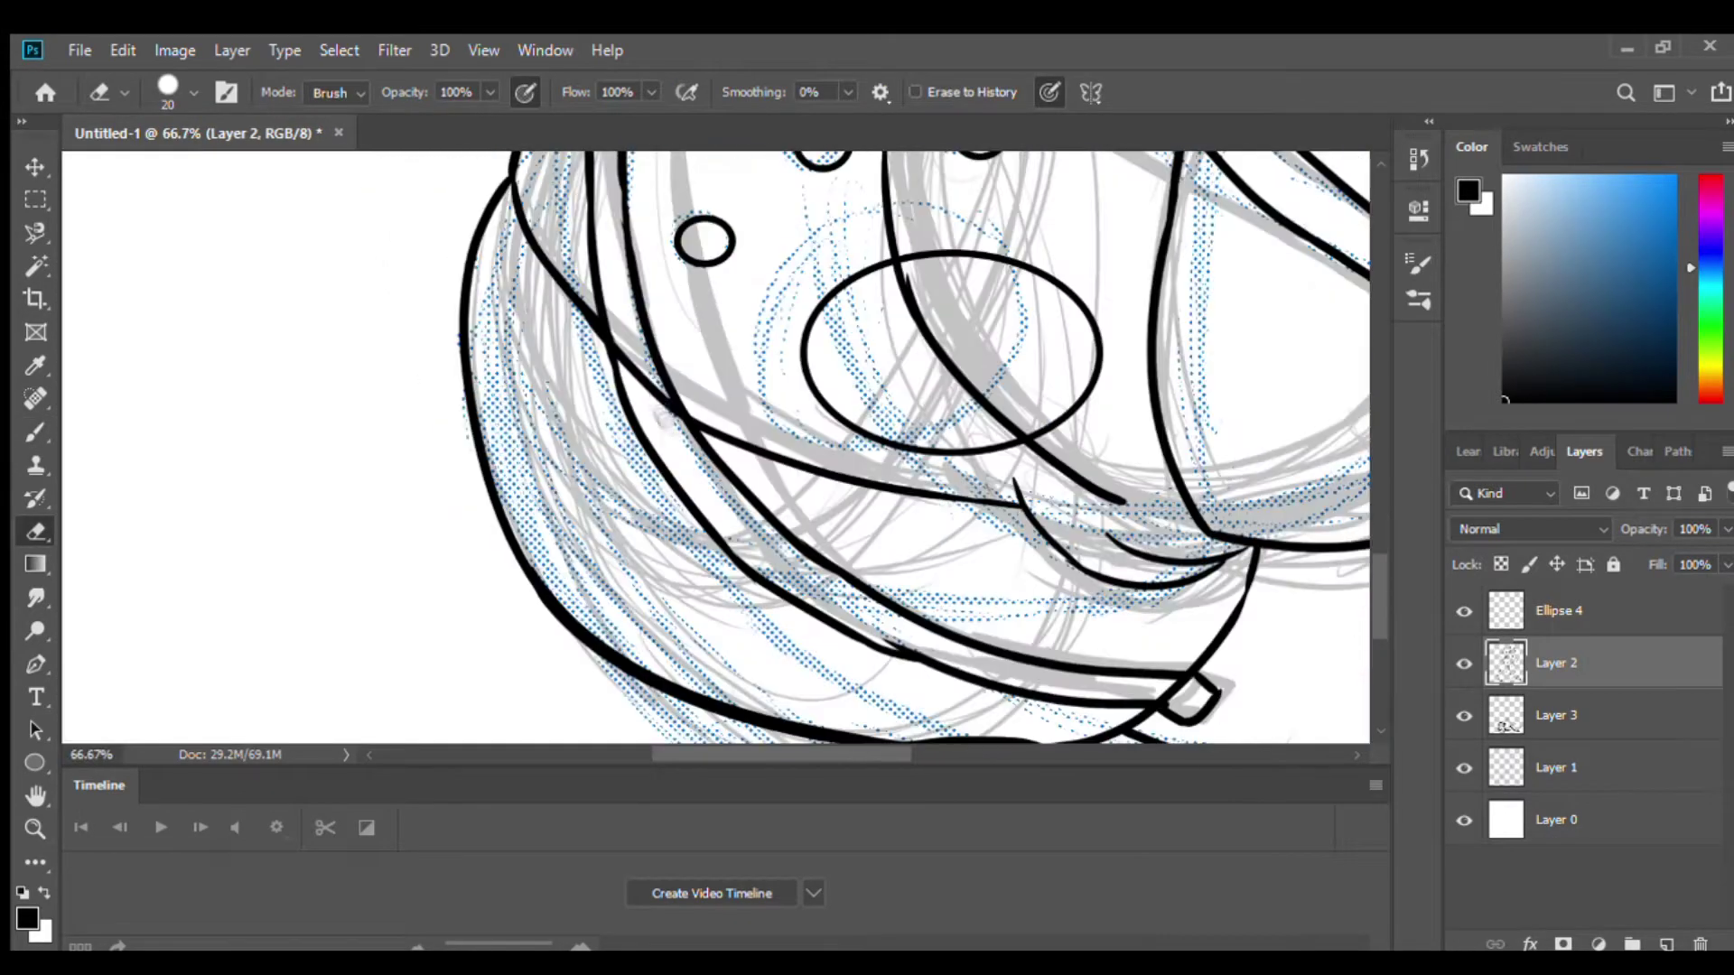
scroll(723, 447, up, 5)
scroll(722, 447, right, 4)
key(ctrl+minus)
key(ctrl+minus)
Ink both edges of the tail, winding in an S-curve from its tip on the hip out to the canvas edge.
key(b)
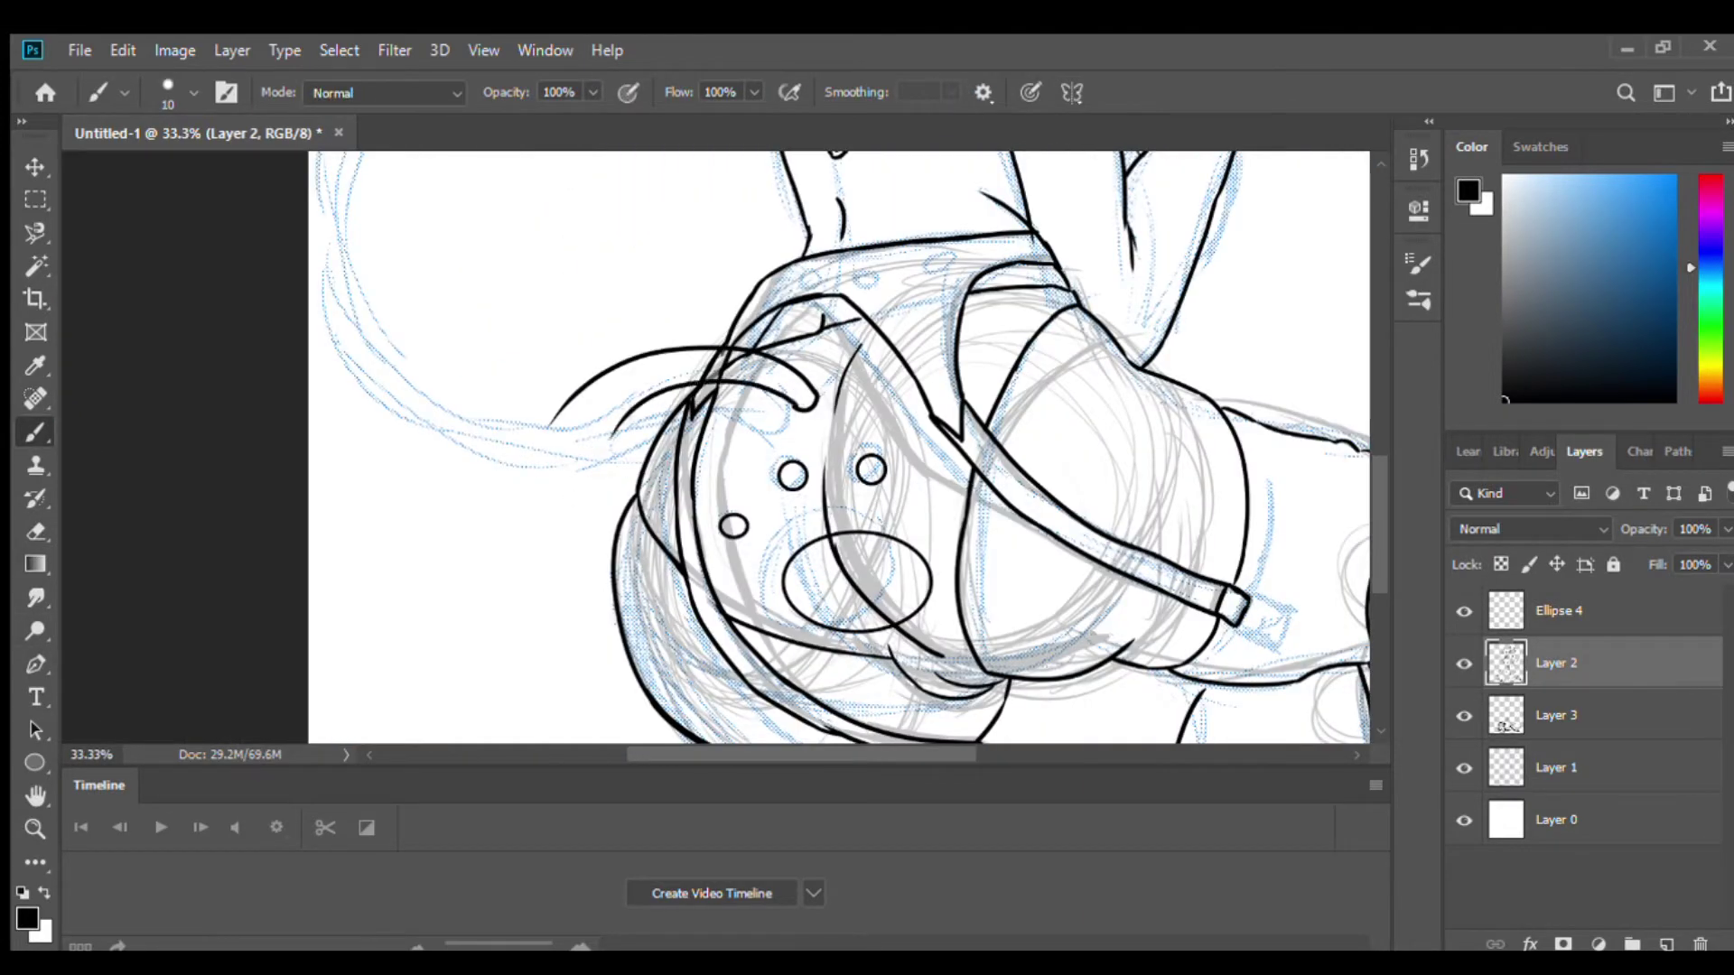
key(ctrl+plus)
key(ctrl+plus)
key(ctrl+minus)
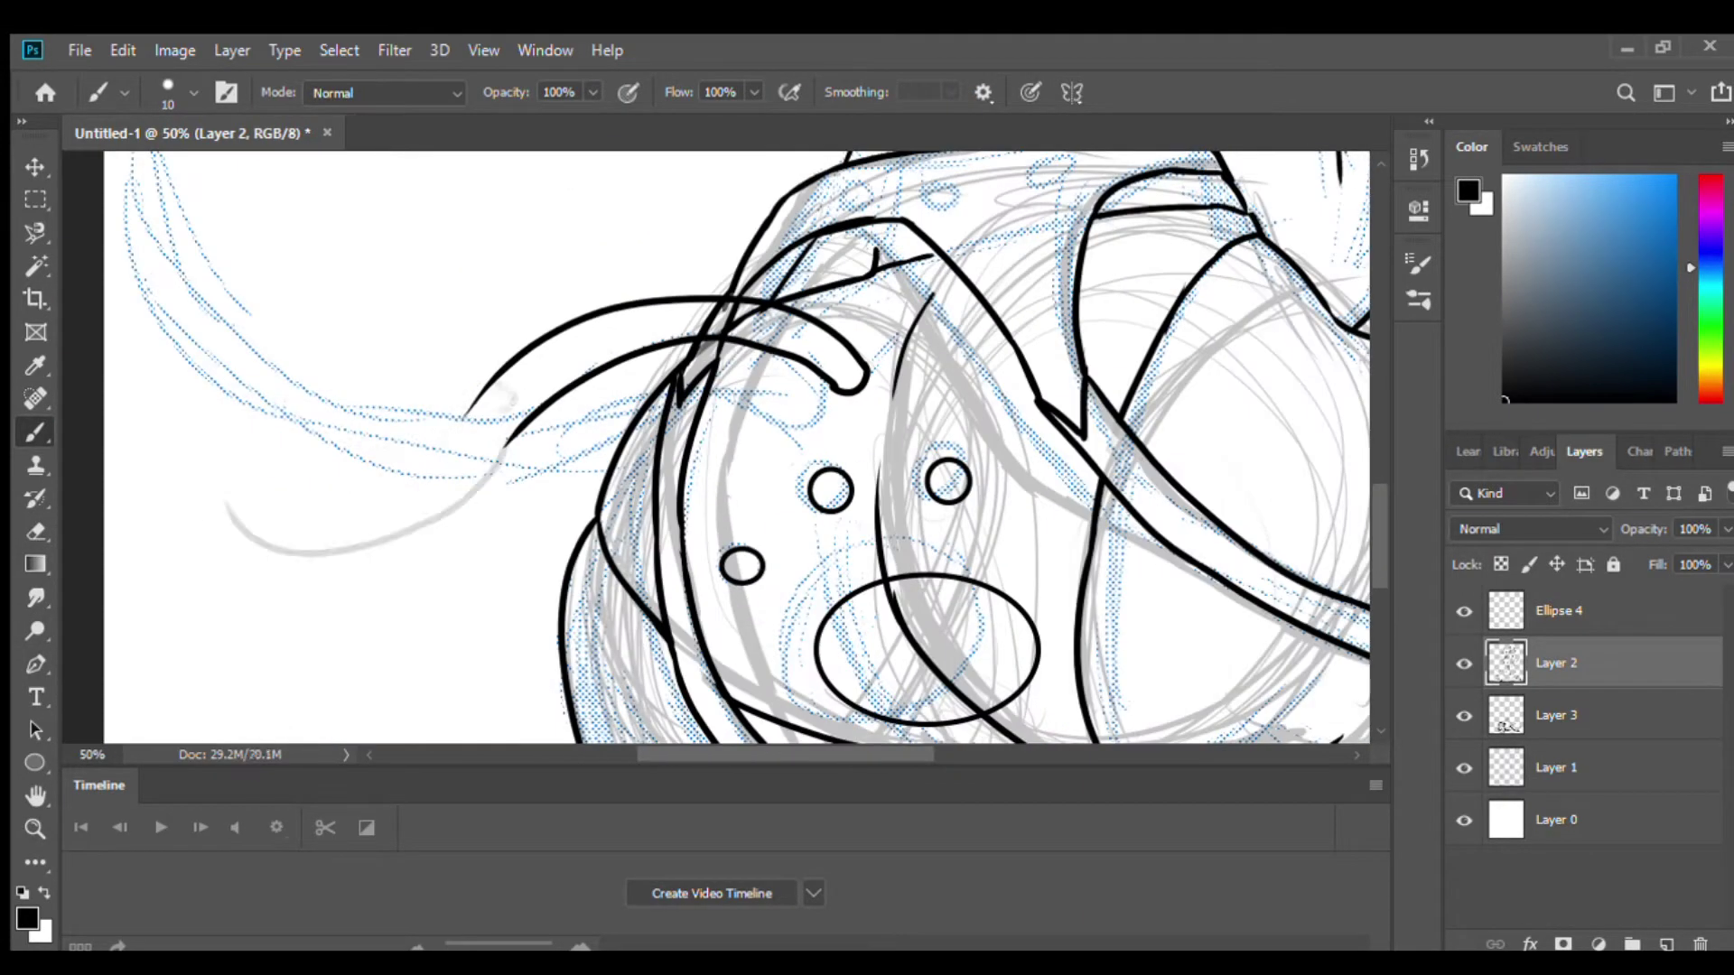
key(ctrl+minus)
key(ctrl+plus)
key(ctrl+plus)
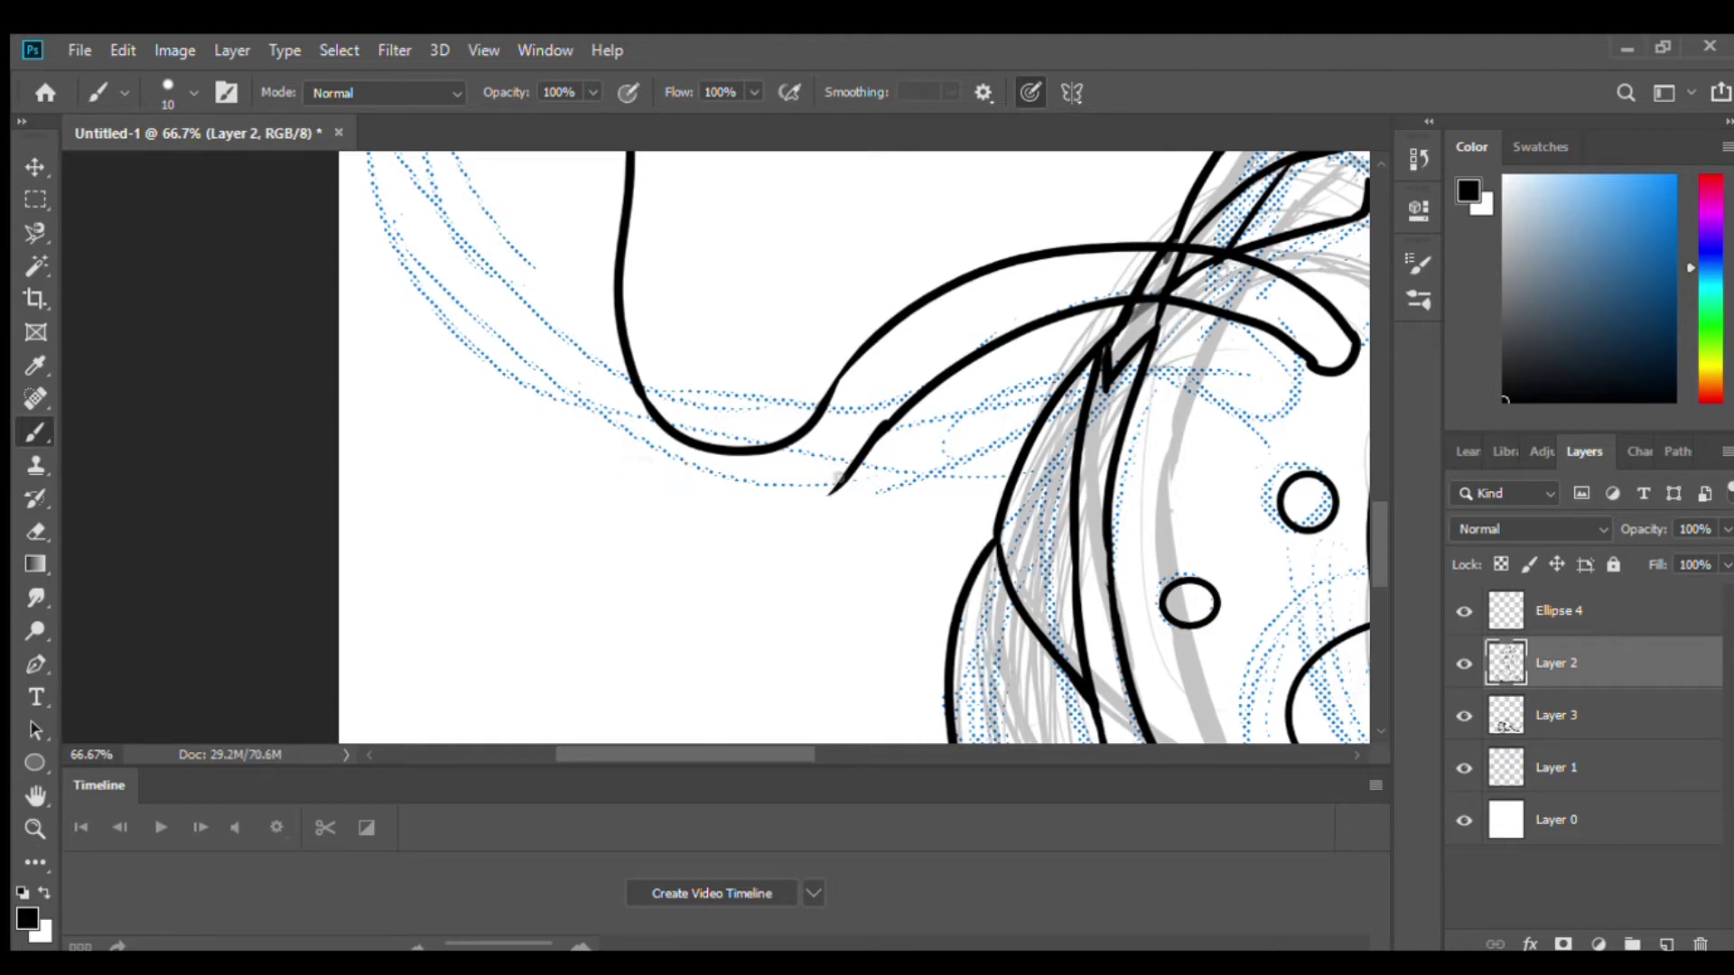
key(ctrl+minus)
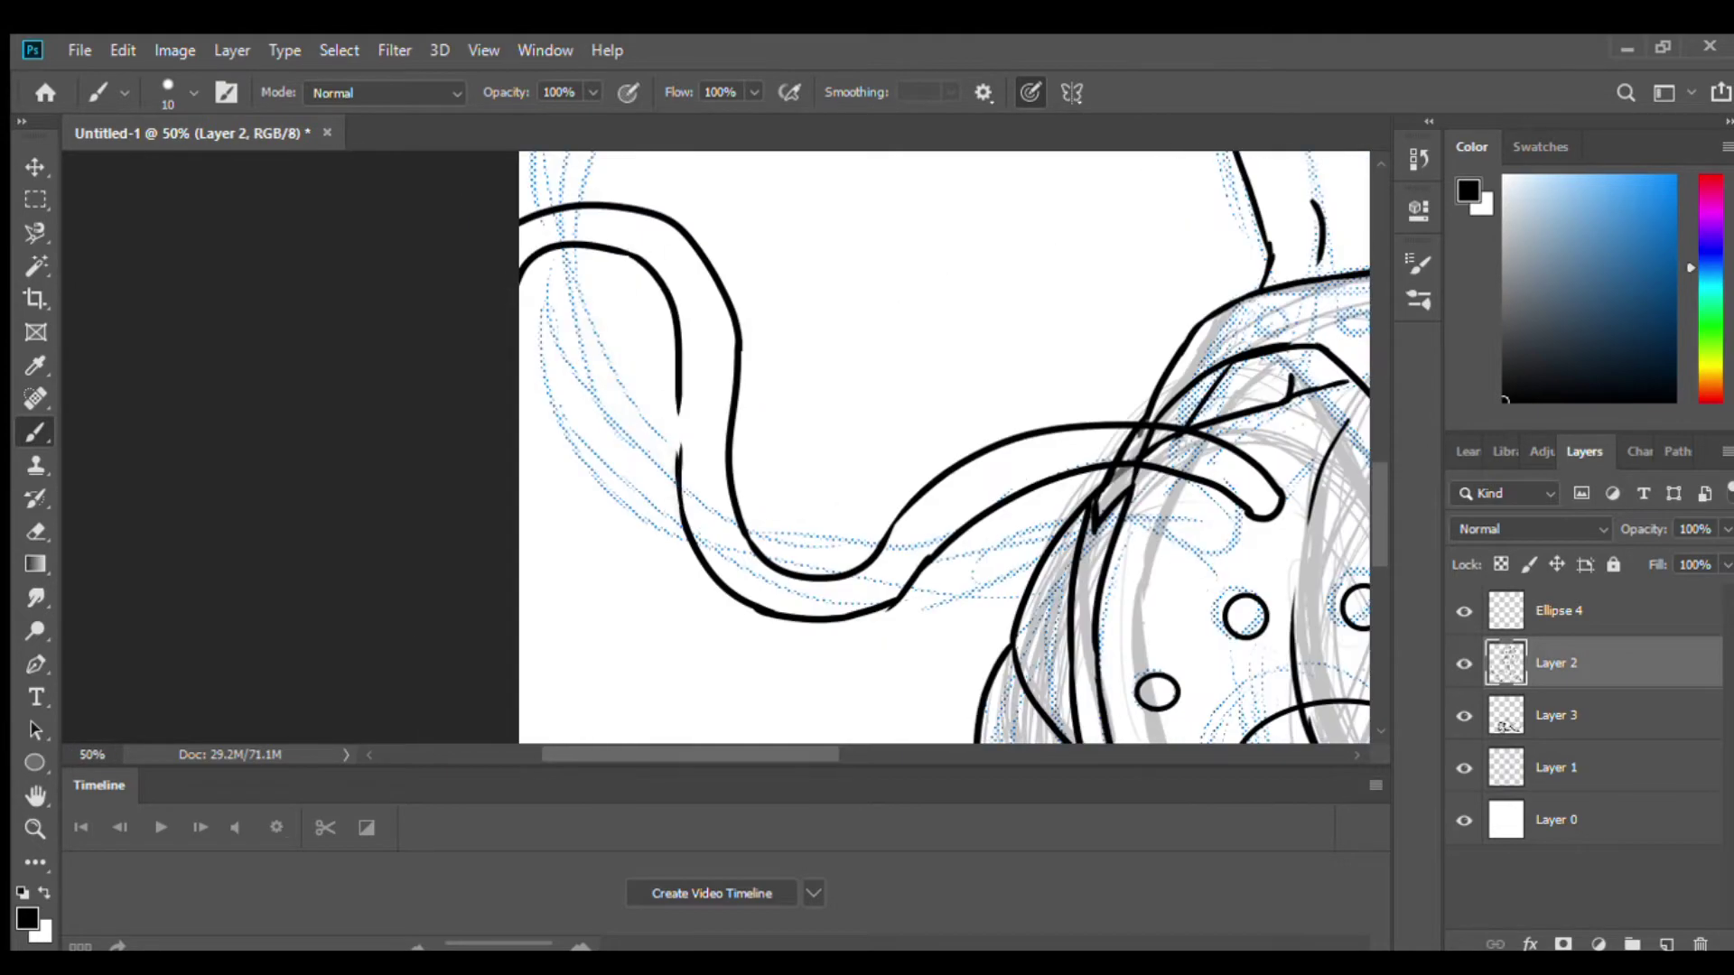
key(e)
key(ctrl+plus)
key(ctrl+minus)
key(ctrl+minus)
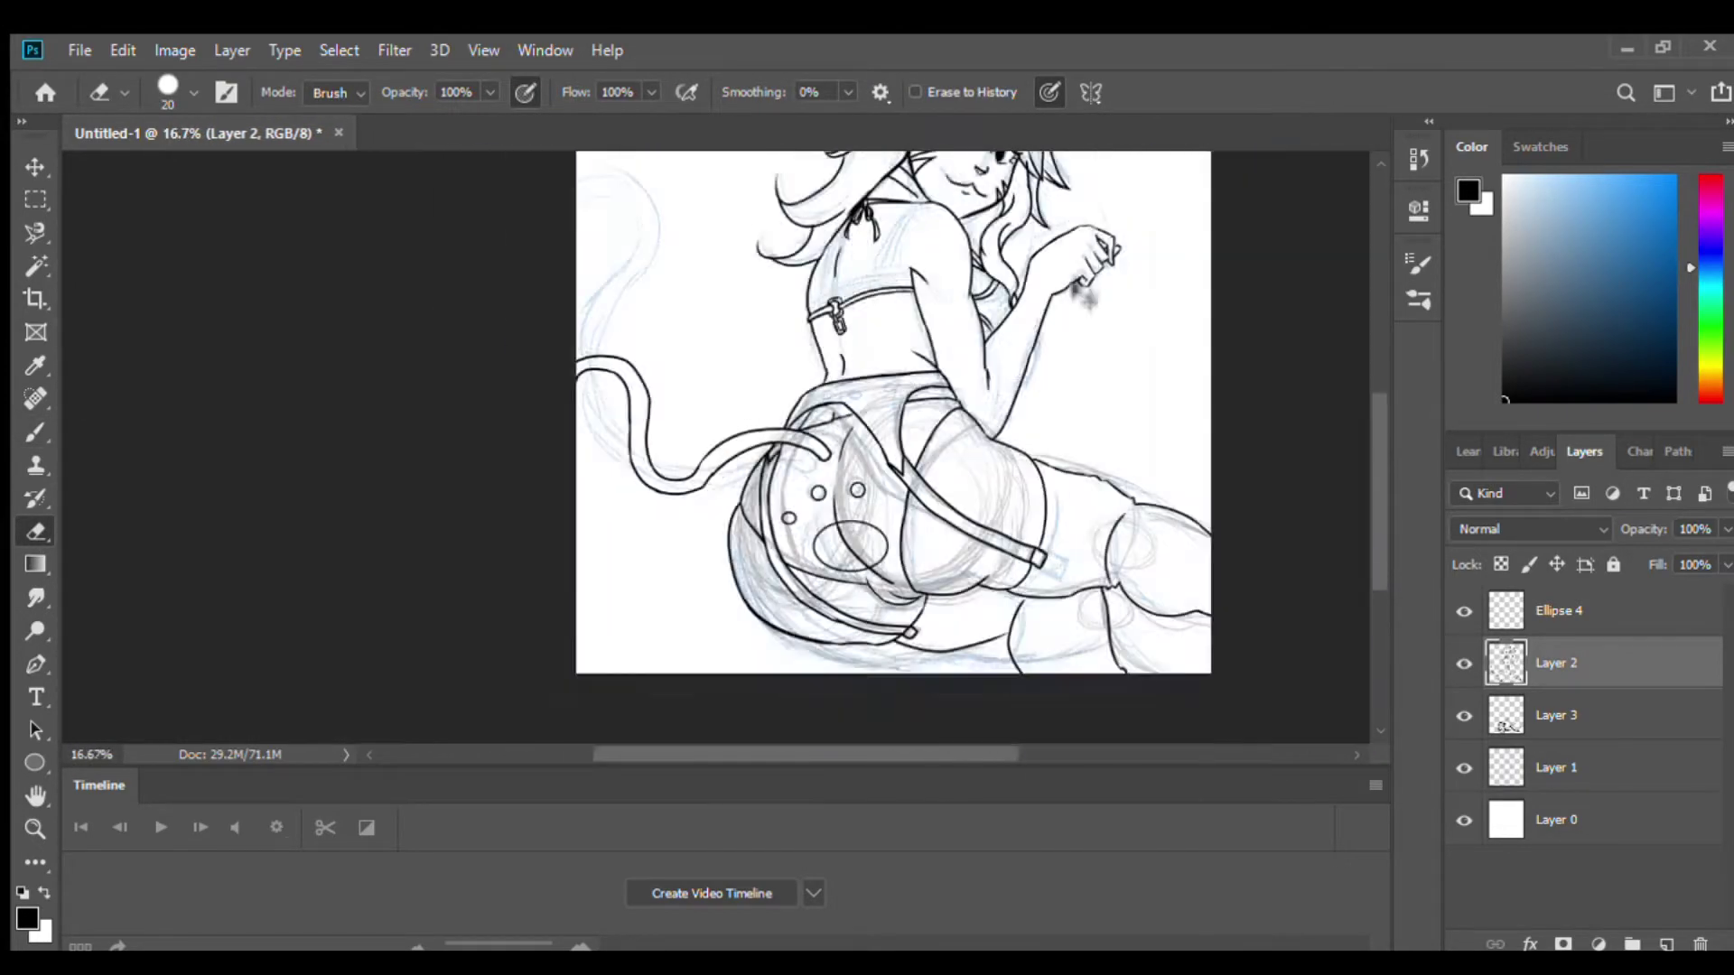
Ink the lower edge of the thin belt beneath the waistband on the far hip and add a belt loop.
key(ctrl+plus)
key(ctrl+plus)
key(b)
key(ctrl+plus)
key(ctrl+plus)
key(e)
key(b)
key(ctrl+minus)
key(ctrl+minus)
drag(535, 359, 565, 396)
key(ctrl+minus)
key(ctrl+minus)
key(ctrl+minus)
key(ctrl+plus)
key(ctrl+plus)
key(ctrl+plus)
key(ctrl+plus)
key(ctrl+plus)
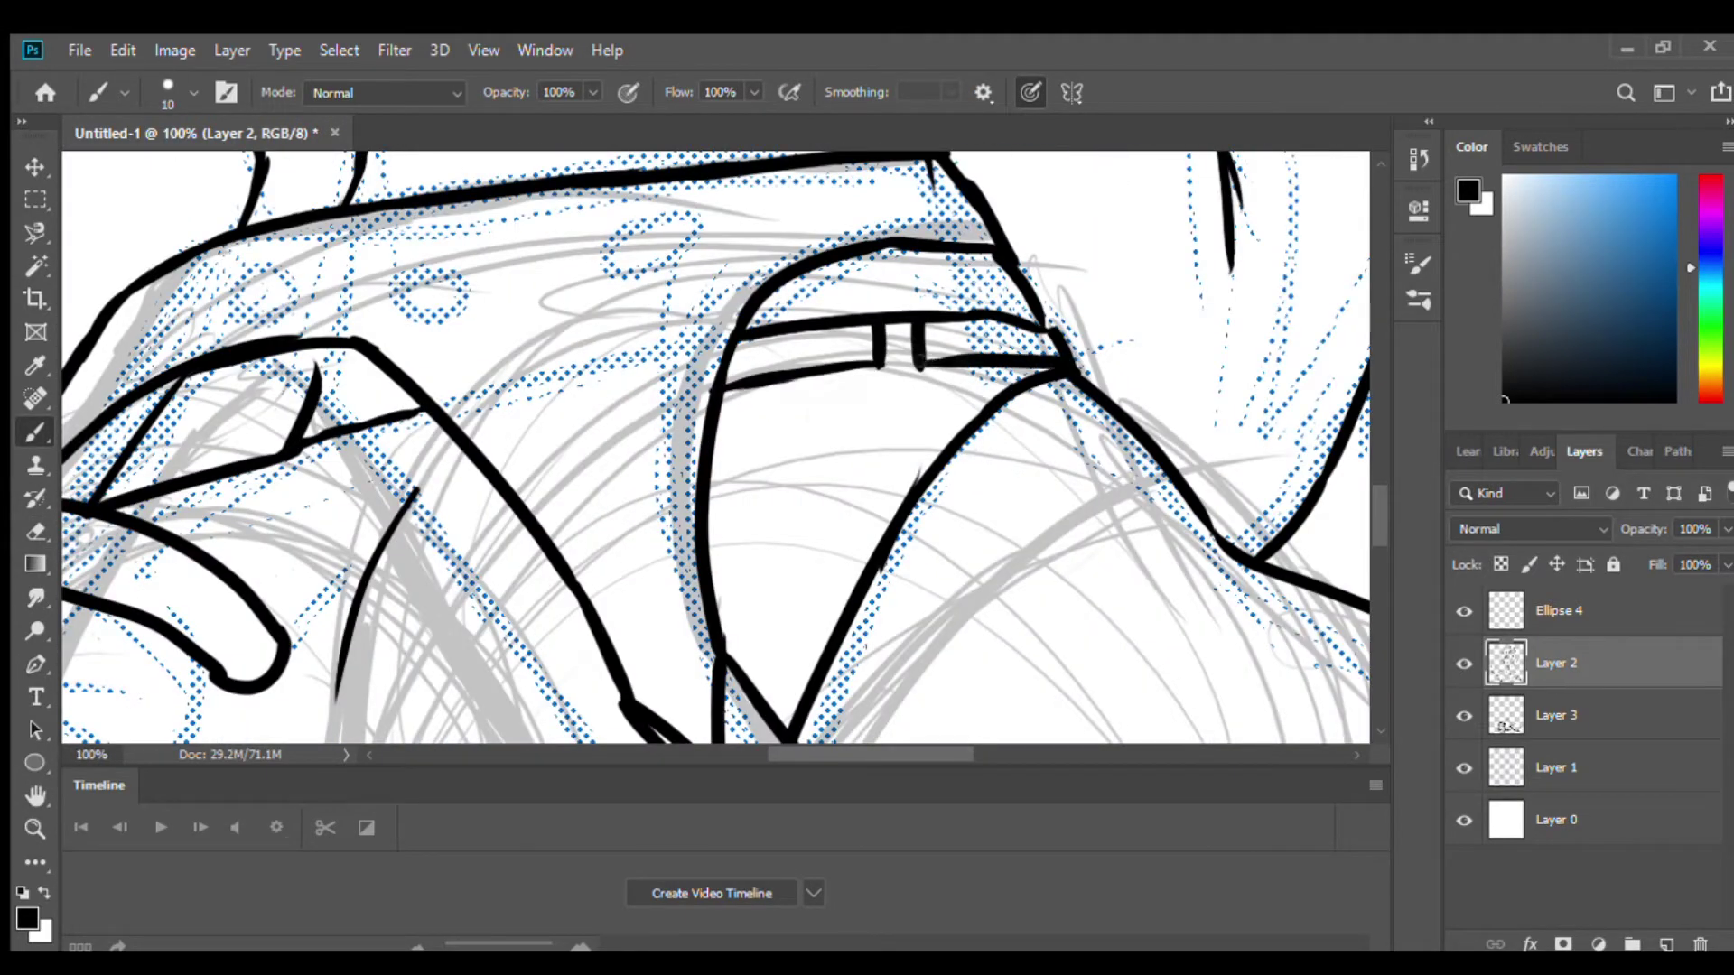
Ink the near-side thin belt with its crossed straps and loop, and add small round studs to the belt and waistband.
drag(632, 452, 971, 397)
drag(754, 408, 802, 398)
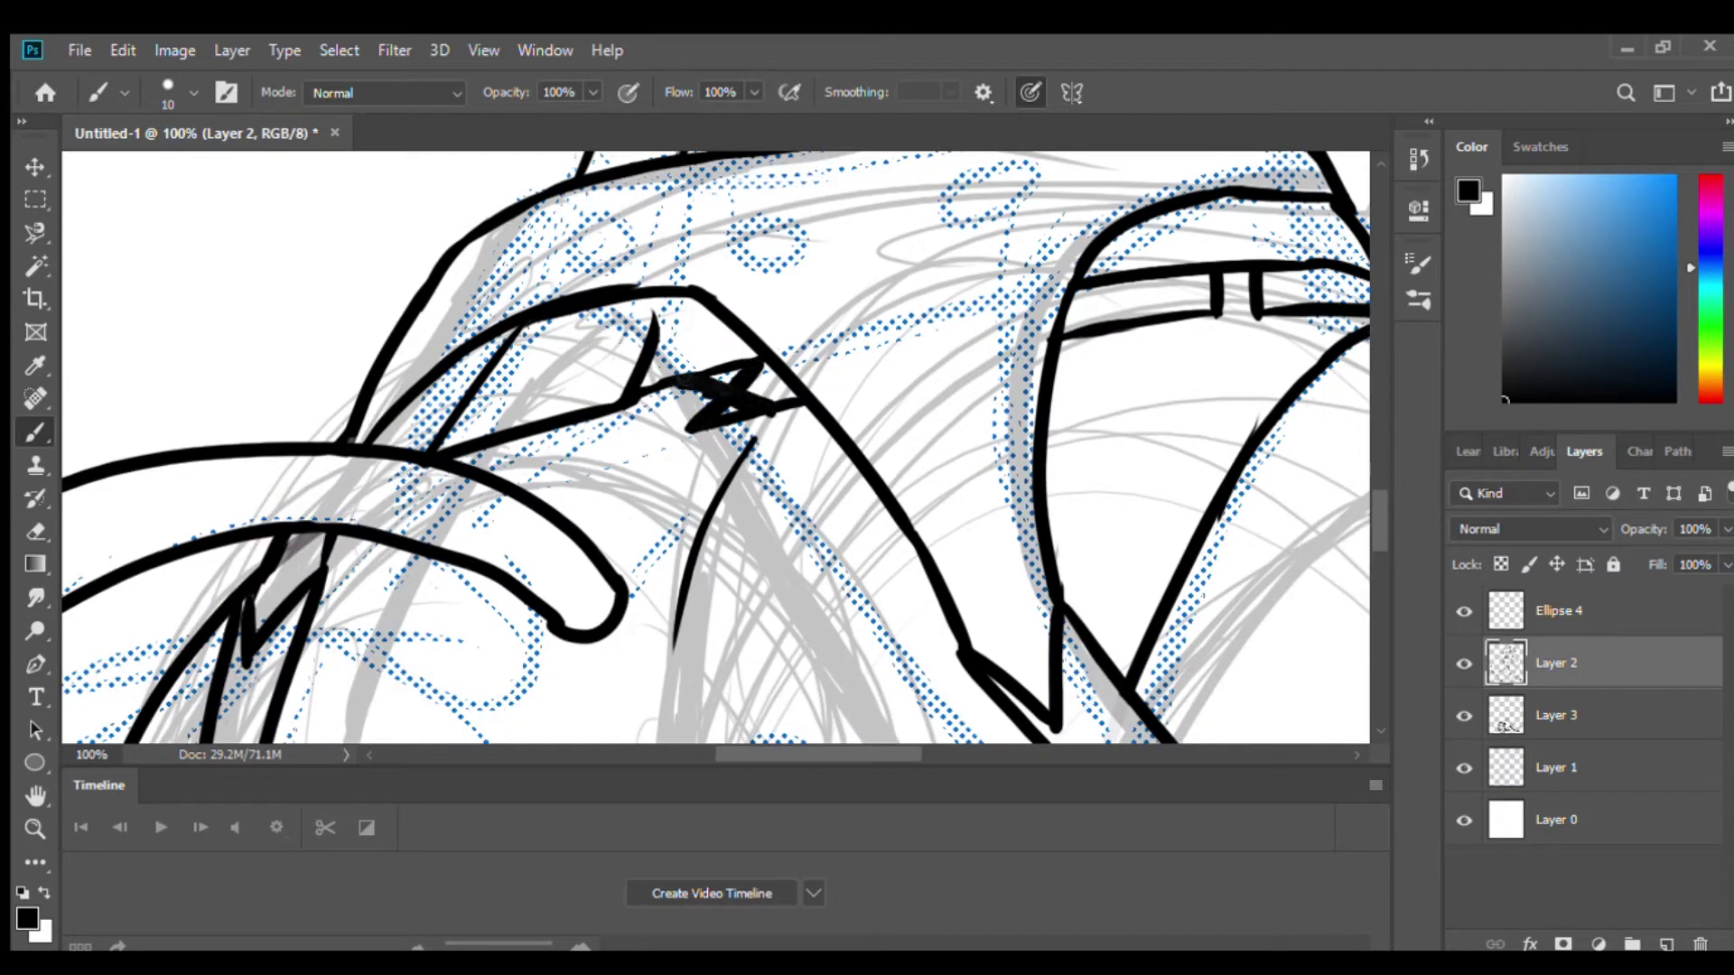
key(ctrl+minus)
key(ctrl+plus)
drag(632, 452, 862, 370)
drag(818, 359, 820, 357)
key(ctrl+minus)
key(ctrl+minus)
key(ctrl+minus)
key(ctrl+plus)
key(ctrl+plus)
Erase the inside of the crossed straps with a size 7 eraser so only their outlines remain.
key(e)
key(ctrl+plus)
drag(750, 411, 704, 492)
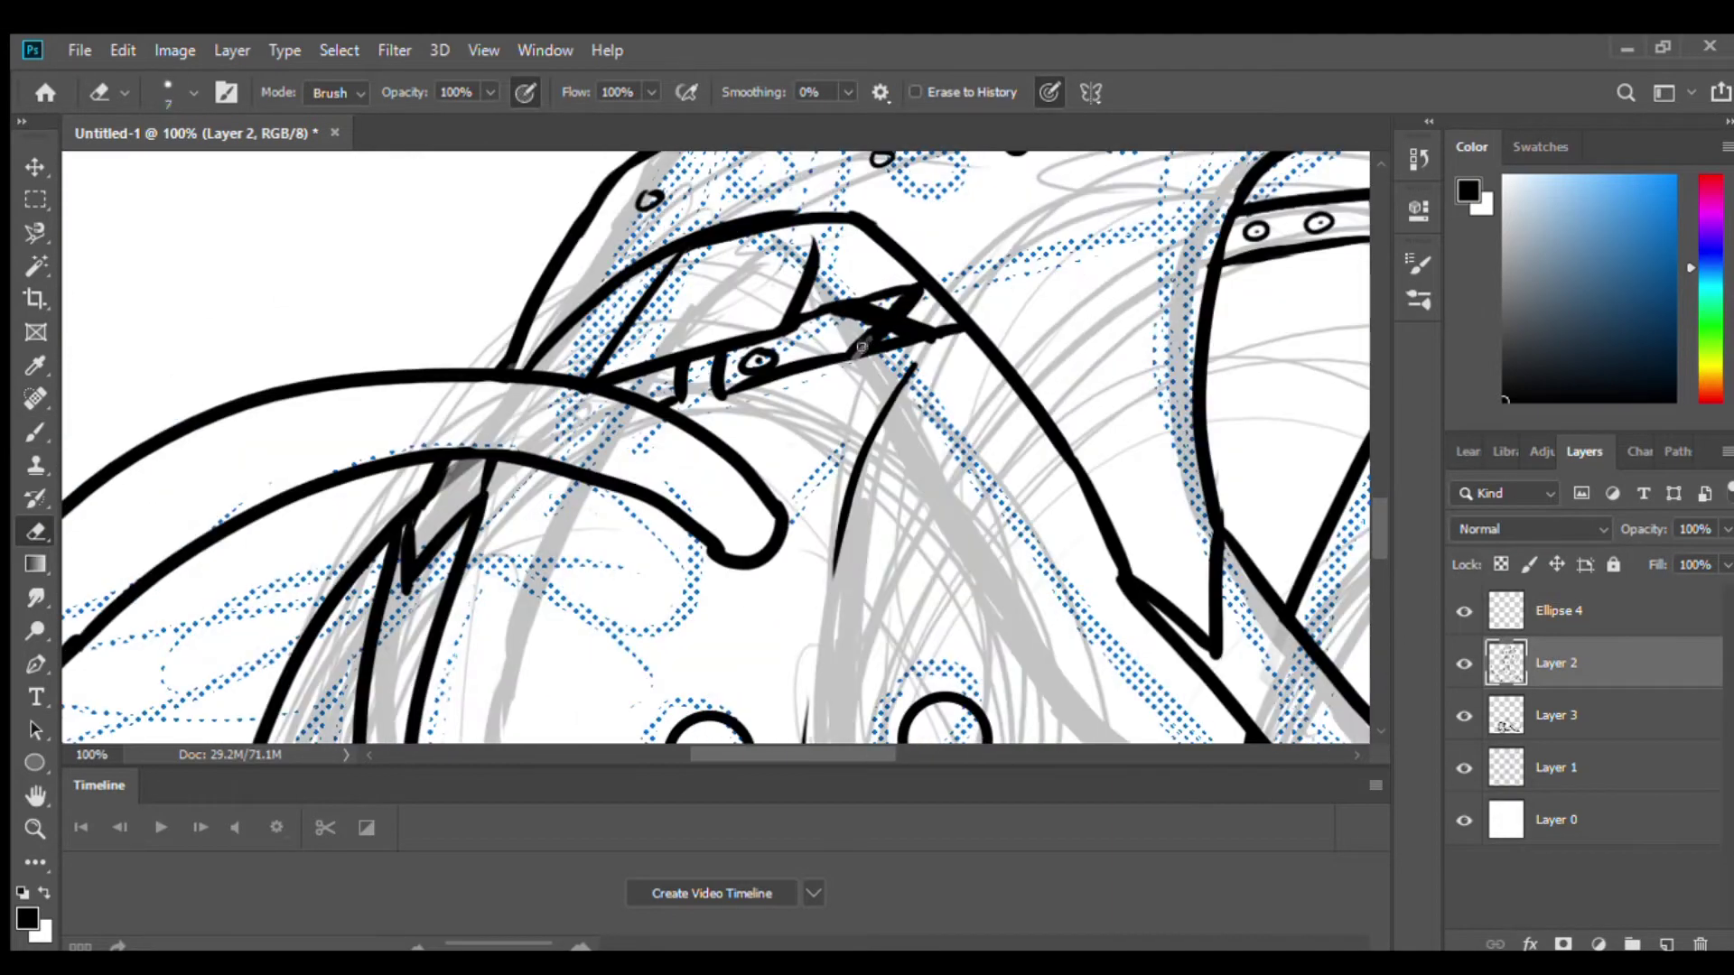
key(ctrl+plus)
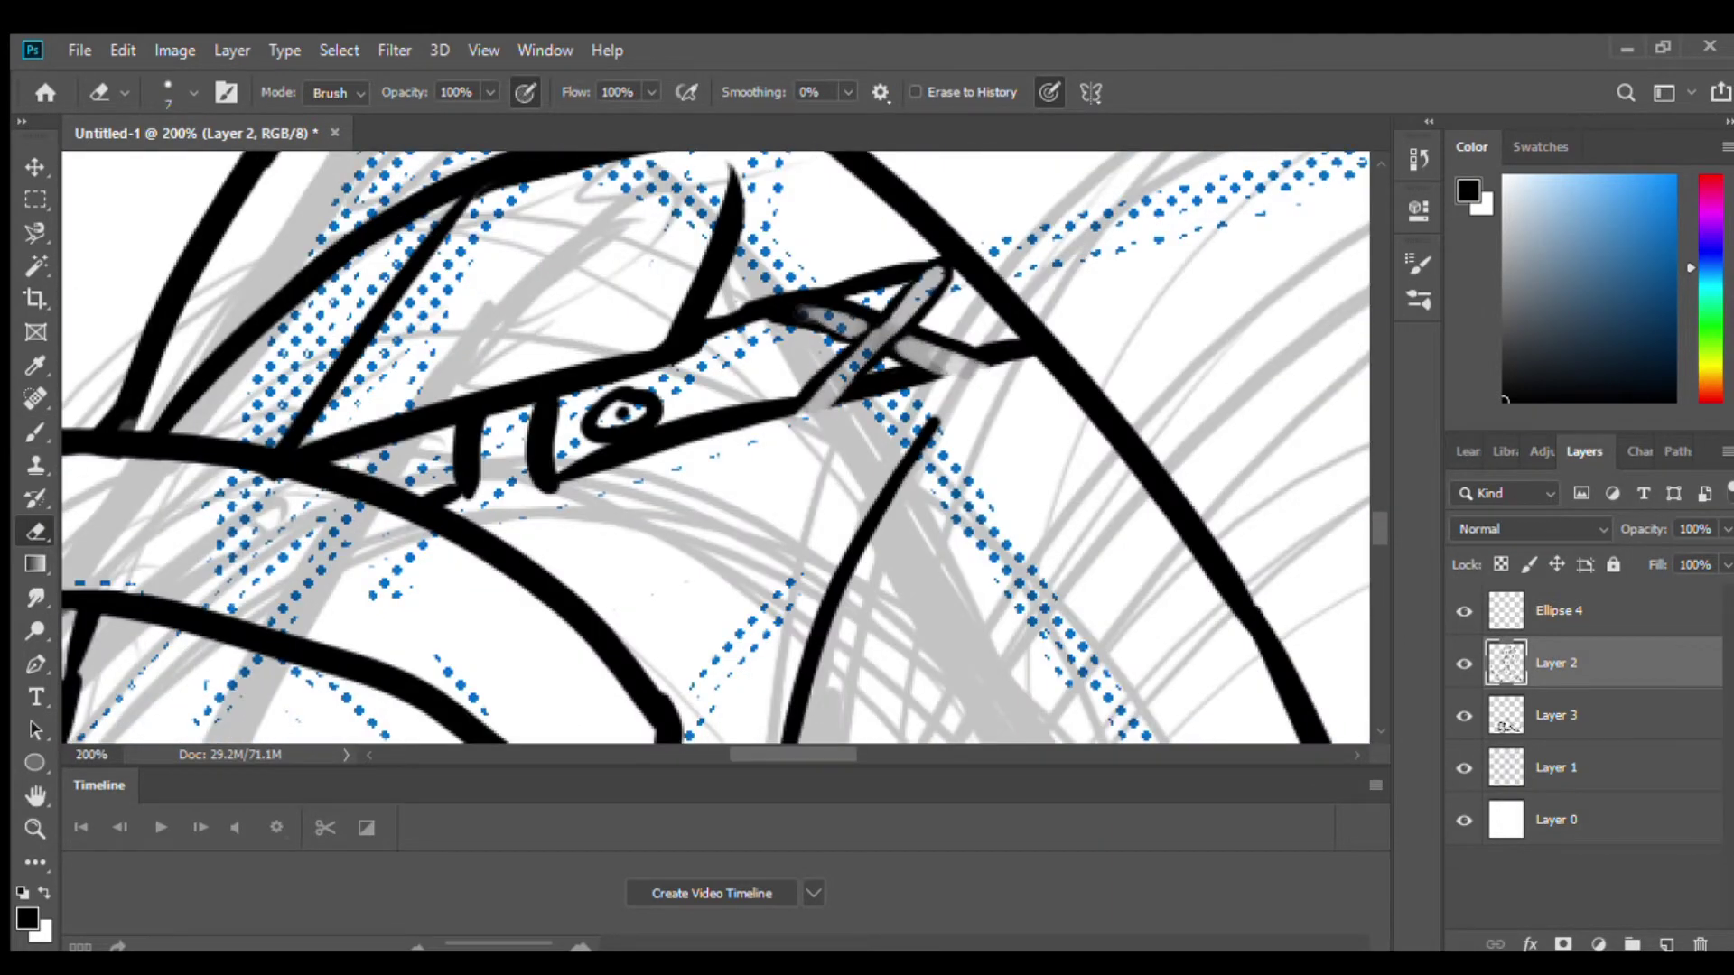
Hide the sketch layers, Layer 3 and Layer 1, leaving the black line art on white.
key(b)
drag(1464, 715, 1463, 767)
key(ctrl+minus)
key(ctrl+minus)
key(ctrl+minus)
key(ctrl+minus)
key(ctrl+minus)
key(ctrl+minus)
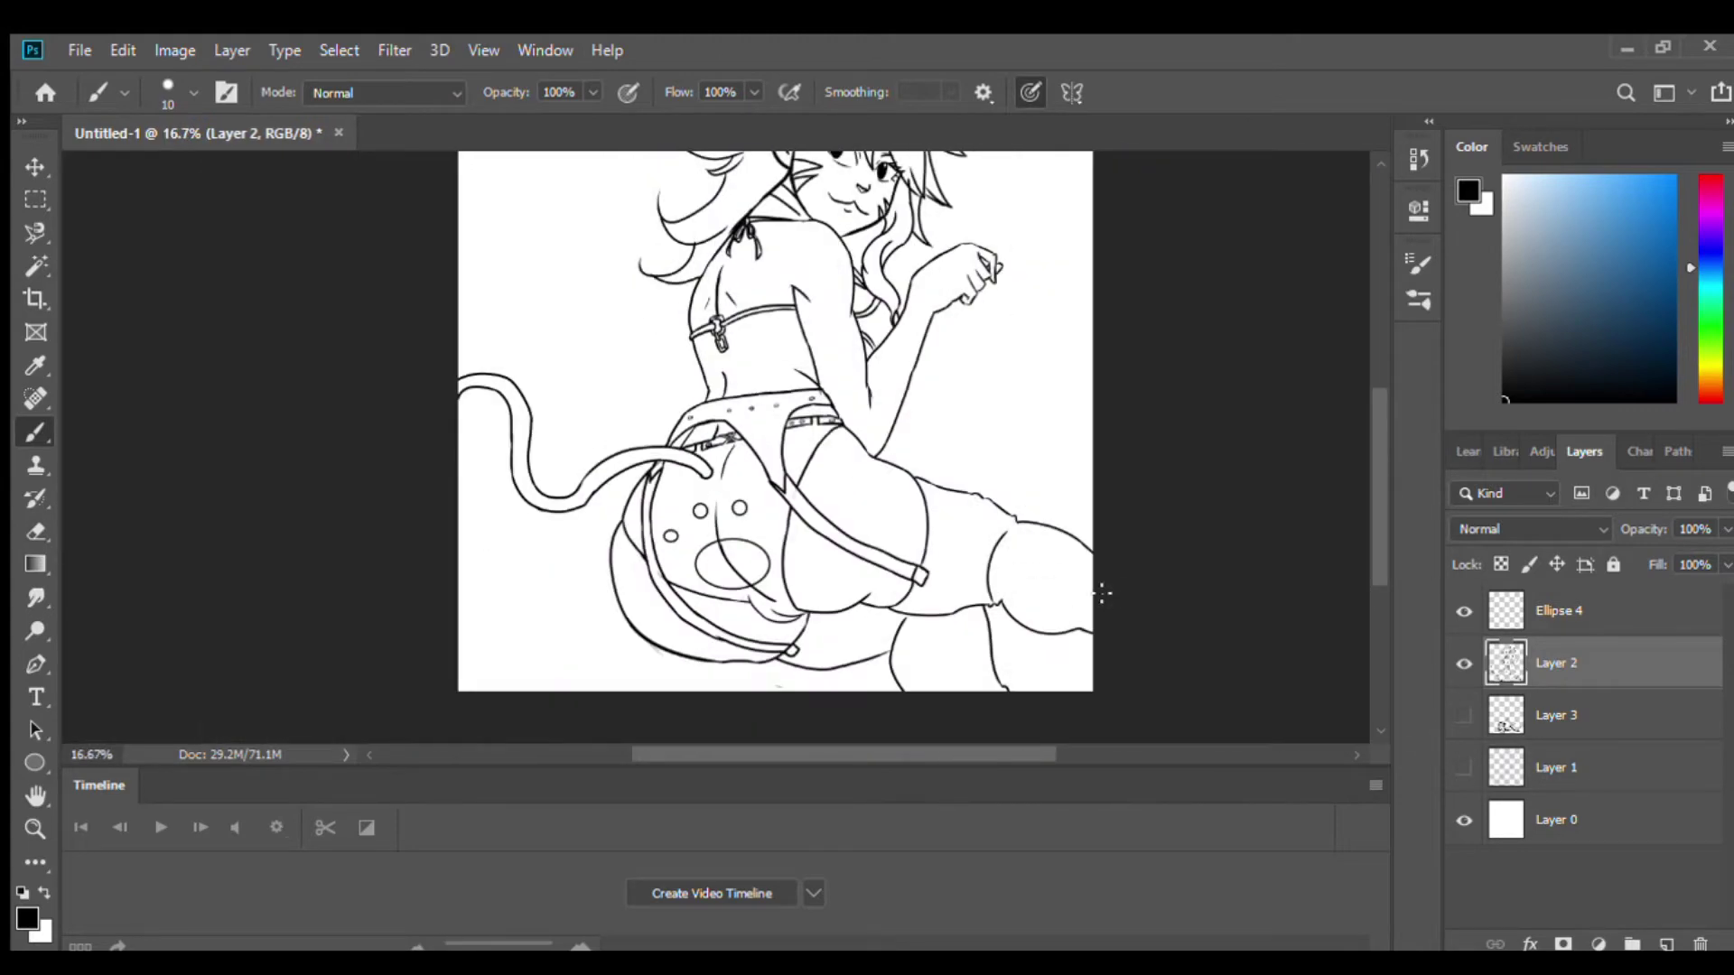
key(ctrl+plus)
key(ctrl+plus)
key(ctrl+plus)
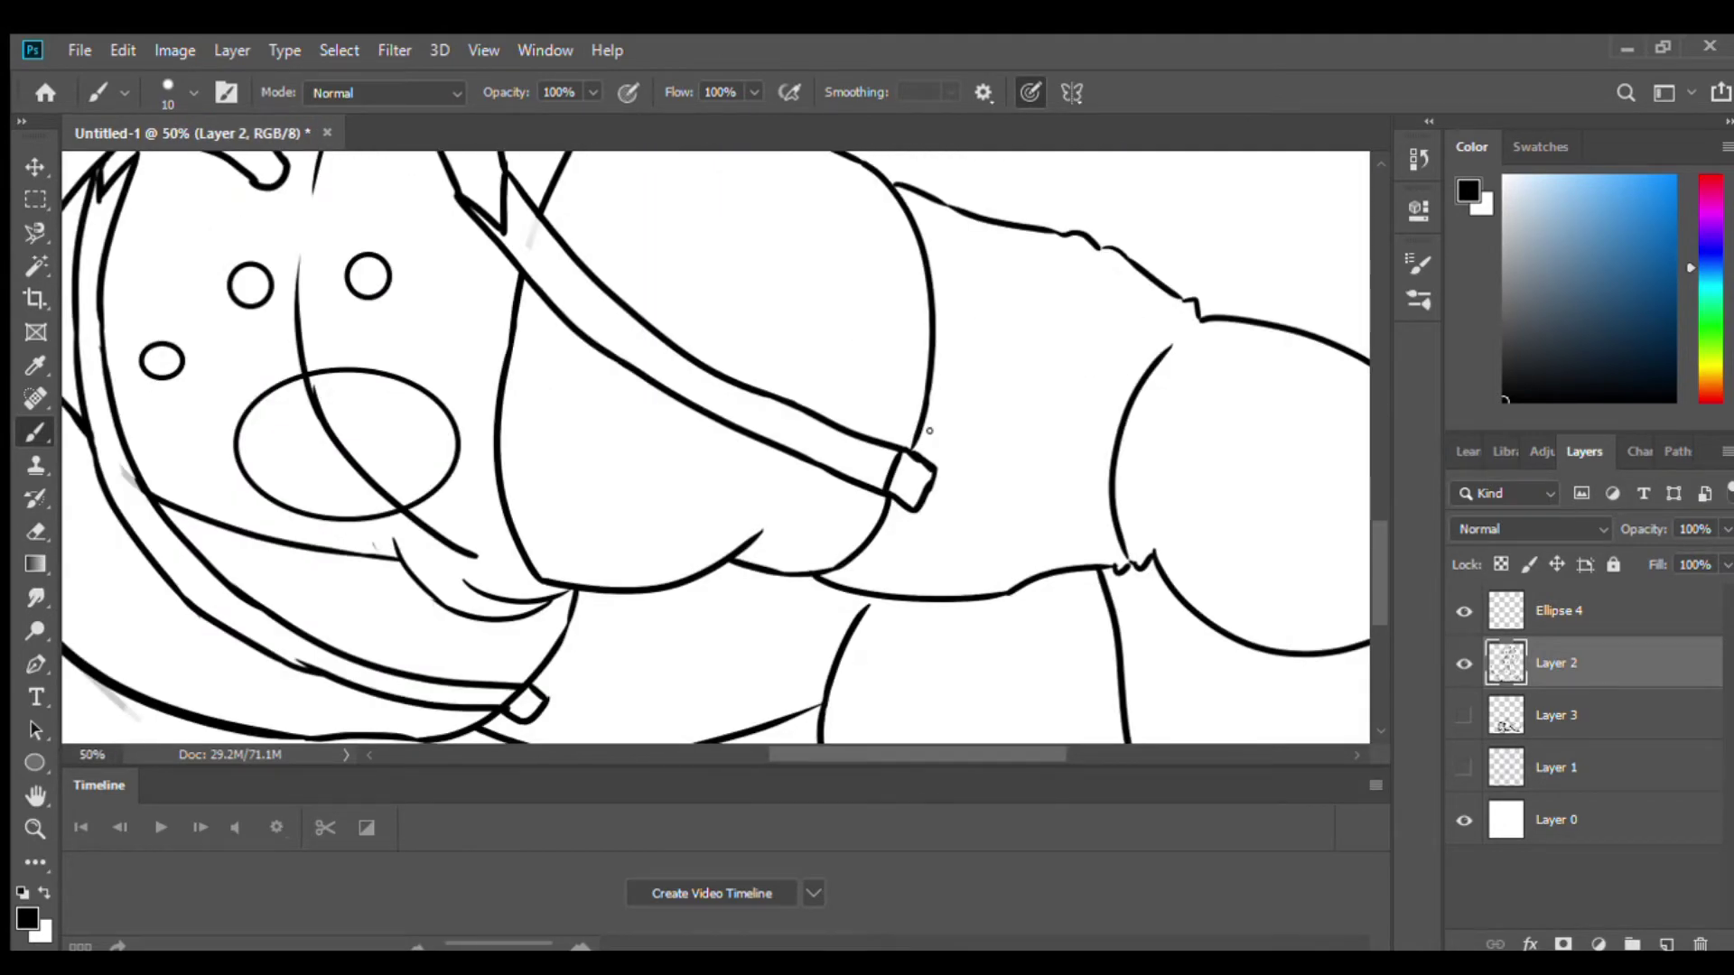
Enlarge the eraser and clean leftover smudges and stray marks around the seat, garter straps and tail.
drag(1101, 592, 1180, 468)
key(e)
key(bracketright)
key(bracketright)
key(bracketright)
key(bracketright)
key(bracketright)
key(bracketright)
drag(523, 673, 872, 656)
key(ctrl+plus)
drag(1083, 362, 520, 463)
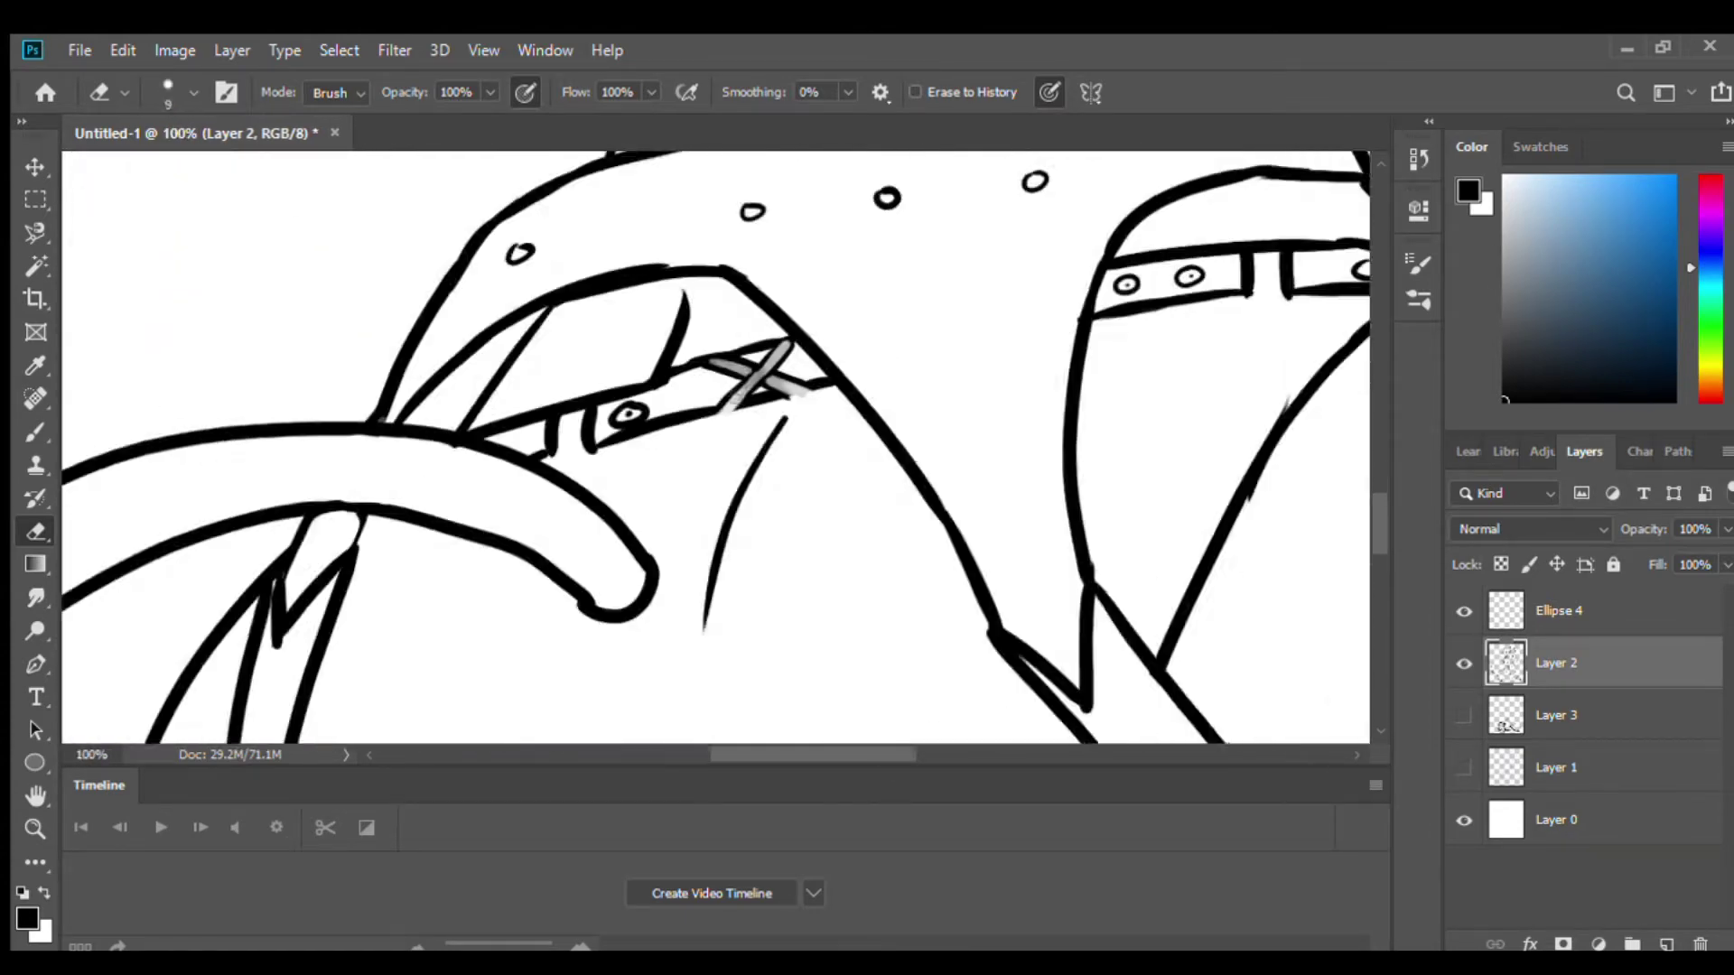
Clean the remaining grey from the crossed belt straps with a smaller eraser, size 6.
key(ctrl+plus)
key(ctrl+plus)
key(bracketleft)
key(bracketleft)
key(bracketleft)
key(bracketleft)
key(bracketleft)
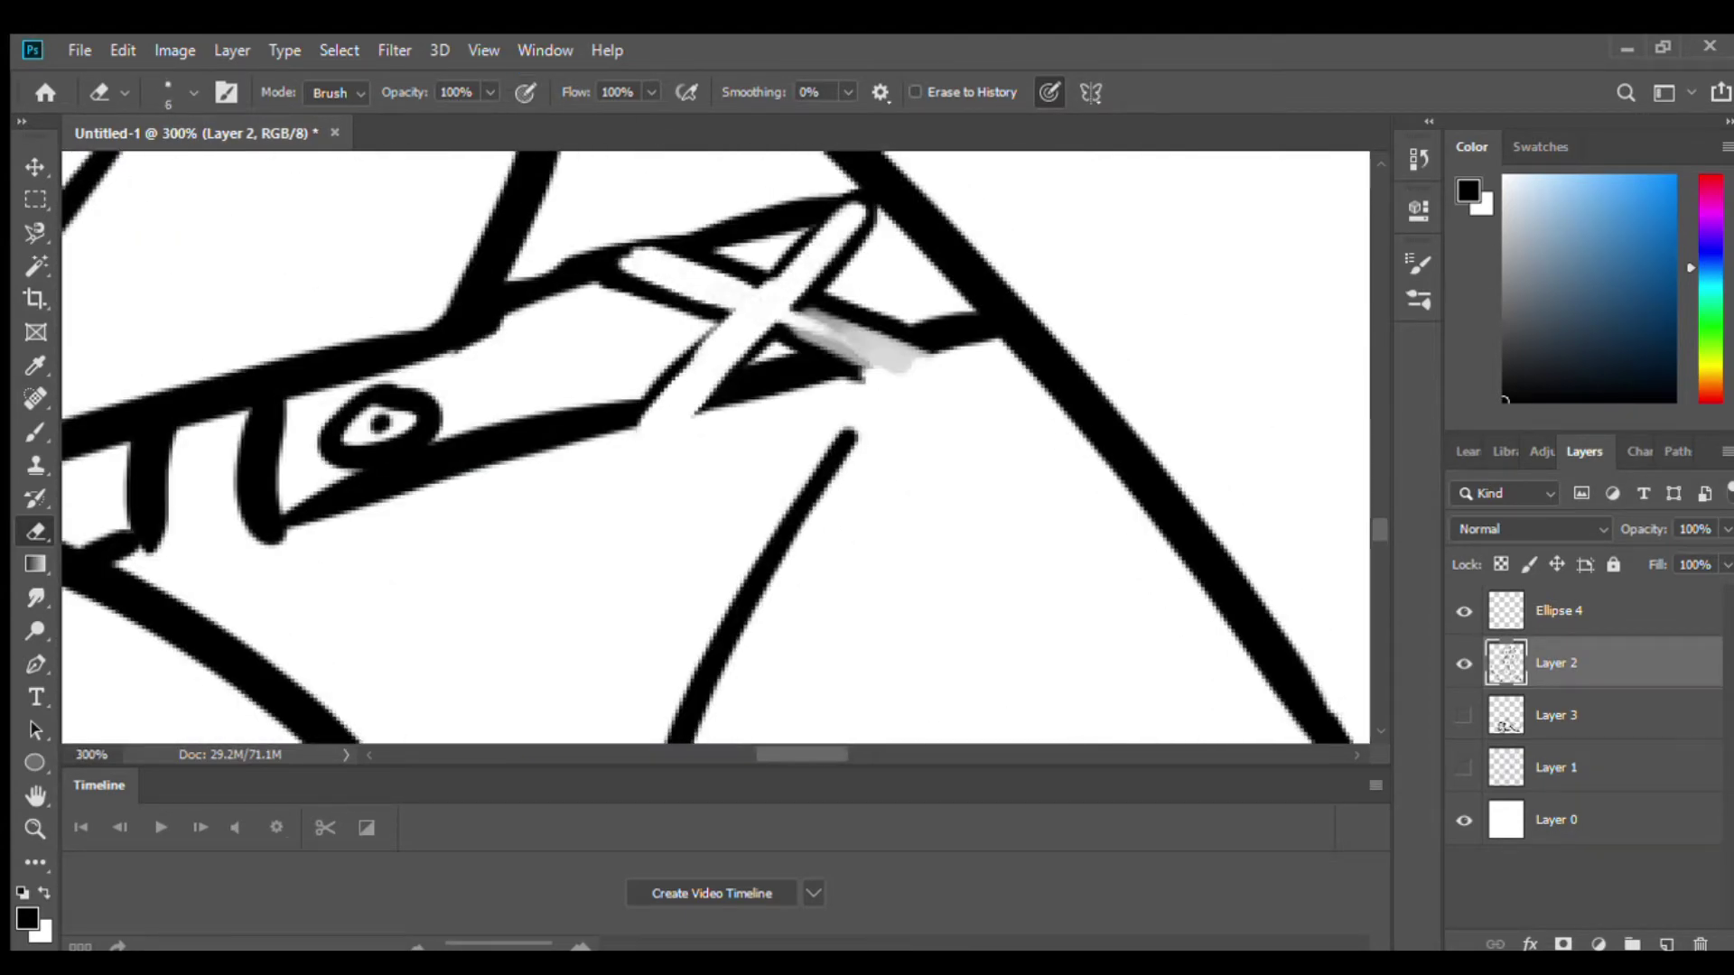
Ink curved stripe lines across the stockings on both legs with the size 10 brush.
key(b)
key(ctrl+minus)
key(ctrl+minus)
key(ctrl+minus)
key(ctrl+minus)
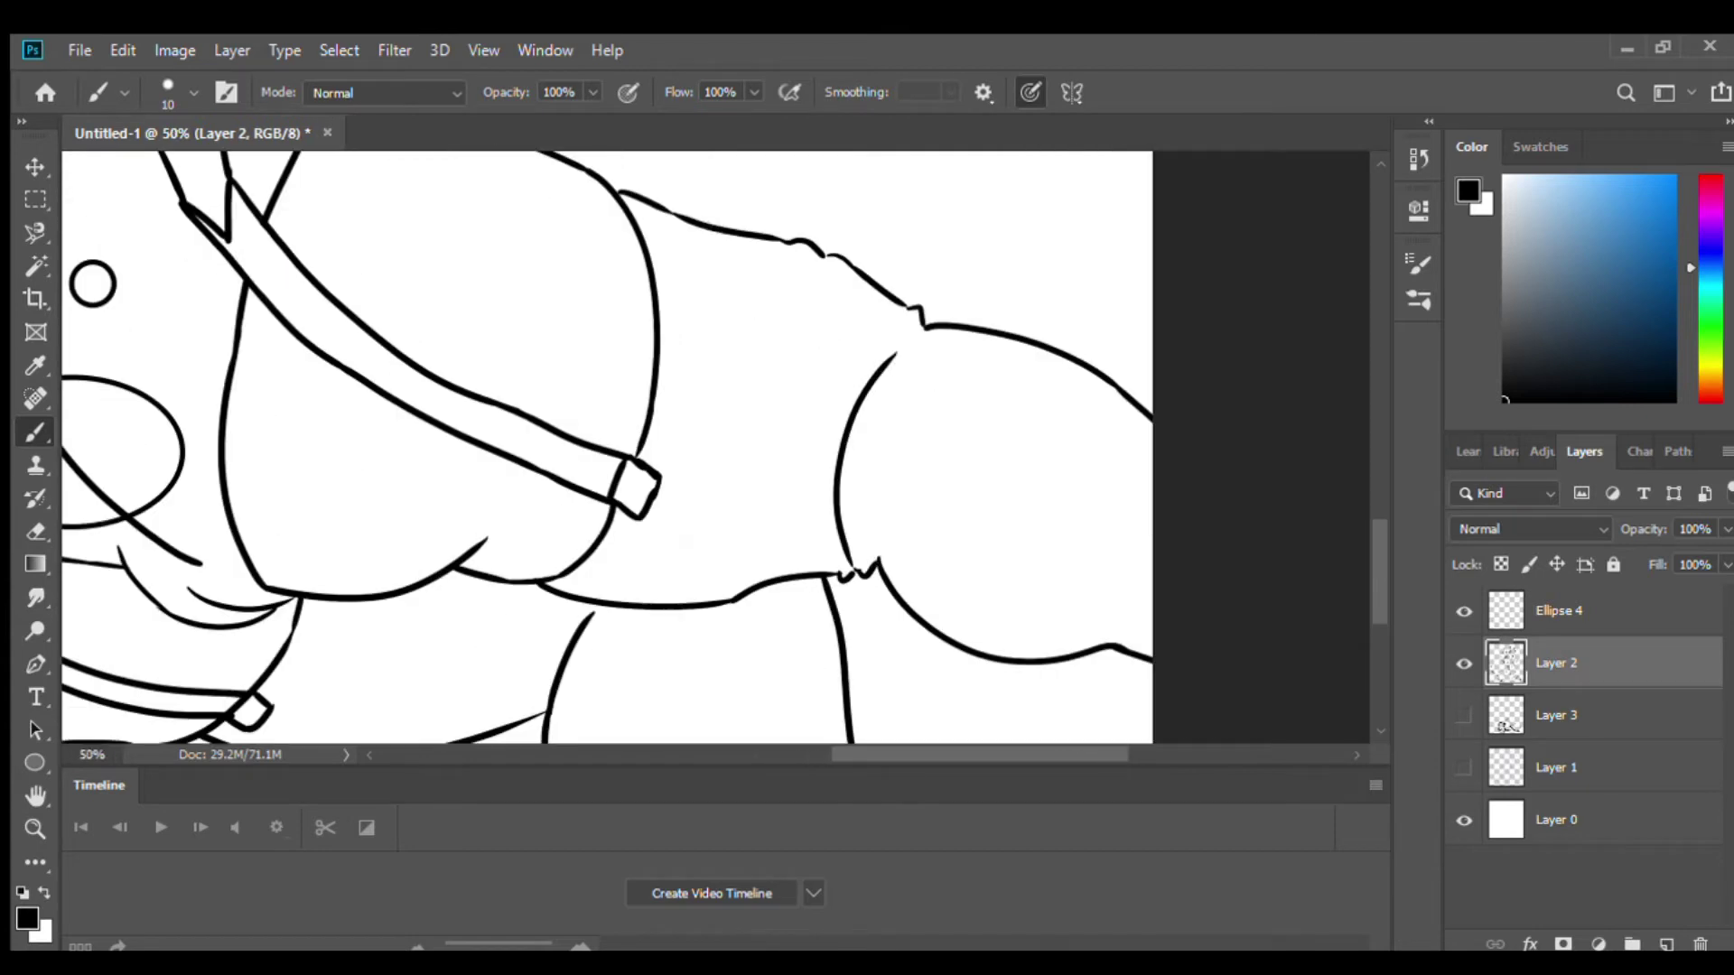
key(ctrl+plus)
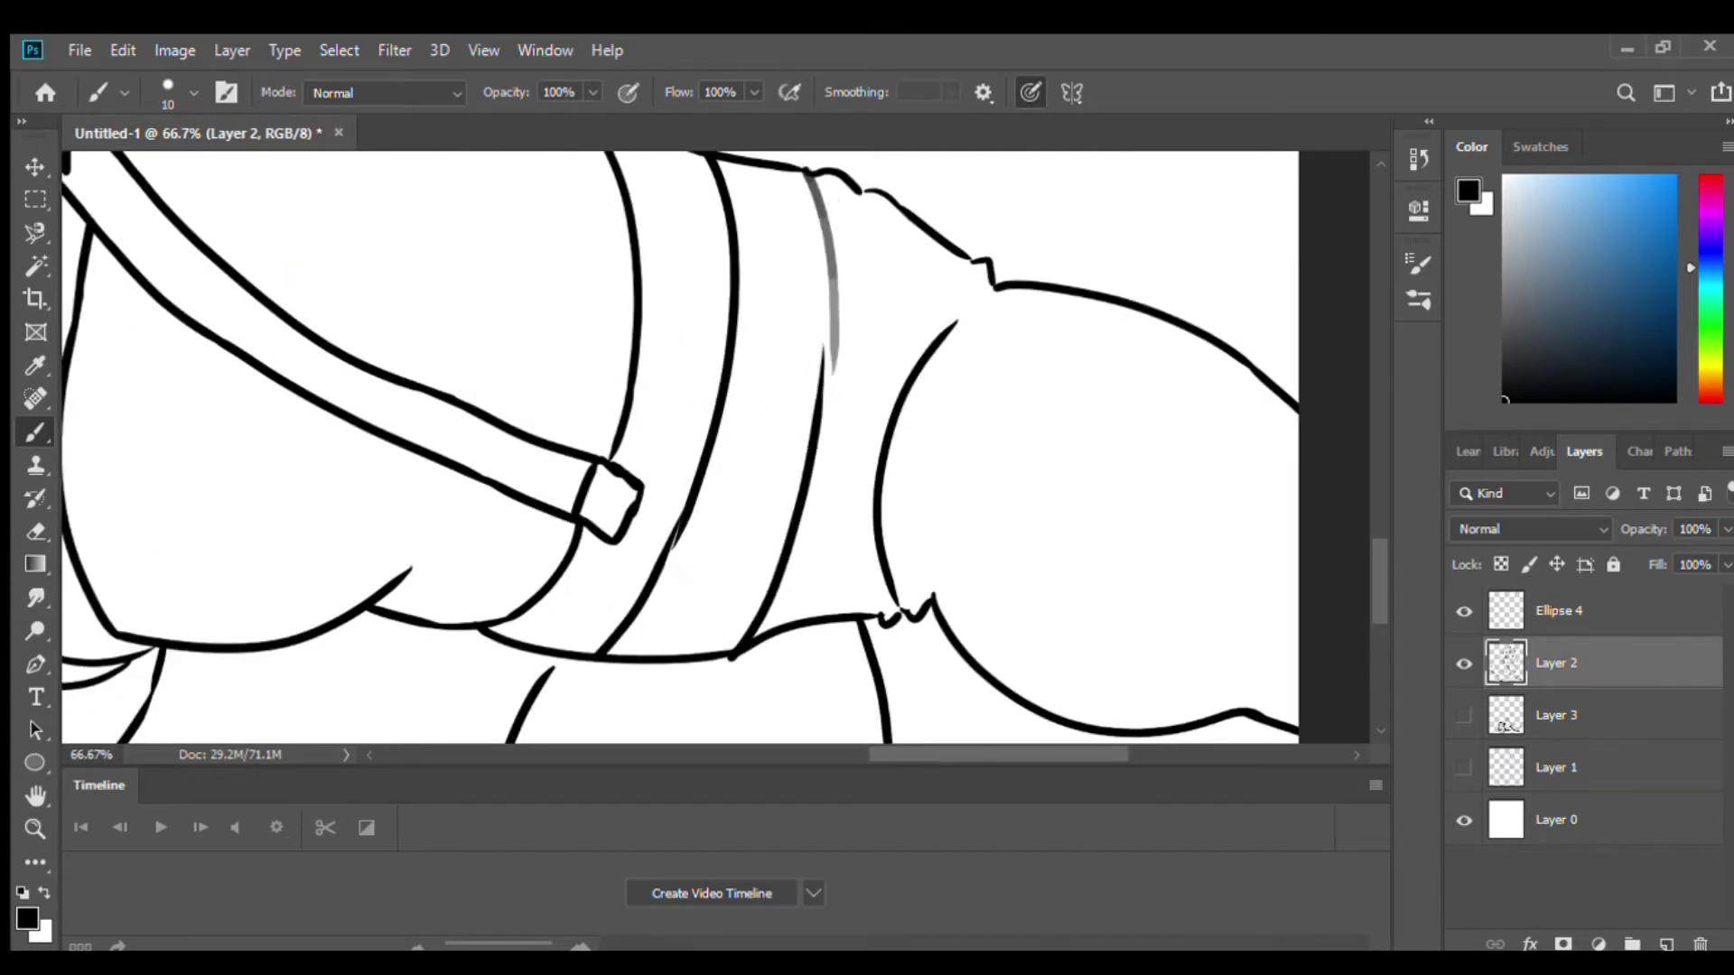
key(ctrl+minus)
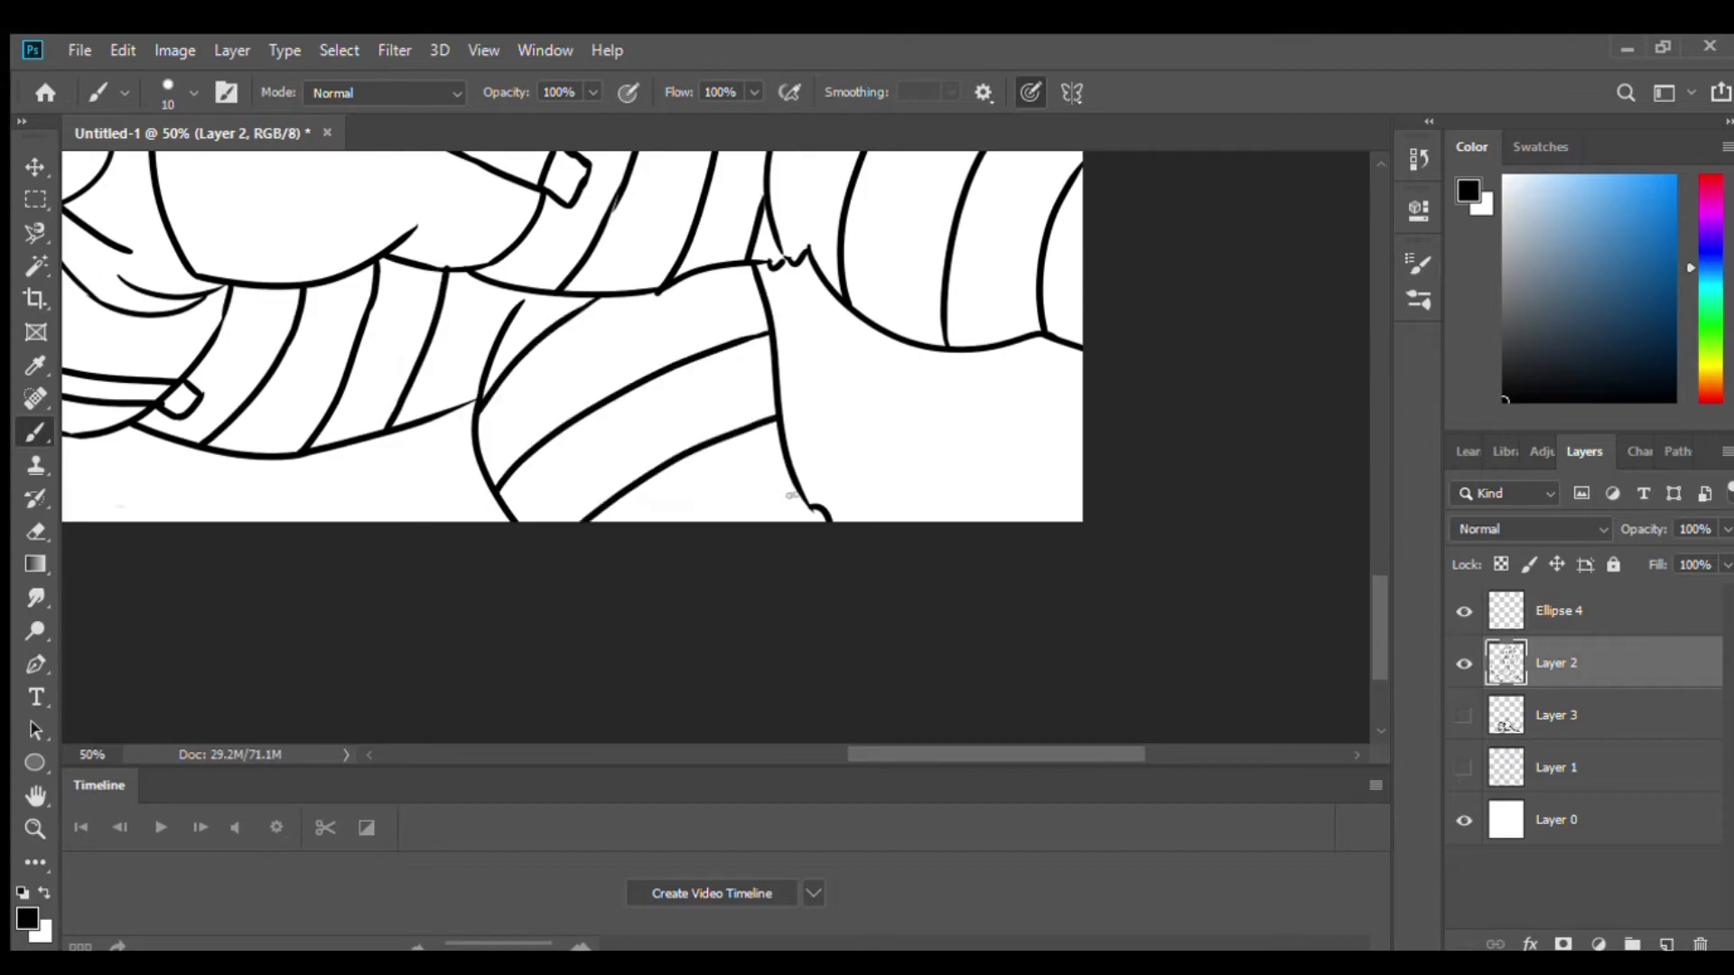
Create a new layer above Layer 0, magic-wand the white area around the character and invert the selection.
key(ctrl+minus)
key(ctrl+minus)
key(ctrl+minus)
key(ctrl+shift+alt+n)
key(ctrl+minus)
key(w)
click(532, 632)
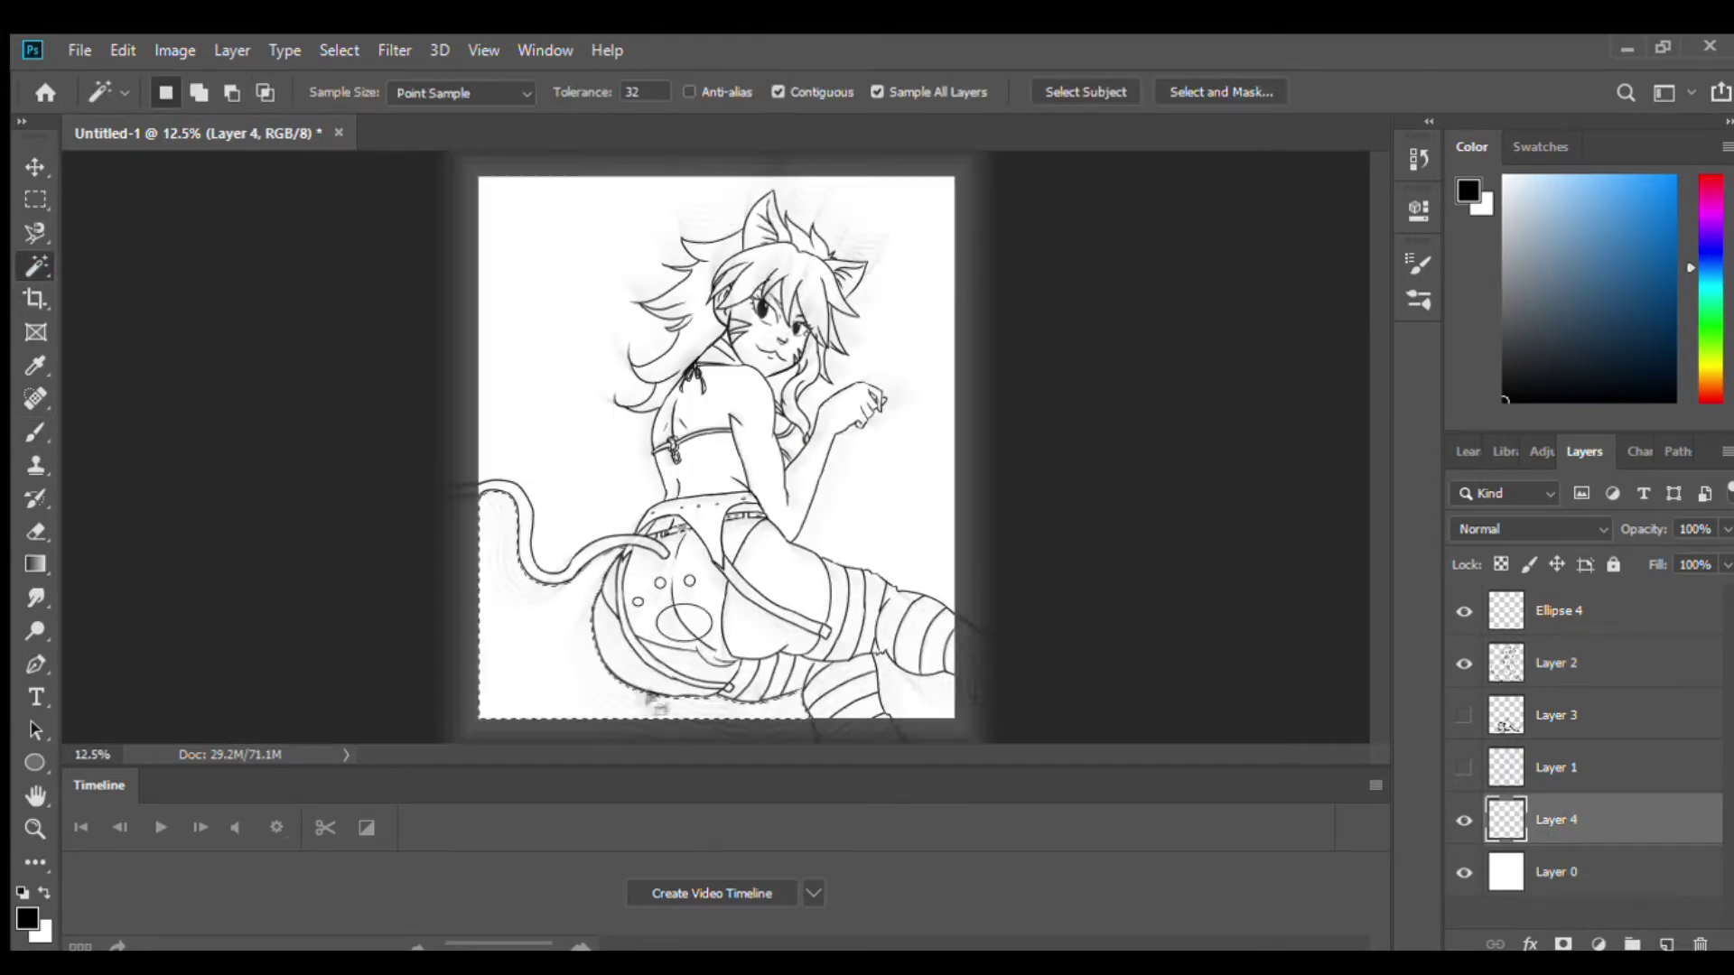
key(ctrl+plus)
scroll(704, 452, up, 5)
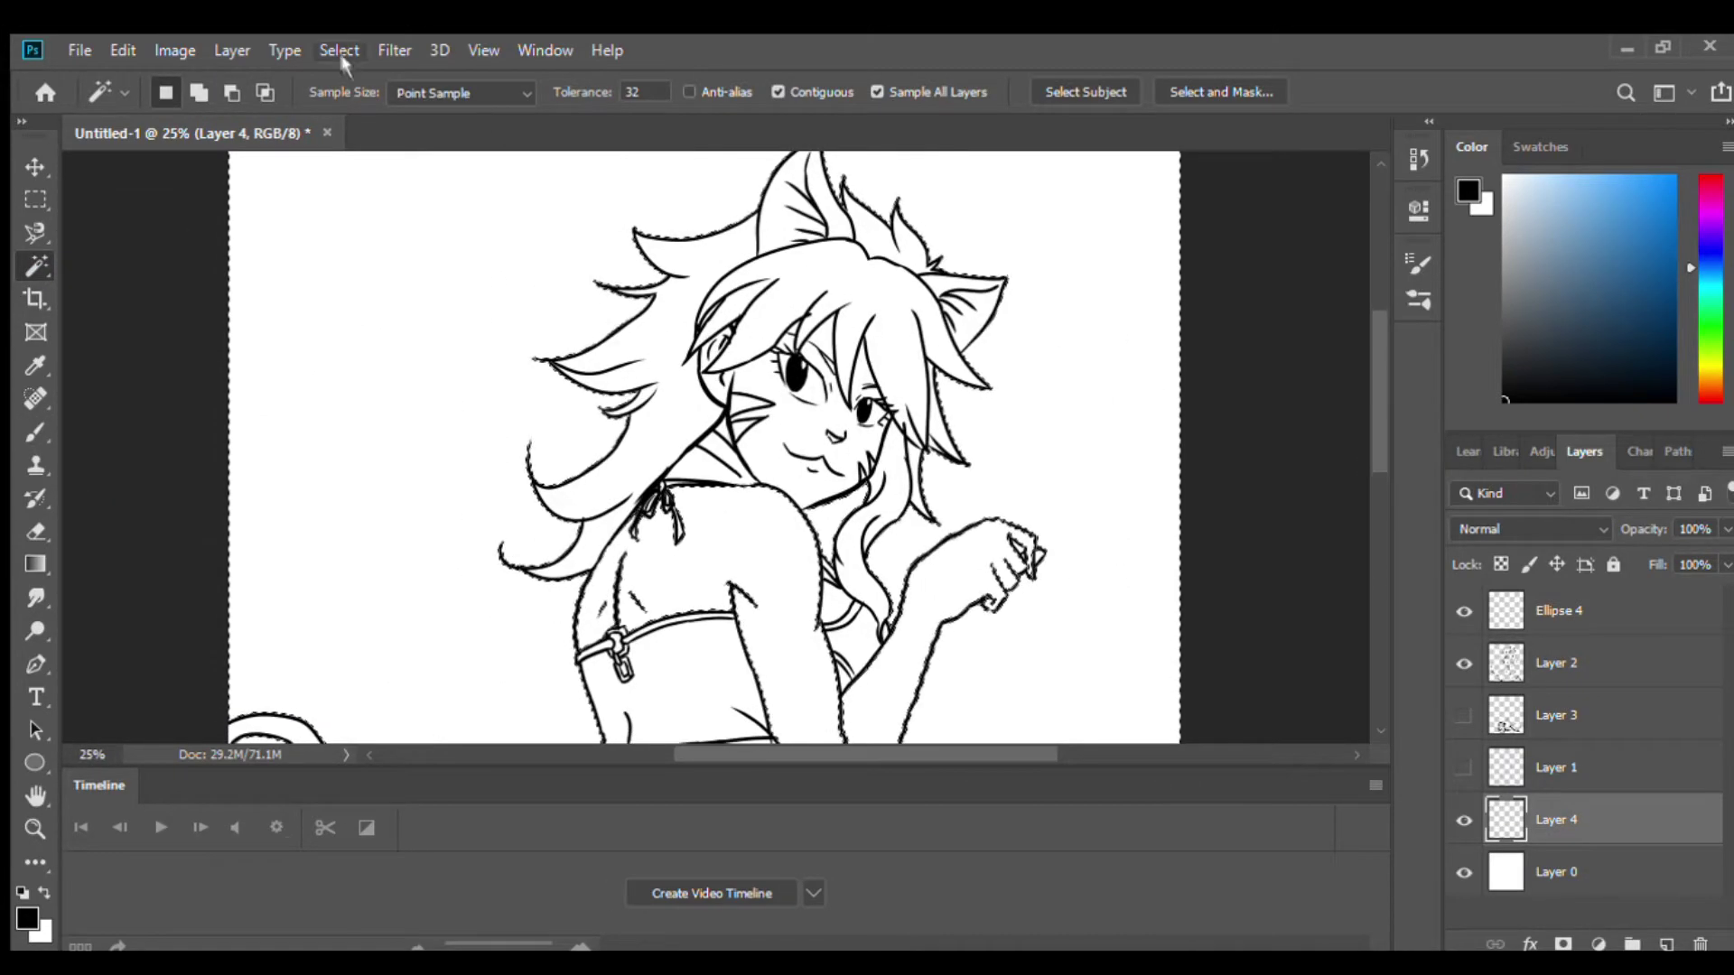
Choose a light orange-yellow foreground colour and switch to the Paint Bucket.
click(1635, 211)
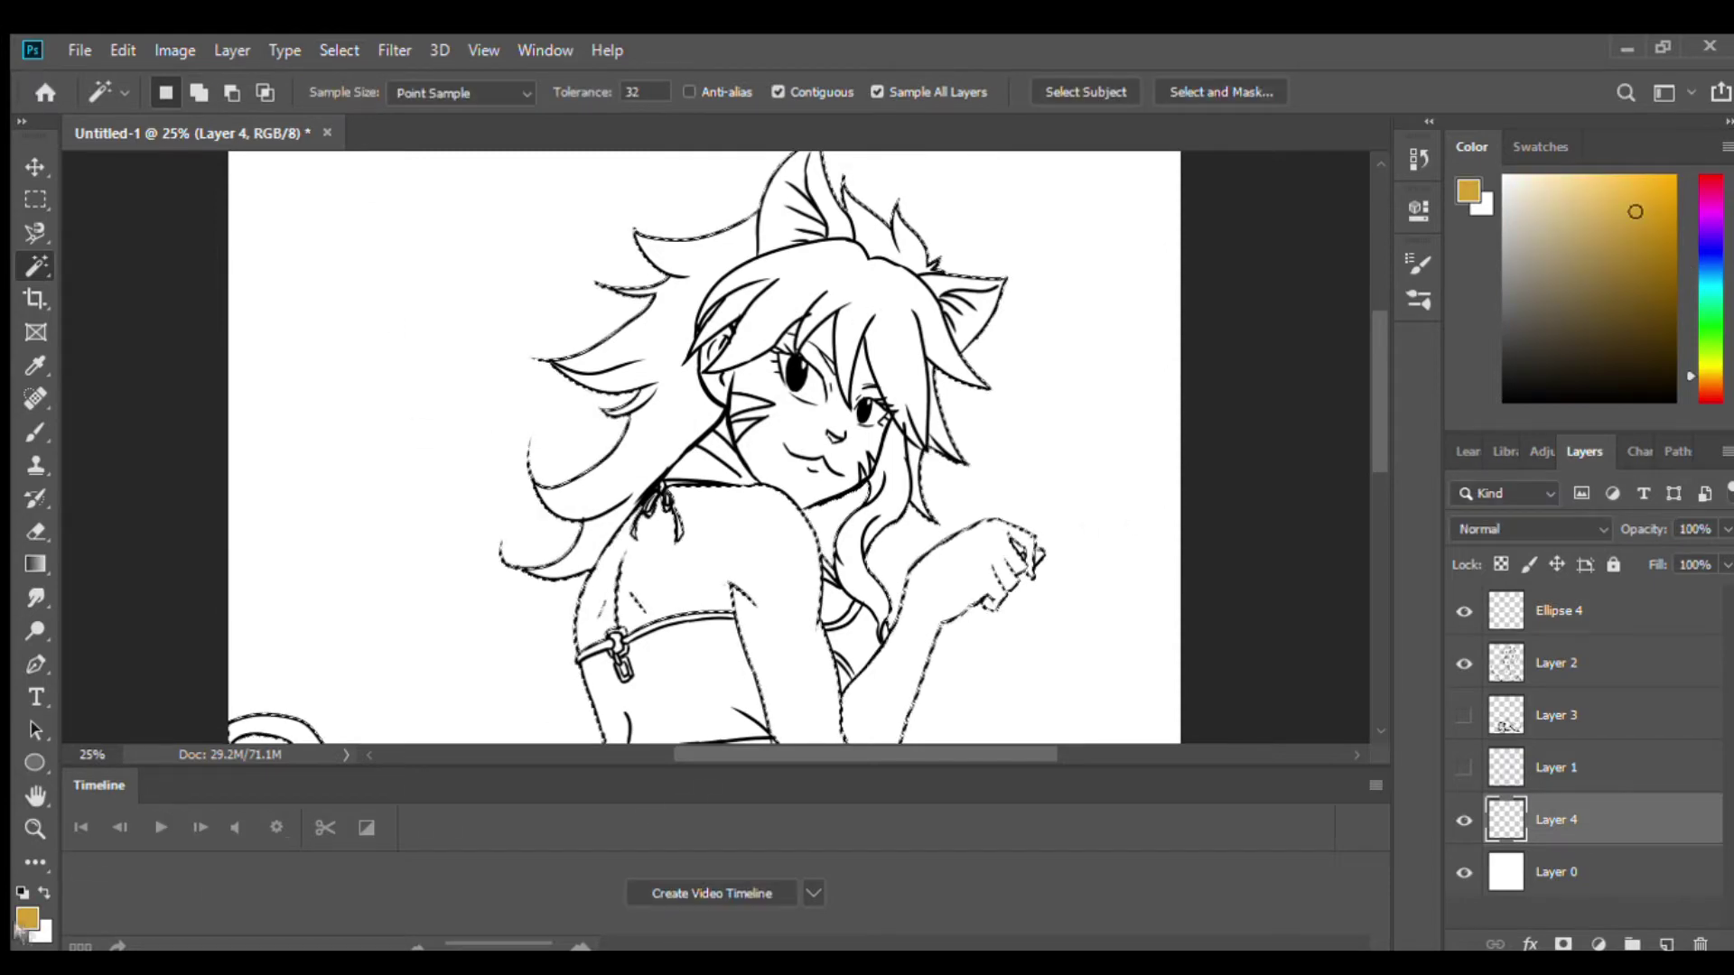
click(1609, 178)
key(g)
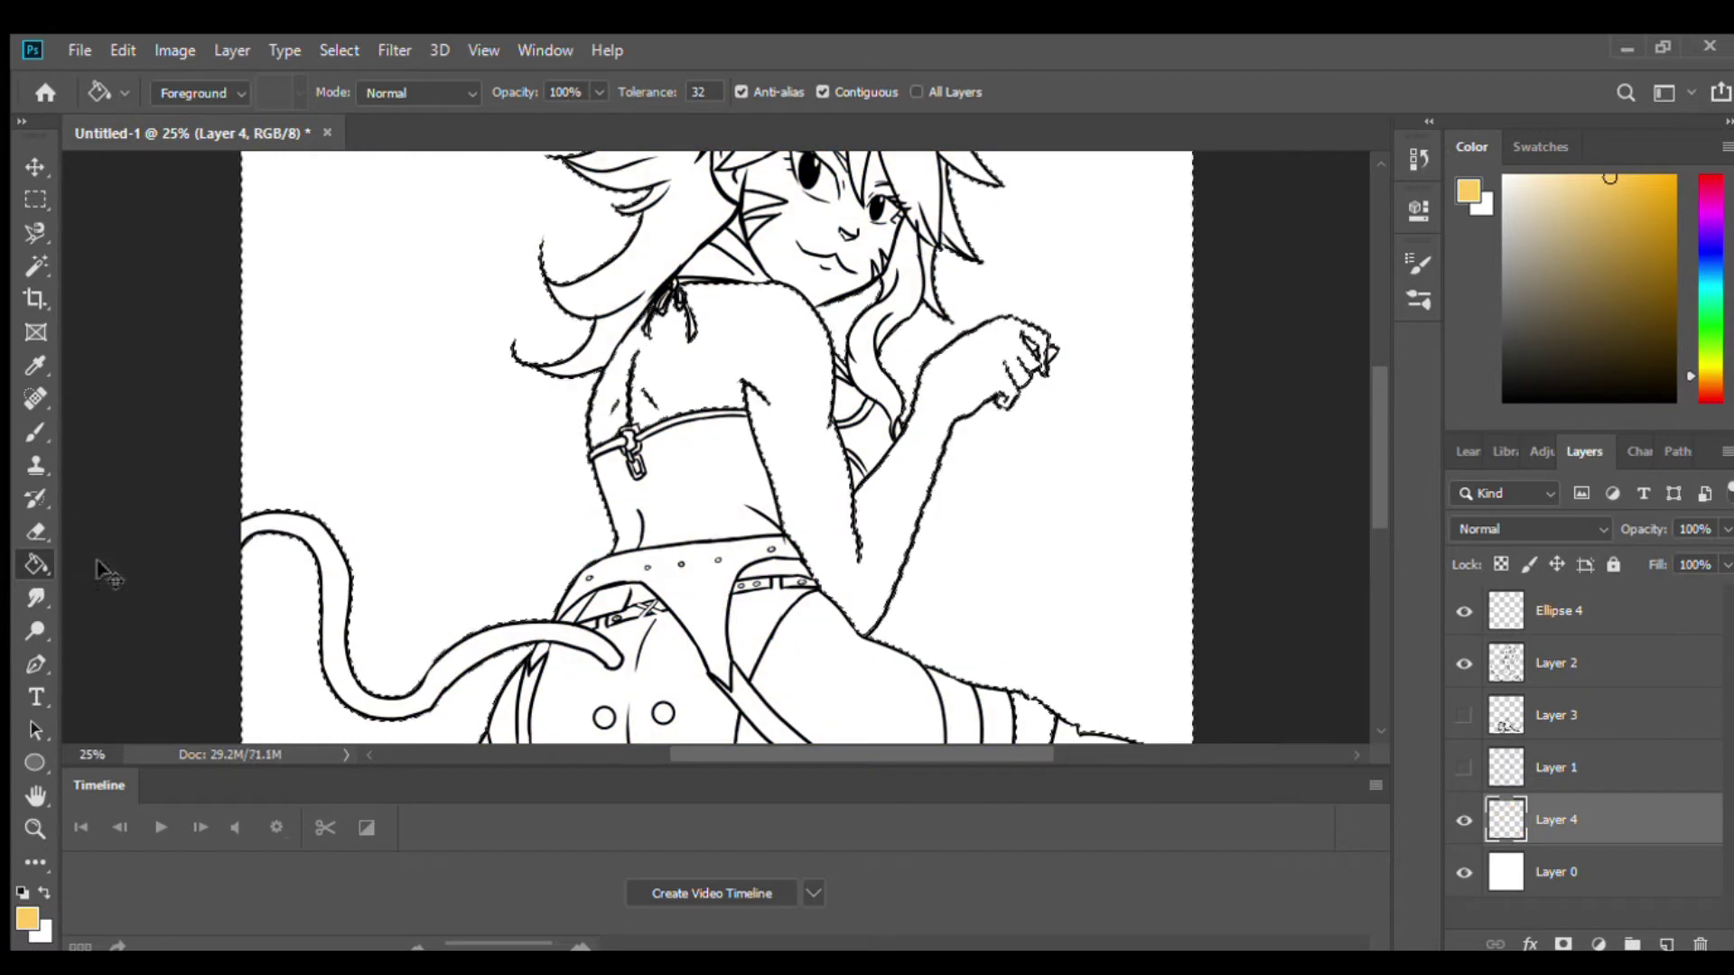
On Layer 2, erase and redraw the upper contour of the raised forearm in black up to the hand.
key(alt+bracketright)
key(m)
key(b)
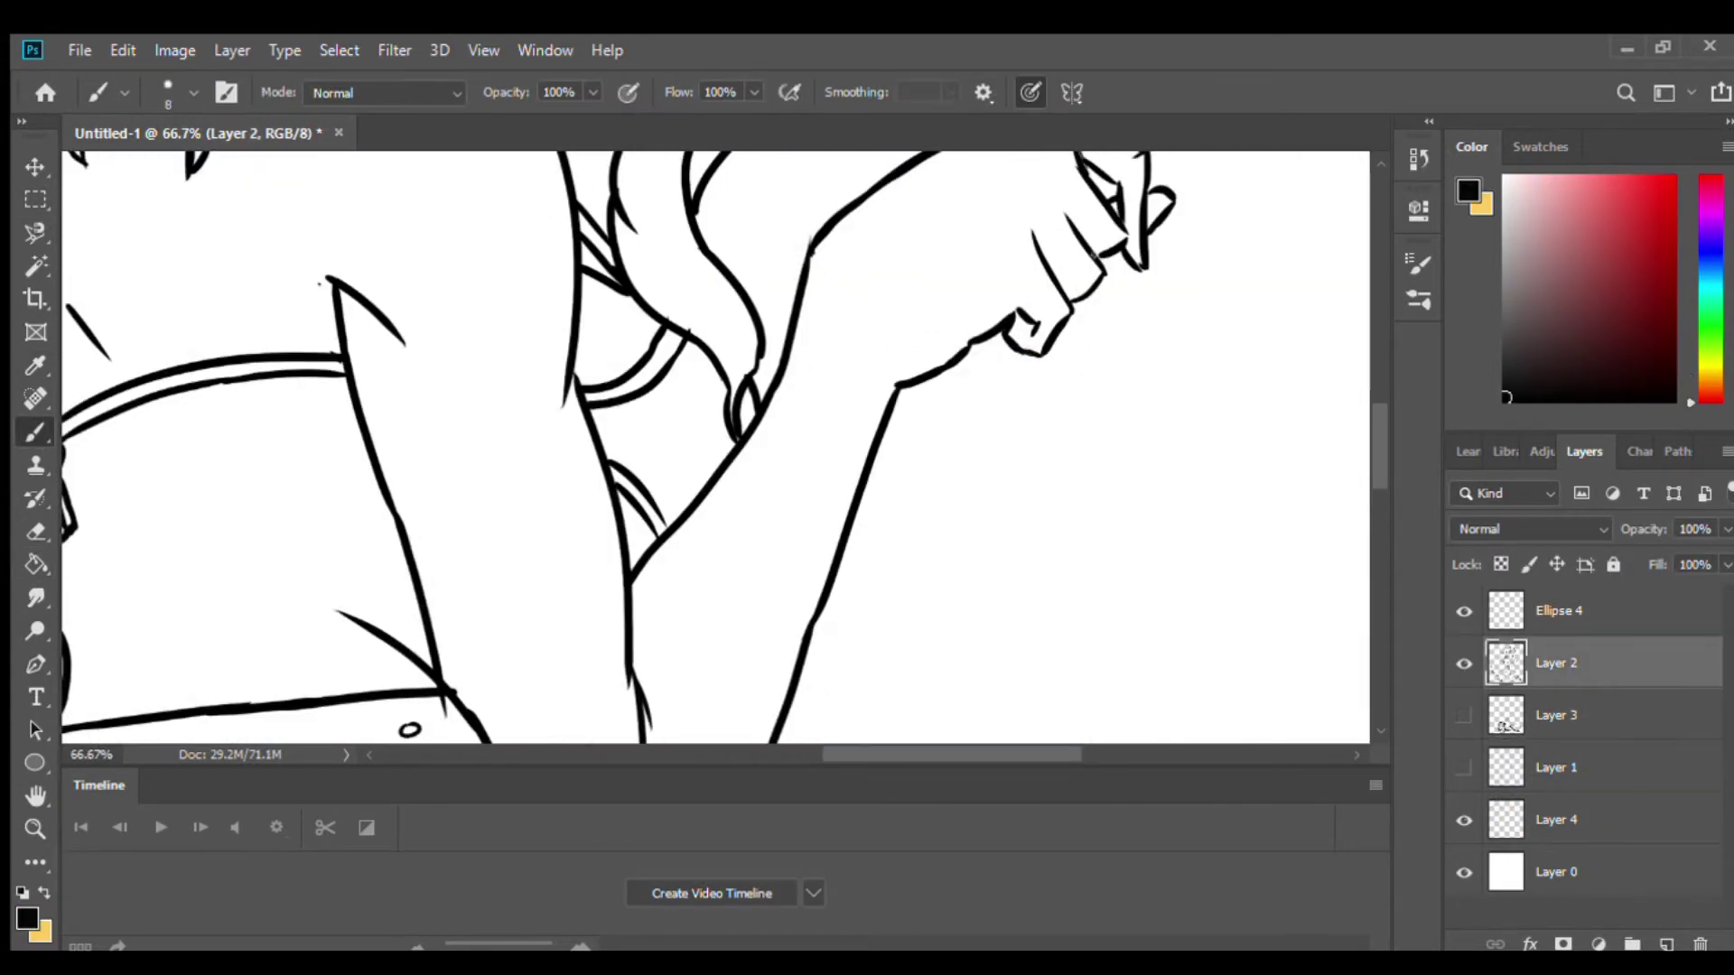
scroll(714, 447, up, 2)
key(e)
key(b)
key(e)
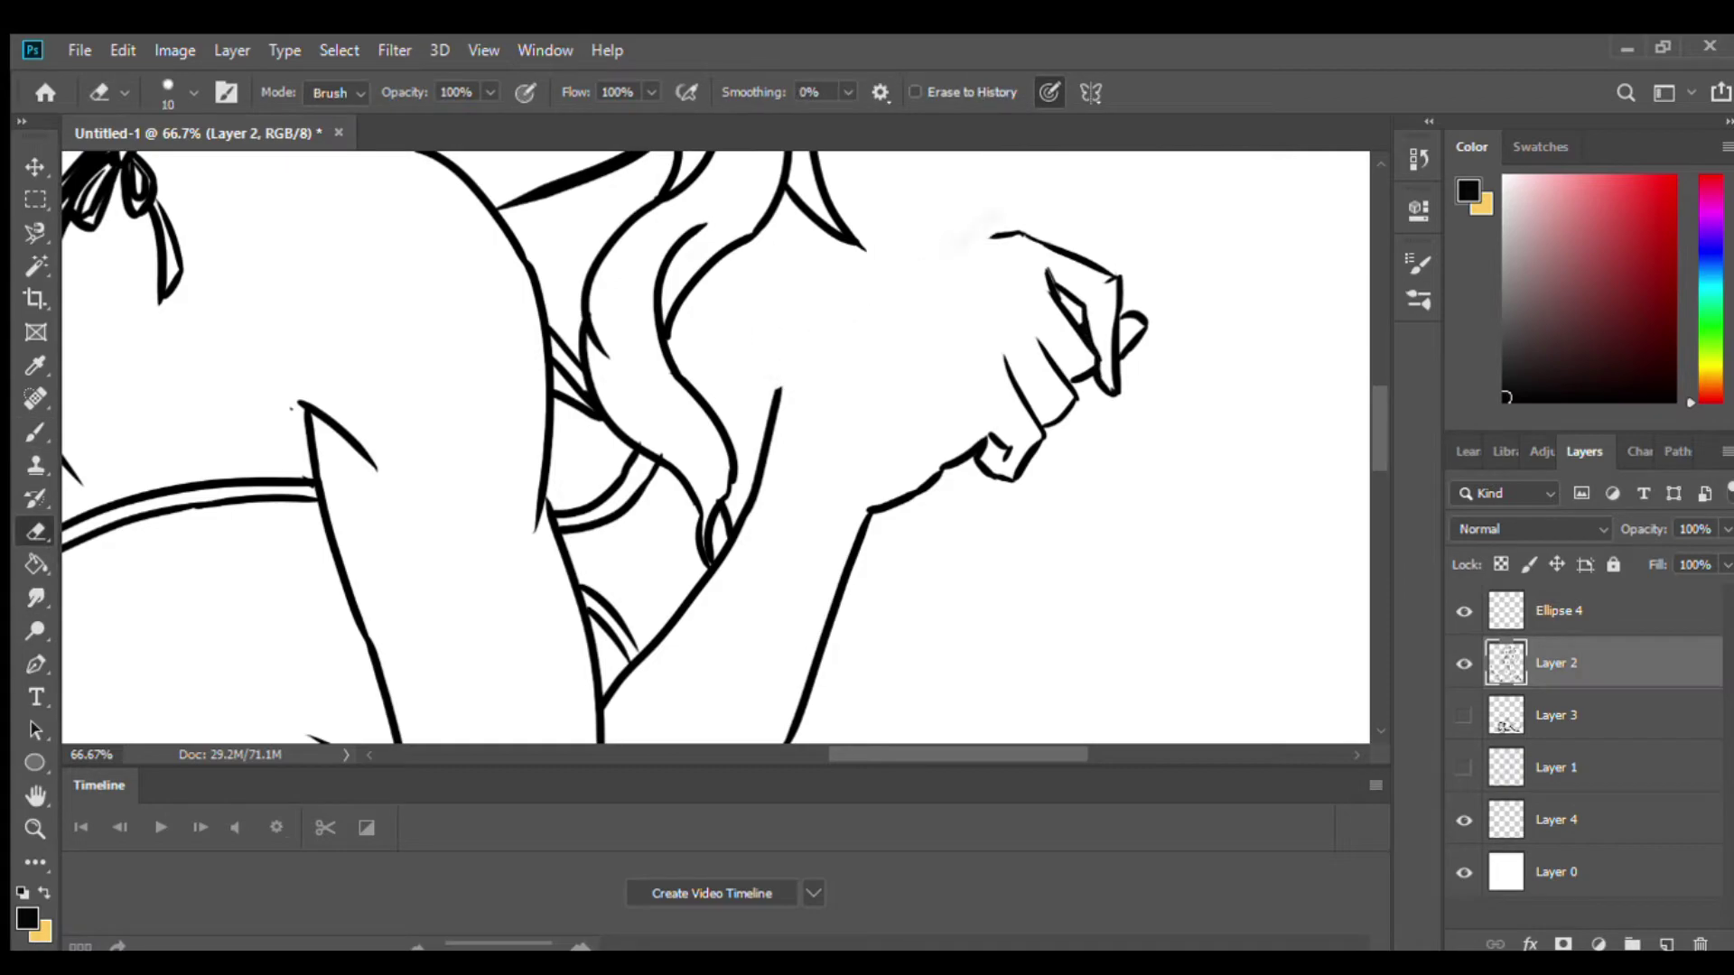
key(b)
drag(777, 393, 959, 237)
On Layer 4, select the whole figure with the Magic Wand and an inverted selection, and fill it with the orange-yellow.
scroll(863, 569, down, 3)
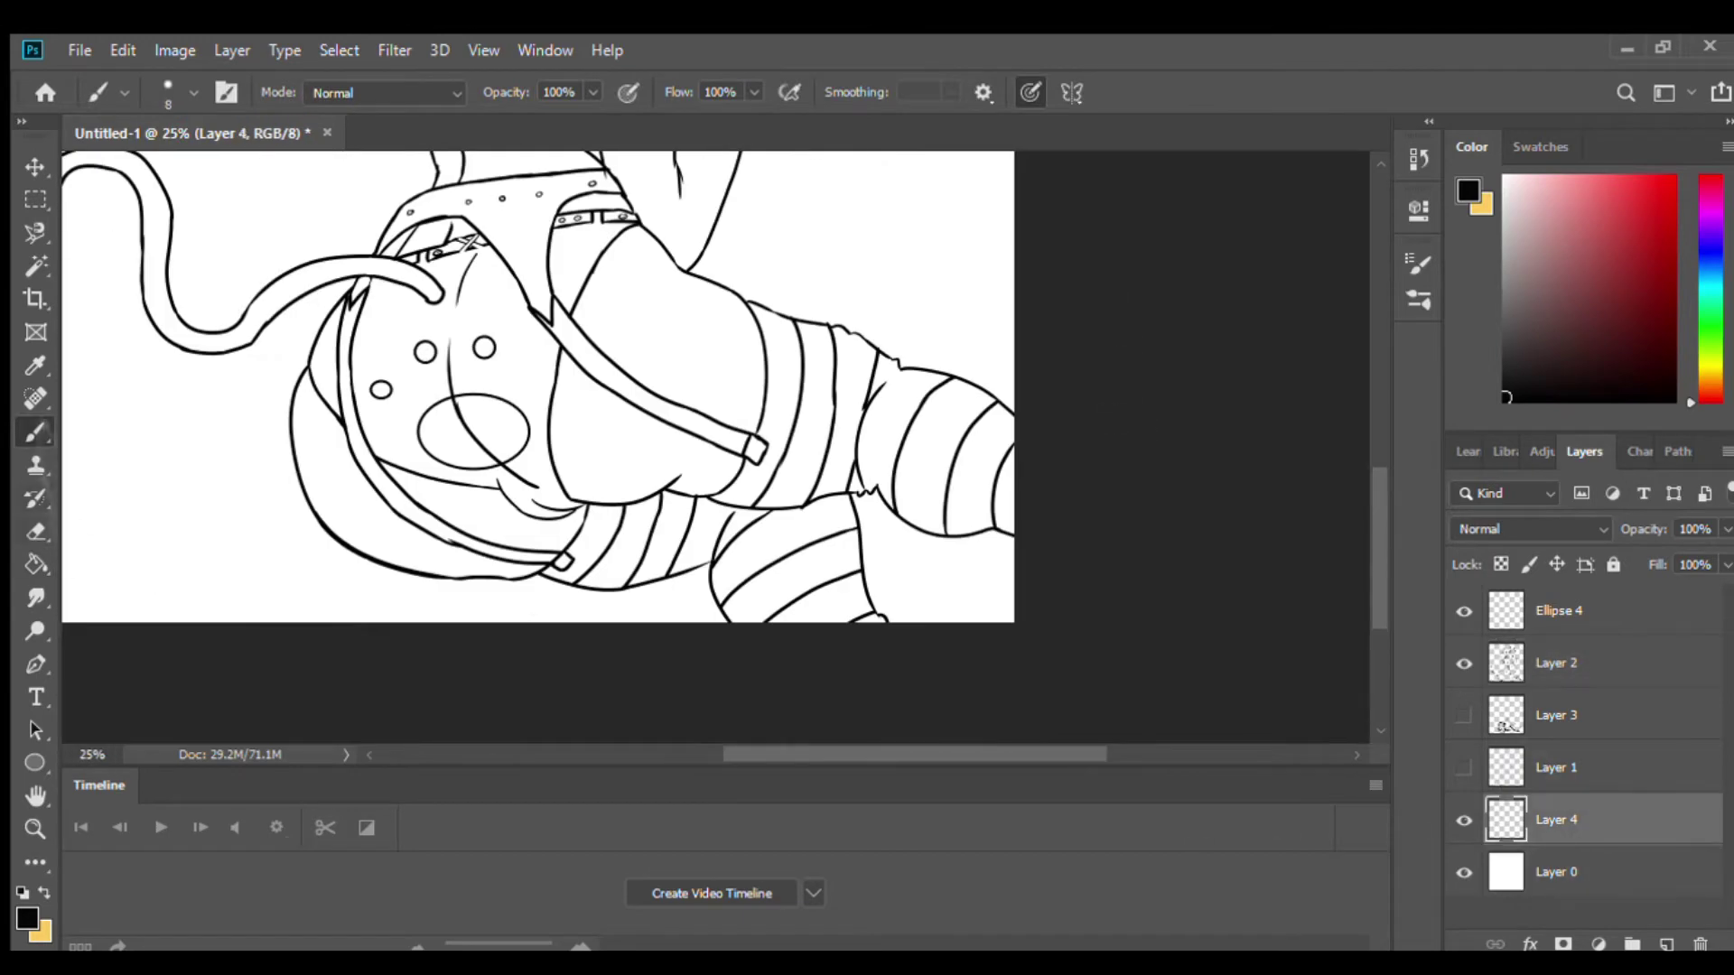
key(w)
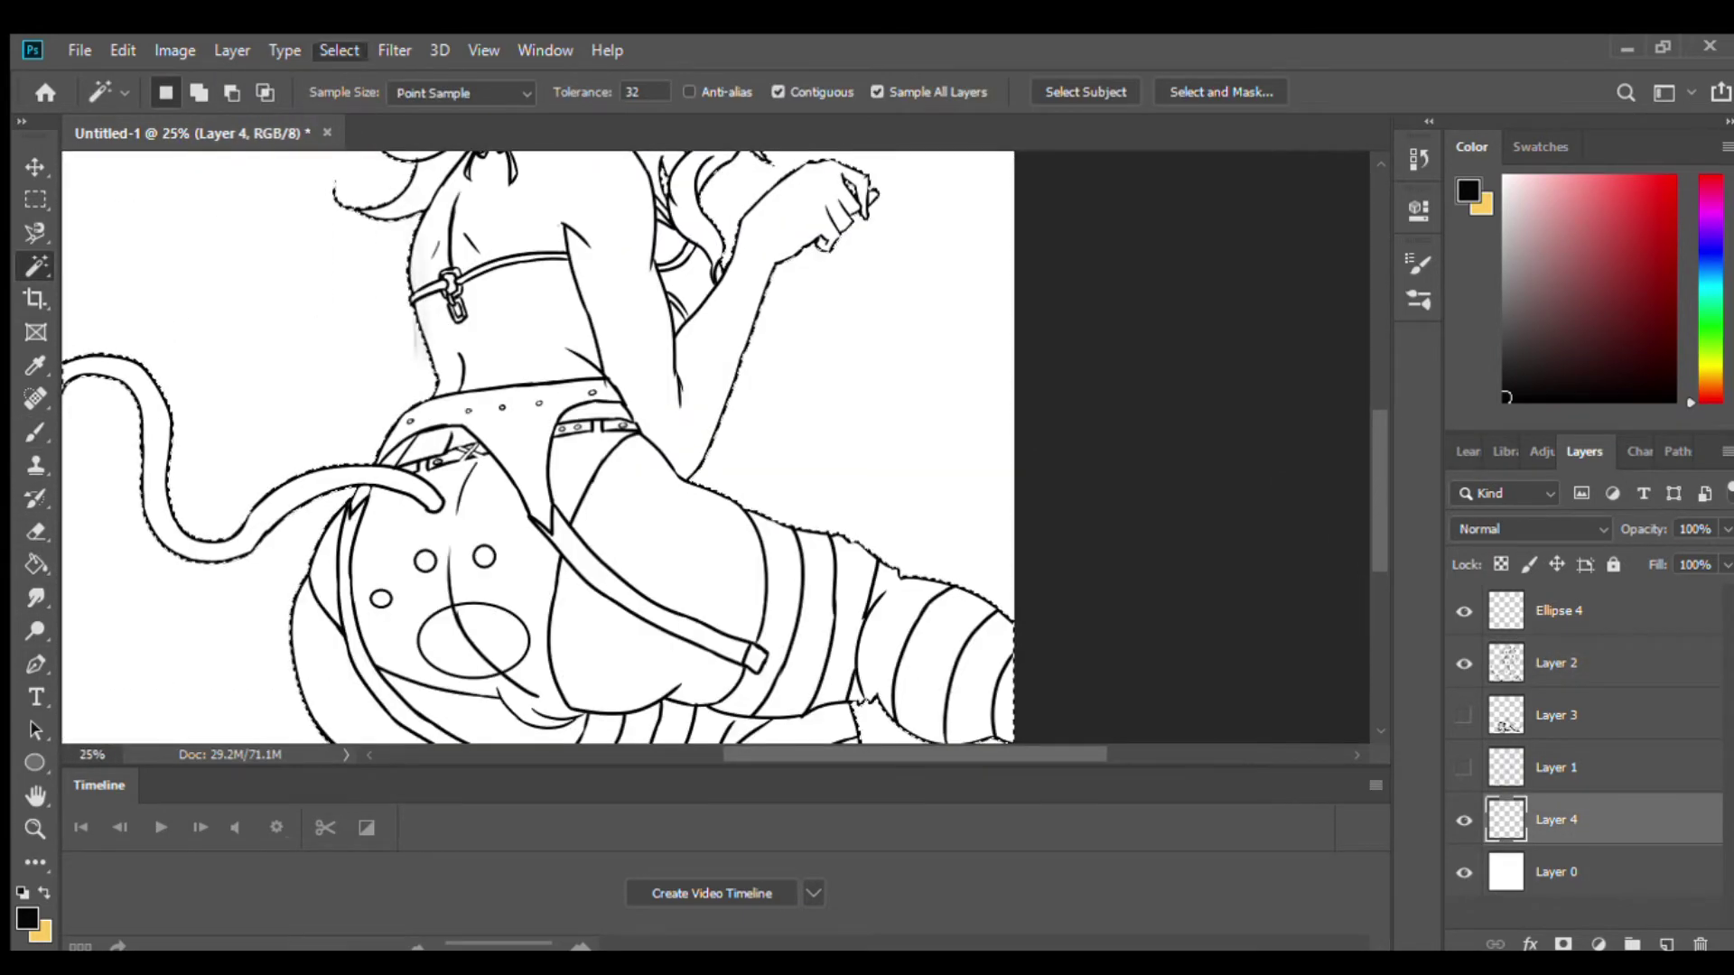
key(x)
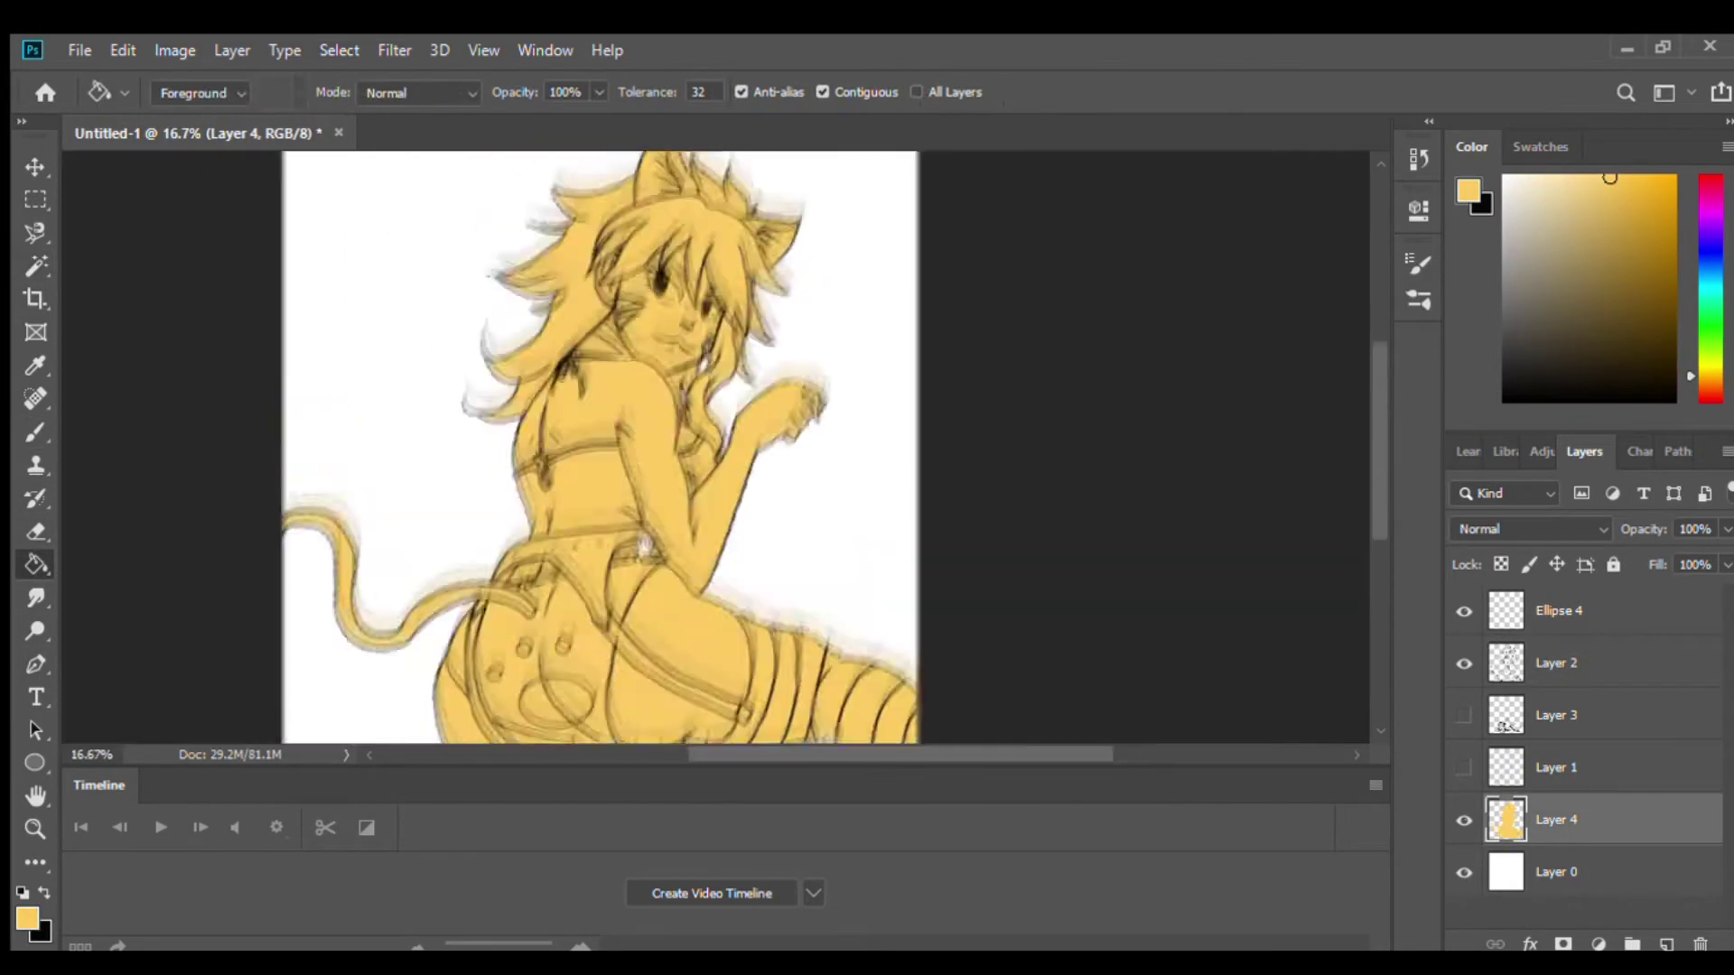
Create a new layer, choose a very dark purple, and select and fill the waistband area with it.
key(ctrl+shift+alt+n)
key(x)
key(i)
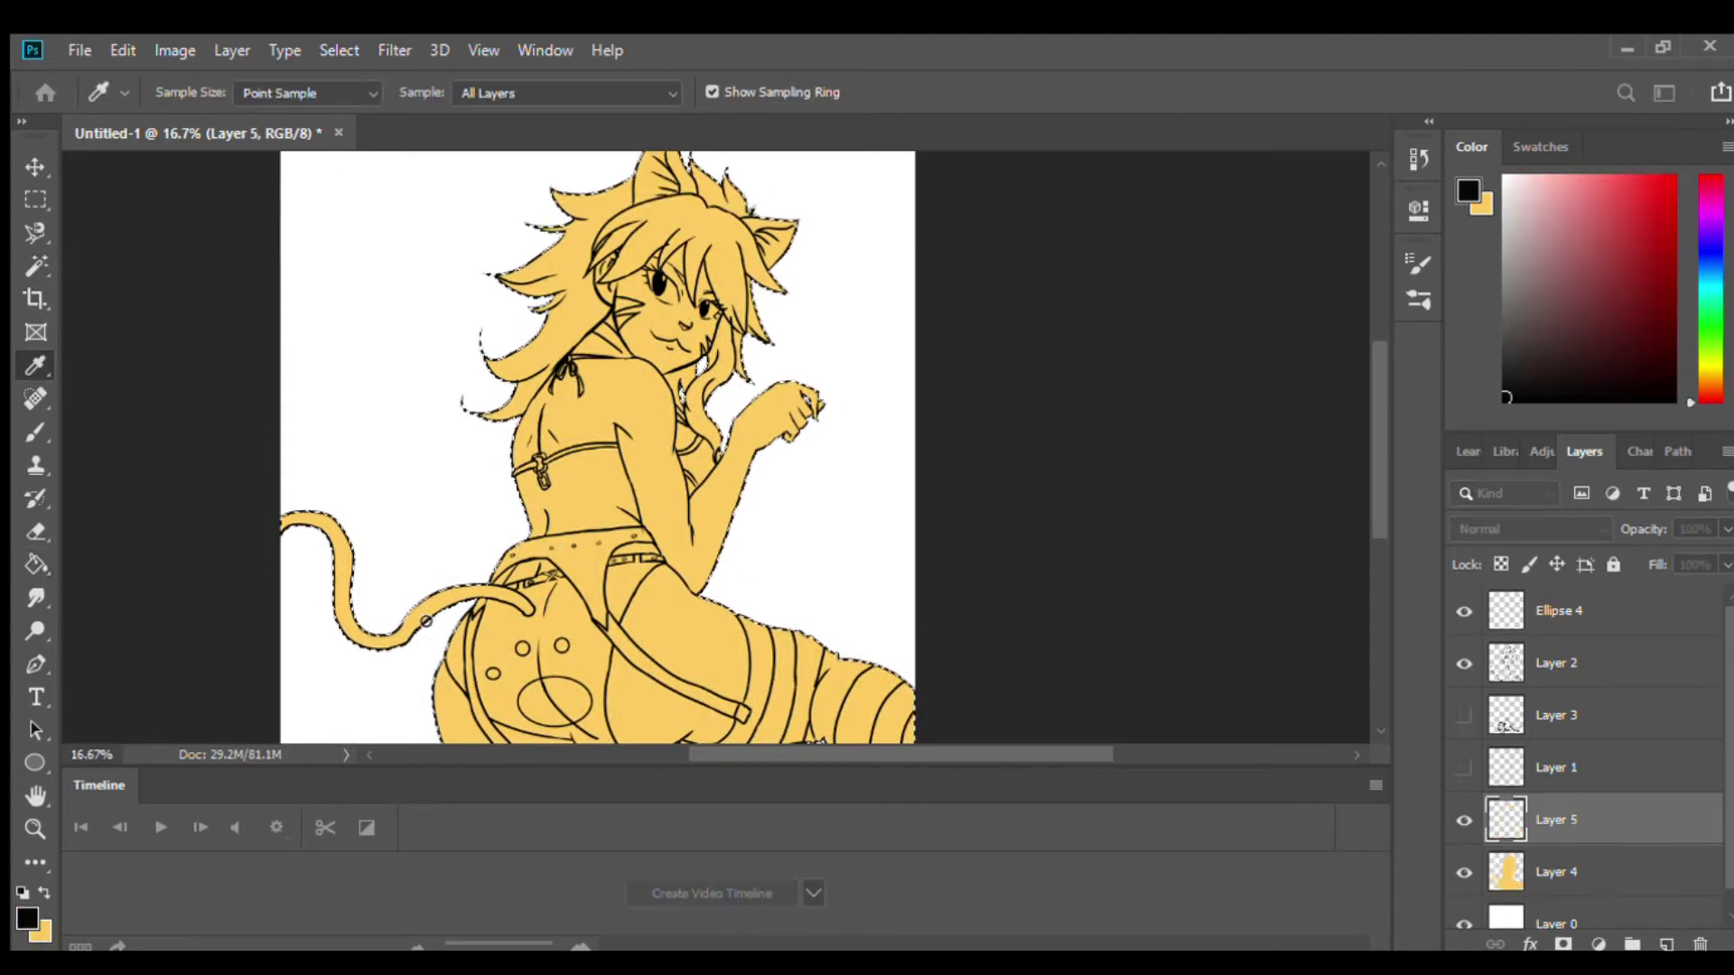
click(795, 421)
key(g)
key(w)
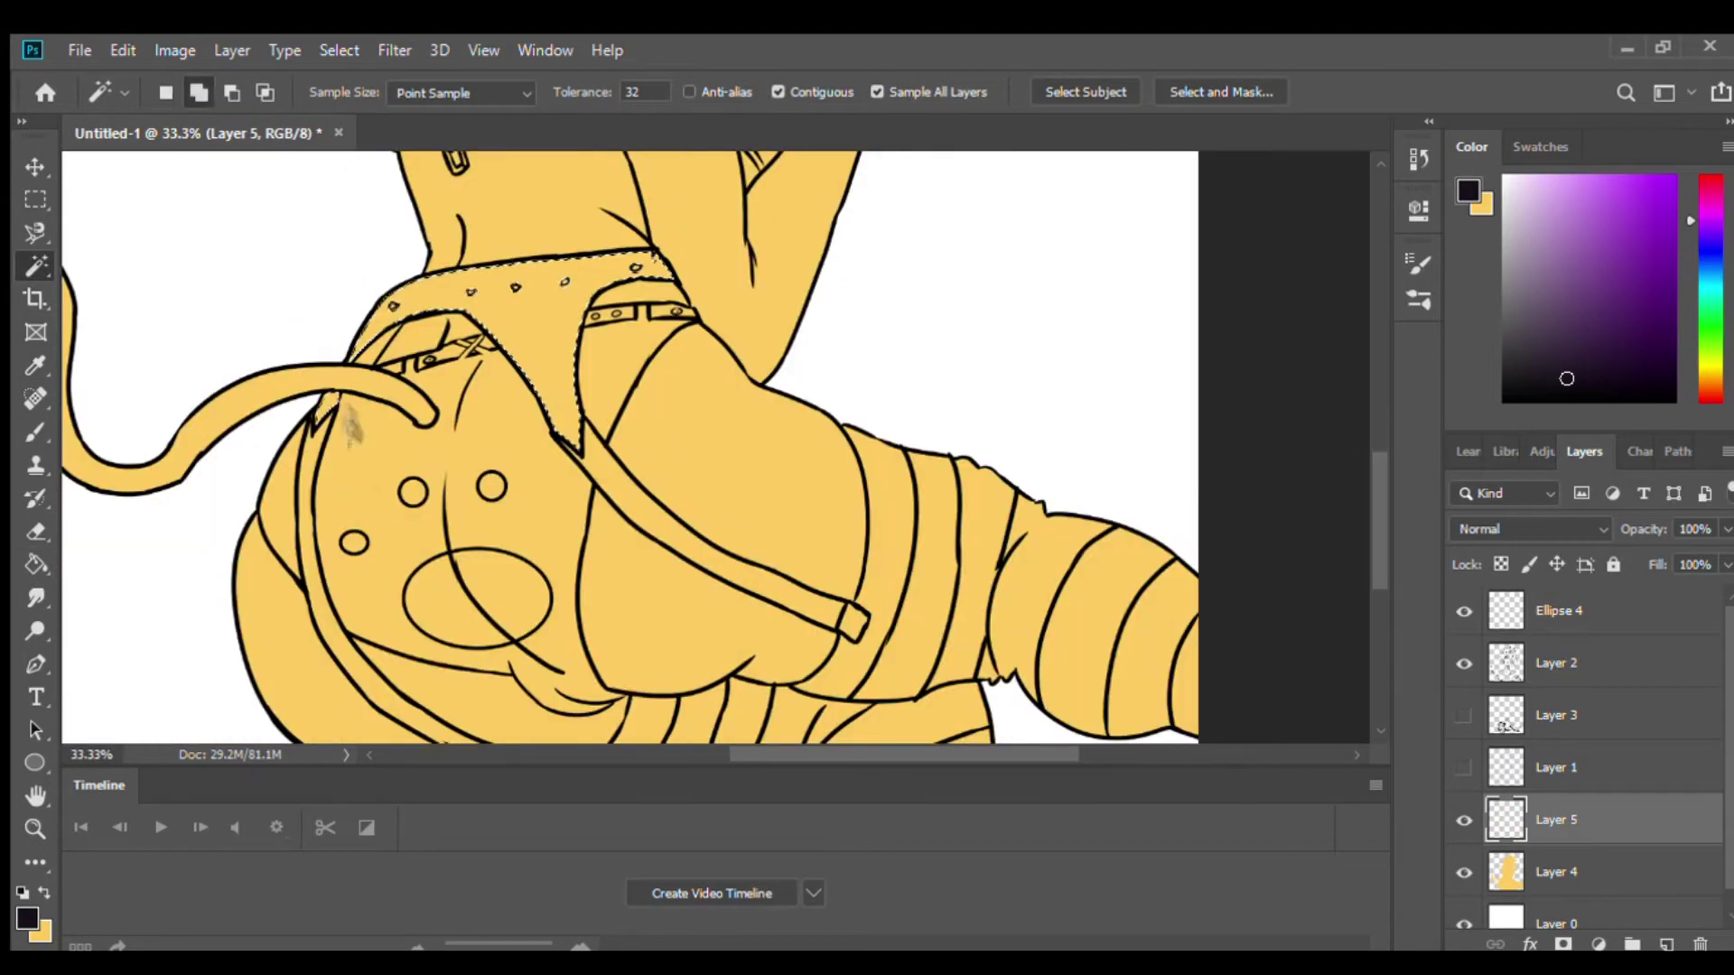
key(g)
click(542, 397)
key(m)
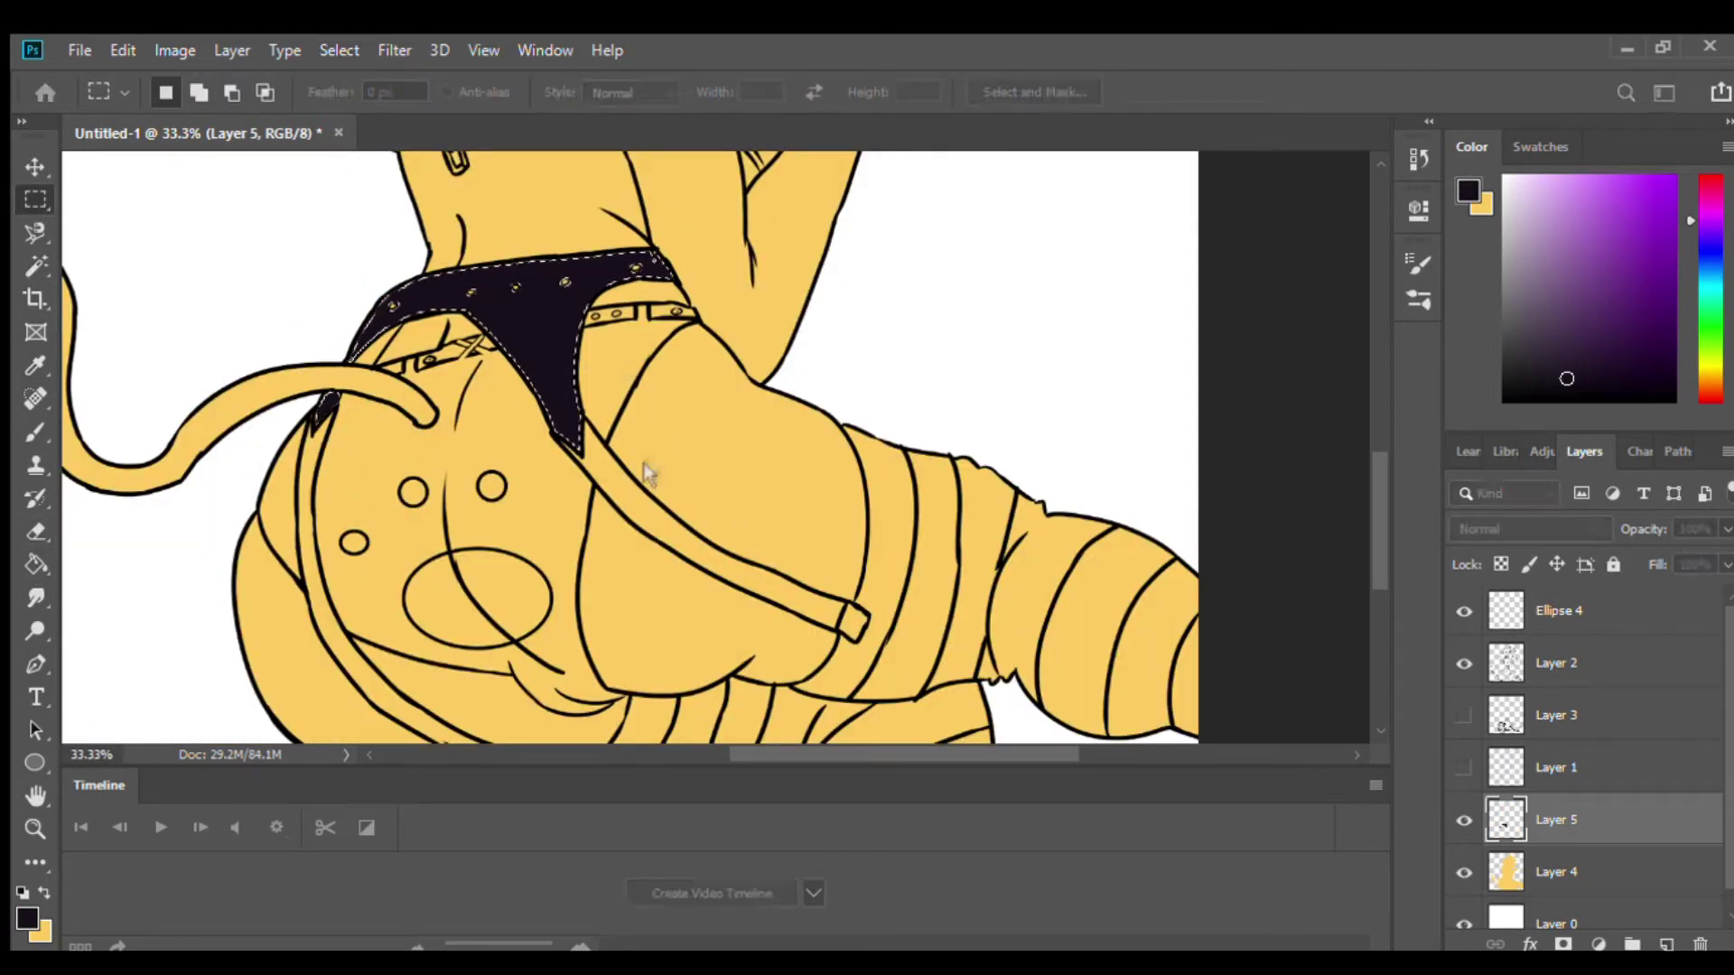
Paint dark purple over the unfilled studs, edge gaps and pointed ends of the waistband with the size 15 brush.
key(g)
key(b)
key(ctrl+plus)
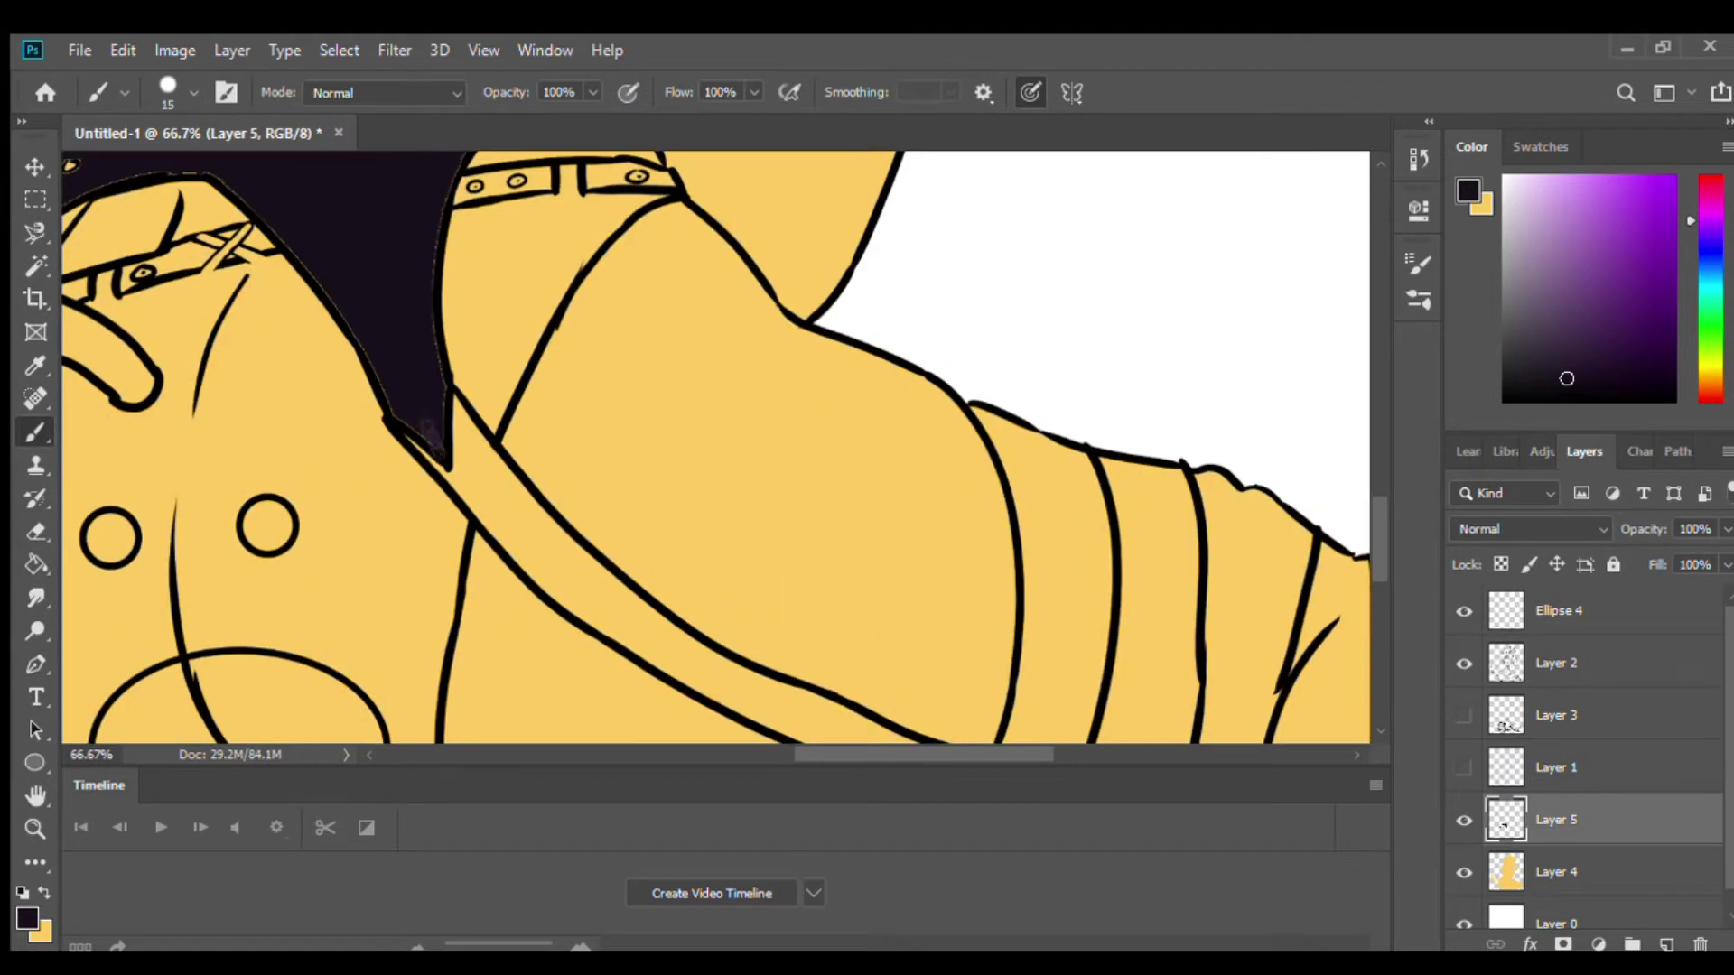
scroll(715, 447, up, 3)
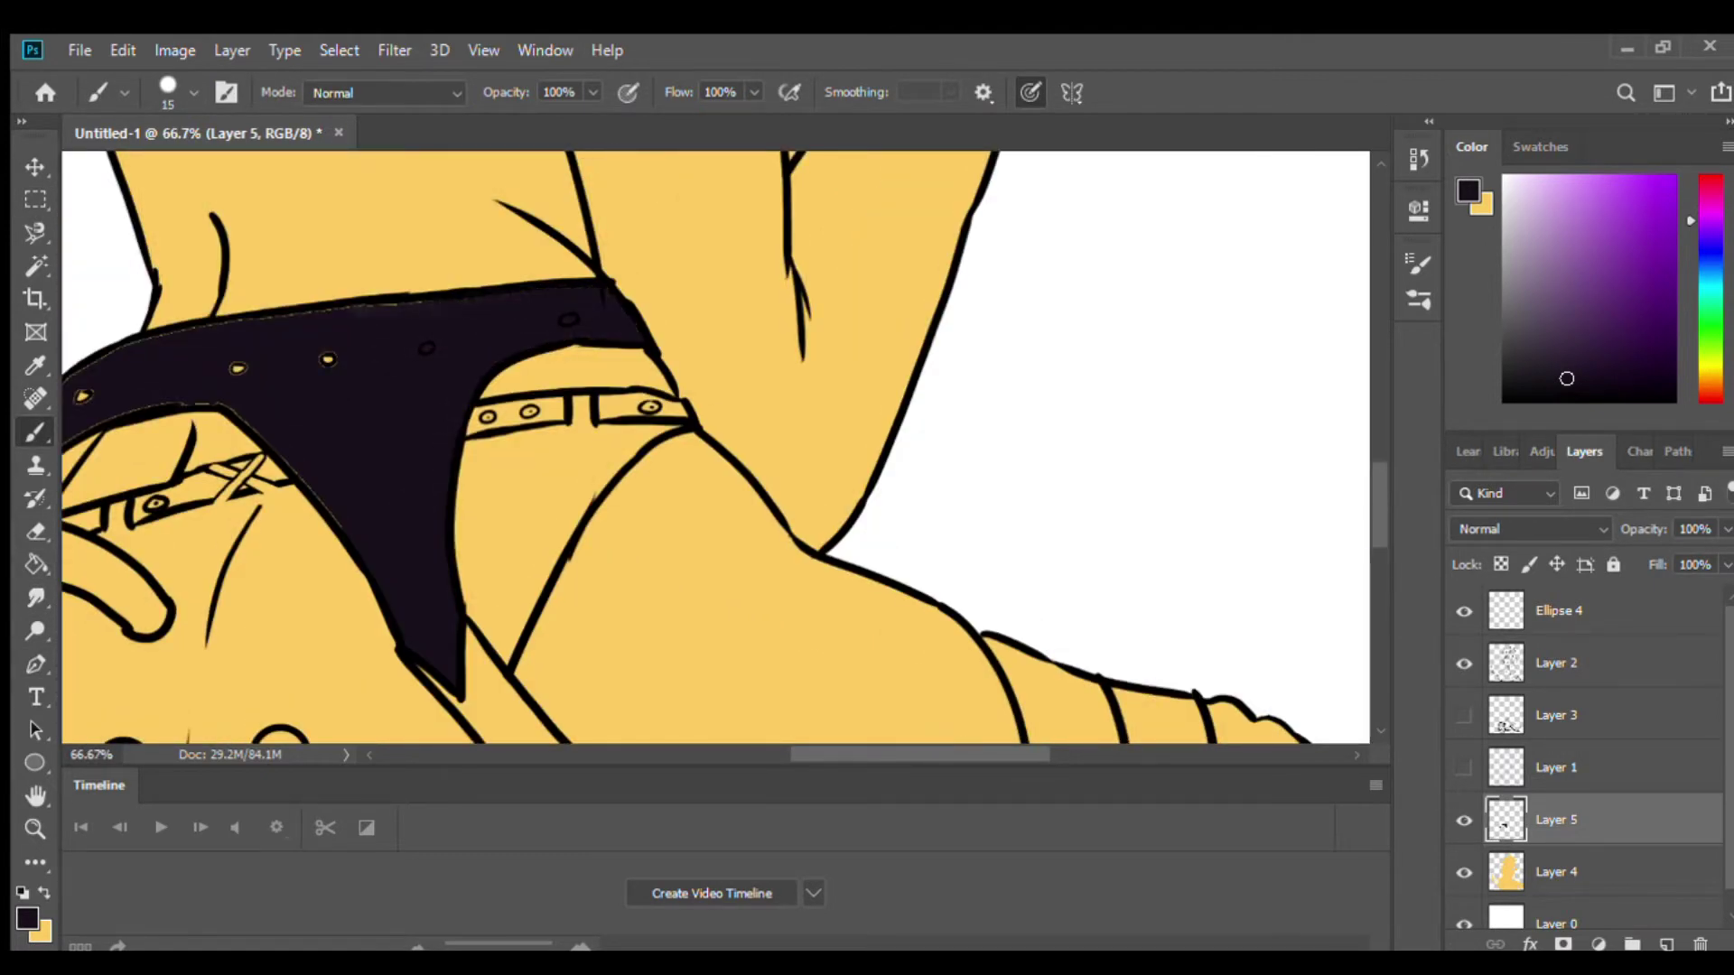
scroll(715, 447, left, 4)
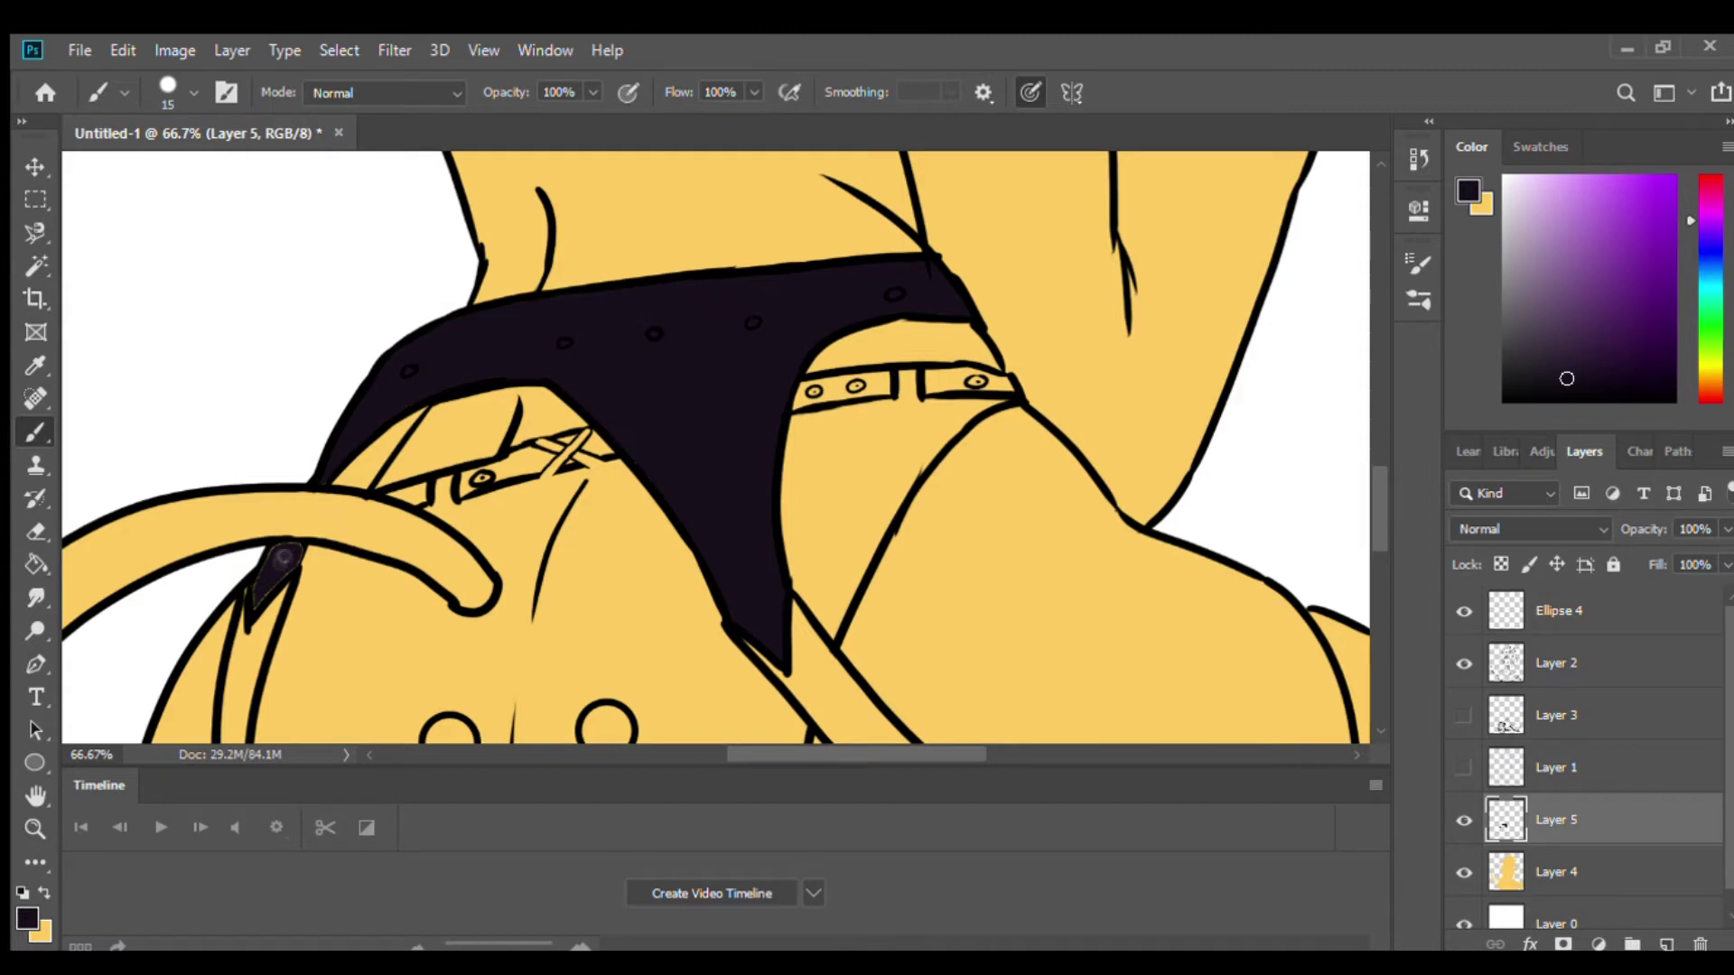
Select the large seat area of the shorts around the paw print, fill it with dark purple and deselect.
key(ctrl+minus)
key(w)
click(632, 469)
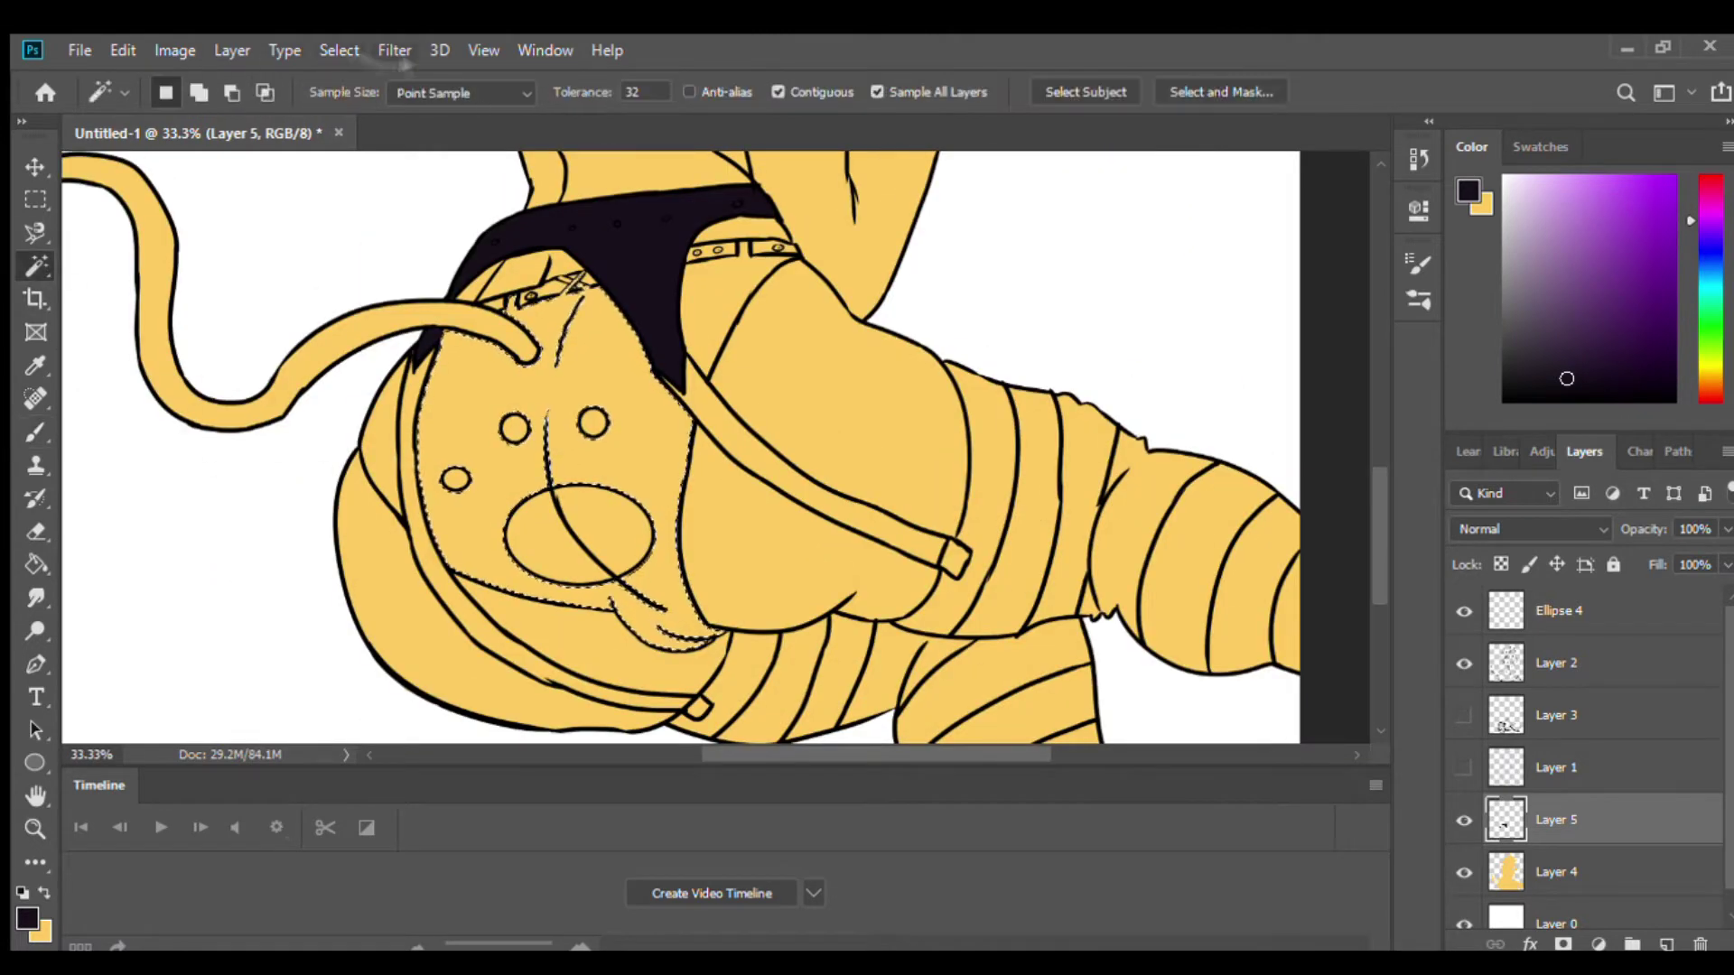
key(alt+BackSpace)
key(b)
key(ctrl+d)
key(ctrl+plus)
key(ctrl+plus)
scroll(716, 447, up, 3)
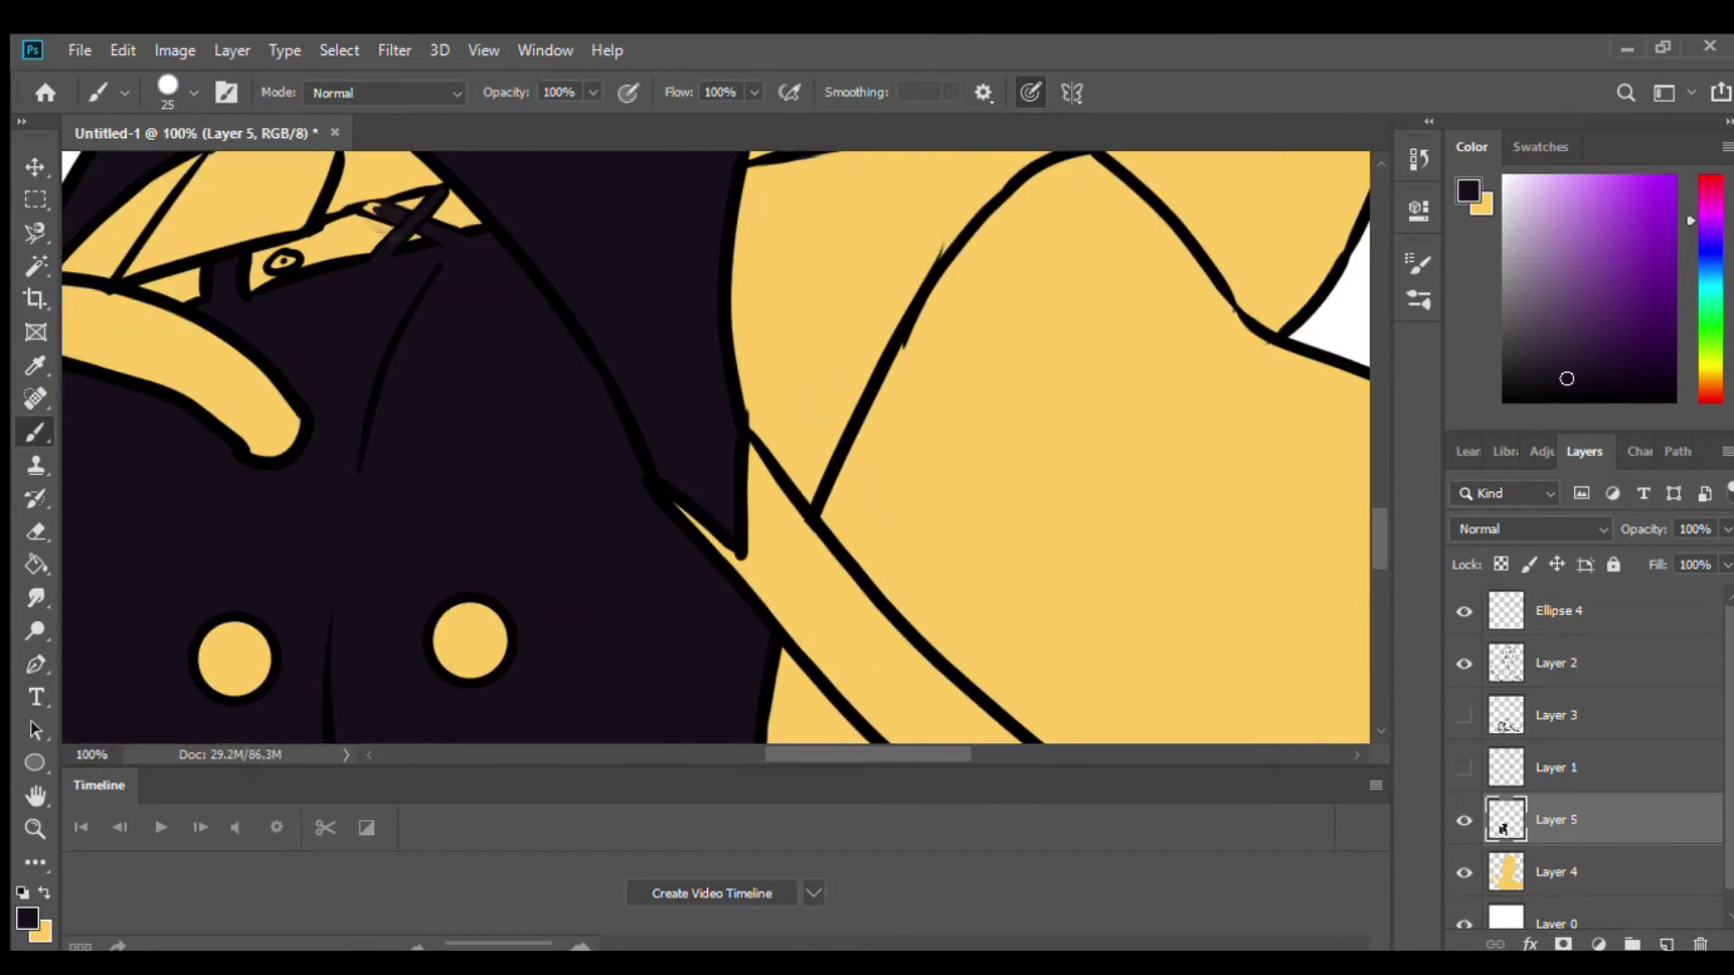
Paint the remaining gaps and side panels of the shorts dark purple with the size 25 brush.
key(ctrl+minus)
key(ctrl+plus)
mouse_move(903, 221)
mouse_down()
mouse_move(809, 316)
mouse_move(889, 307)
mouse_move(750, 369)
mouse_move(655, 556)
mouse_up()
mouse_move(704, 316)
mouse_down()
mouse_move(560, 348)
mouse_move(617, 633)
mouse_up()
drag(612, 540, 627, 480)
key(ctrl+minus)
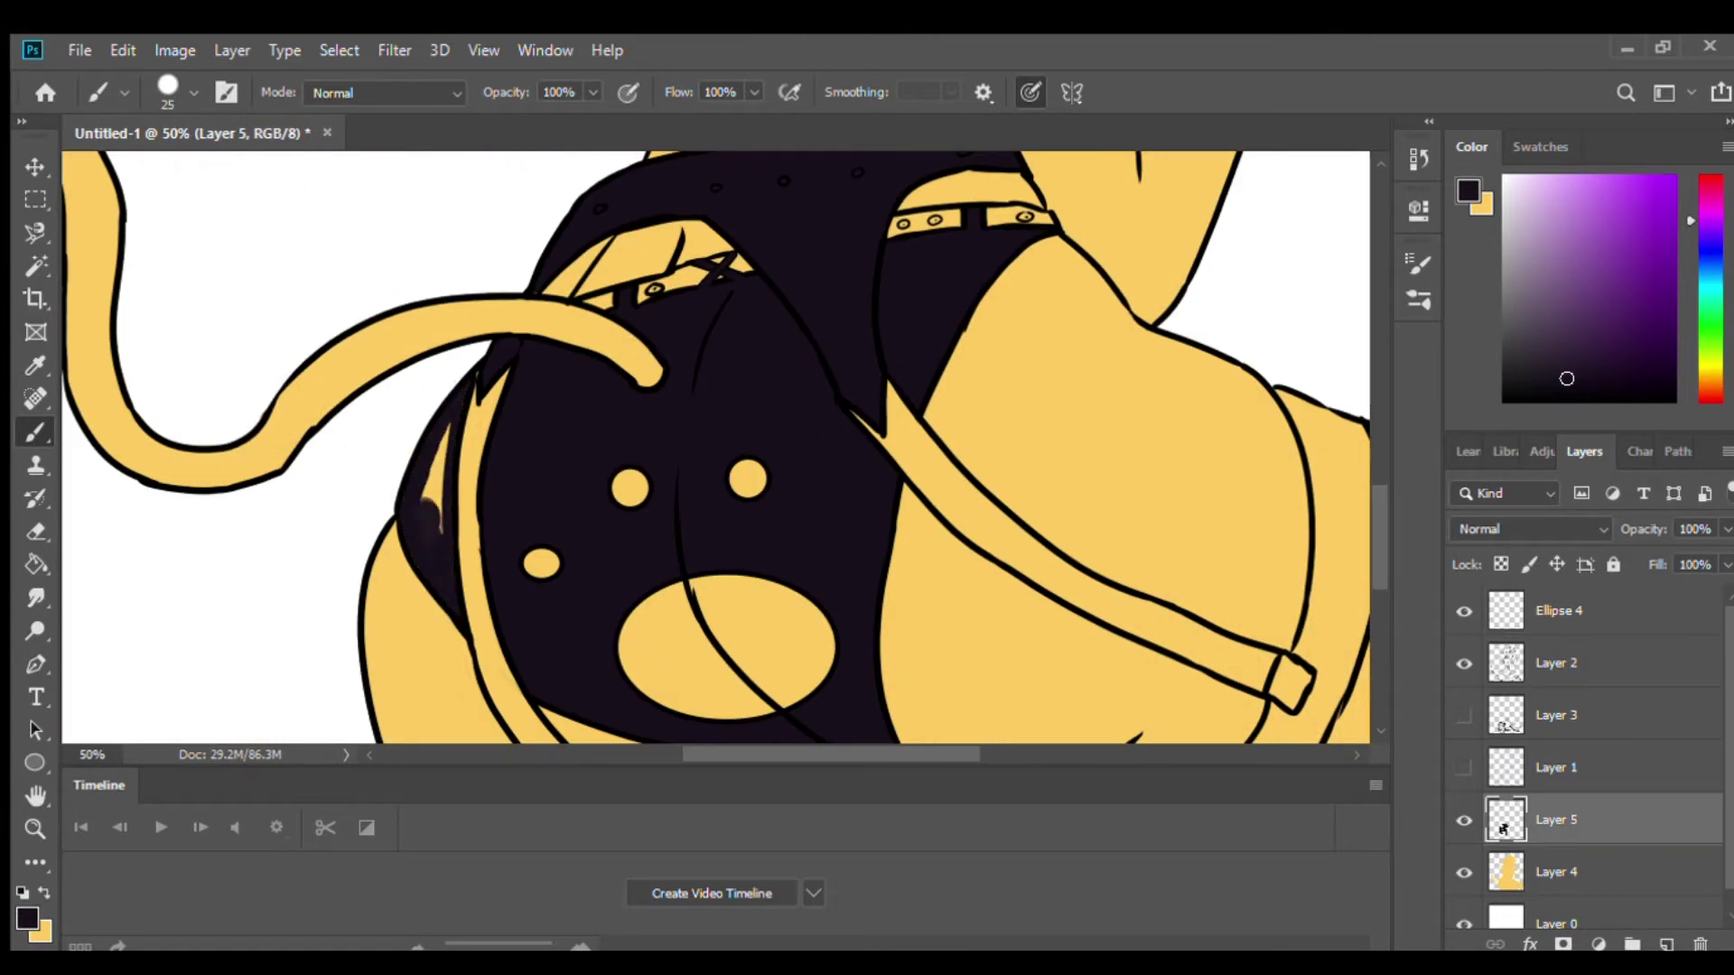
drag(434, 429, 427, 533)
Select alternate stocking stripes on both legs and fill them with dark purple.
key(ctrl+minus)
drag(908, 730, 588, 505)
key(w)
shift+click(696, 307)
shift+click(736, 353)
shift+click(795, 352)
shift+click(840, 388)
shift+click(885, 397)
shift+click(913, 411)
key(g)
click(700, 325)
click(767, 343)
click(836, 380)
click(704, 465)
click(578, 460)
Select the remaining yellow stocking stripes on both legs and fill them with medium purple.
key(w)
key(x)
click(1666, 242)
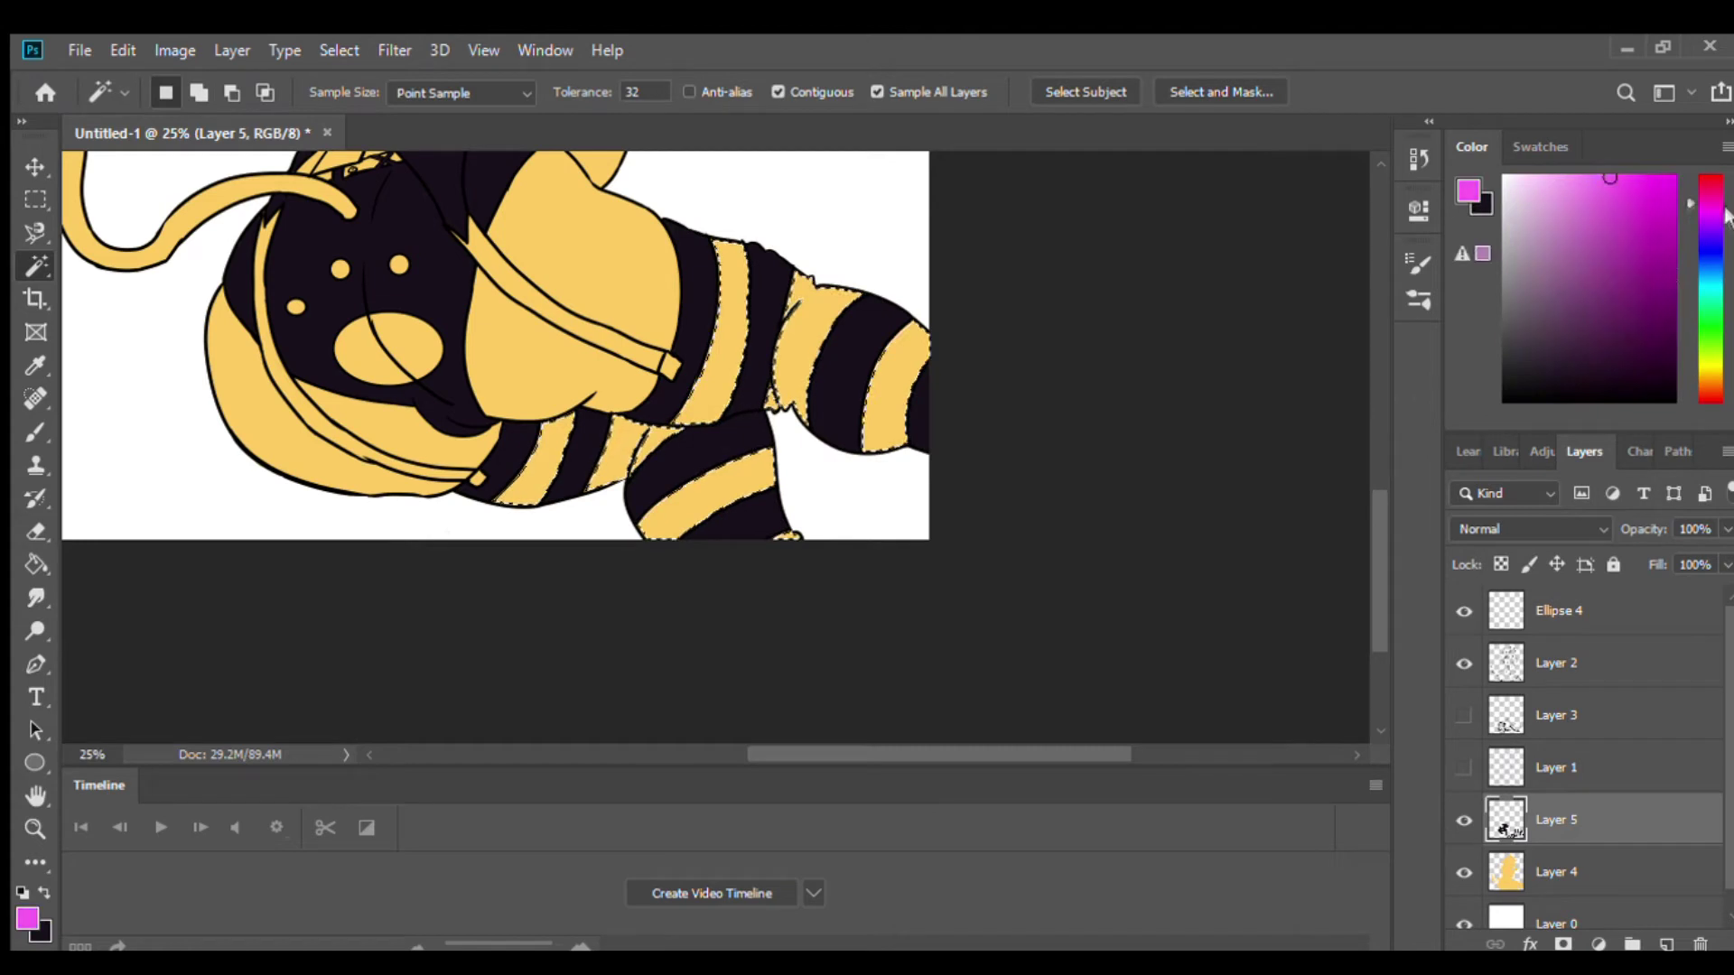
key(g)
click(714, 492)
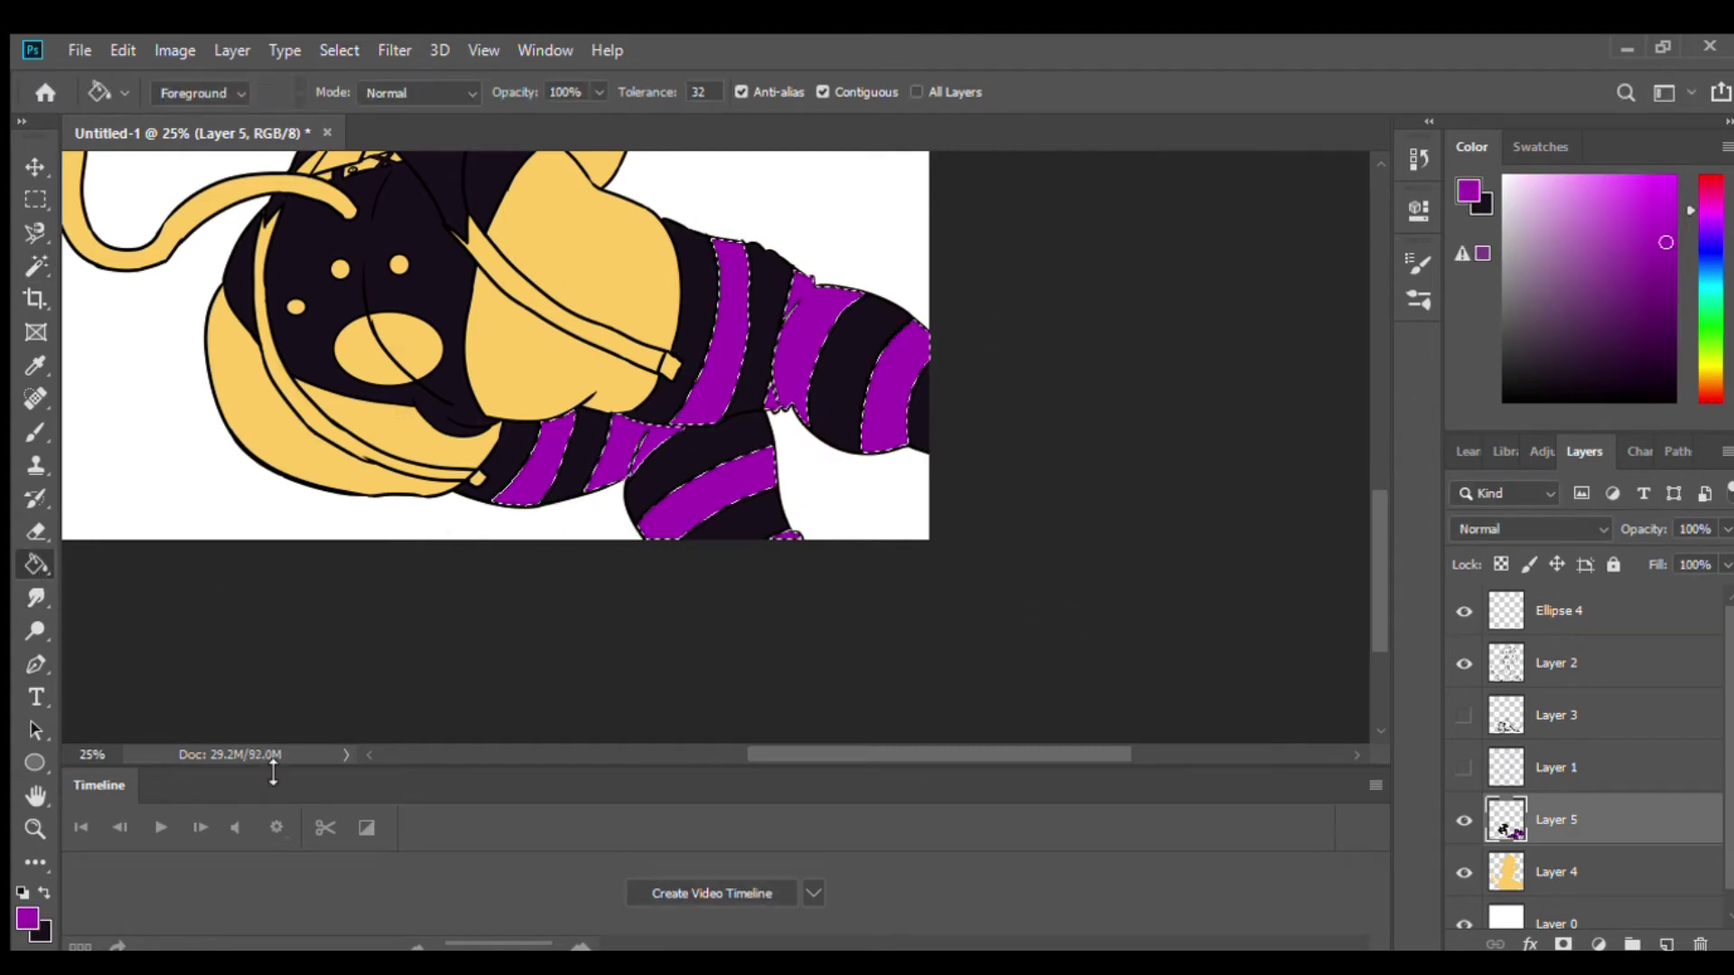
Select the paw print and both garter straps, fill them with bright magenta and deselect.
click(1637, 176)
key(w)
click(388, 347)
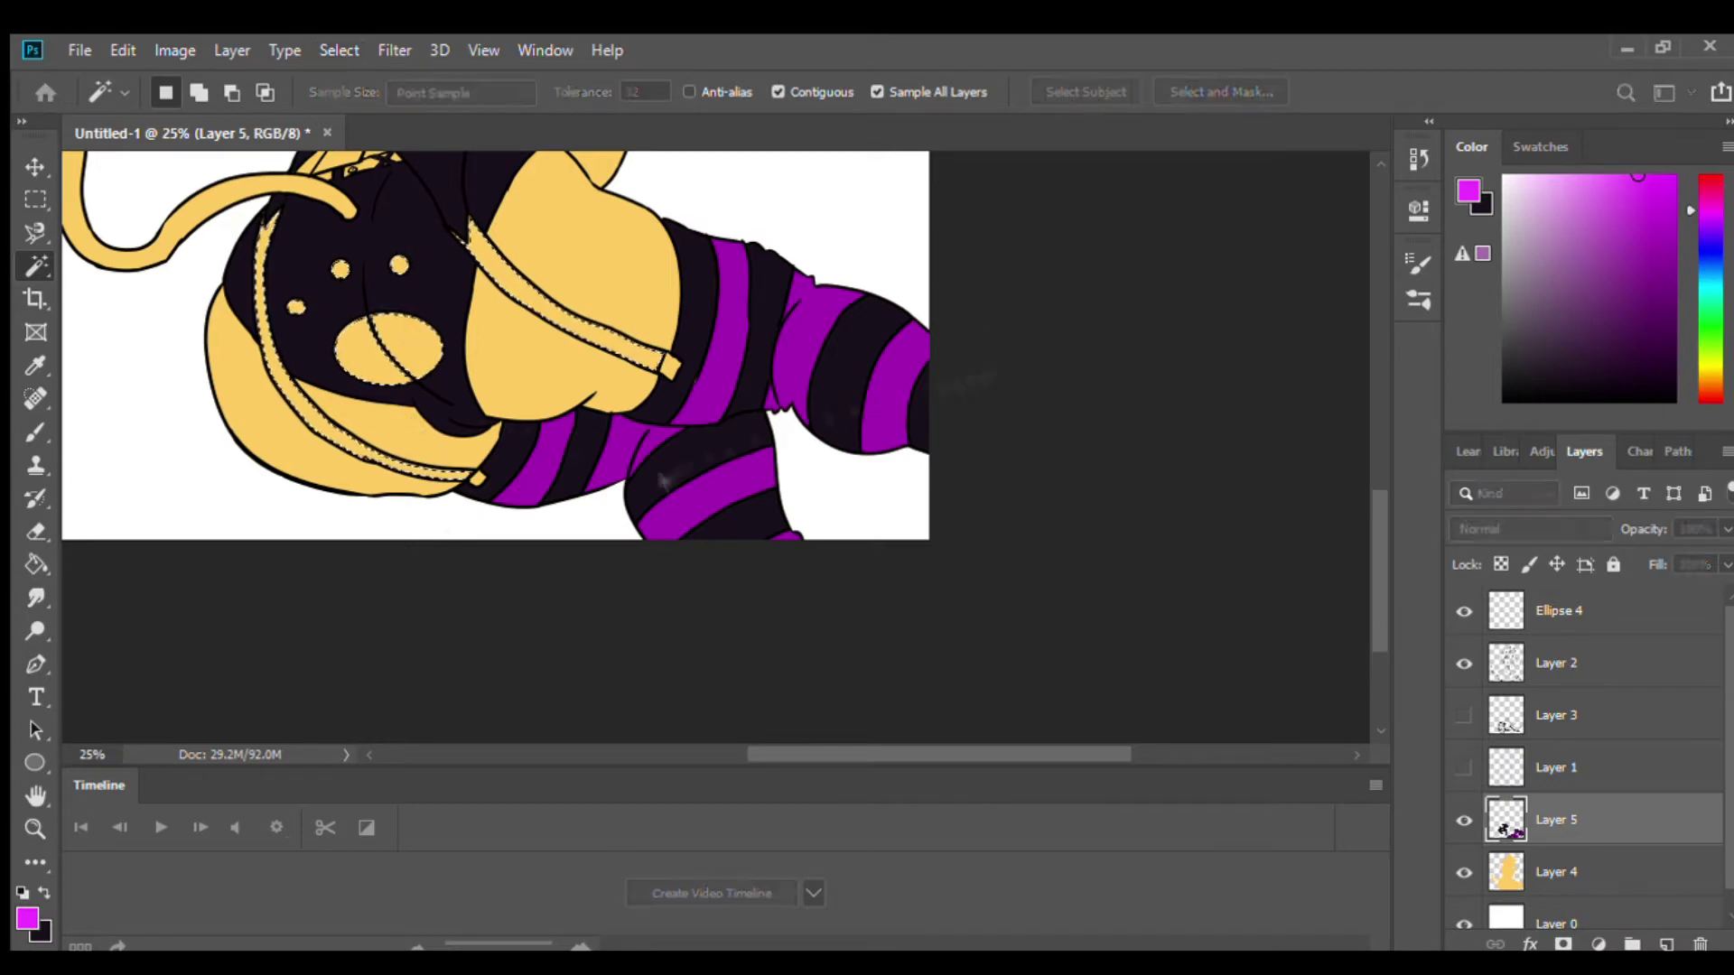
key(g)
click(278, 384)
key(ctrl+d)
key(w)
Sample the medium purple of the stocking stripes and paint the bikini top's front trim with the size 15 brush.
scroll(541, 452, up, 5)
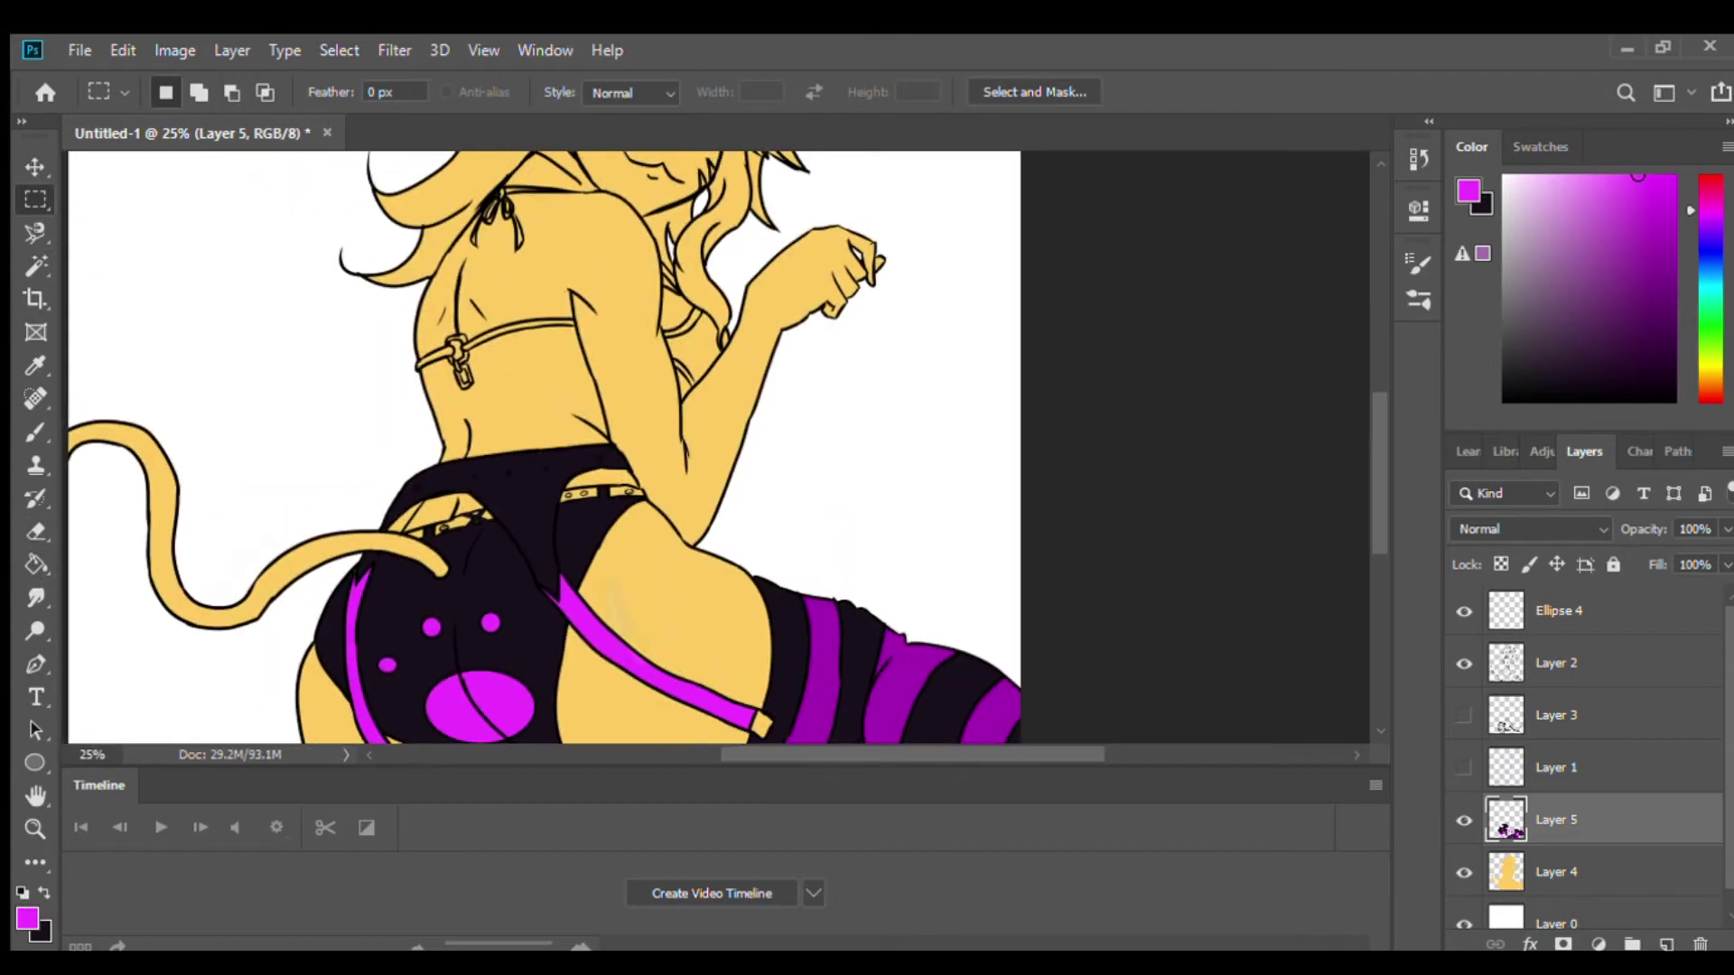
key(b)
key(i)
key(b)
key(ctrl+plus)
key(ctrl+plus)
key(ctrl+plus)
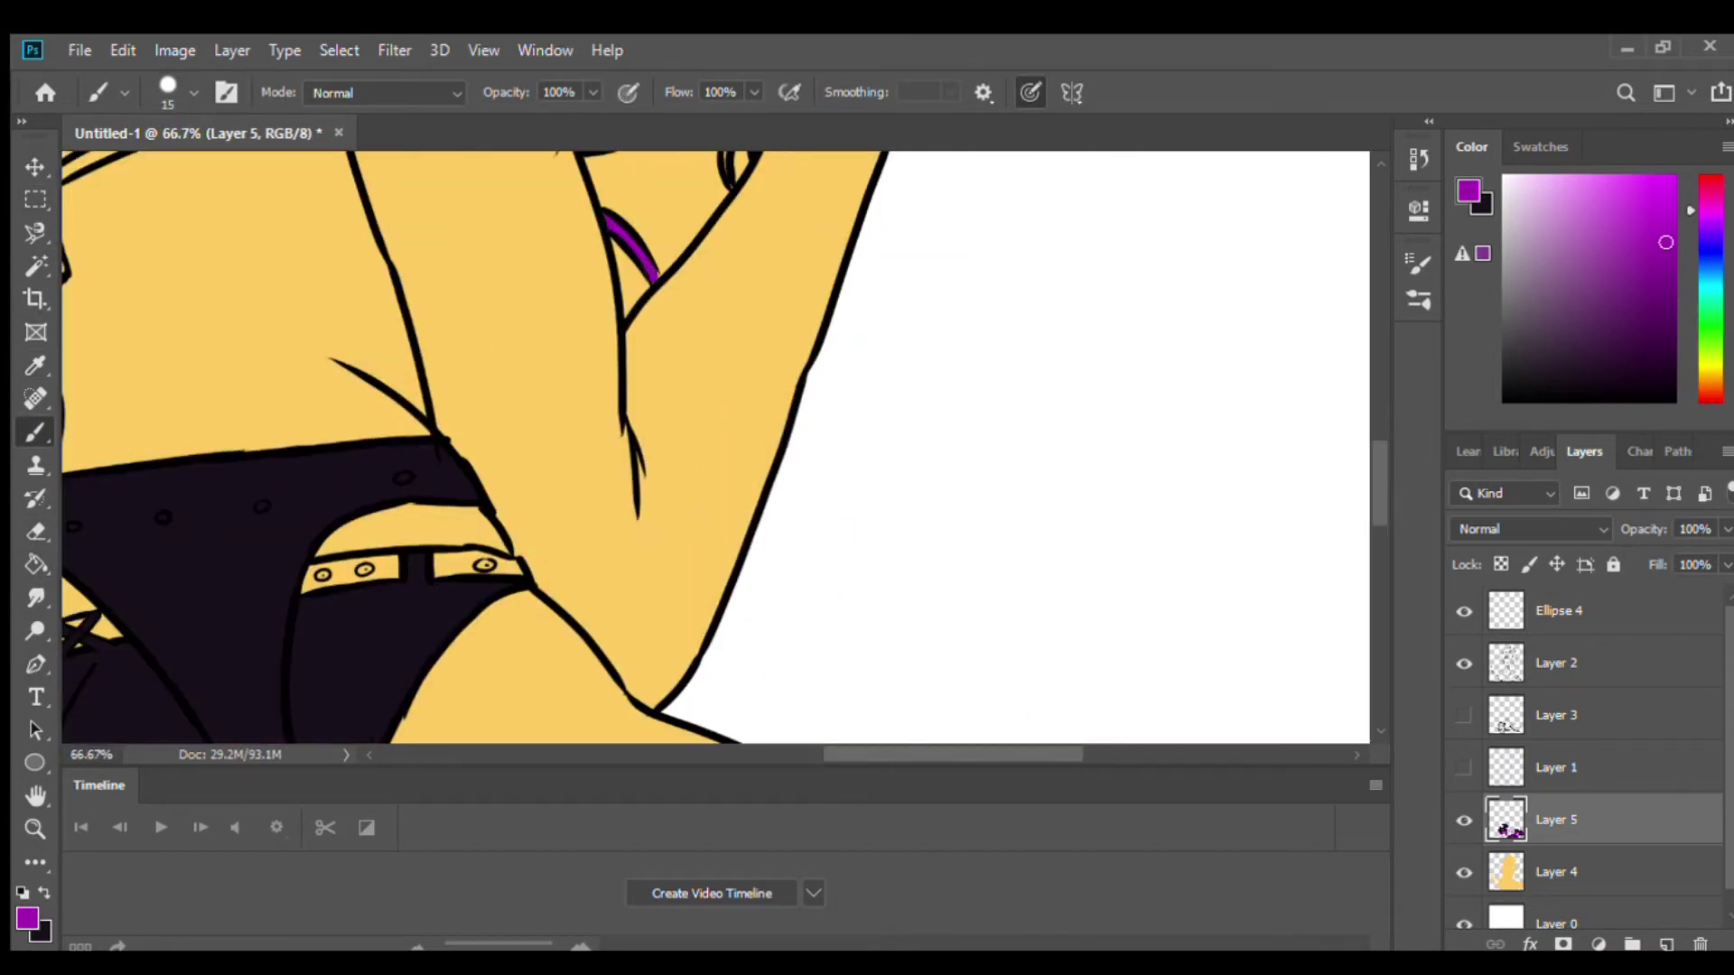
Paint the bikini top's front shoulder strap, neck string and bow purple with the size 15 brush.
scroll(713, 447, up, 5)
scroll(714, 447, left, 5)
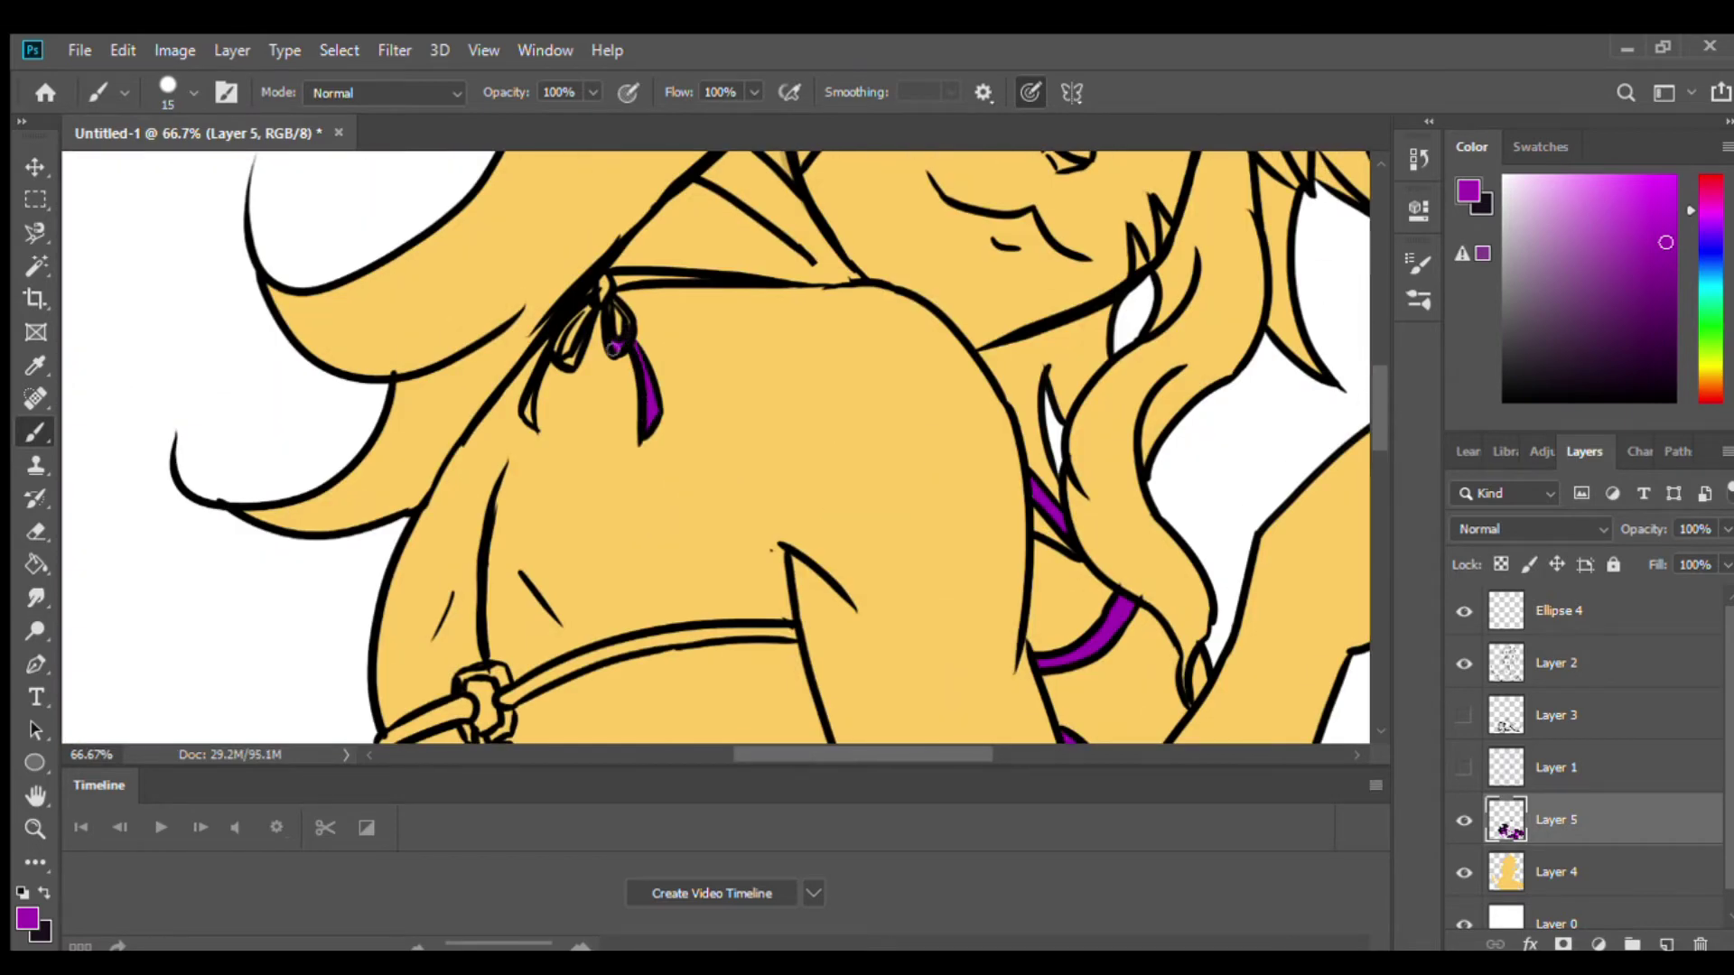
scroll(713, 447, up, 2)
scroll(713, 447, right, 1)
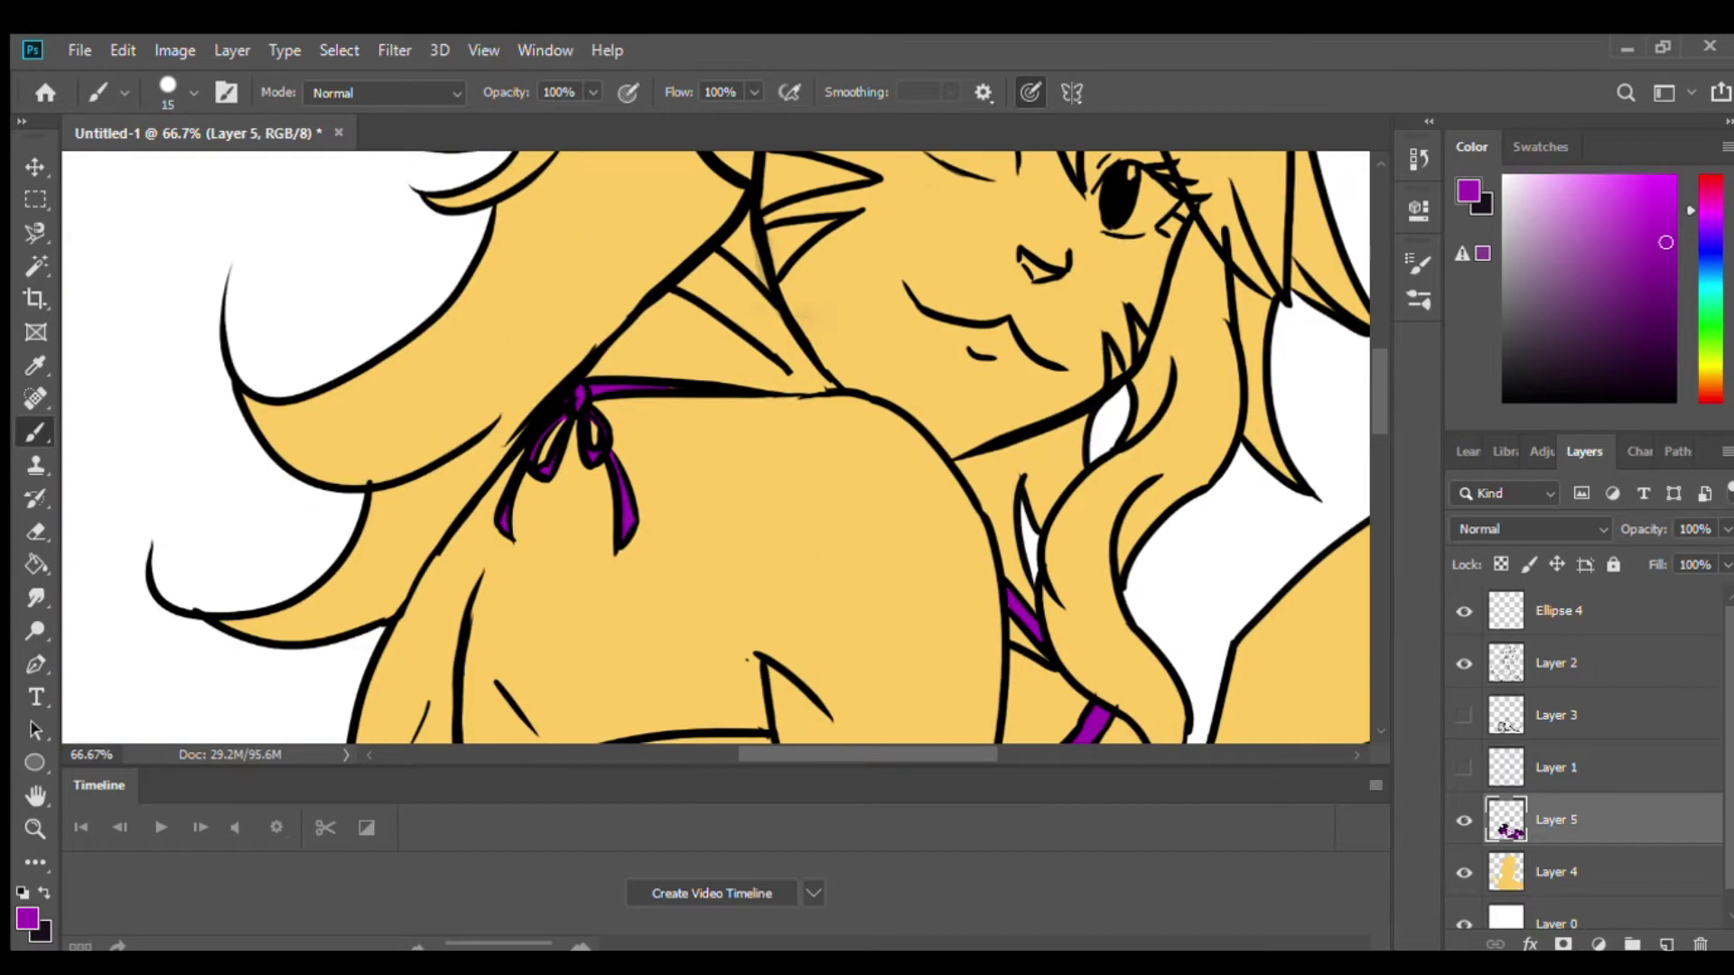
Paint the bikini's back strap on both sides of the chain and the neck band purple.
key(h)
drag(702, 267, 695, 345)
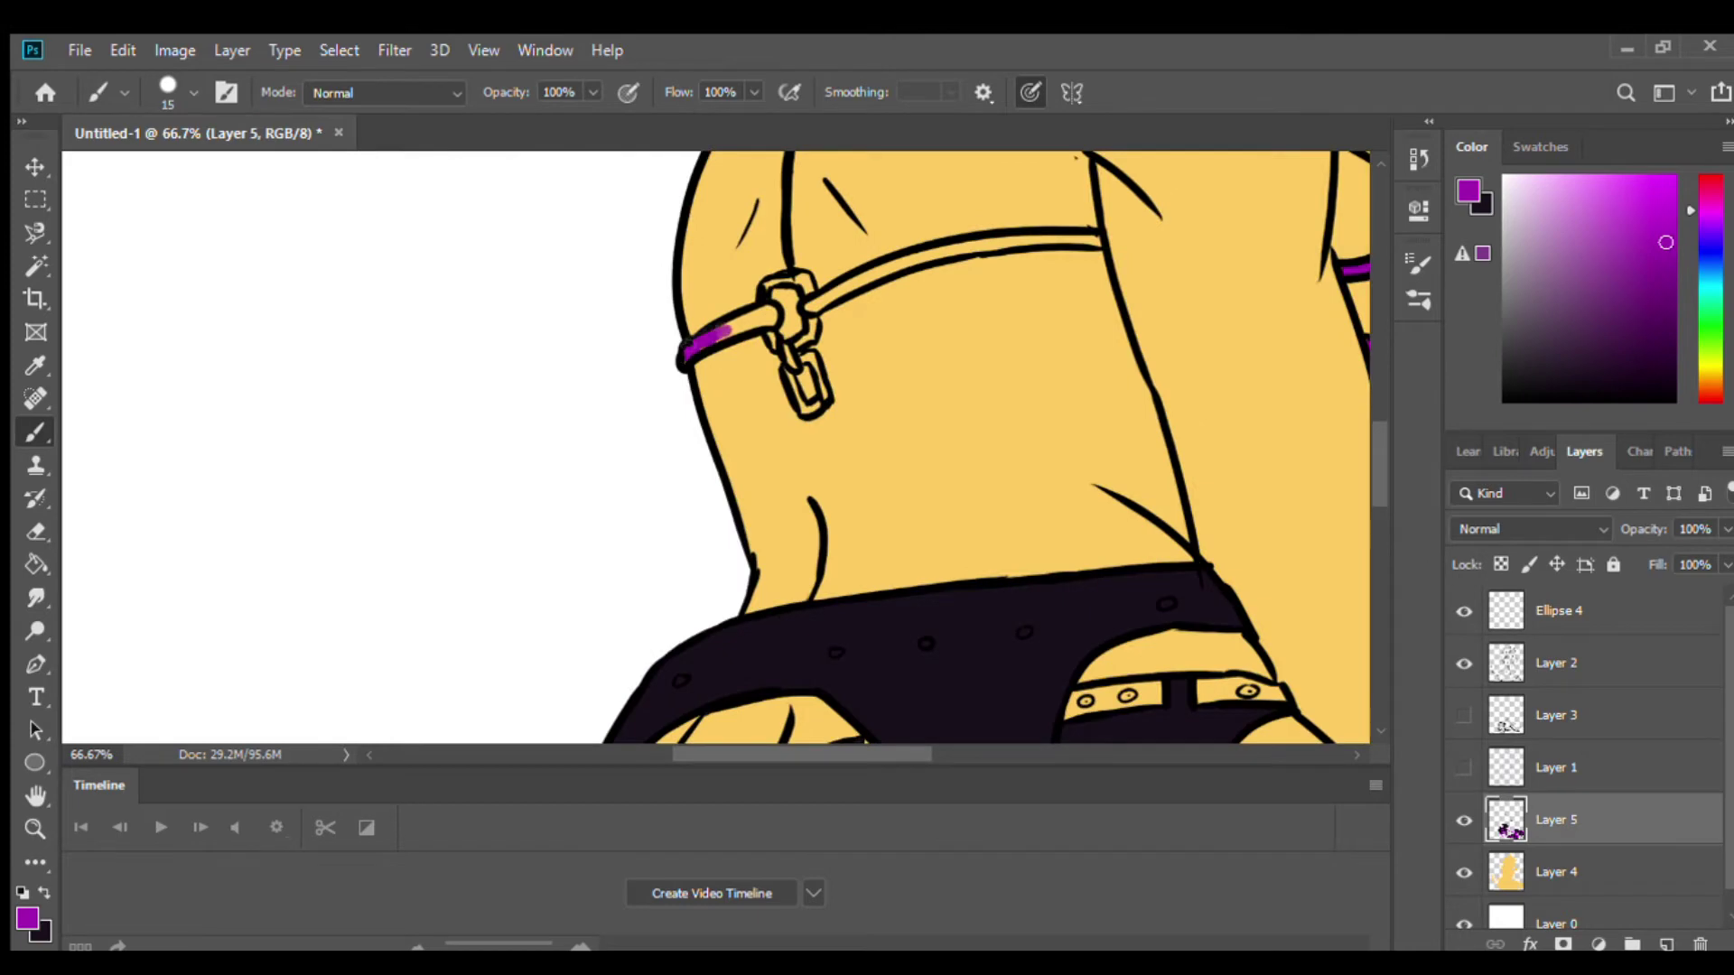
key(ctrl+minus)
key(ctrl+minus)
key(ctrl+plus)
key(ctrl+plus)
key(ctrl+plus)
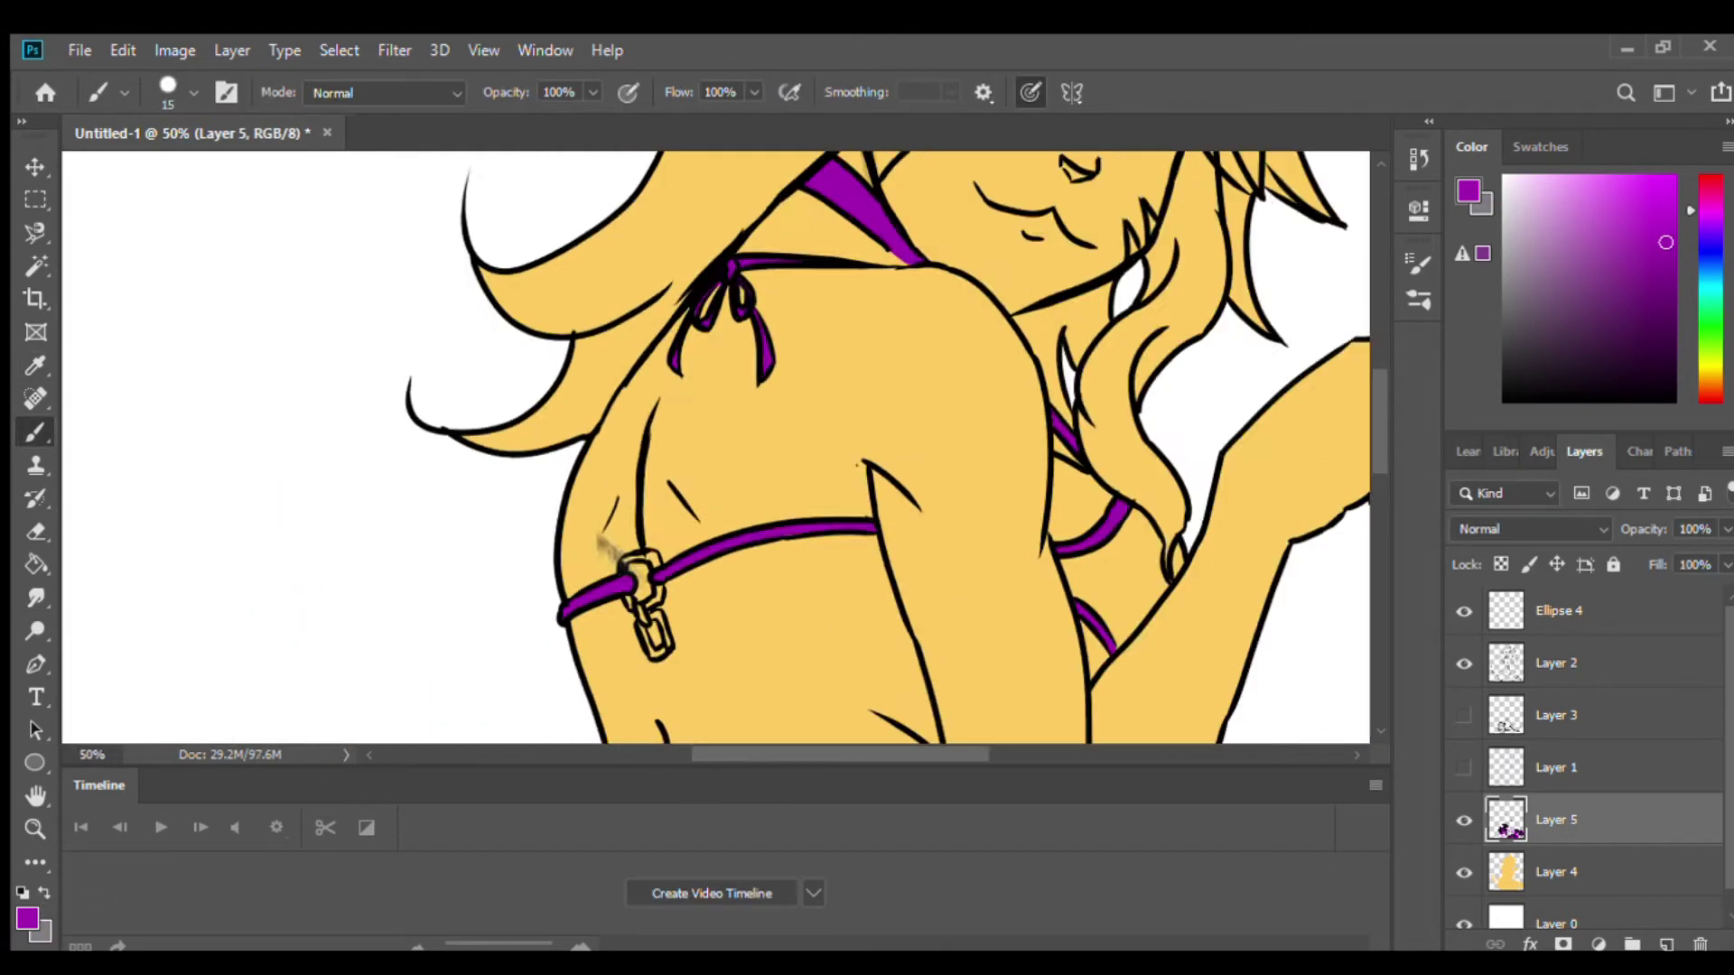
Paint the chain links on the back strap and the studded belt sections of the shorts grey.
key(h)
drag(632, 623, 569, 390)
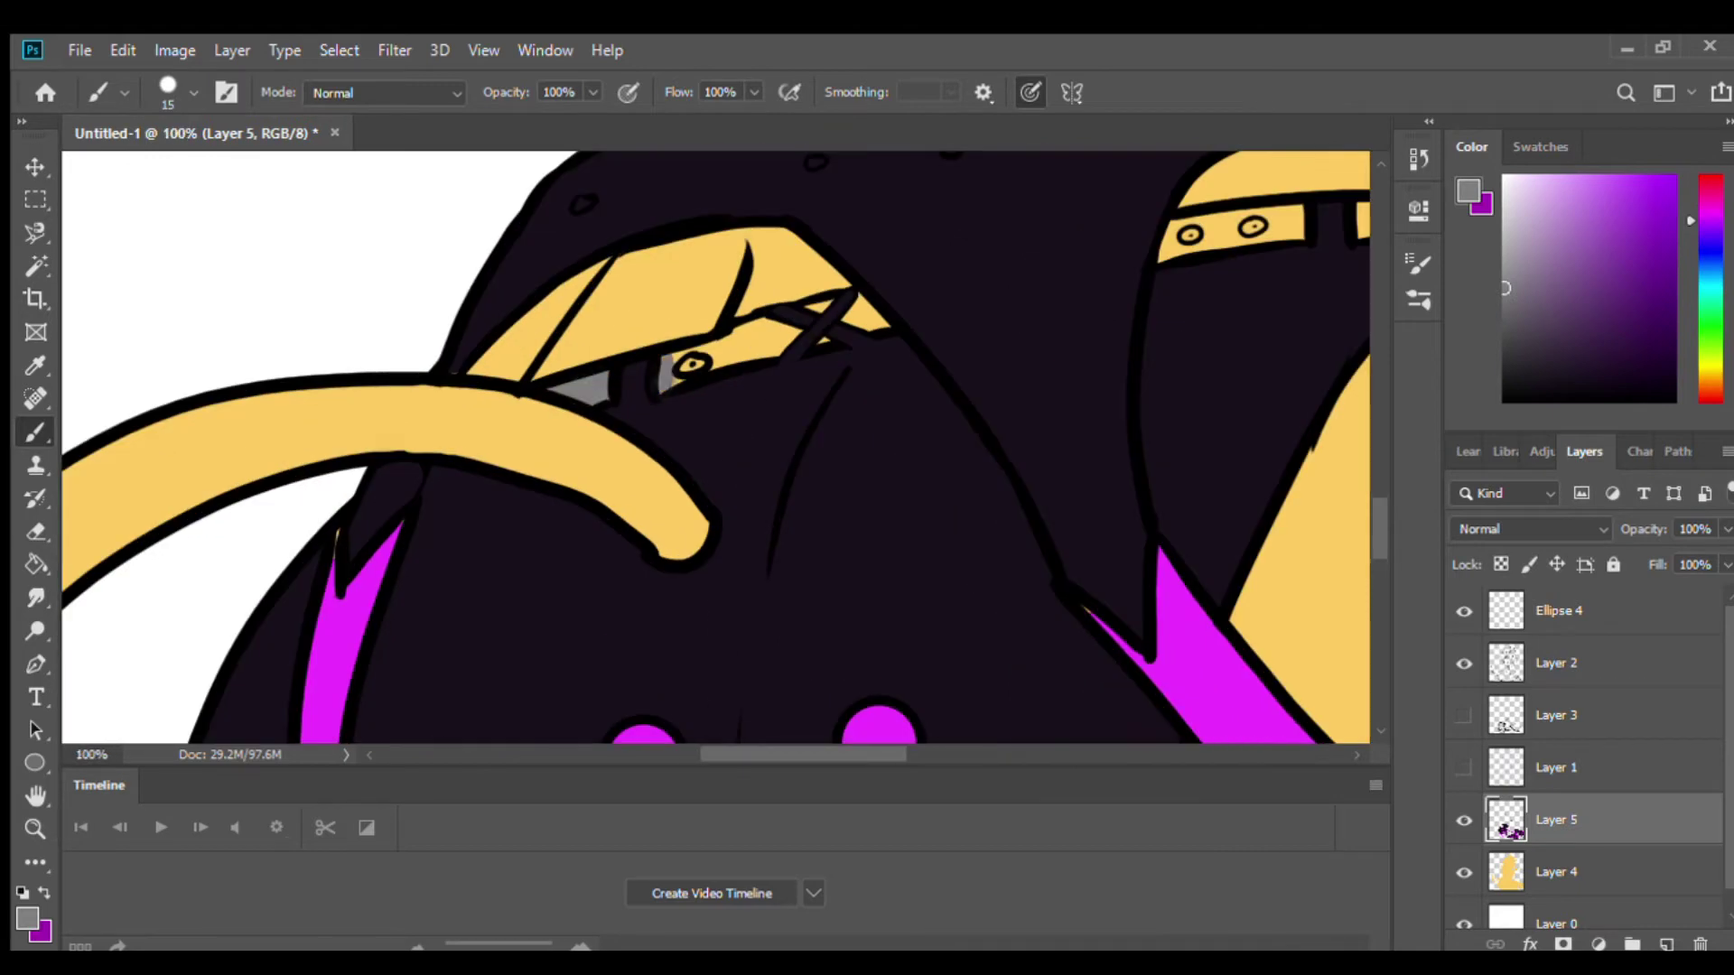
key(ctrl+plus)
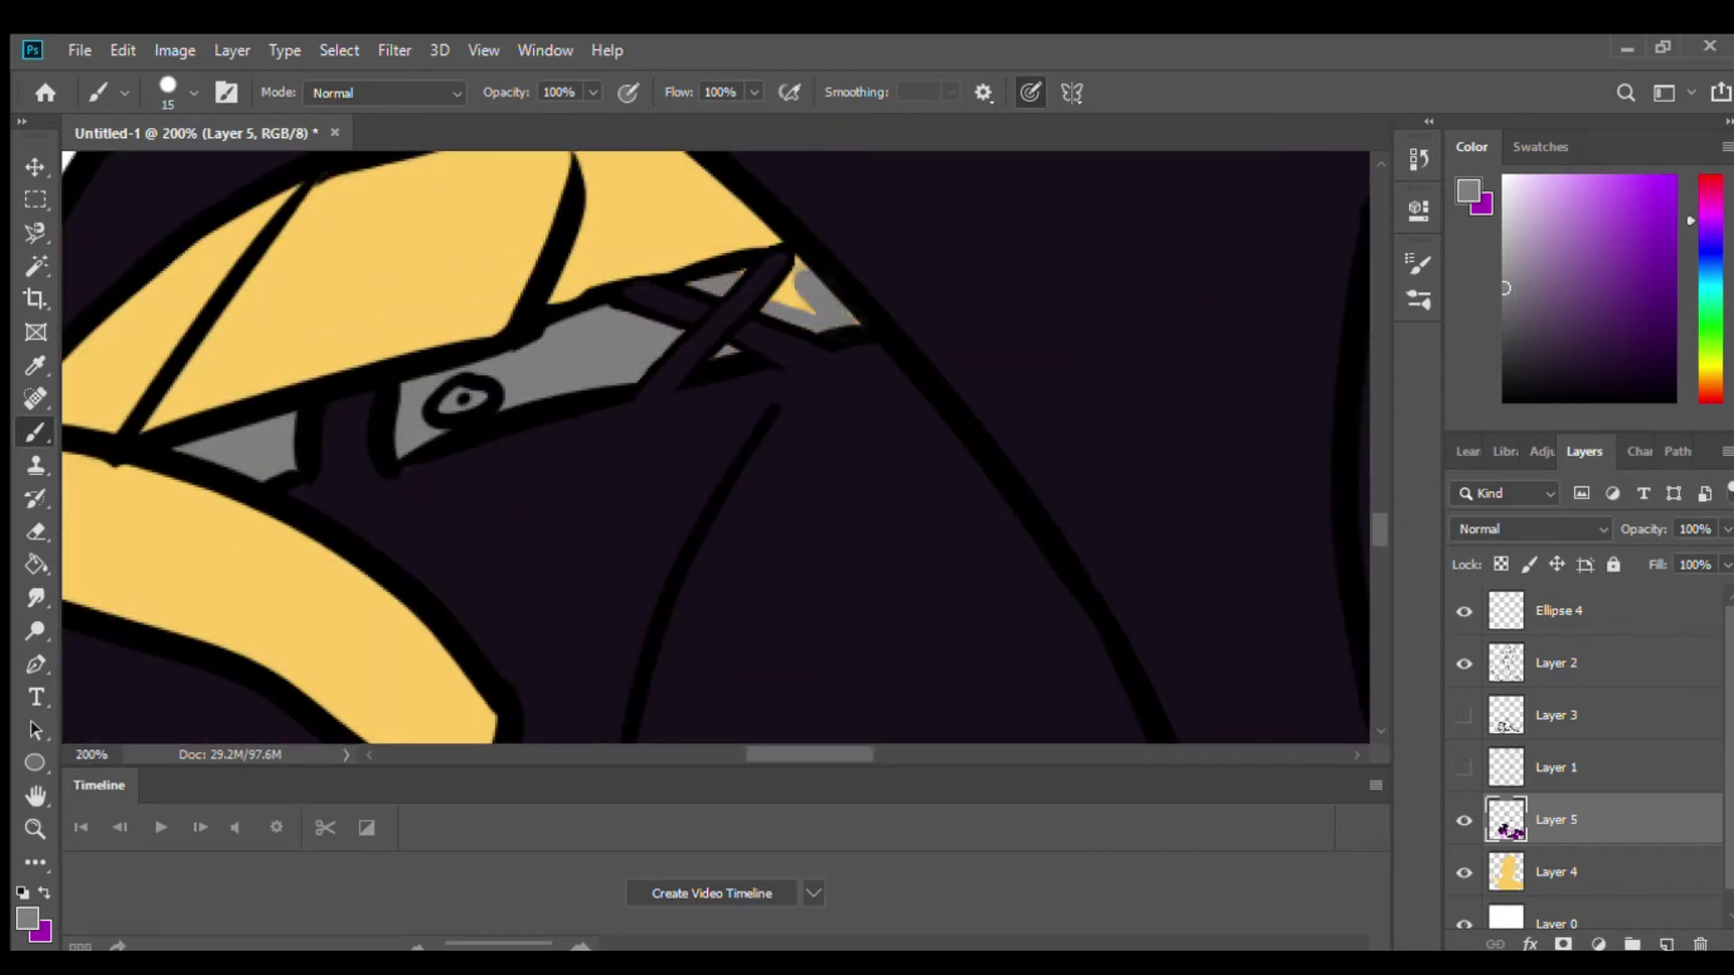
drag(903, 361, 338, 496)
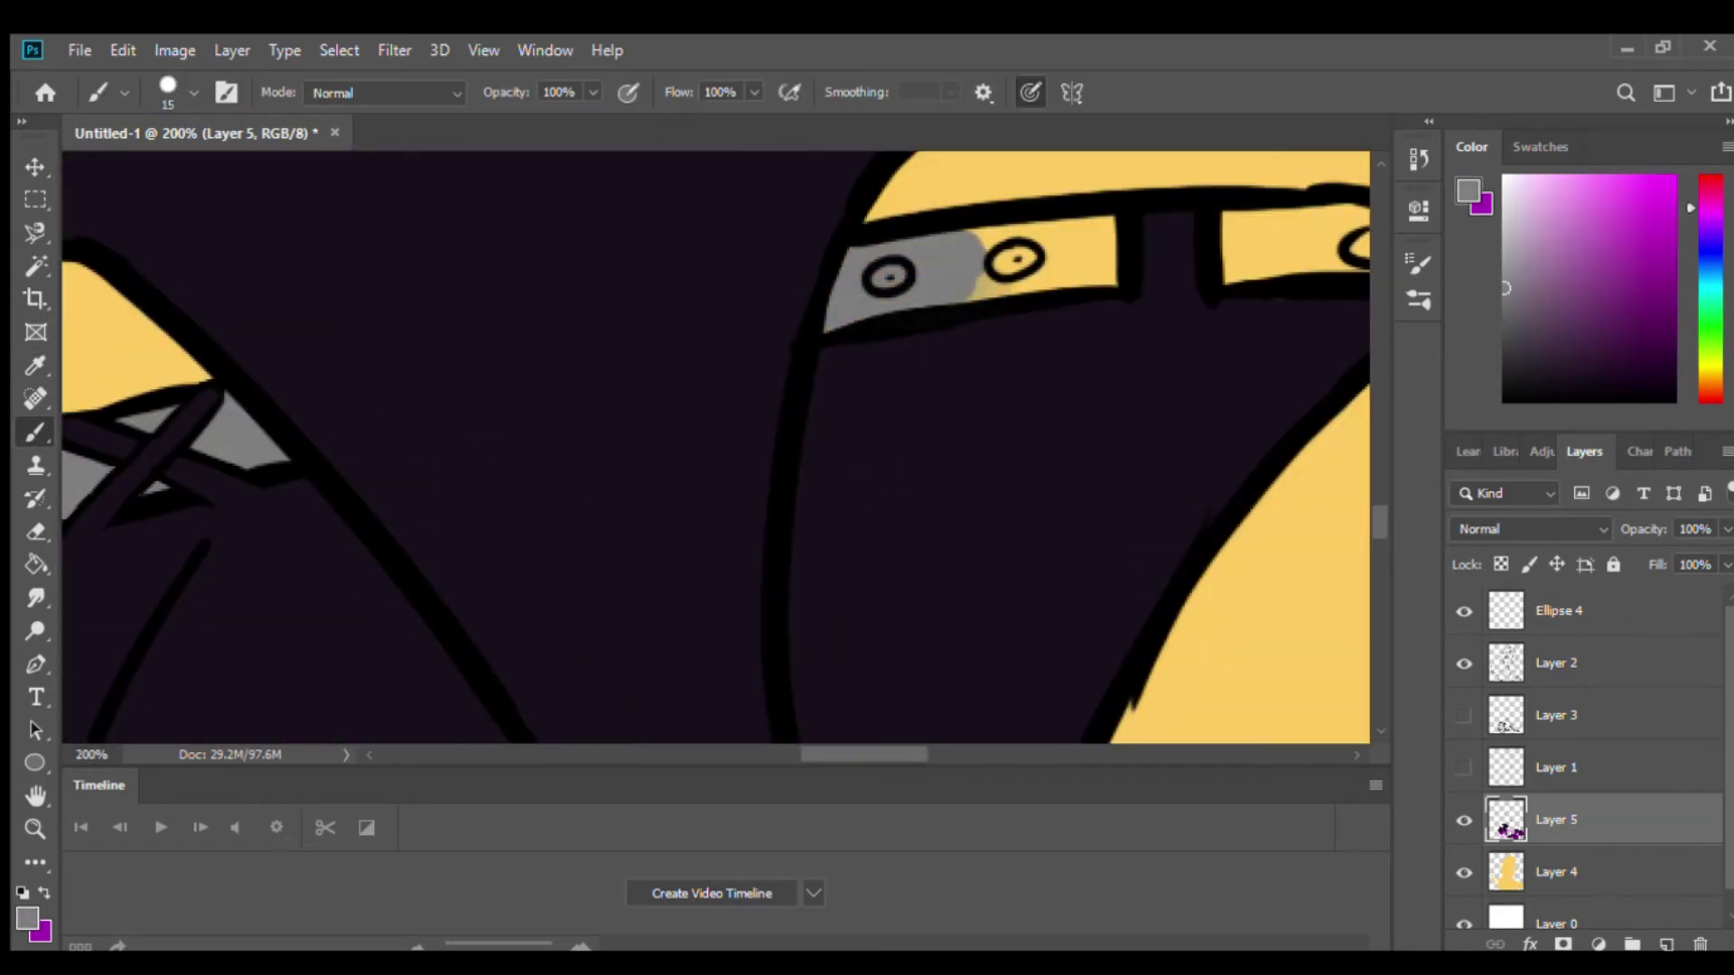
Paint the clips at the ends of both garter straps grey with the size 15 brush.
key(ctrl+minus)
key(ctrl+minus)
key(ctrl+minus)
key(ctrl+minus)
key(ctrl+minus)
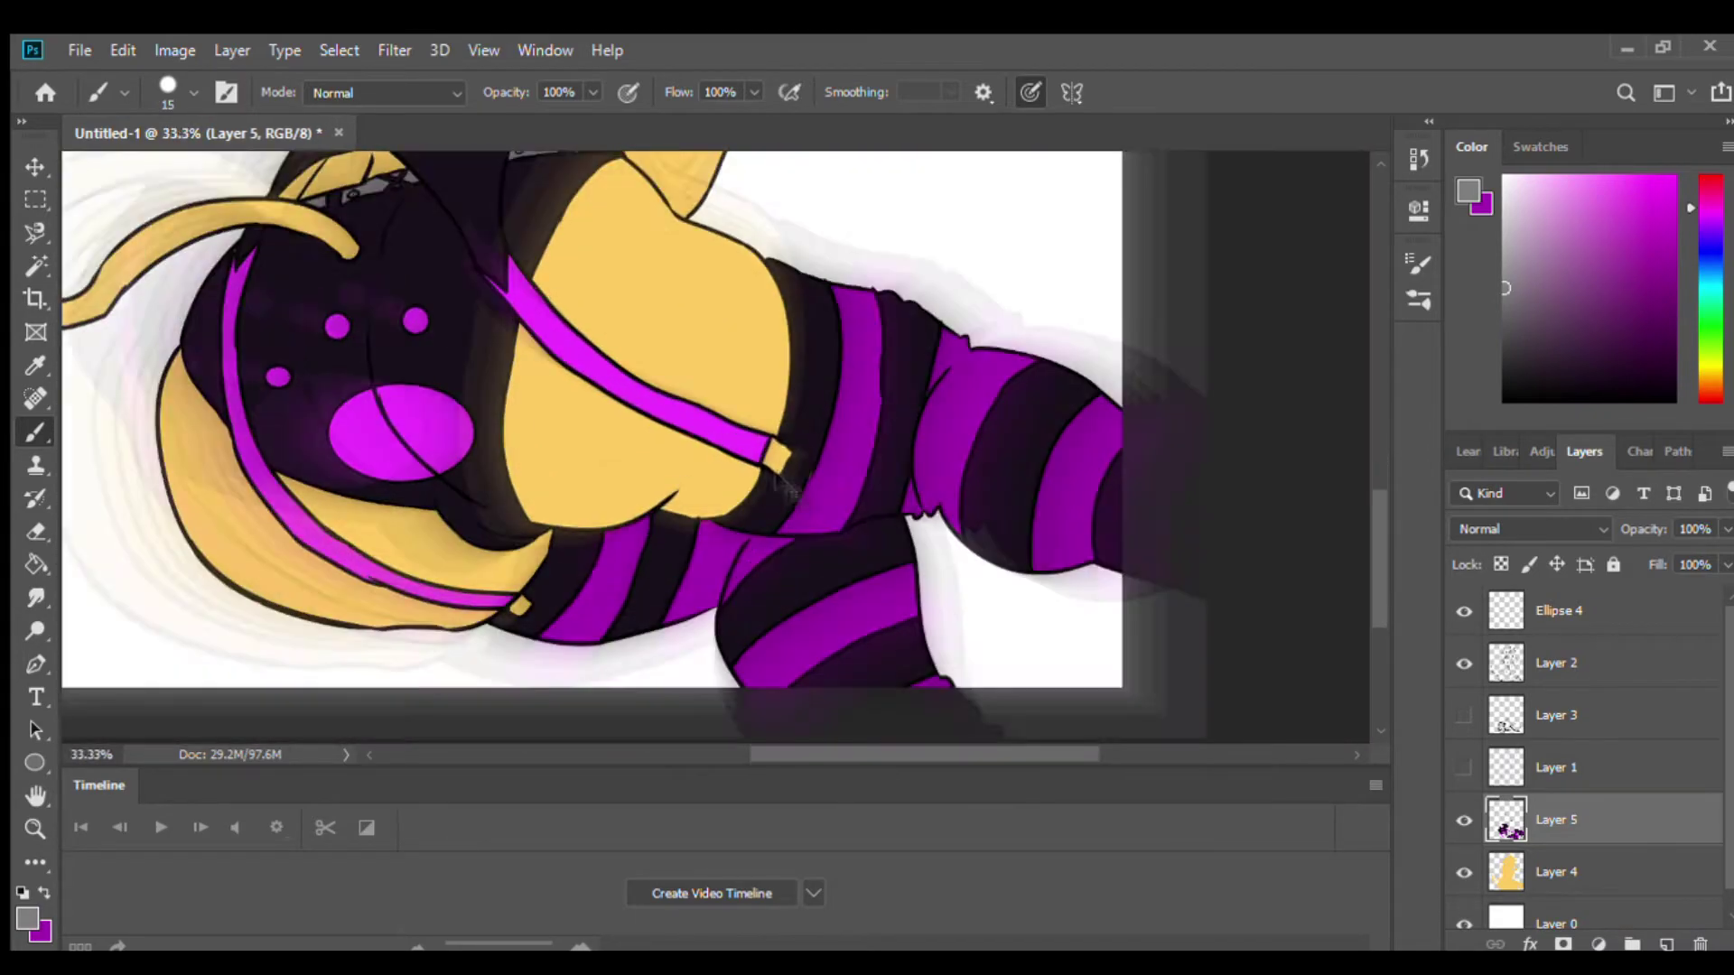
key(ctrl+plus)
key(ctrl+plus)
drag(839, 465, 623, 402)
key(ctrl+minus)
key(ctrl+minus)
key(ctrl+minus)
key(ctrl+minus)
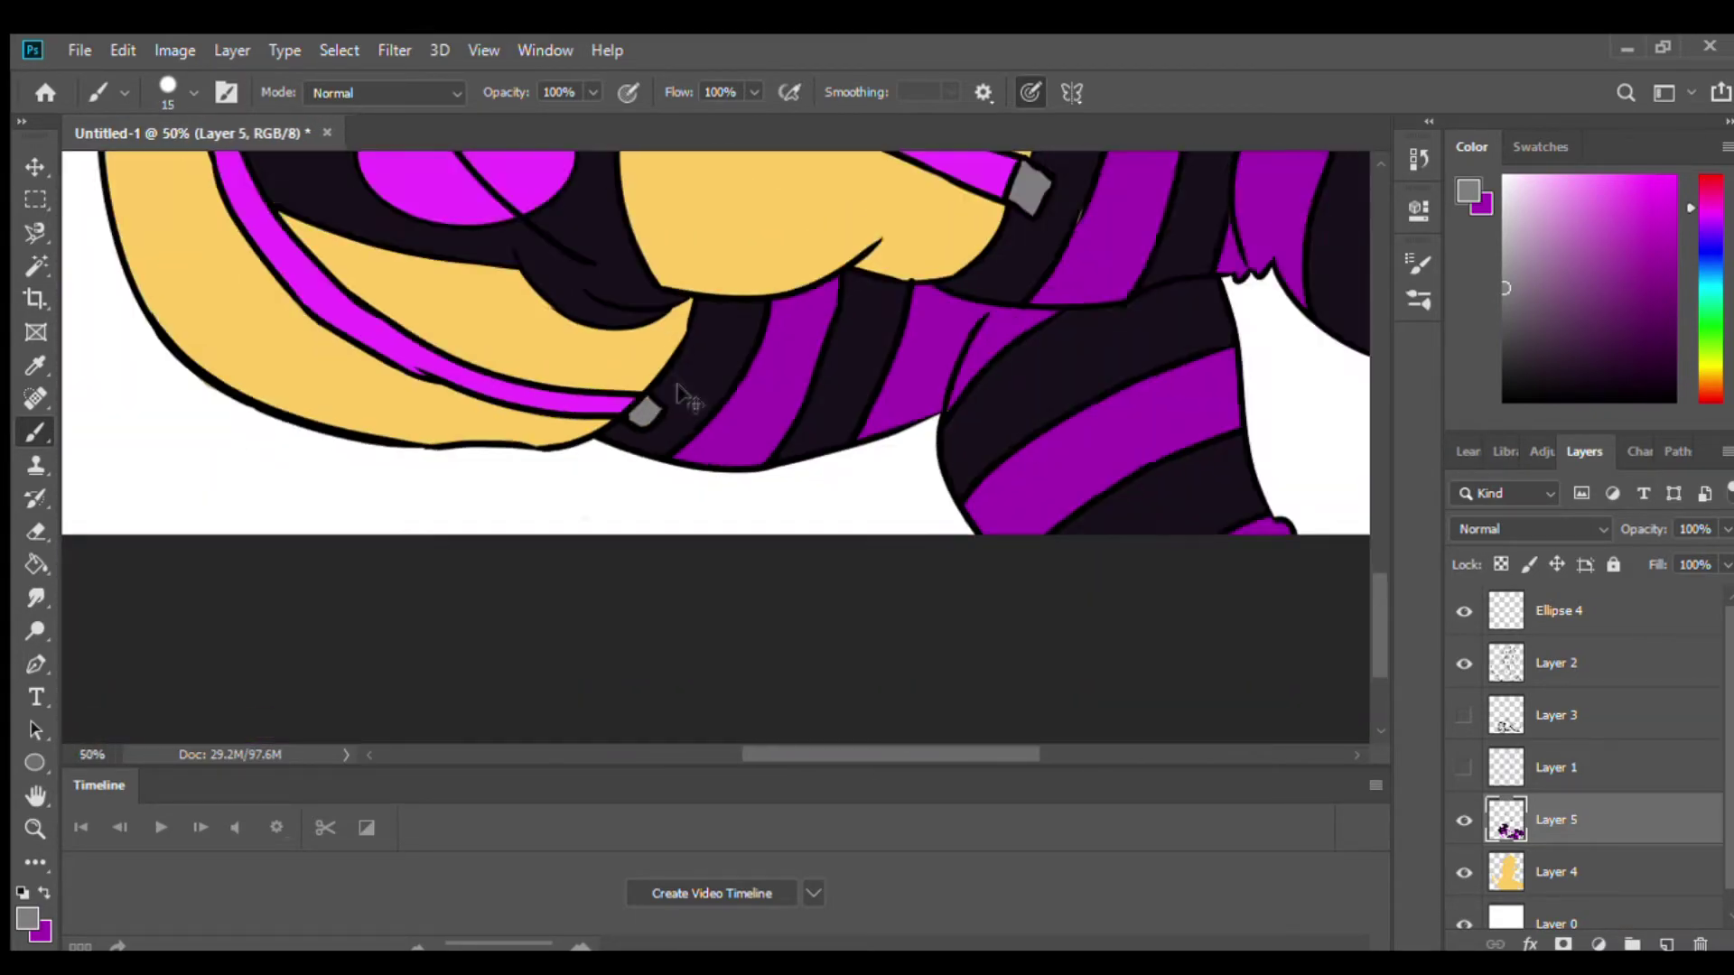
Paint the small studs along the shorts' waistband grey with the size 15 brush.
key(ctrl+plus)
key(ctrl+plus)
key(ctrl+plus)
key(ctrl+plus)
key(ctrl+plus)
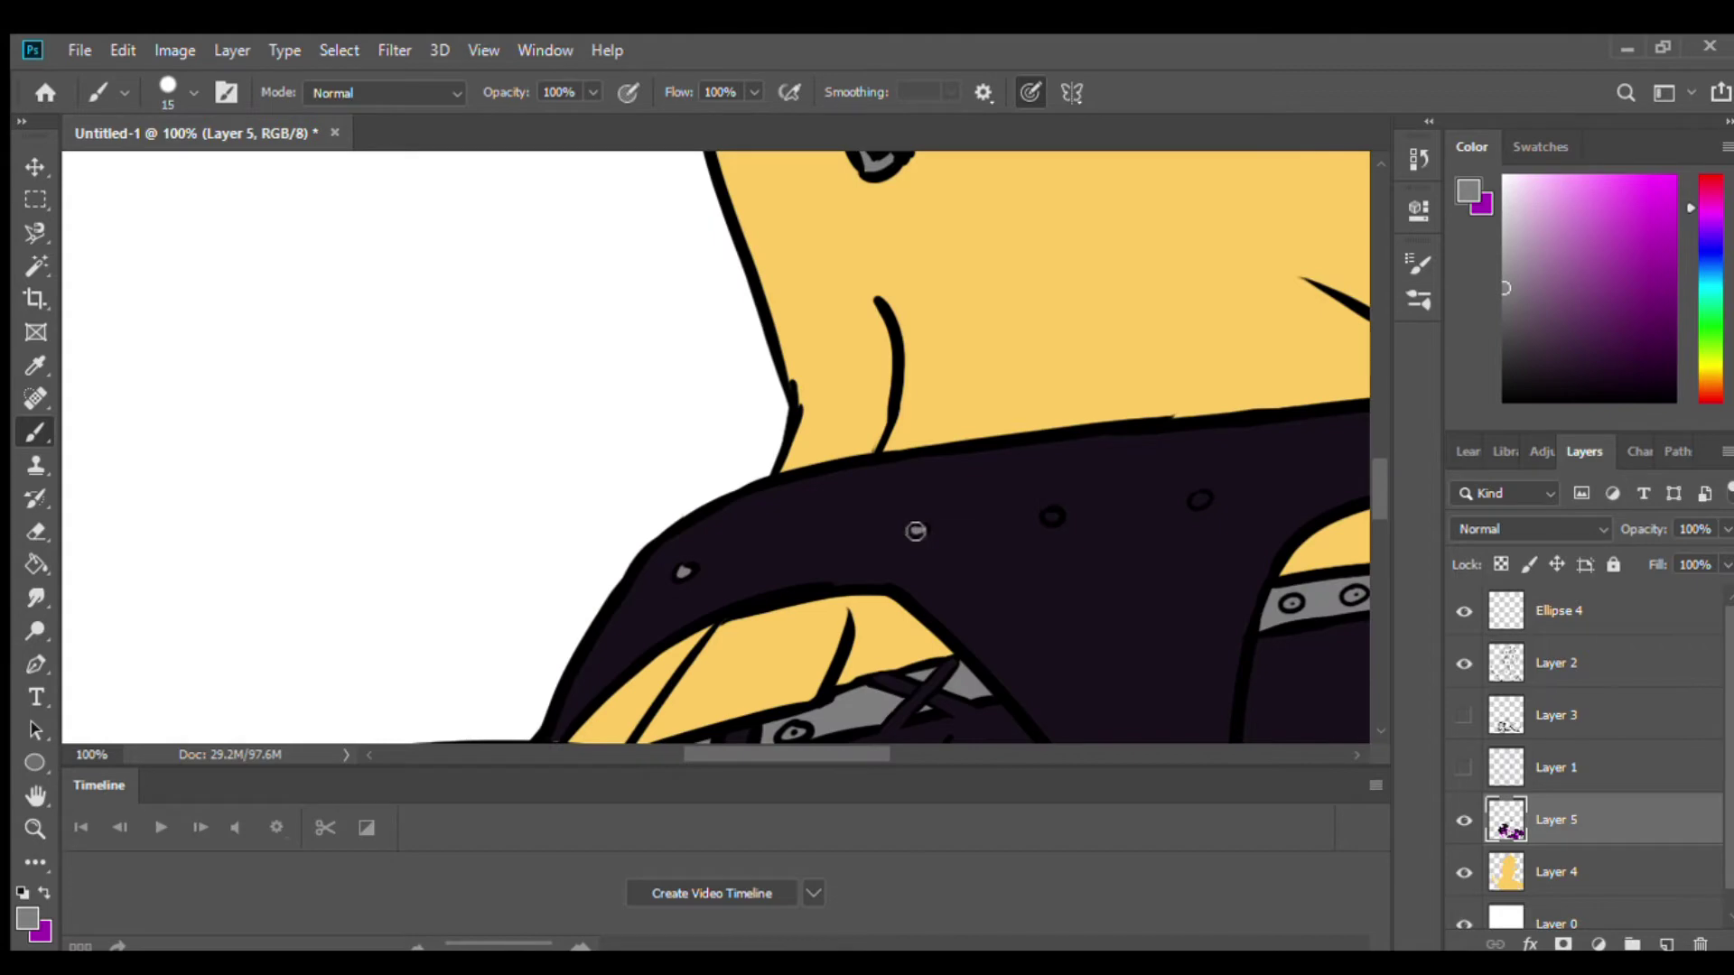
Sample the dark purple of the shorts and paint the bikini cup with it.
key(ctrl+minus)
alt+click(719, 551)
scroll(812, 452, up, 5)
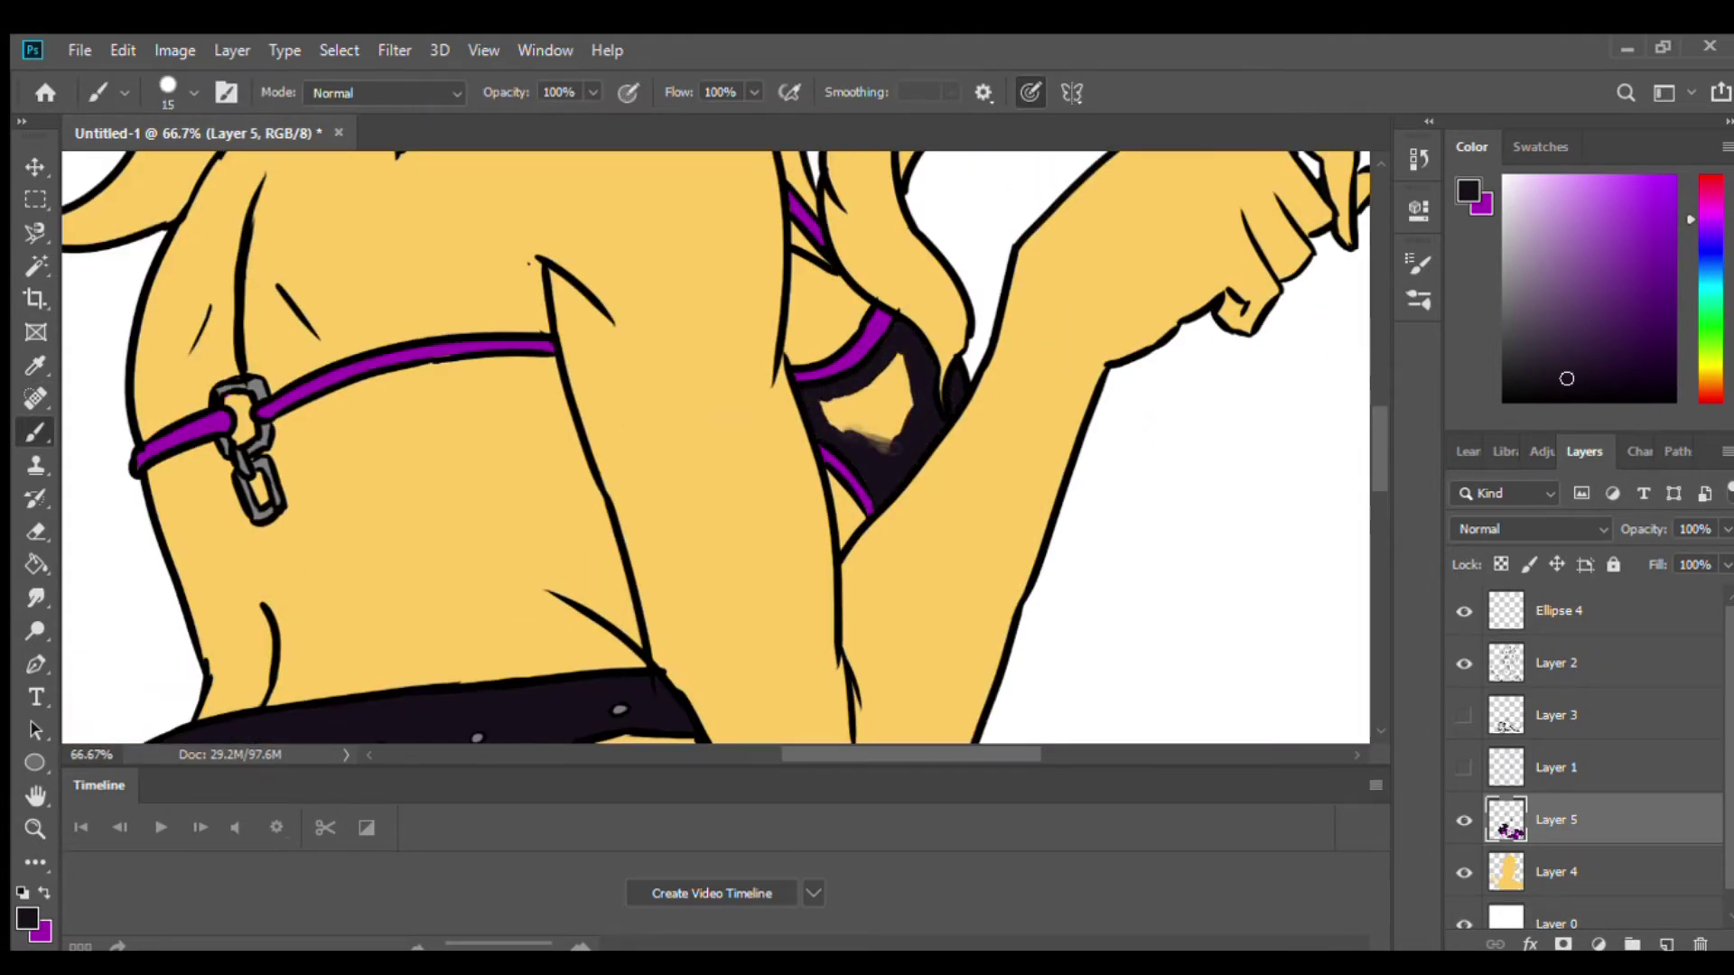
drag(840, 379, 889, 434)
Pick a light grey based on the sampled belt grey and paint the whites of both eyes.
key(ctrl+minus)
key(ctrl+minus)
key(ctrl+minus)
key(ctrl+minus)
key(ctrl+plus)
key(ctrl+plus)
alt+click(839, 628)
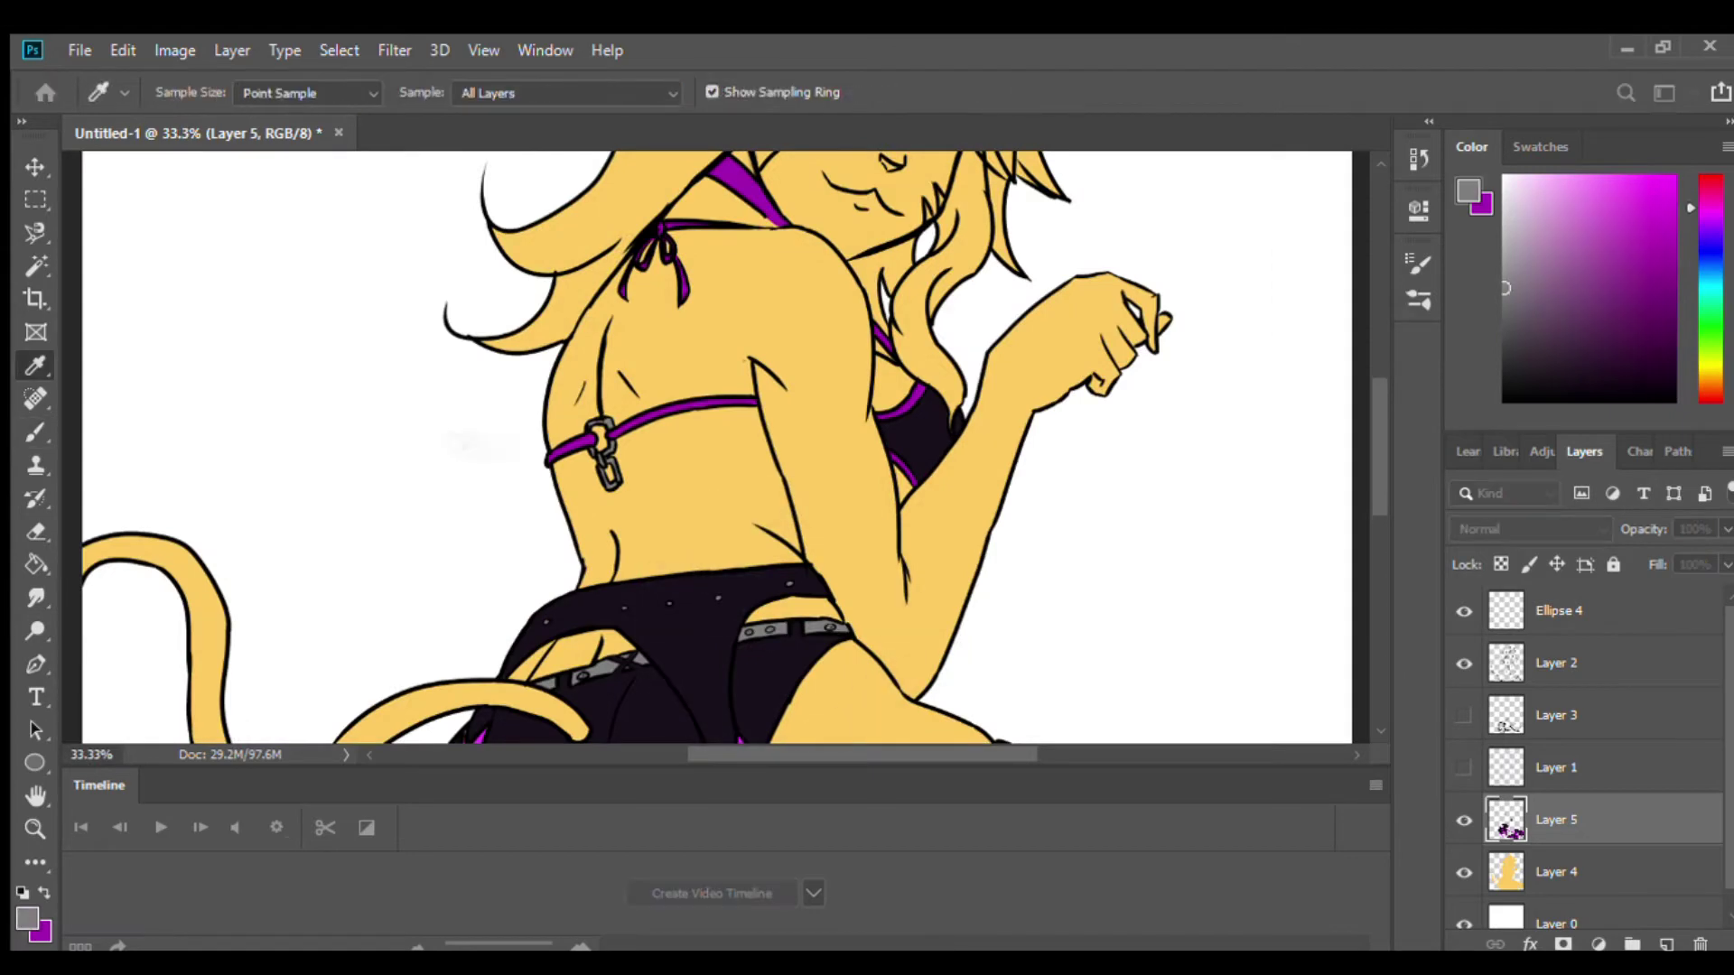
key(ctrl+plus)
scroll(848, 298, up, 5)
key(b)
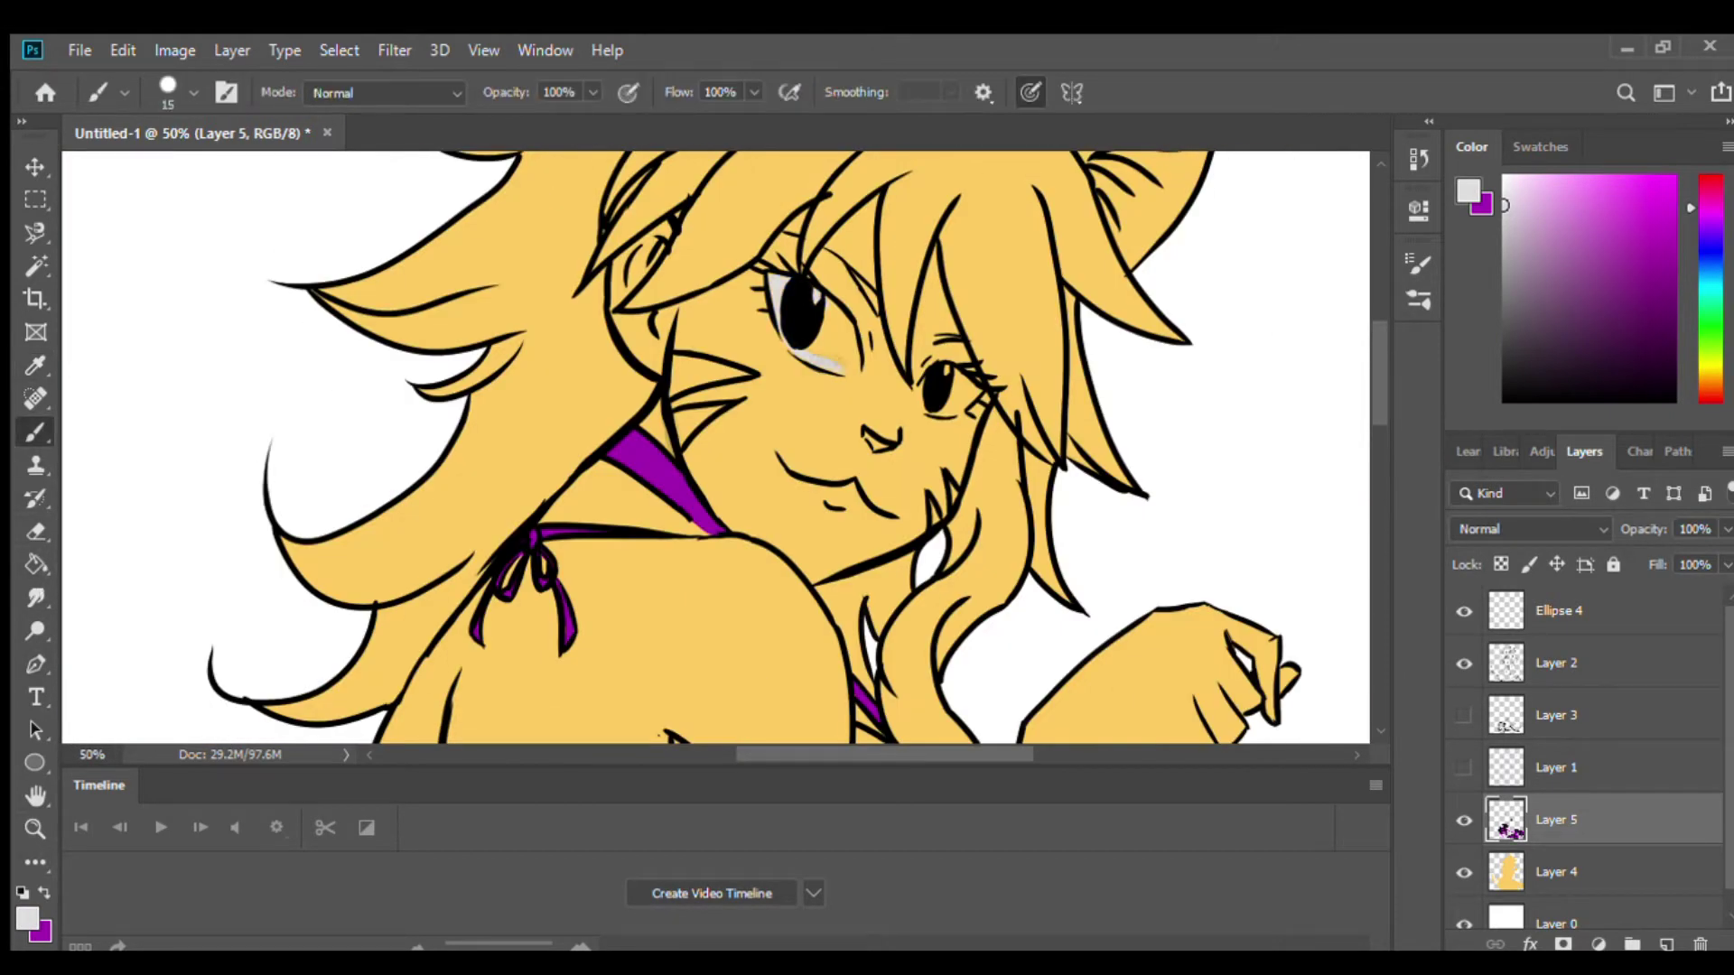
scroll(831, 321, up, 2)
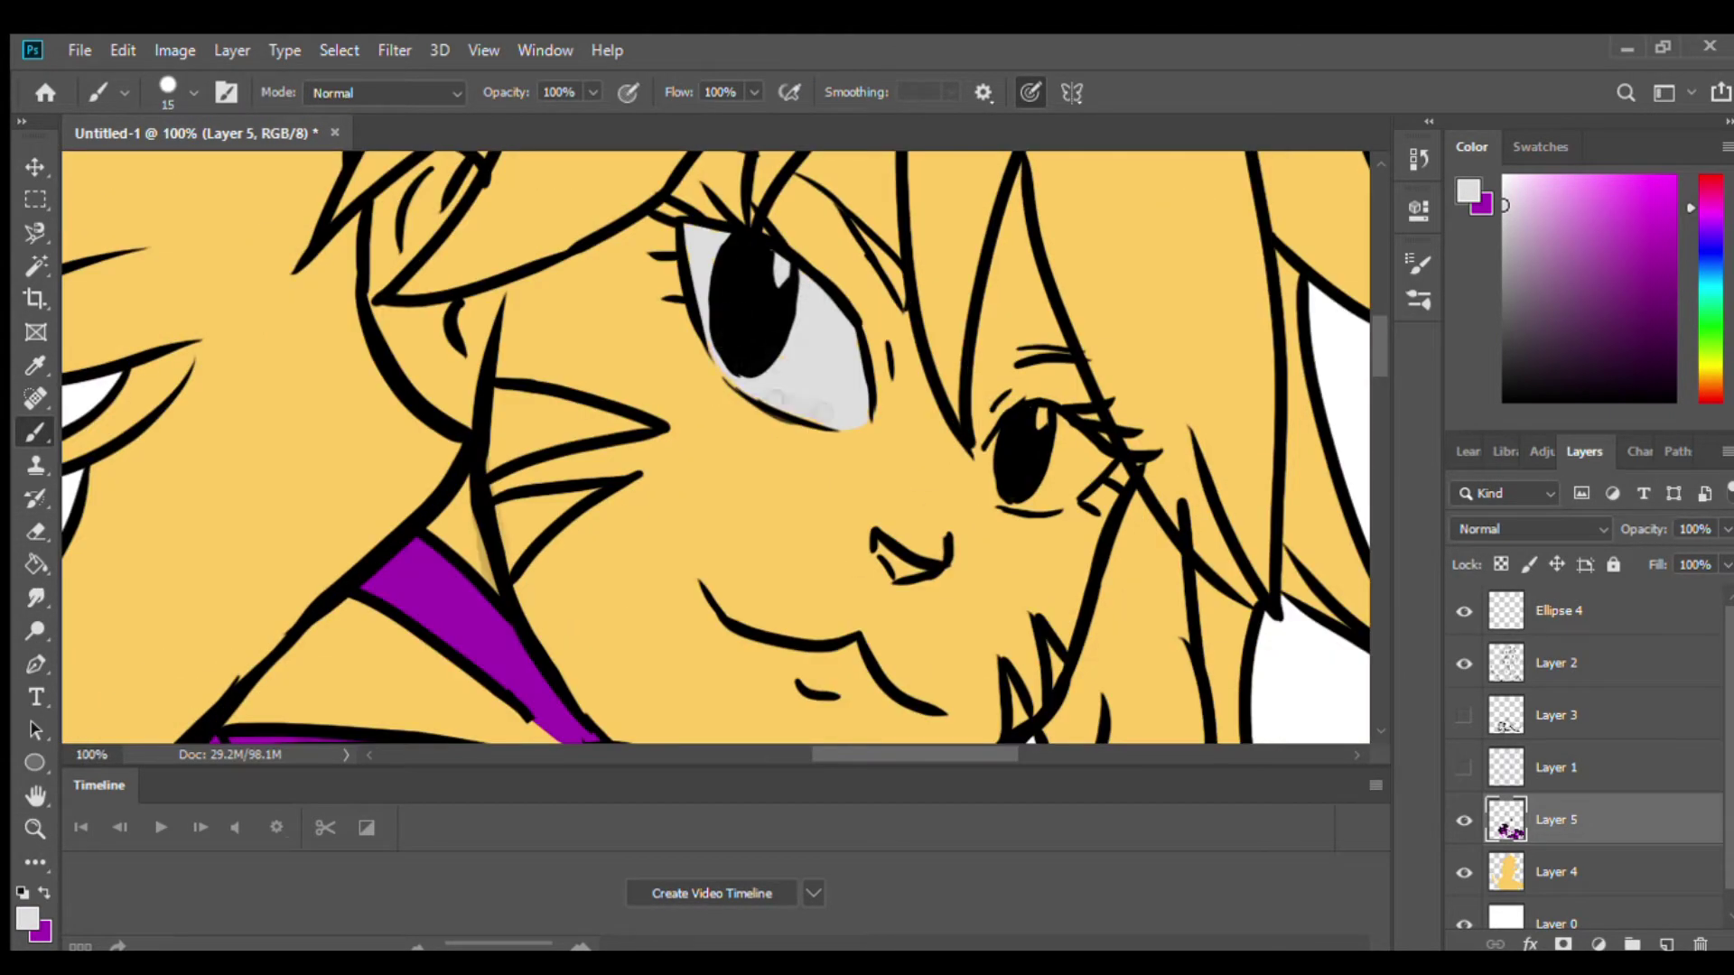
Select the hair, cat ears and tail and fill them with brown on a new layer above Layer 5.
key(ctrl+minus)
key(ctrl+minus)
key(ctrl+minus)
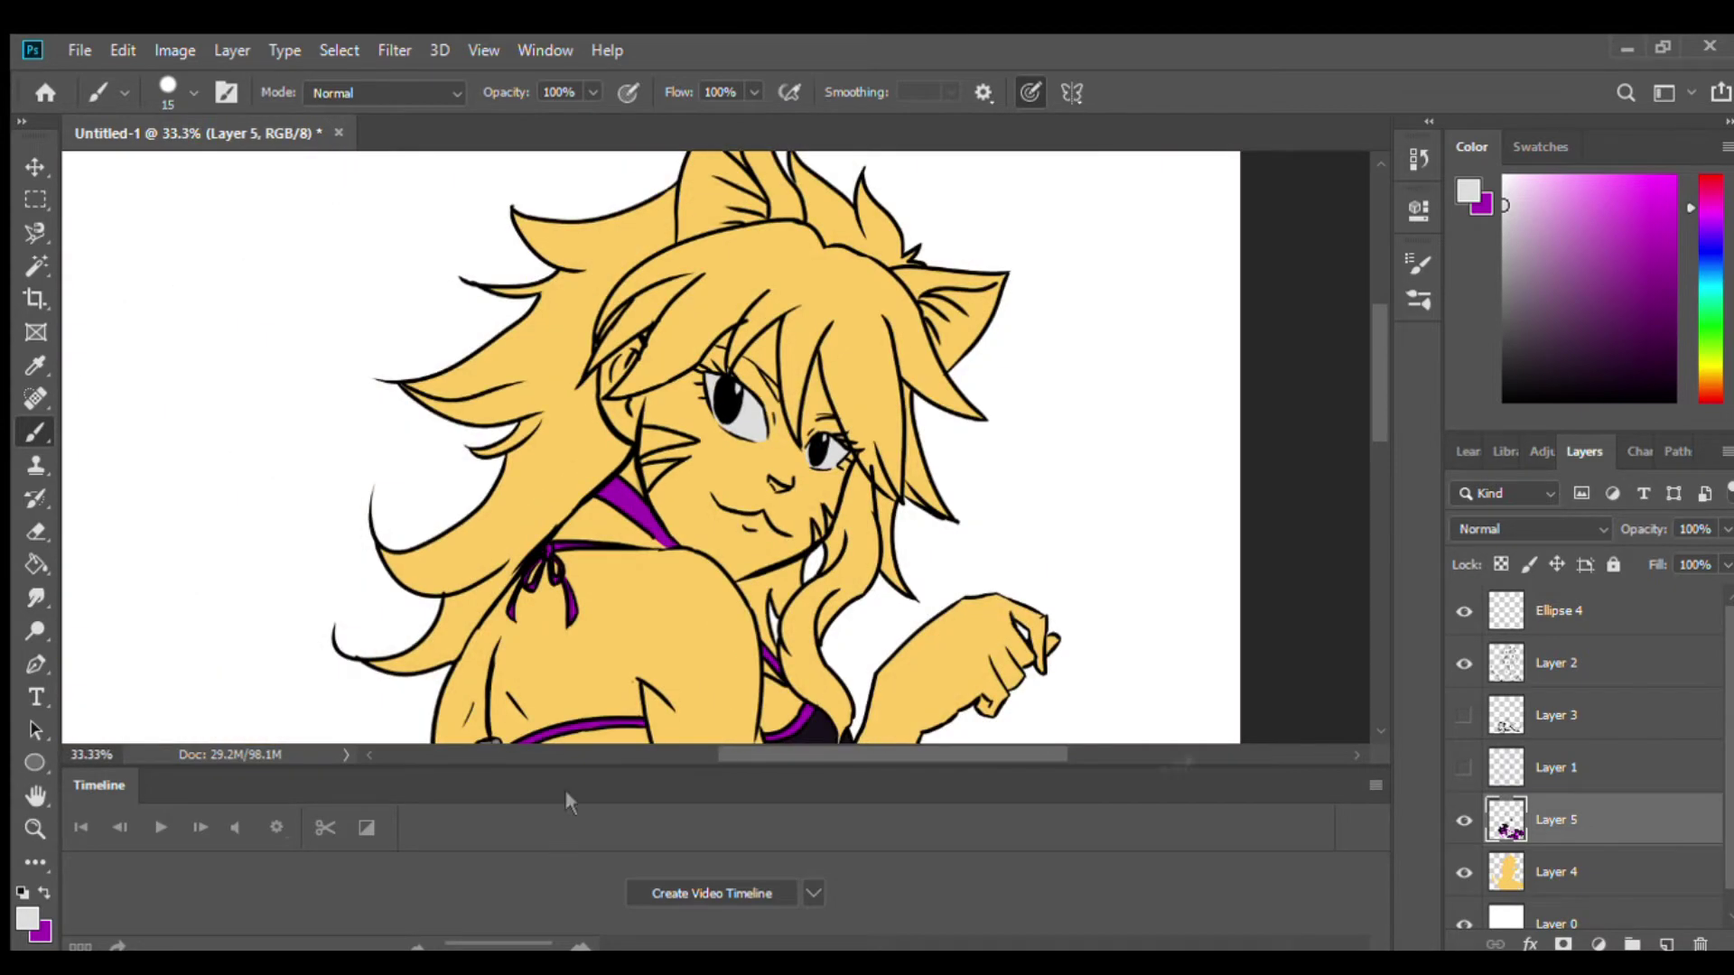
key(w)
key(ctrl+shift+d)
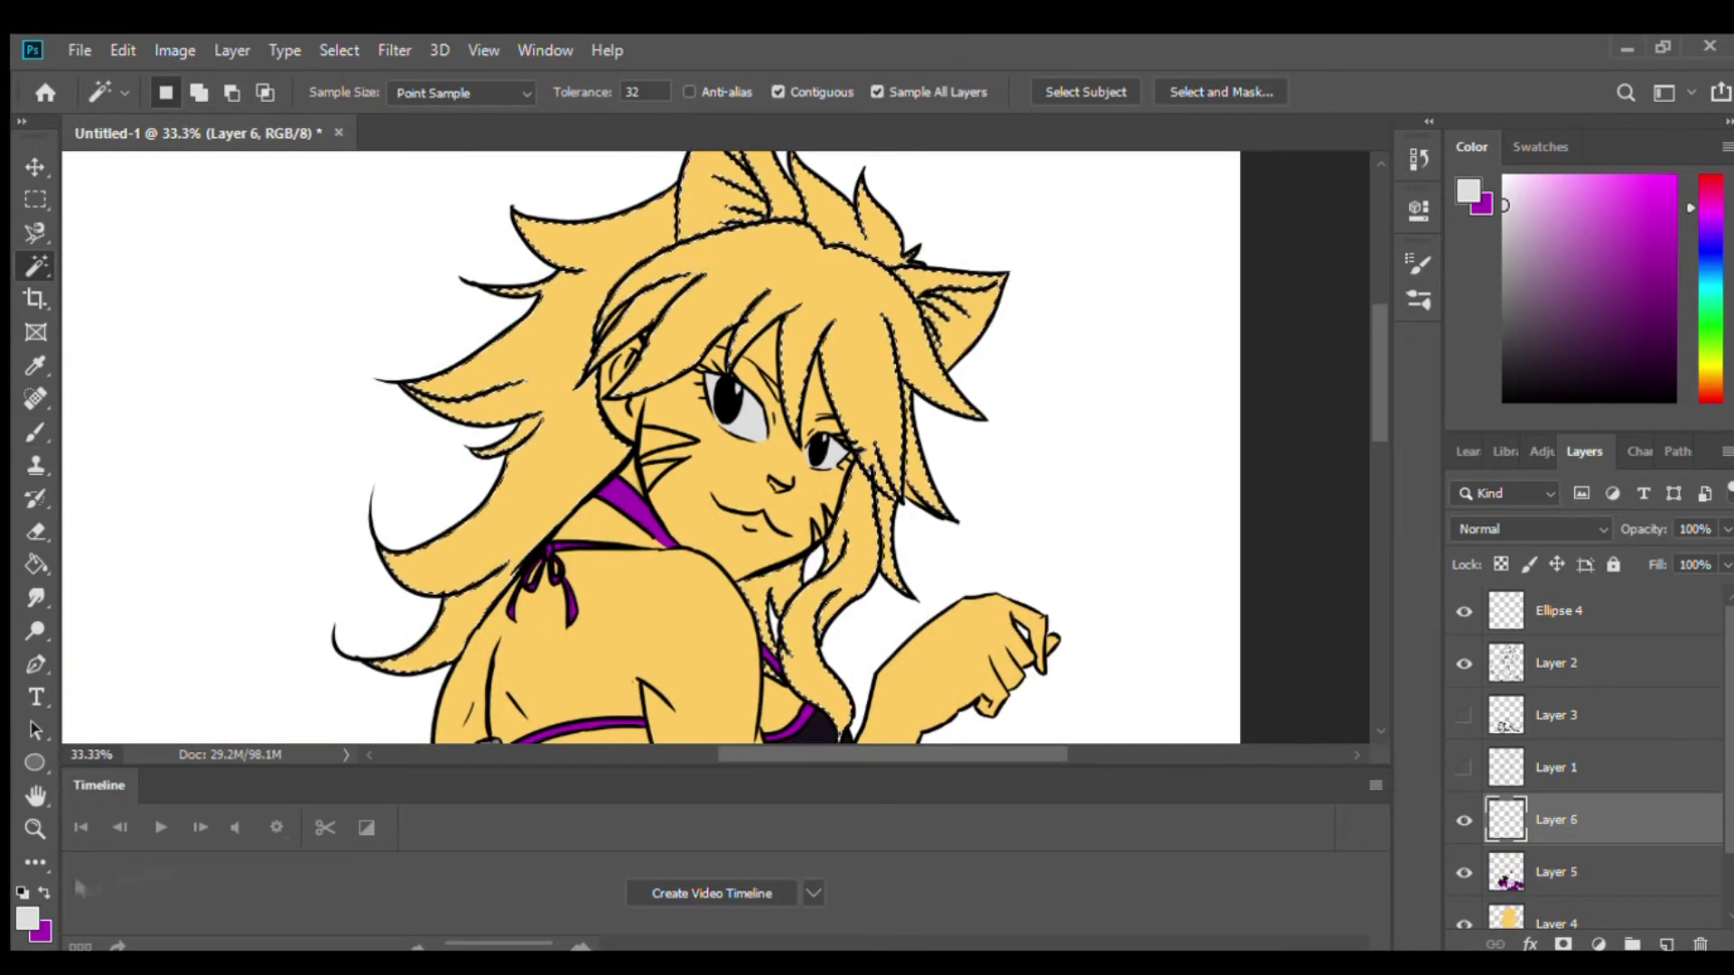
key(ctrl+shift+alt+n)
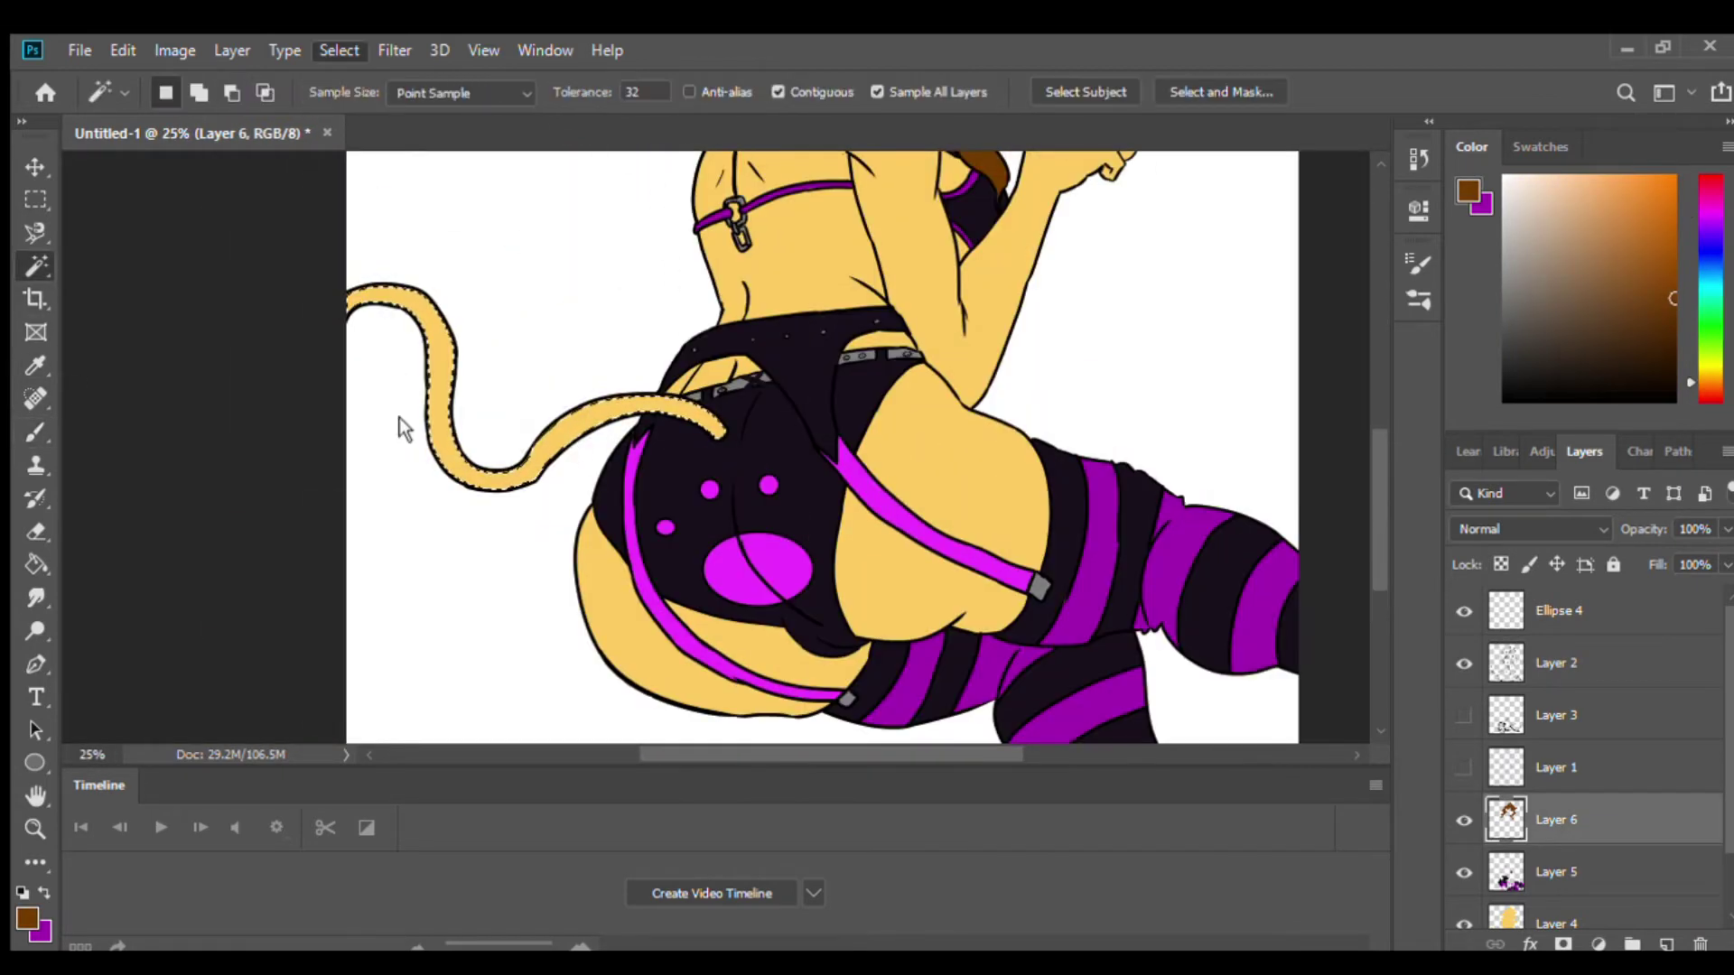
key(g)
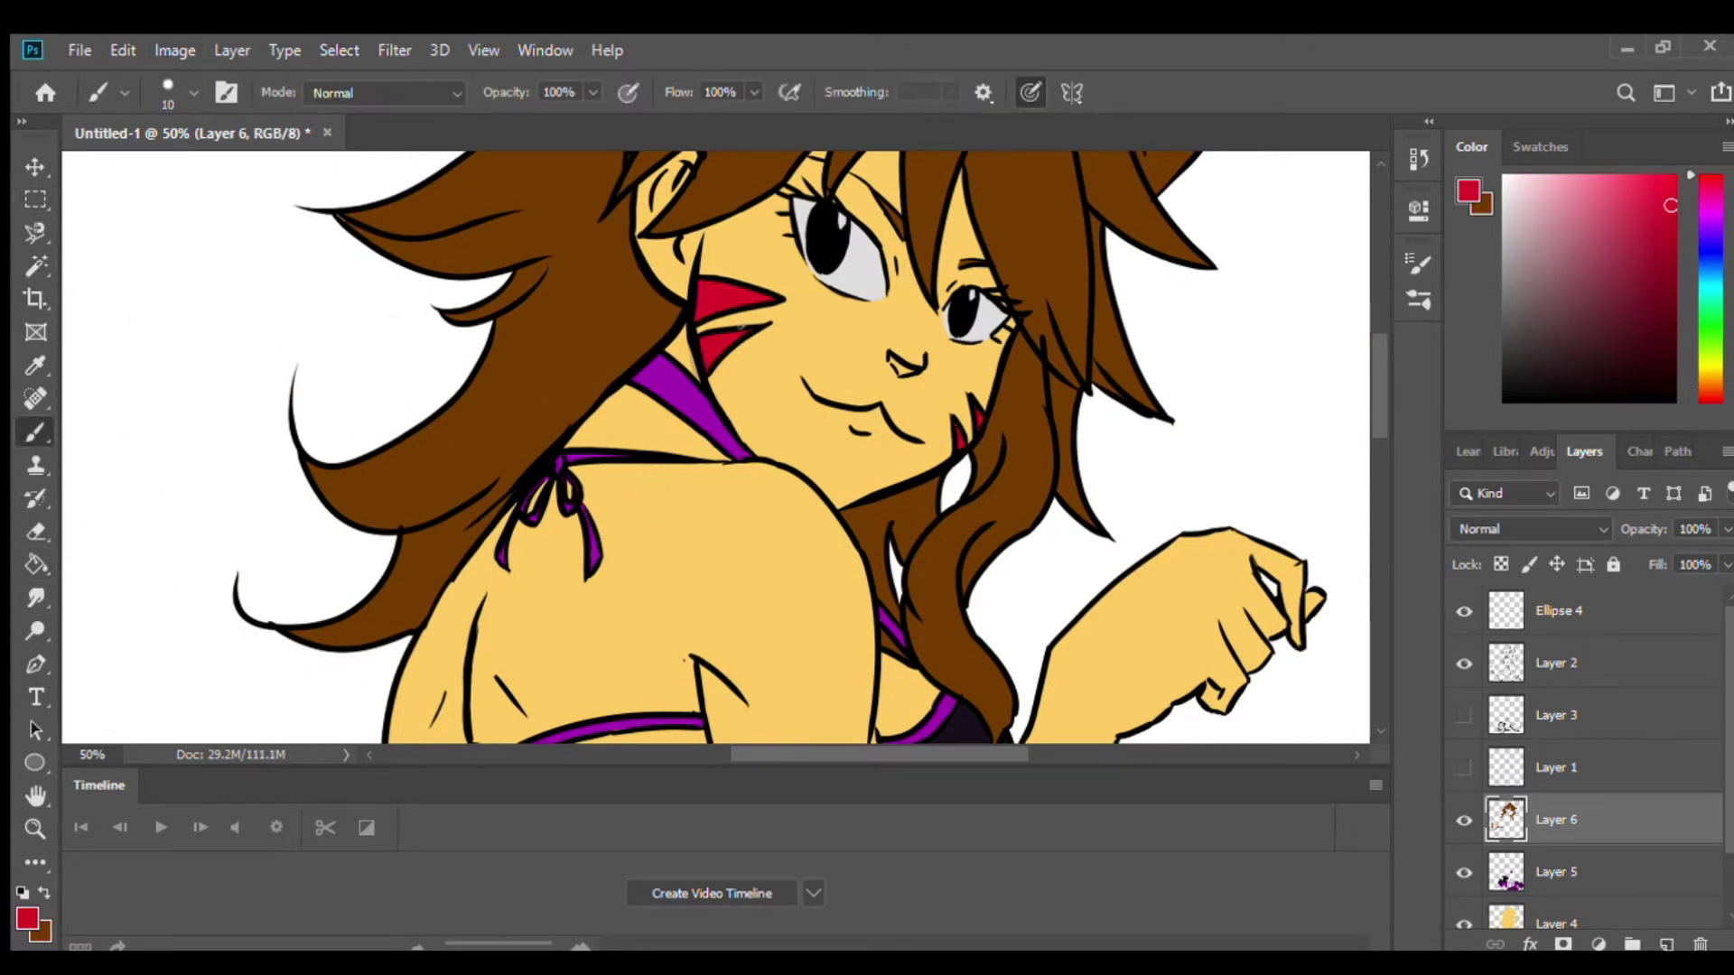
Sample the hair's brown and paint the nose with the brush.
key(i)
click(1066, 321)
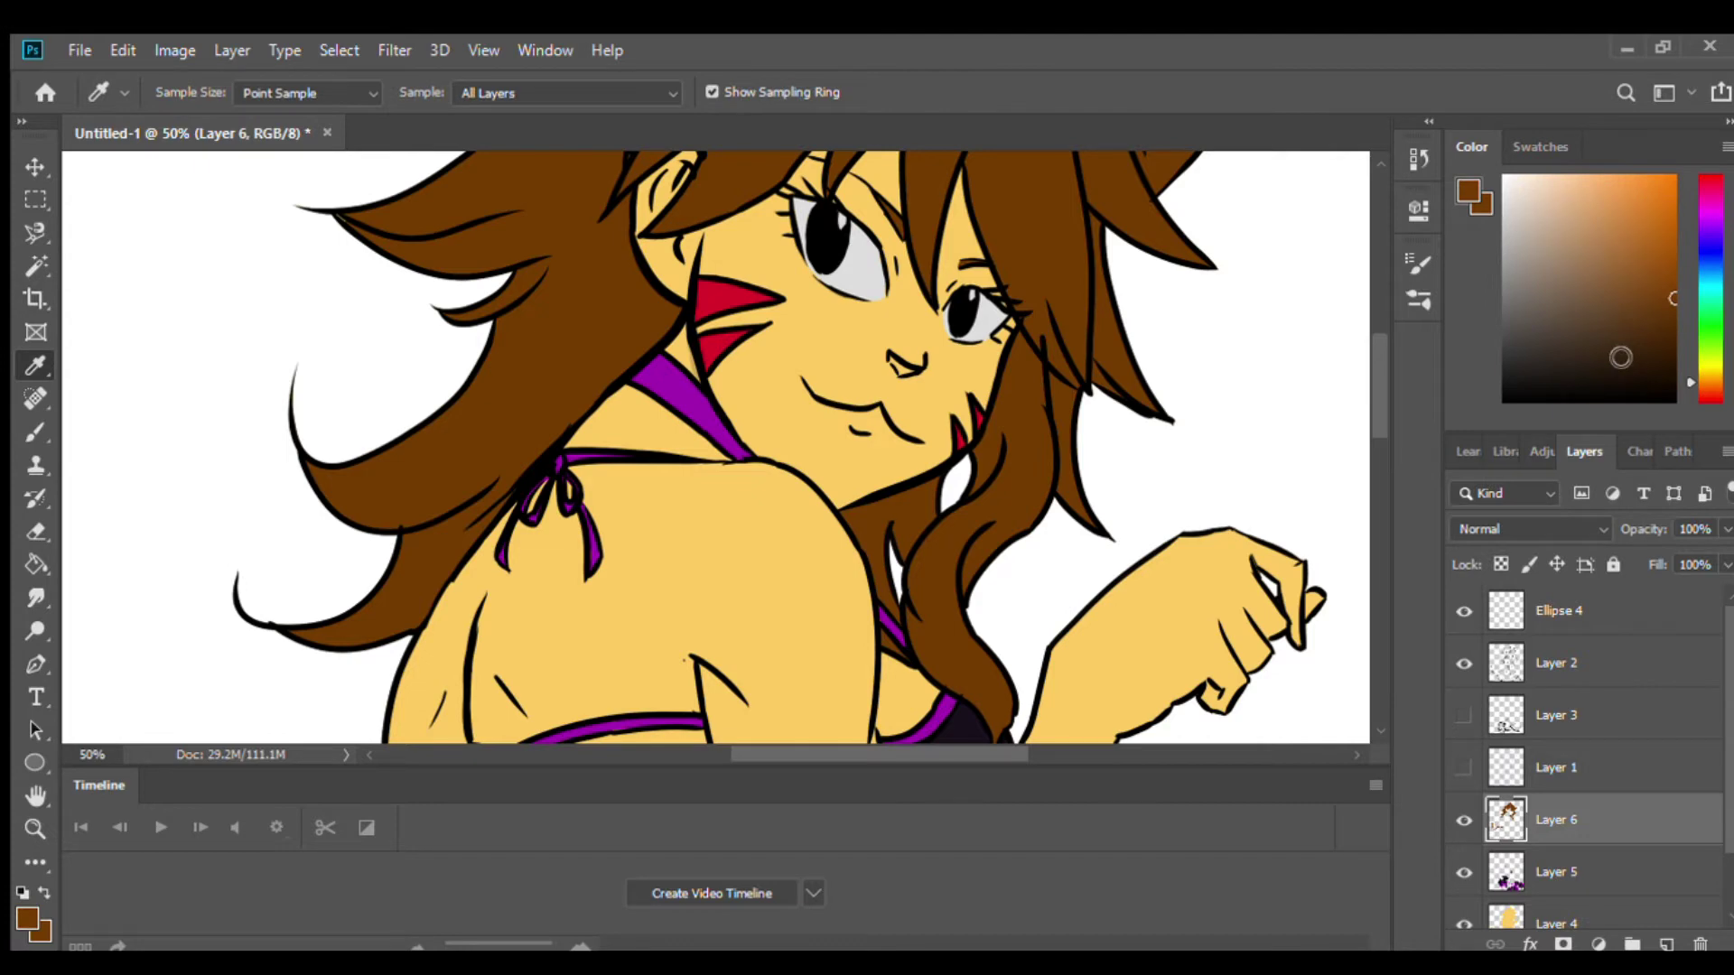
key(b)
key(ctrl+plus)
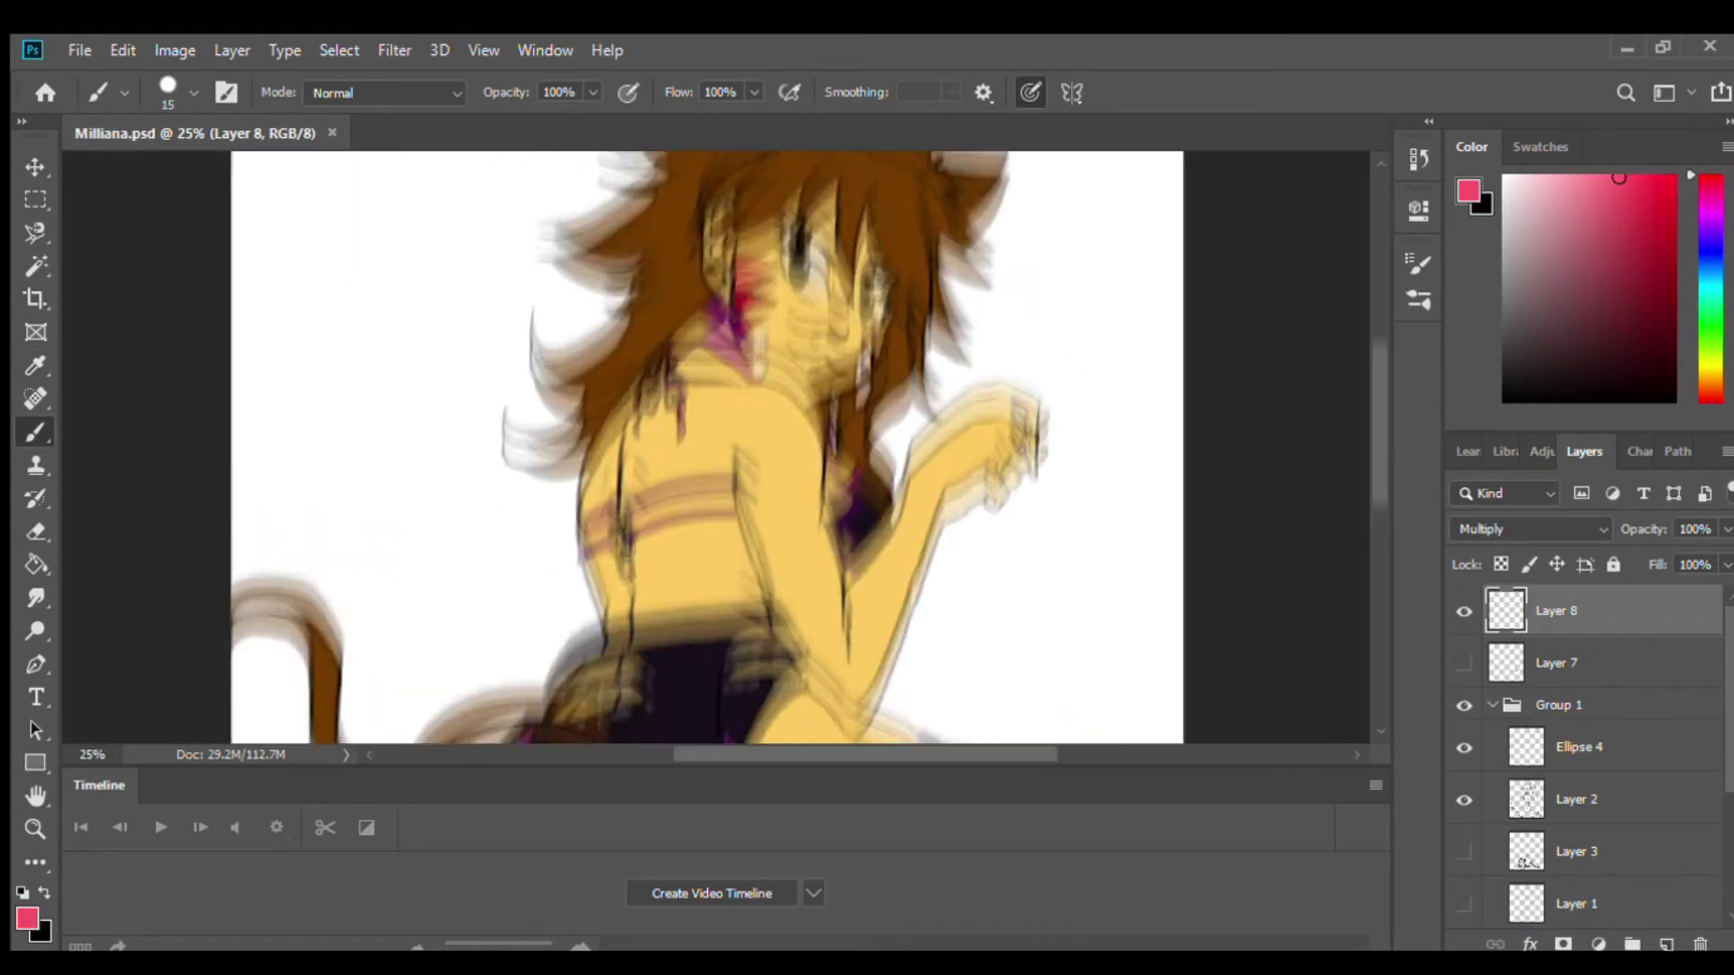
Sample the hair's brown and paint shadows on the strands above the ear on Multiply Layer 8, using the size 15 brush.
key(i)
click(685, 379)
key(b)
key(ctrl+plus)
key(ctrl+plus)
drag(623, 352, 723, 264)
drag(632, 311, 785, 205)
drag(643, 280, 808, 187)
drag(637, 390, 780, 332)
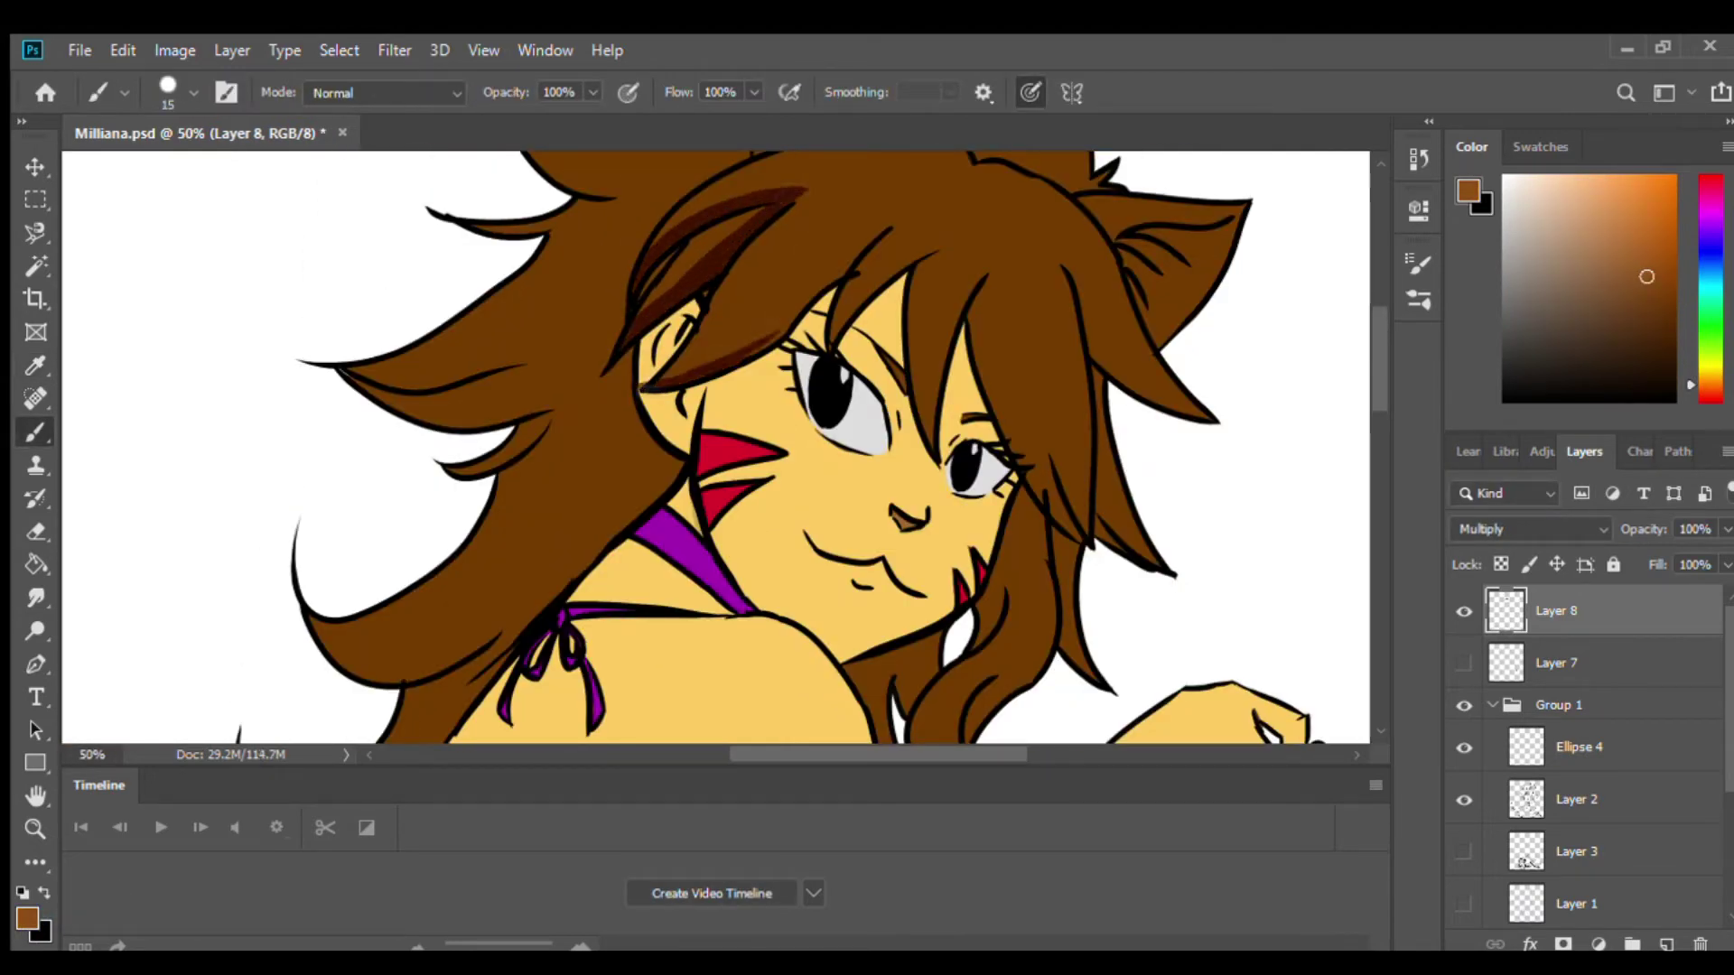
Shade the side lock of the fringe and the inside of the human ear with the size 25 brush.
key(bracketright)
key(bracketright)
mouse_move(668, 377)
mouse_down()
mouse_move(794, 307)
mouse_move(871, 233)
mouse_up()
drag(686, 316, 646, 379)
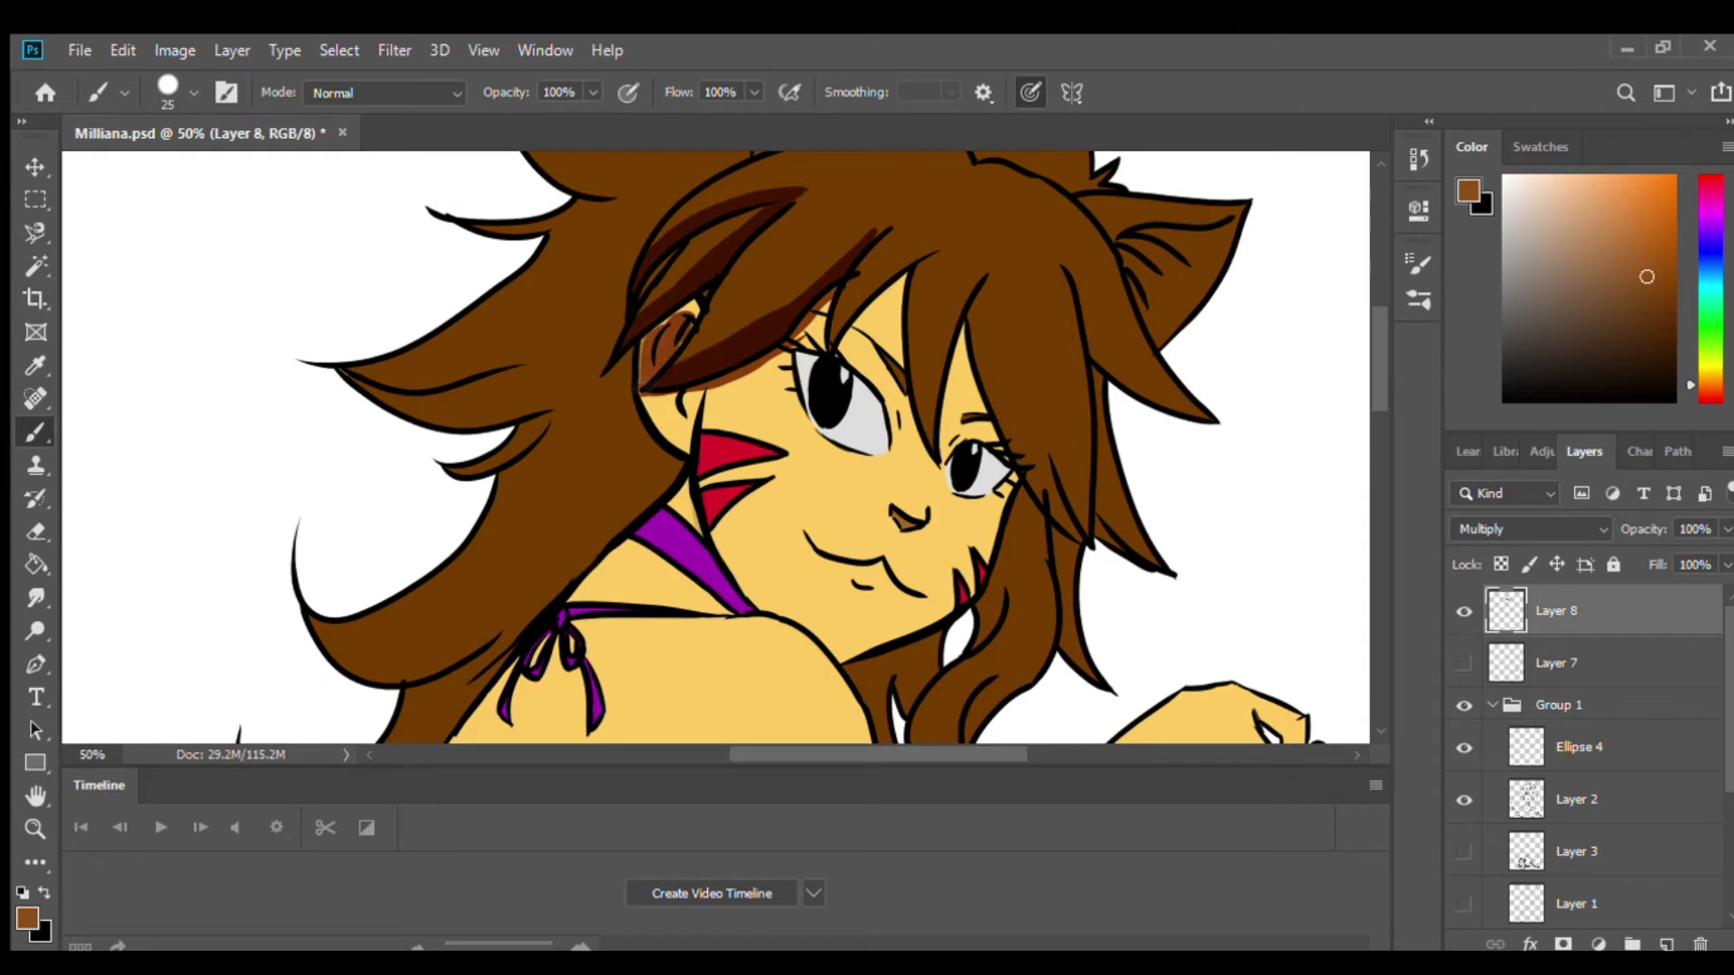
Shade the edge of the face beside the cheek markings, then add fine shadows around the far eye with size 10.
drag(731, 535, 754, 574)
scroll(749, 542, down, 3)
drag(698, 289, 712, 366)
drag(713, 411, 758, 497)
key(bracketleft)
key(bracketleft)
key(bracketleft)
key(ctrl+plus)
key(ctrl+minus)
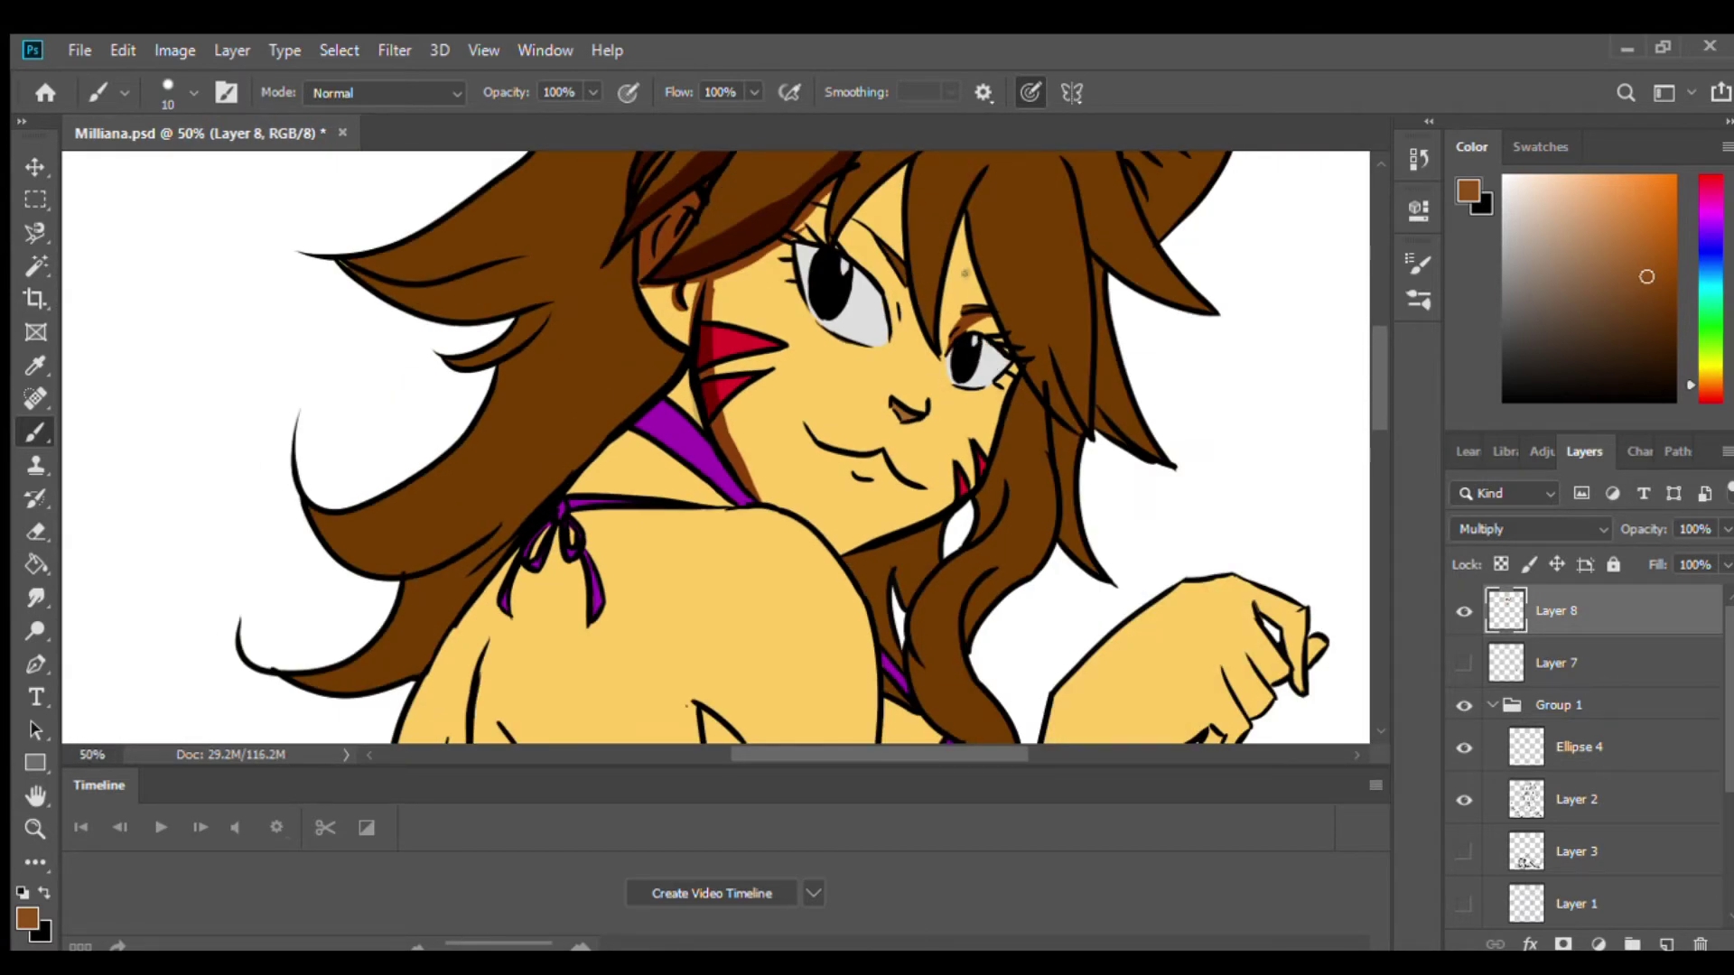
Shade the fringe locks hanging over the forehead and between the eyes with the size 25 brush.
key(bracketright)
key(bracketright)
key(bracketright)
drag(966, 216, 984, 302)
drag(975, 162, 1029, 374)
scroll(713, 447, up, 3)
mouse_move(939, 280)
mouse_down()
mouse_move(925, 456)
mouse_move(921, 429)
mouse_up()
drag(957, 257, 871, 352)
mouse_move(932, 258)
mouse_down()
mouse_move(862, 342)
mouse_move(943, 437)
mouse_up()
key(ctrl+minus)
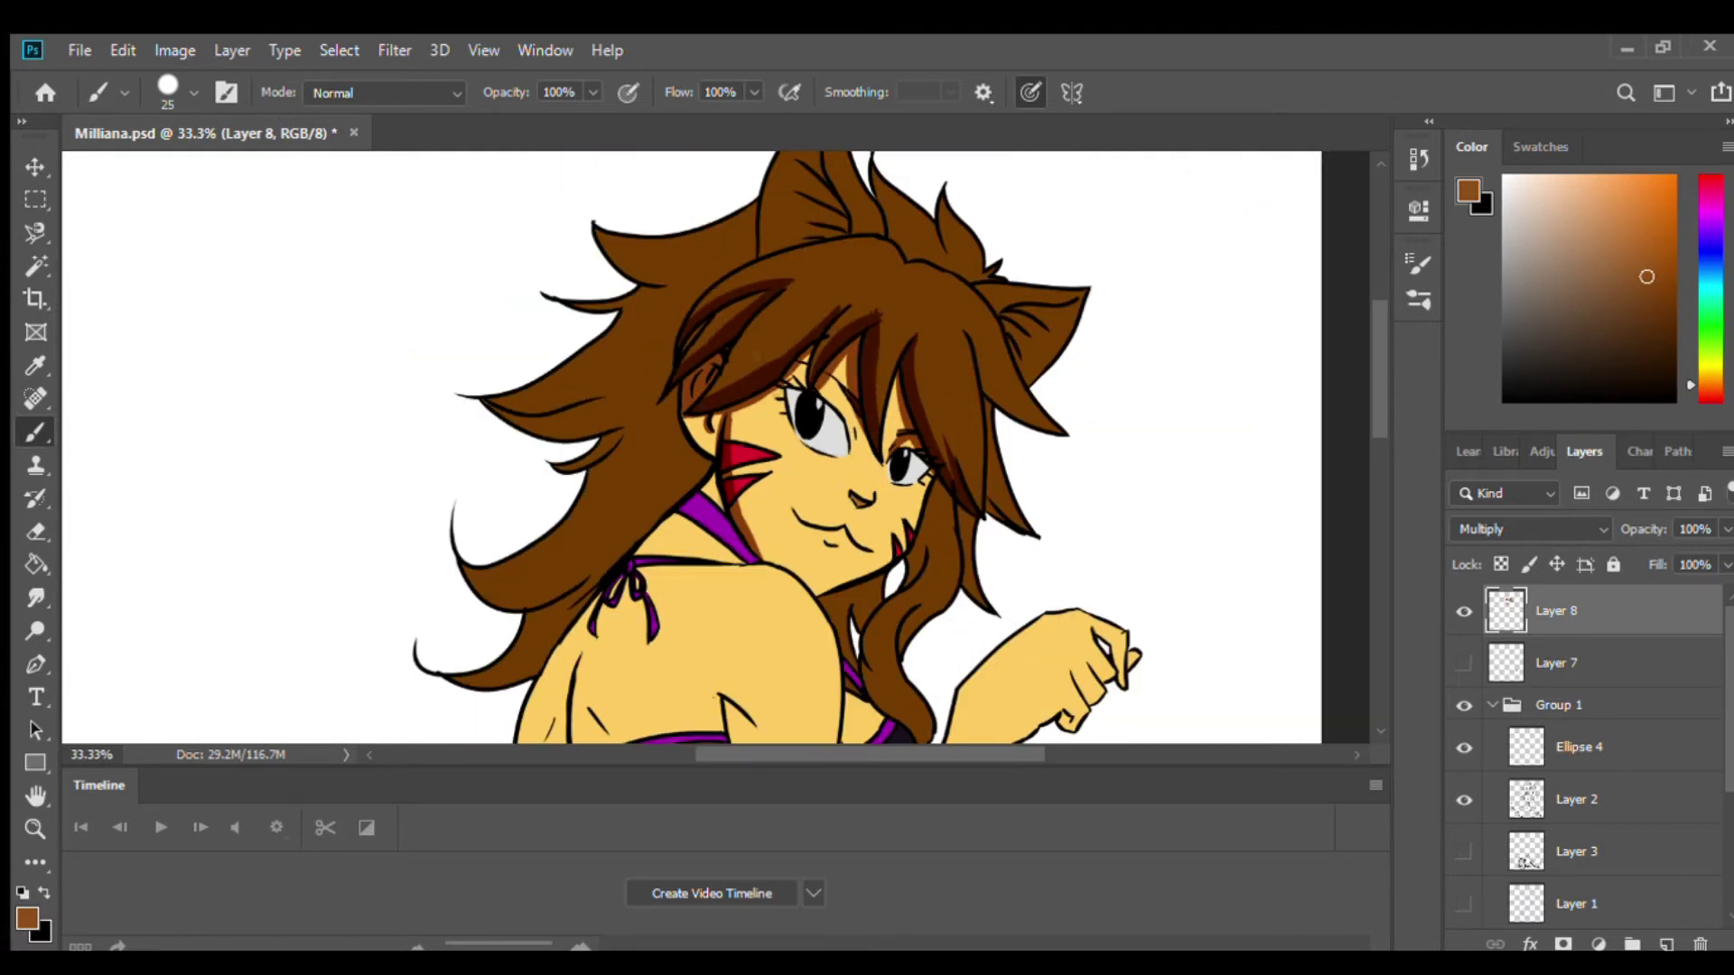
Paint shadow strokes at the hair's crown parting and along the locks on the far side of the face.
drag(935, 253, 858, 316)
scroll(713, 447, right, 1)
drag(979, 325, 894, 438)
scroll(1589, 768, down, 3)
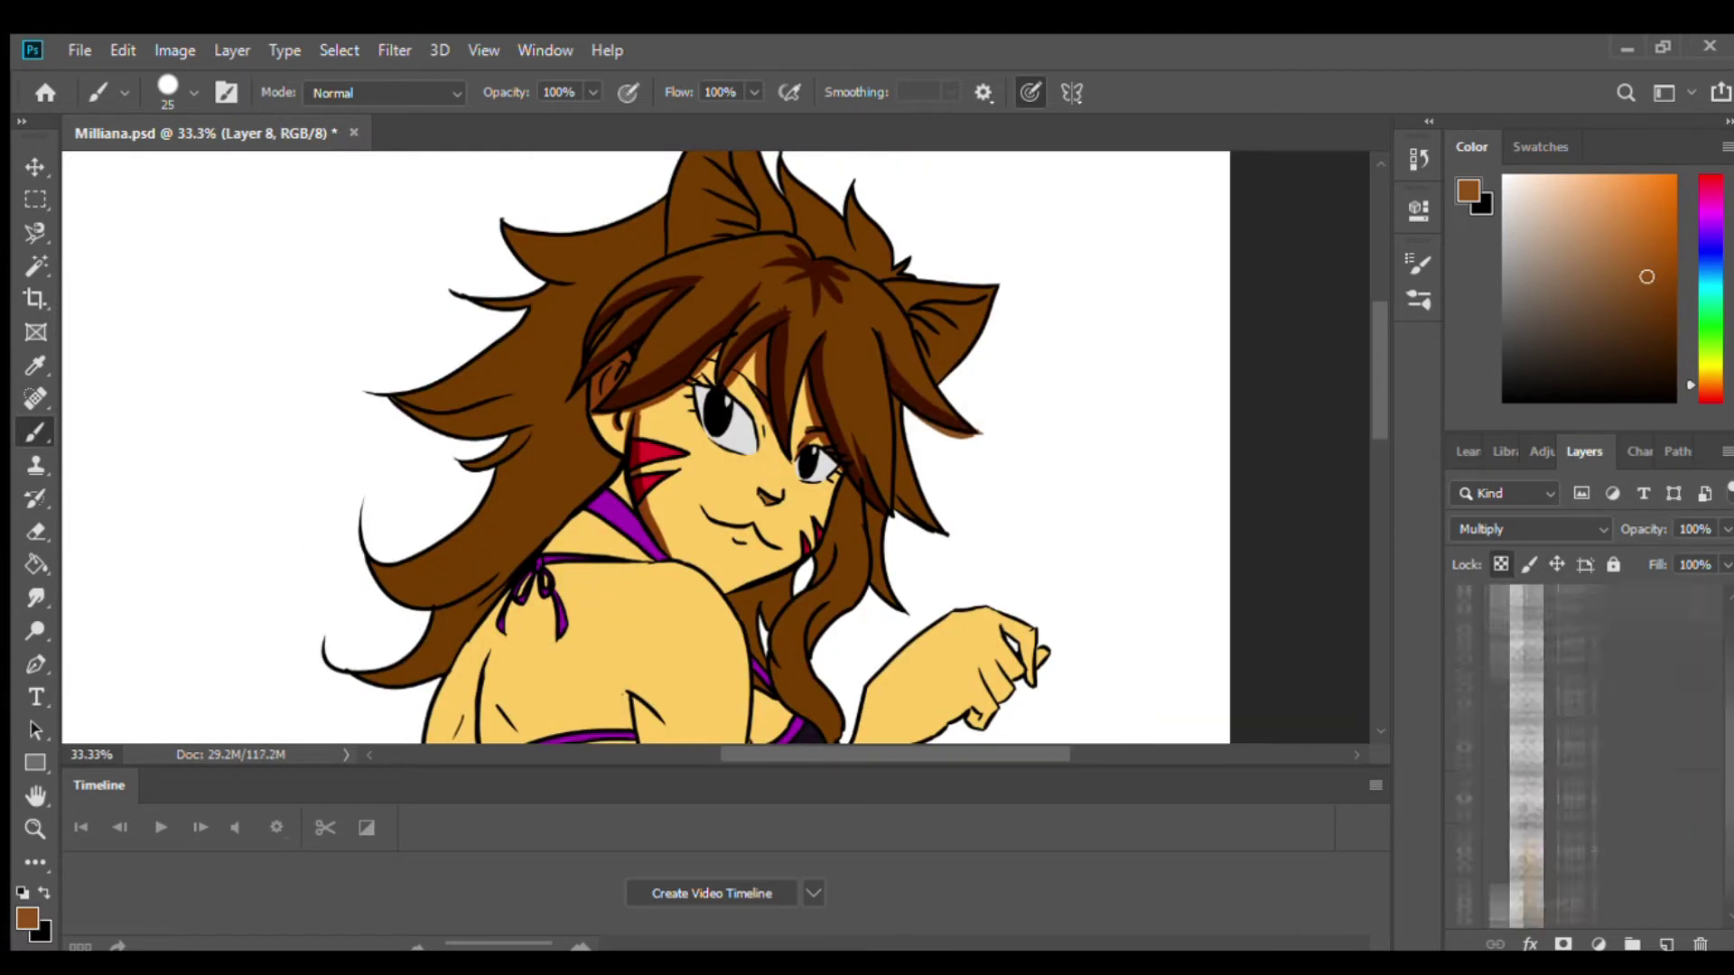
Place Layer 8 below Layer 7, collapse Group 1 and clip Layer 8 to the group.
scroll(1589, 767, up, 1)
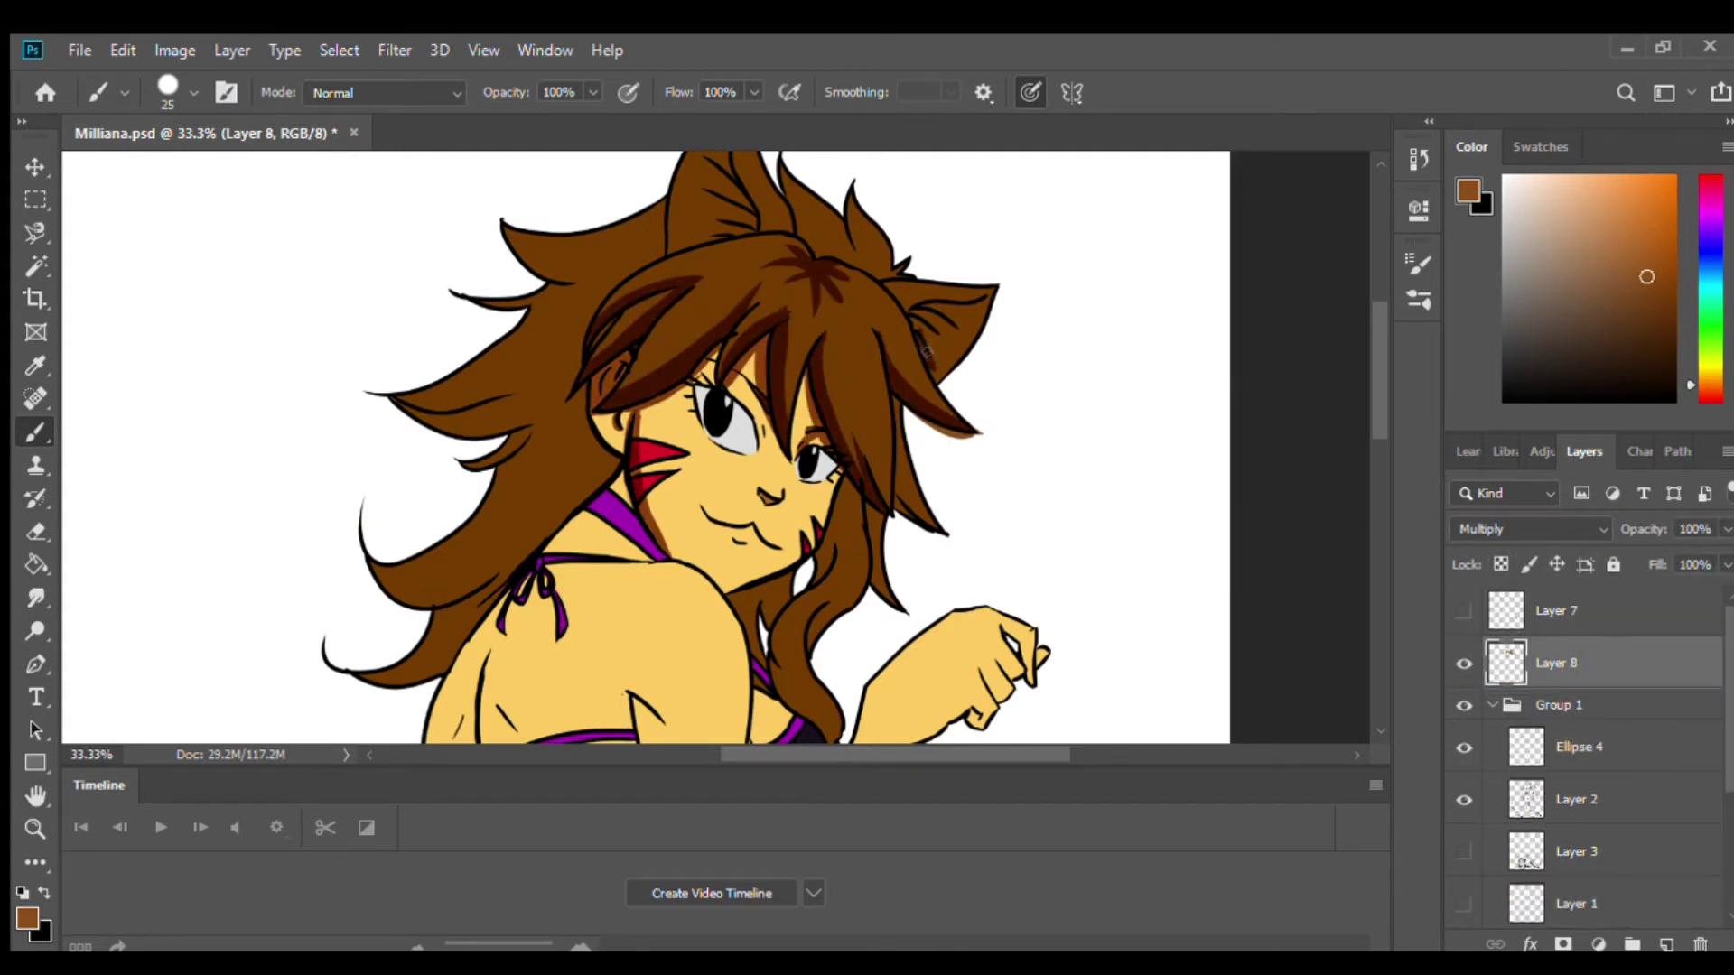
drag(984, 352, 943, 389)
scroll(1589, 767, down, 1)
click(1473, 902)
key(ctrl+z)
key(ctrl+z)
scroll(1589, 768, up, 3)
click(1492, 704)
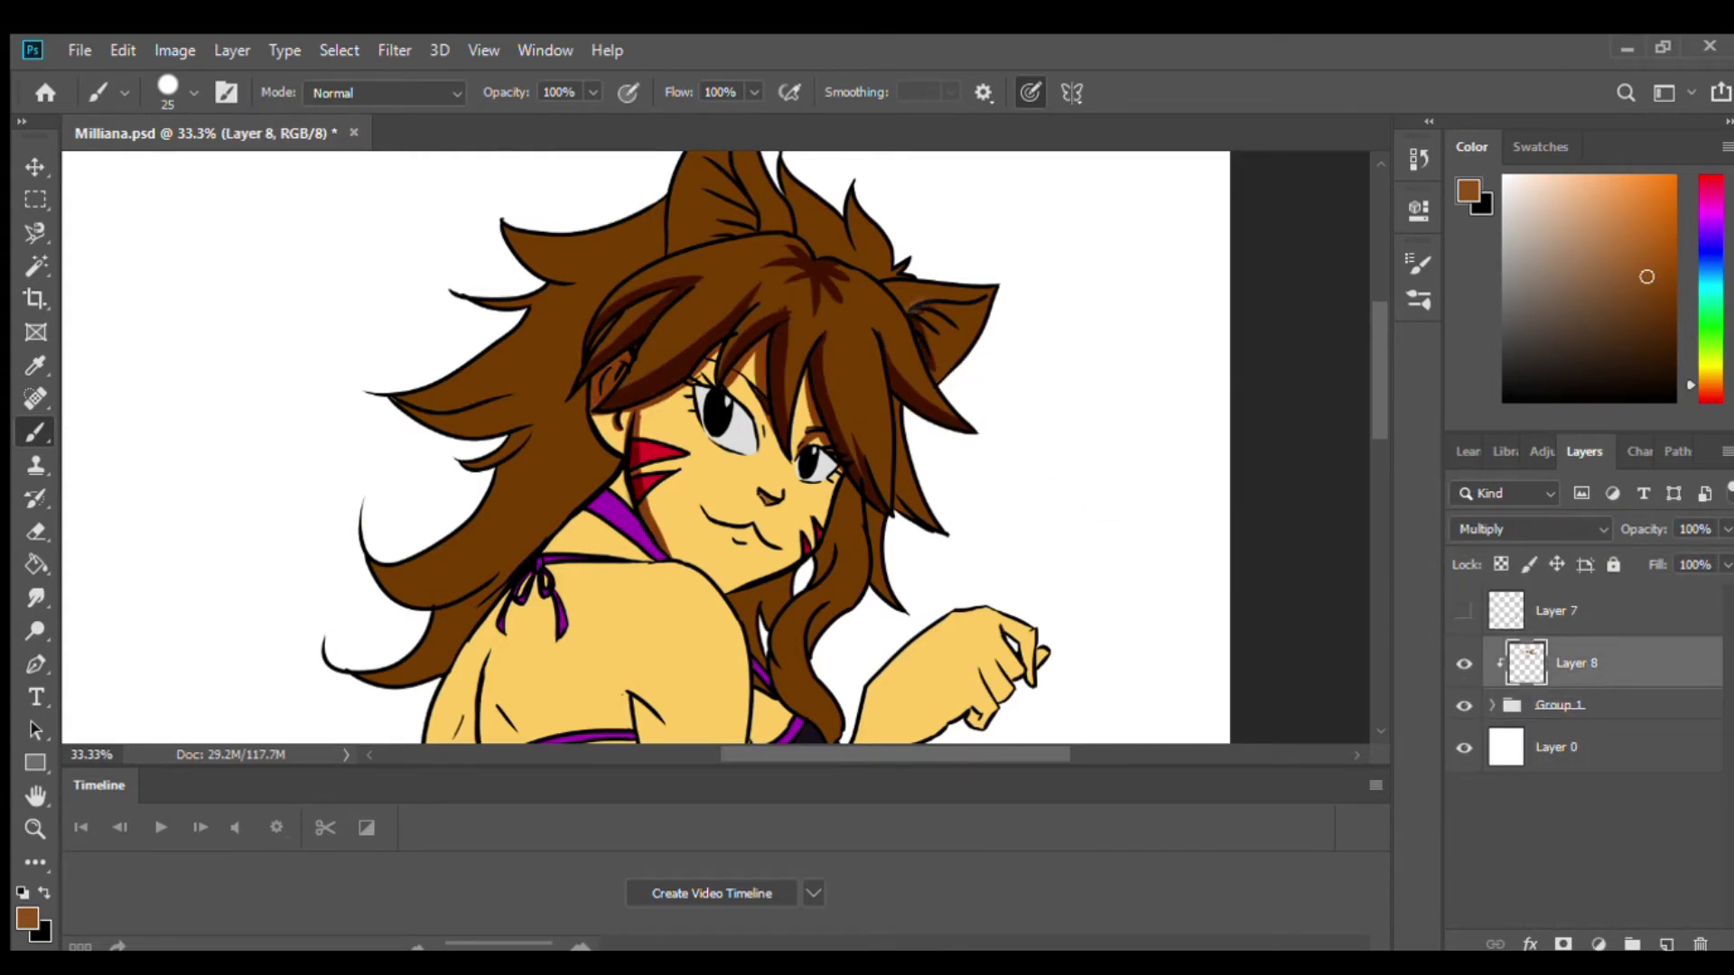
Shade the insides of both cat ears and the hair tufts between them with the size 25 brush.
drag(713, 271, 858, 415)
drag(867, 262, 880, 361)
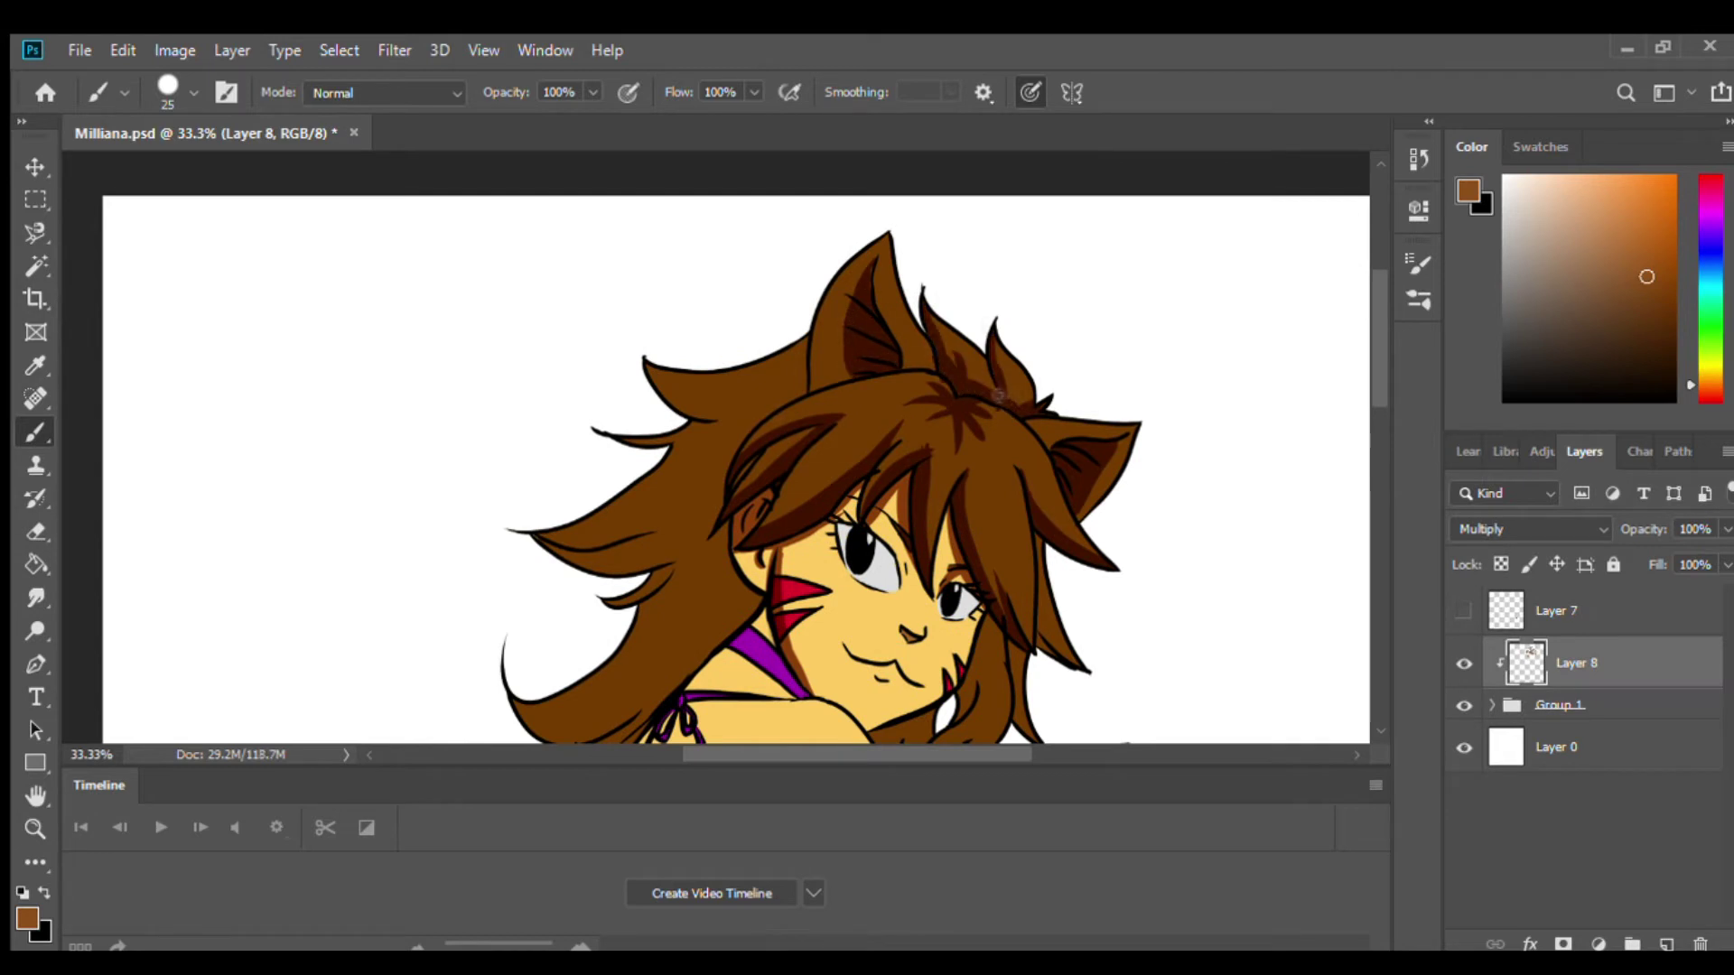
Shade the lower back hair from behind the neck down to the lowest curl.
drag(739, 467, 811, 282)
drag(811, 420, 657, 548)
drag(836, 395, 578, 626)
drag(714, 495, 820, 394)
drag(802, 323, 686, 486)
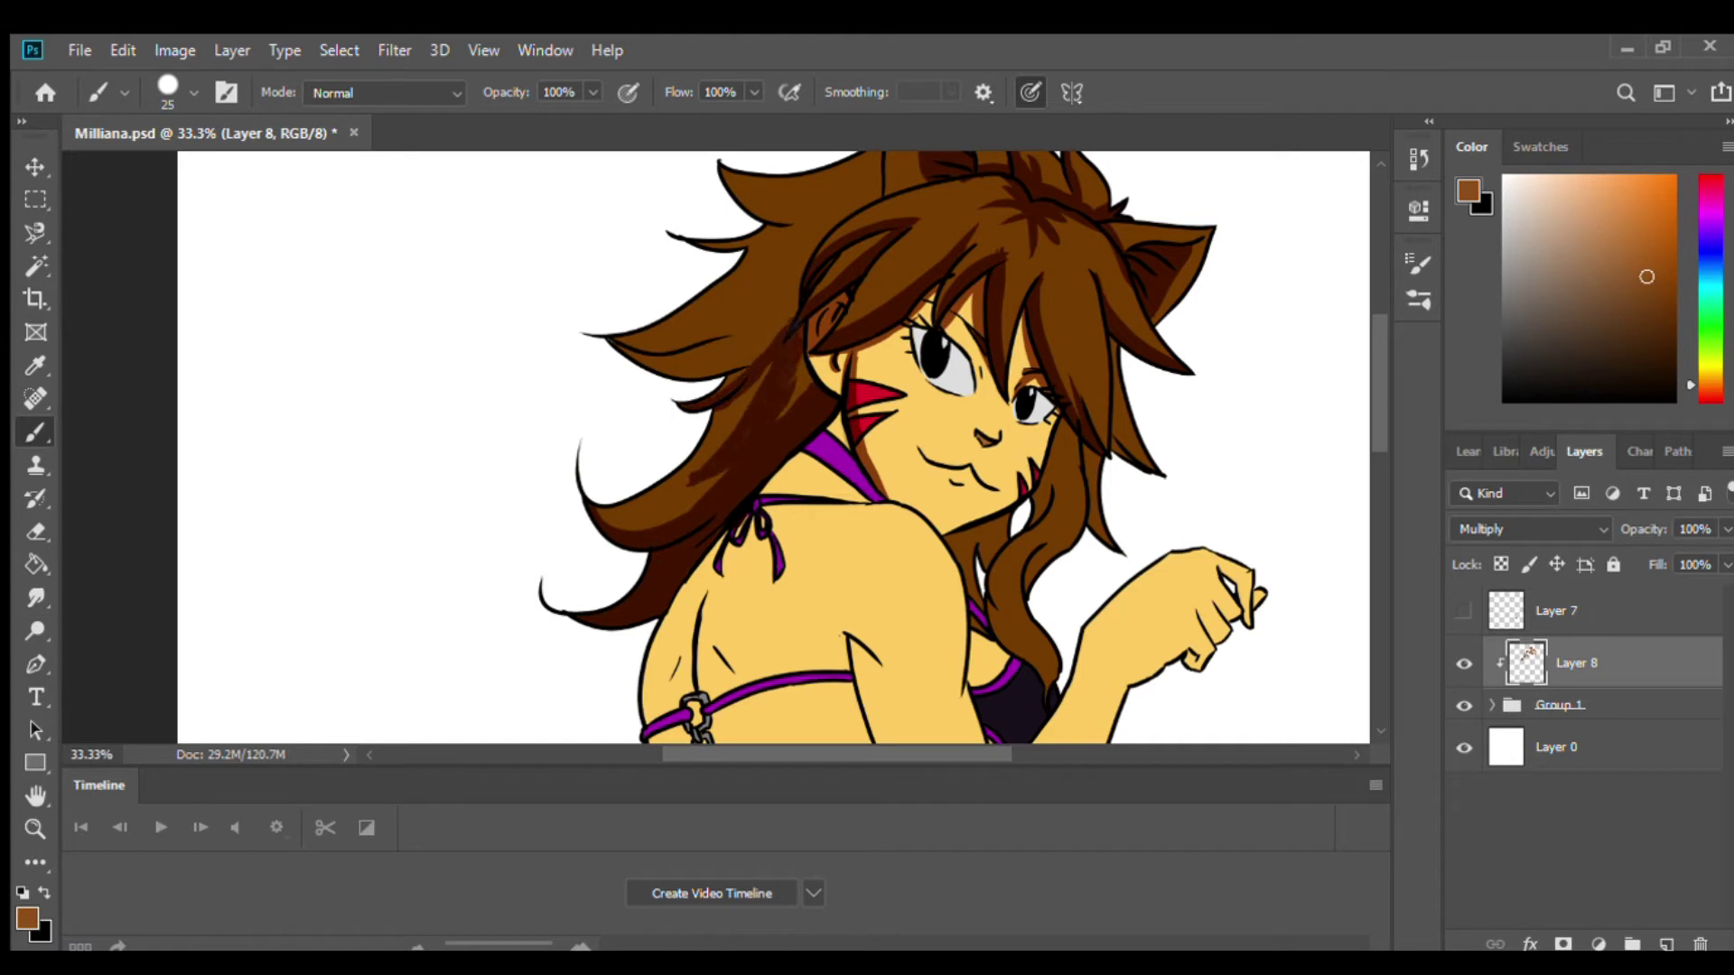
Shade the middle and upper locks of the back hair with the size 25 brush, redoing one stroke.
drag(776, 302, 623, 357)
drag(740, 343, 632, 370)
mouse_move(831, 225)
mouse_down()
mouse_move(704, 316)
mouse_move(758, 316)
mouse_up()
key(ctrl+z)
drag(866, 190, 742, 226)
drag(877, 173, 733, 207)
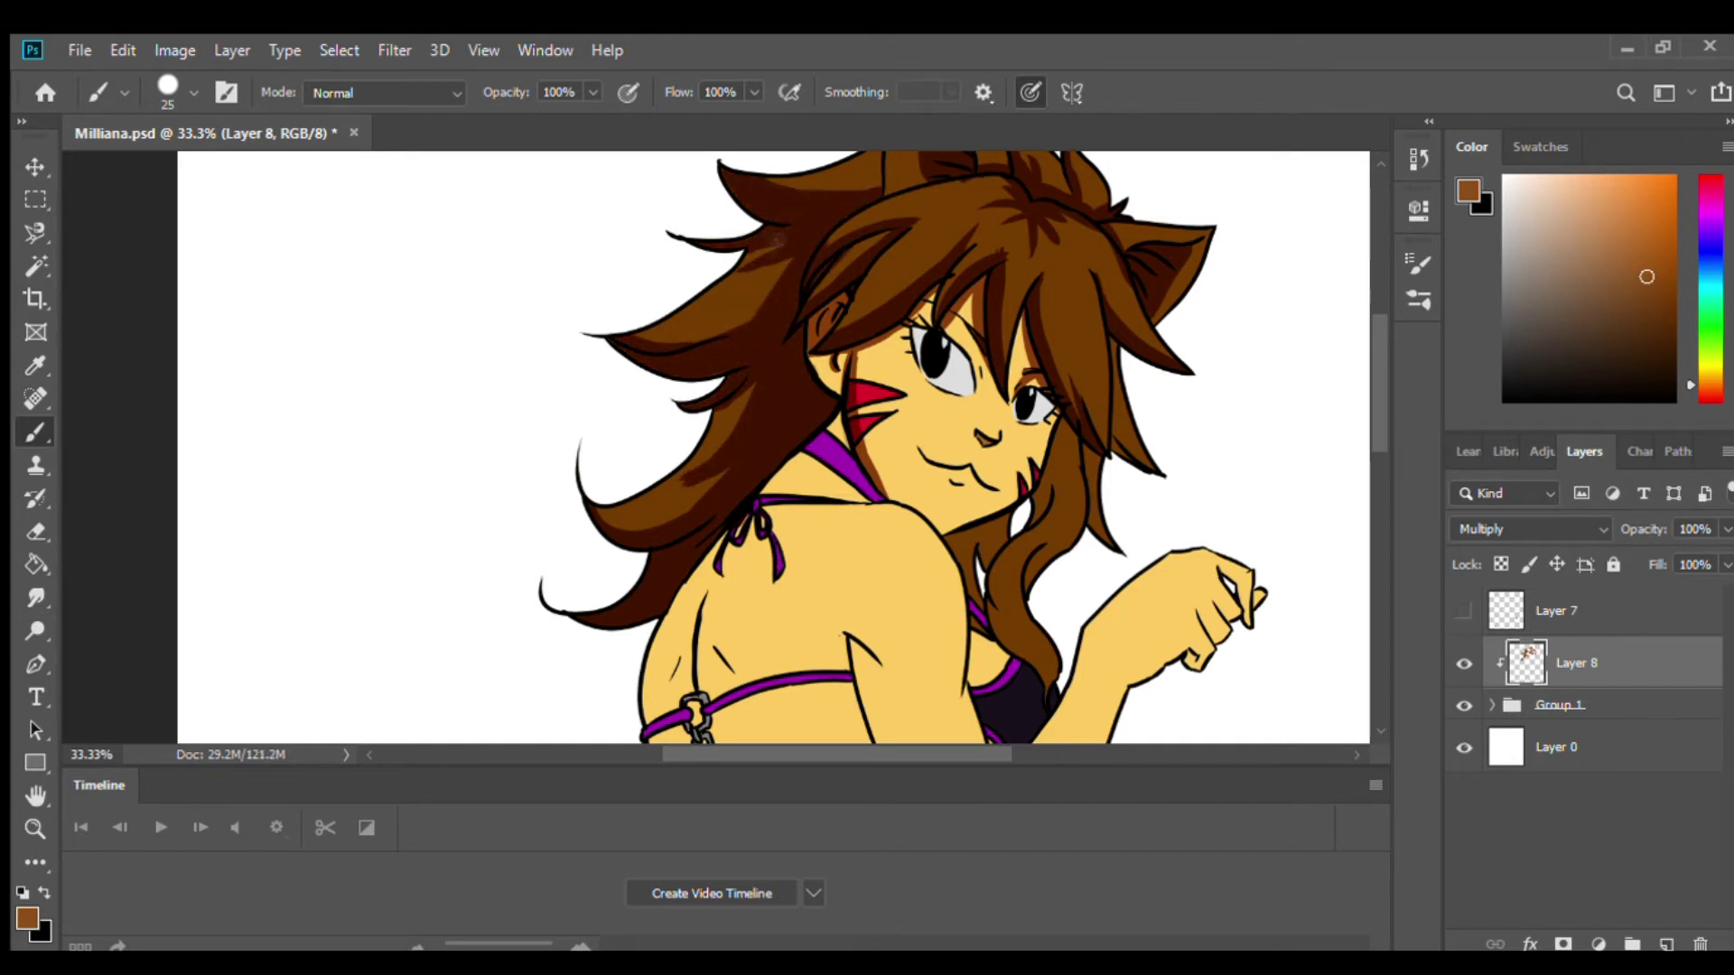
Finish the upper back hair shading and shade beneath the nose and lower lip with the size 15 brush.
drag(782, 260, 627, 340)
key(ctrl+plus)
scroll(767, 357, up, 5)
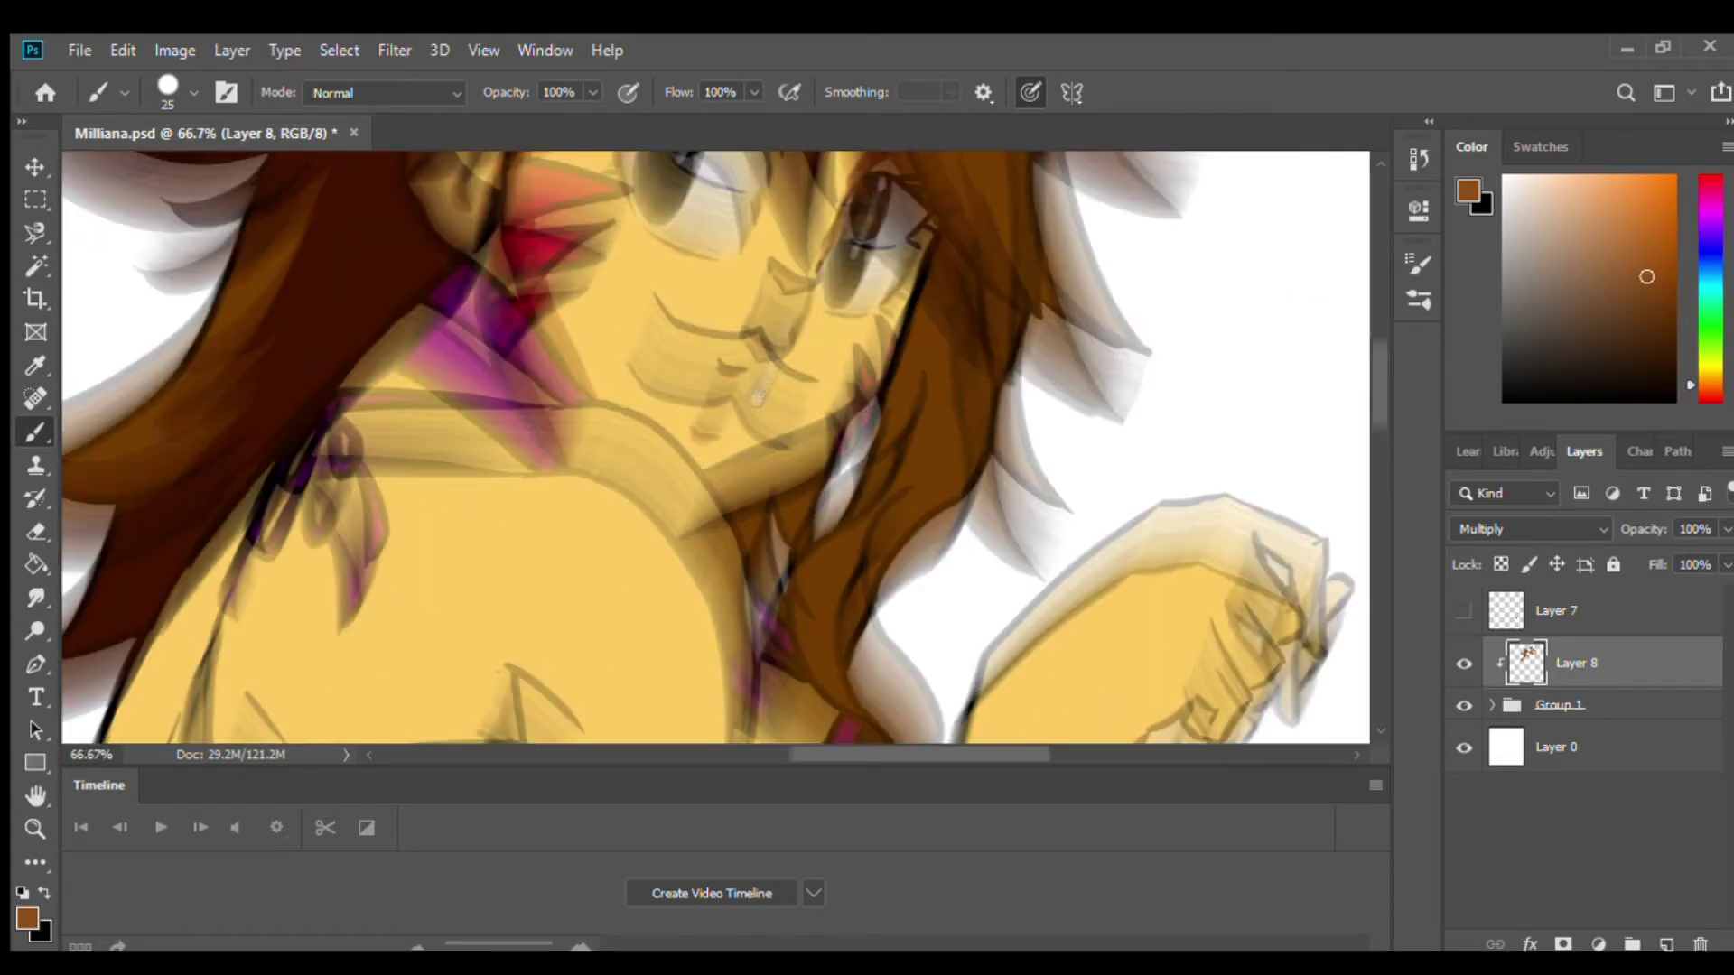
key(ctrl+minus)
key(ctrl+plus)
key(bracketleft)
key(bracketleft)
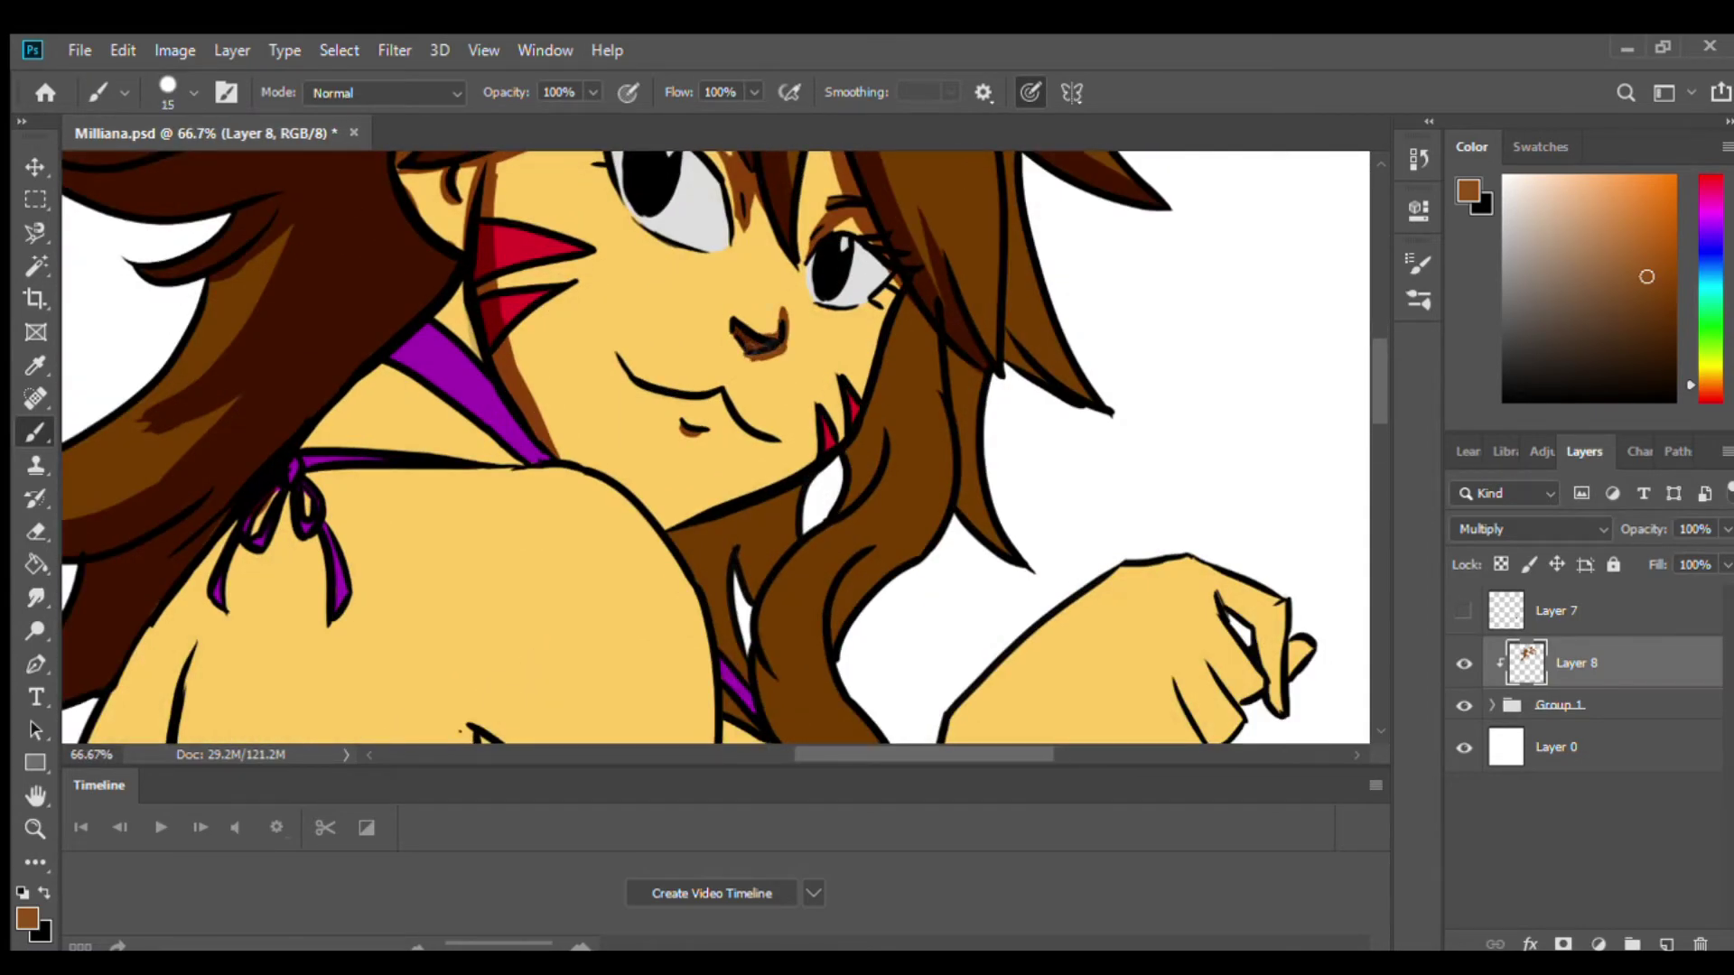
drag(778, 300, 736, 357)
Shade the far cheek, the jaw's underside and the long front hair curl with the size 25 brush.
key(ctrl+minus)
key(ctrl+minus)
drag(696, 474, 736, 533)
drag(795, 359, 788, 431)
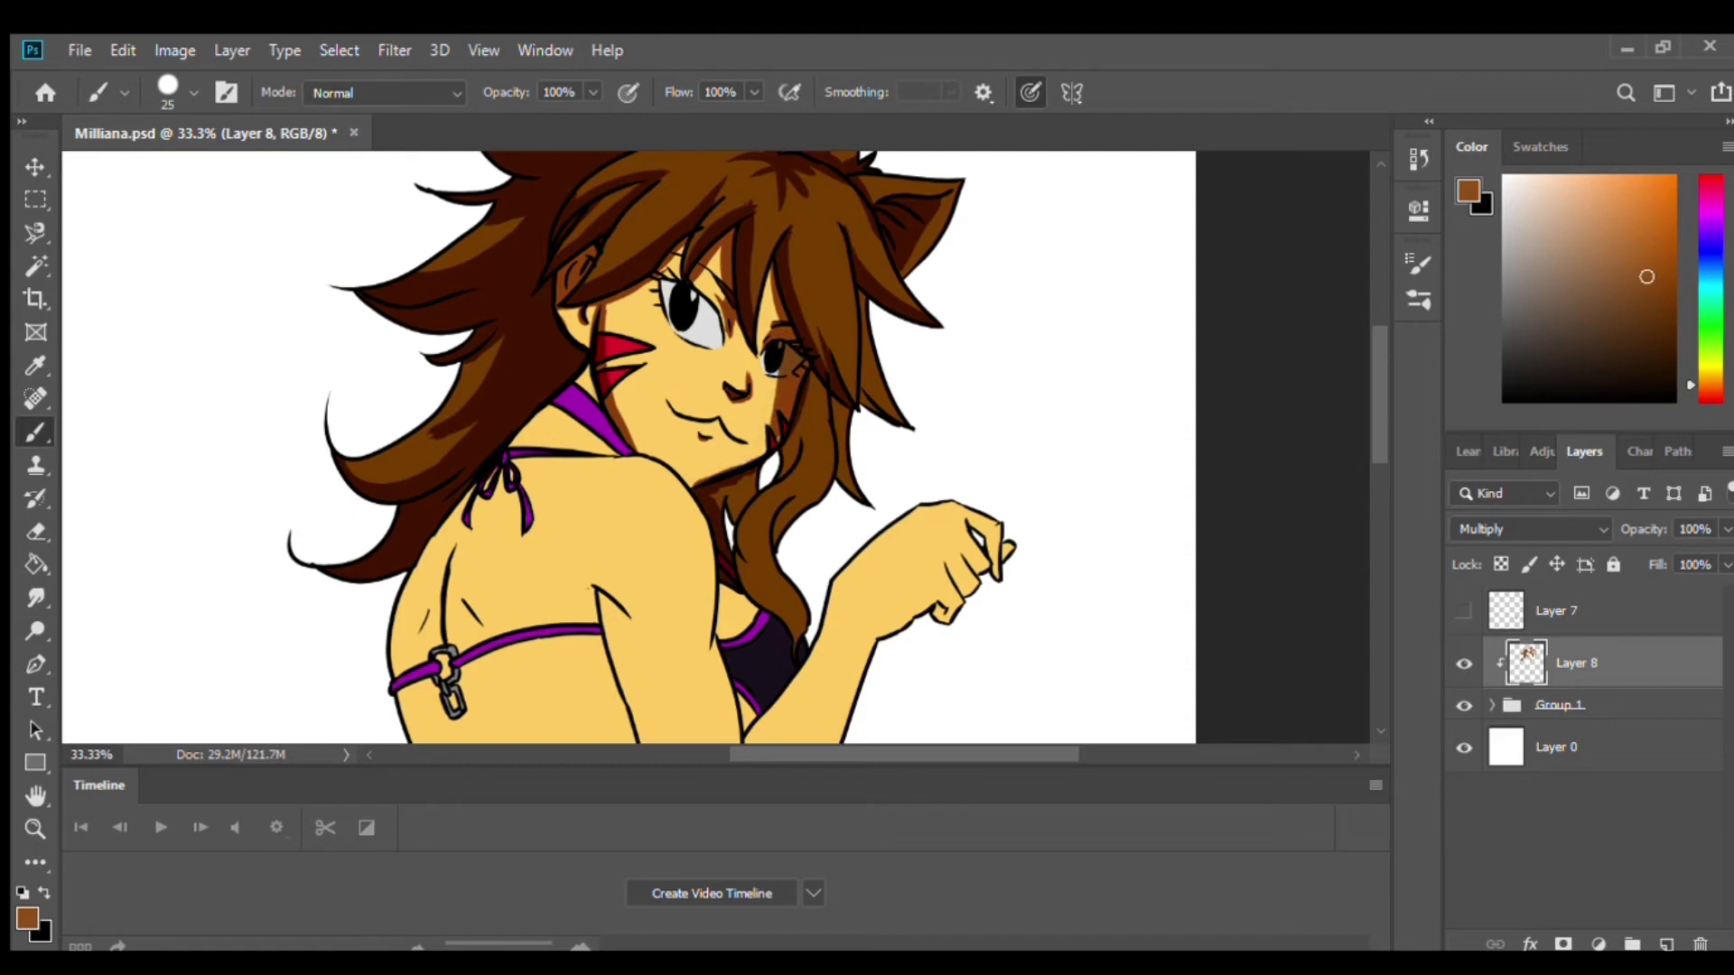
drag(817, 374, 779, 533)
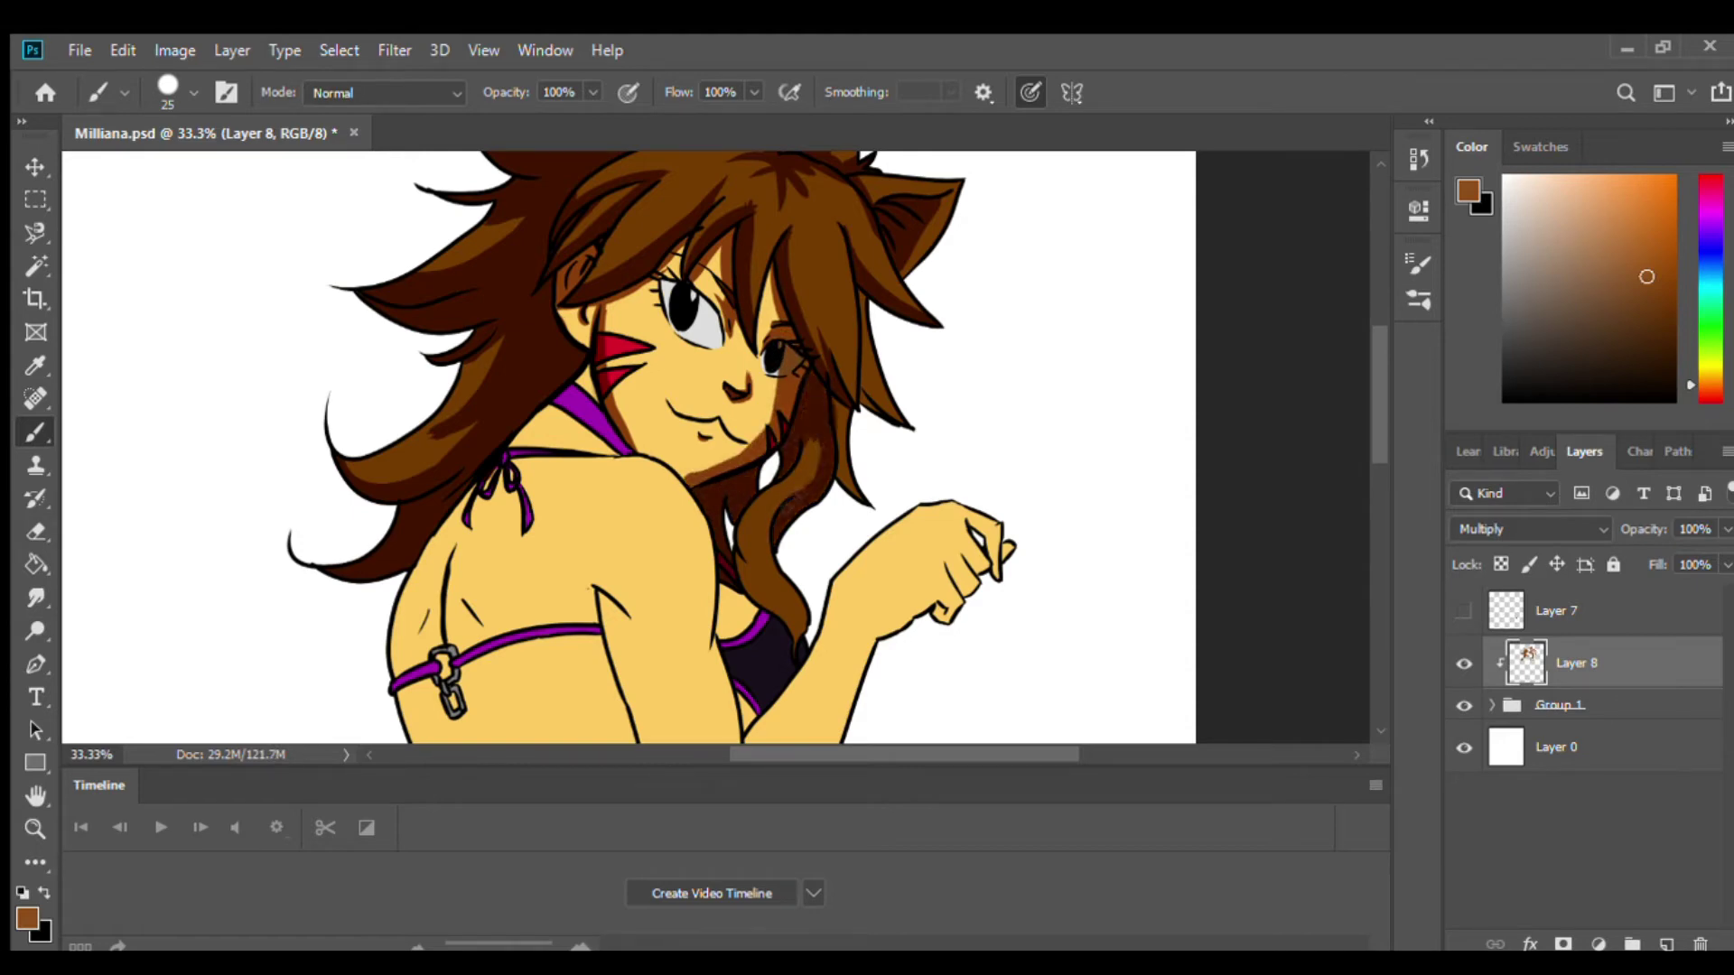
scroll(623, 447, down, 3)
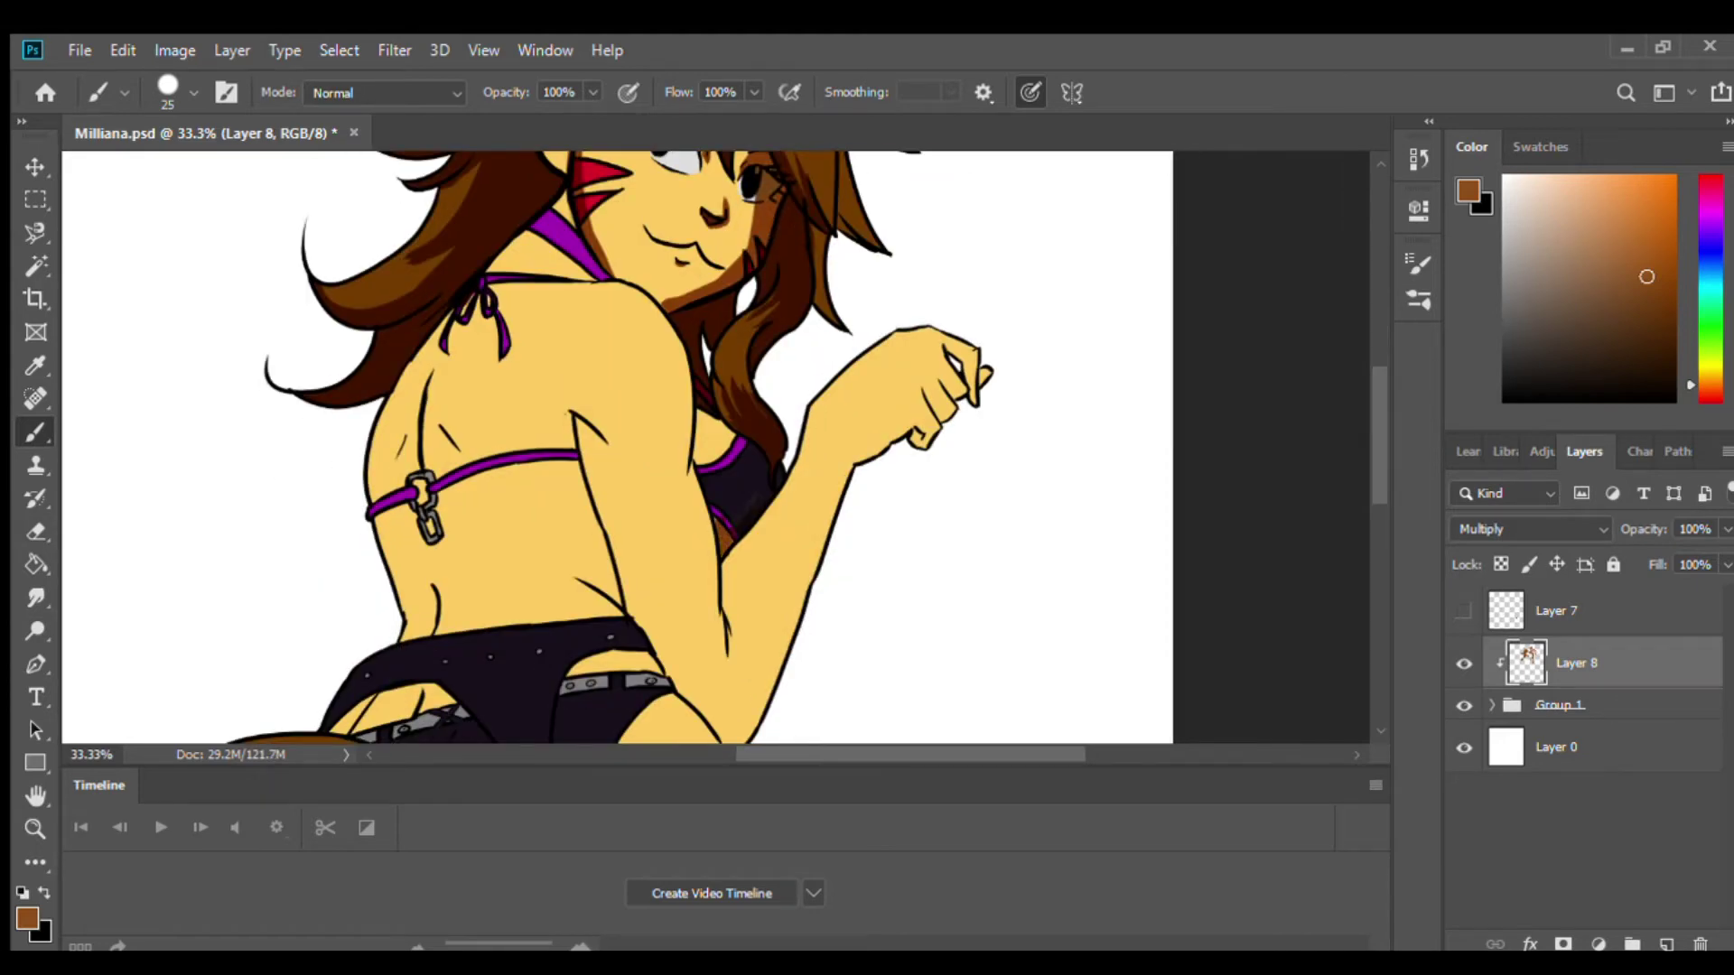
scroll(723, 447, down, 1)
scroll(722, 447, up, 1)
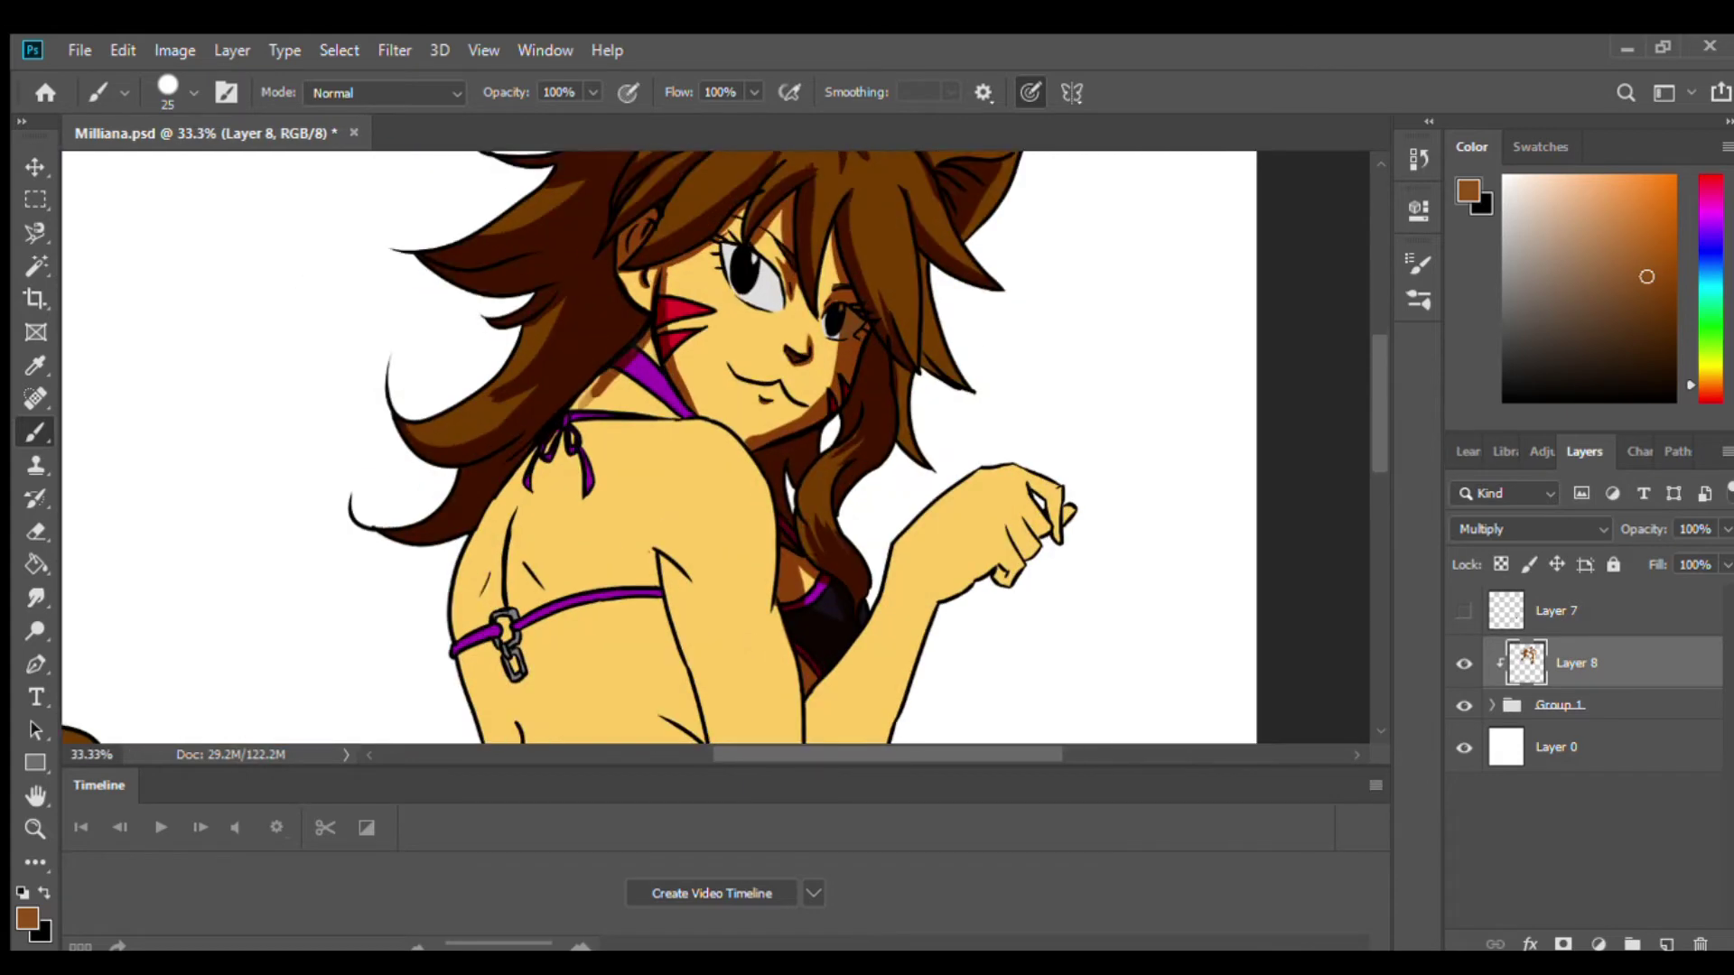
Shade the back's outer edge, the shoulder blade lines and the skin beneath the bikini strap.
scroll(722, 447, down, 3)
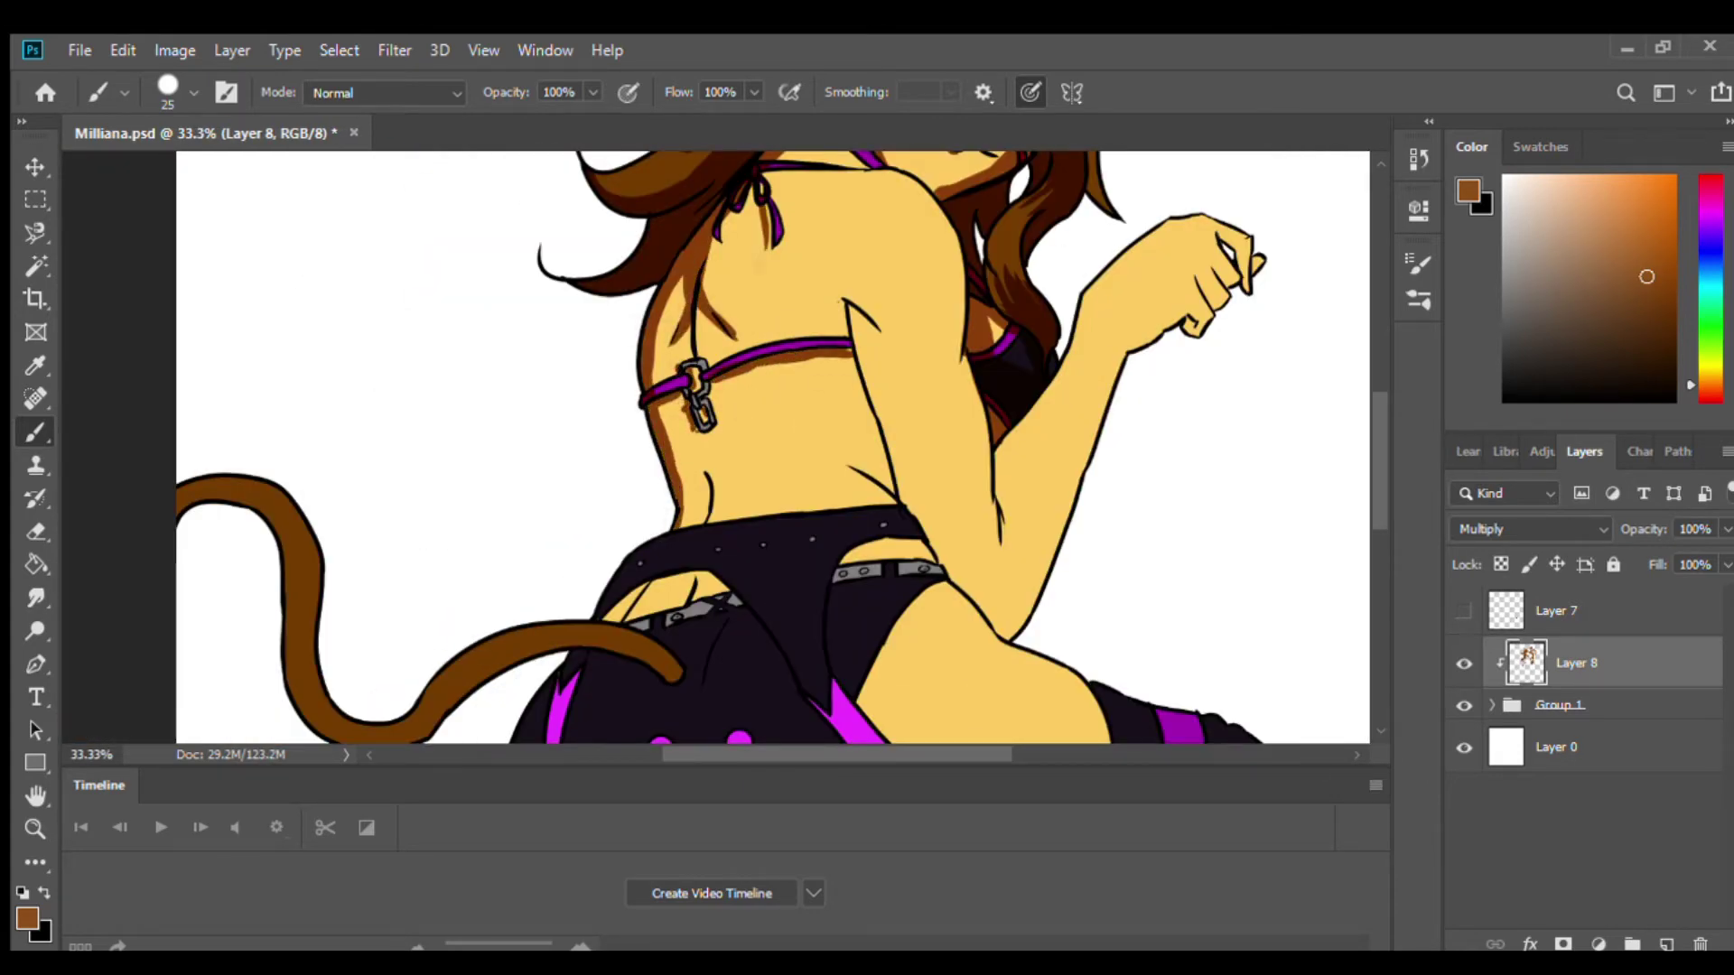
scroll(772, 447, up, 3)
scroll(733, 317, down, 6)
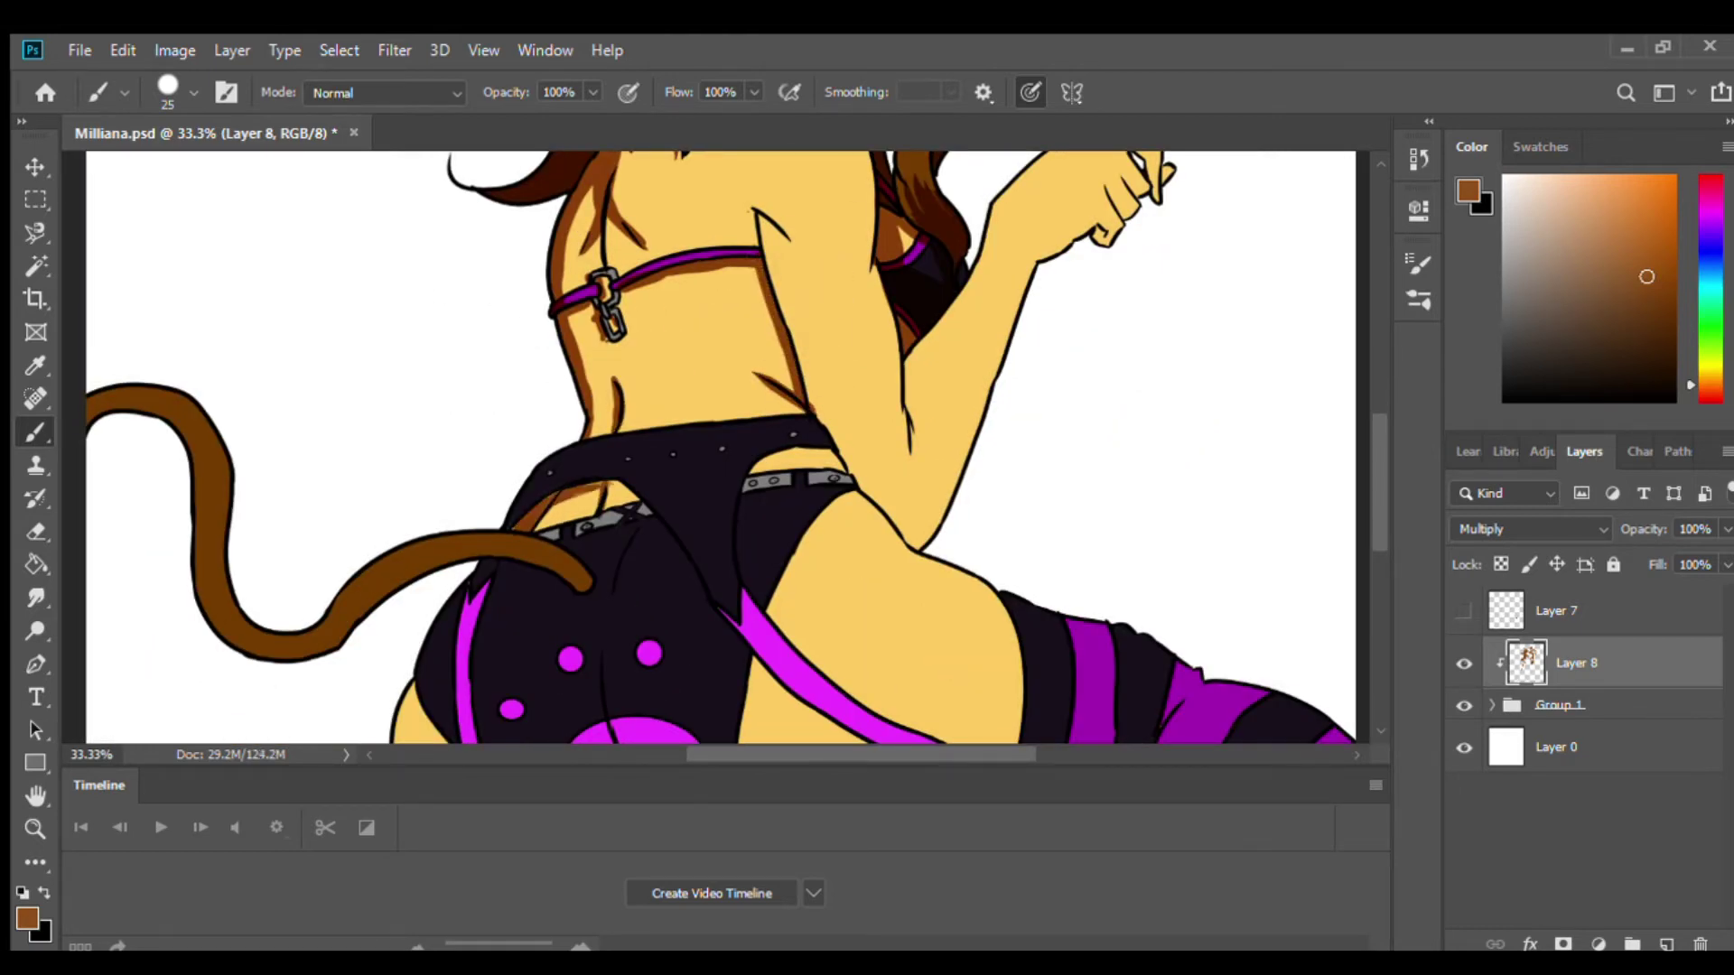
Shade the near upper arm's edges and elbow, the waistband openings and the folds of the shorts.
drag(801, 449, 736, 573)
drag(765, 214, 809, 392)
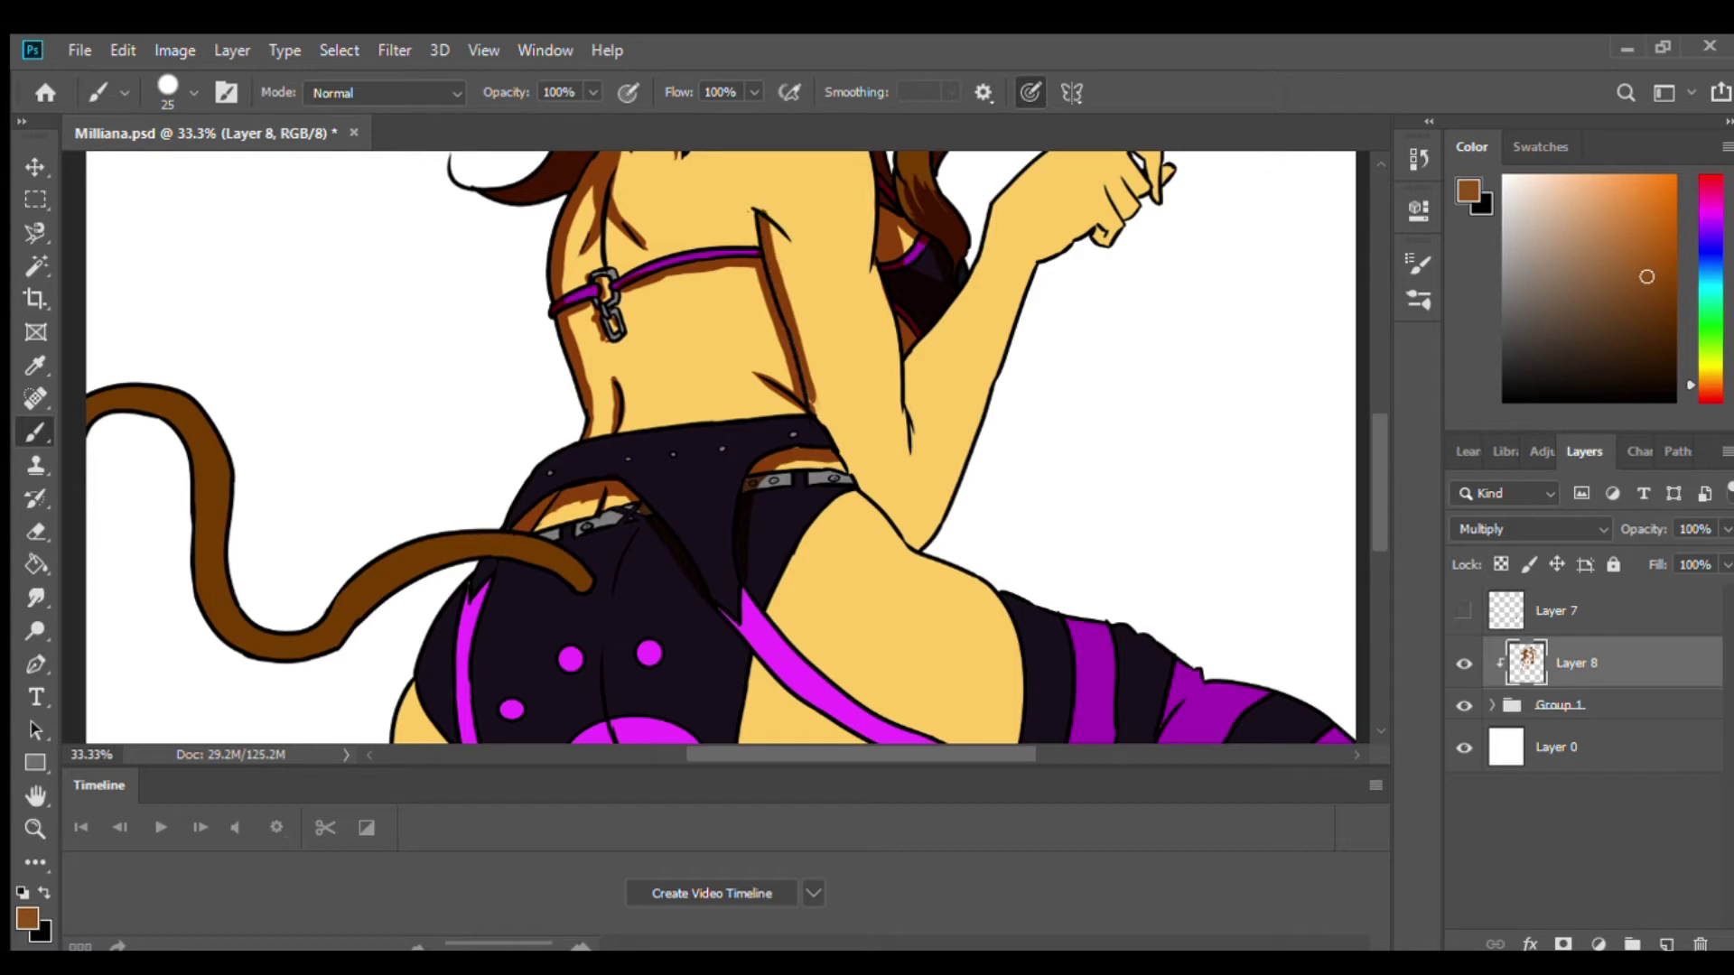
scroll(722, 447, up, 3)
scroll(722, 447, down, 2)
scroll(723, 447, right, 3)
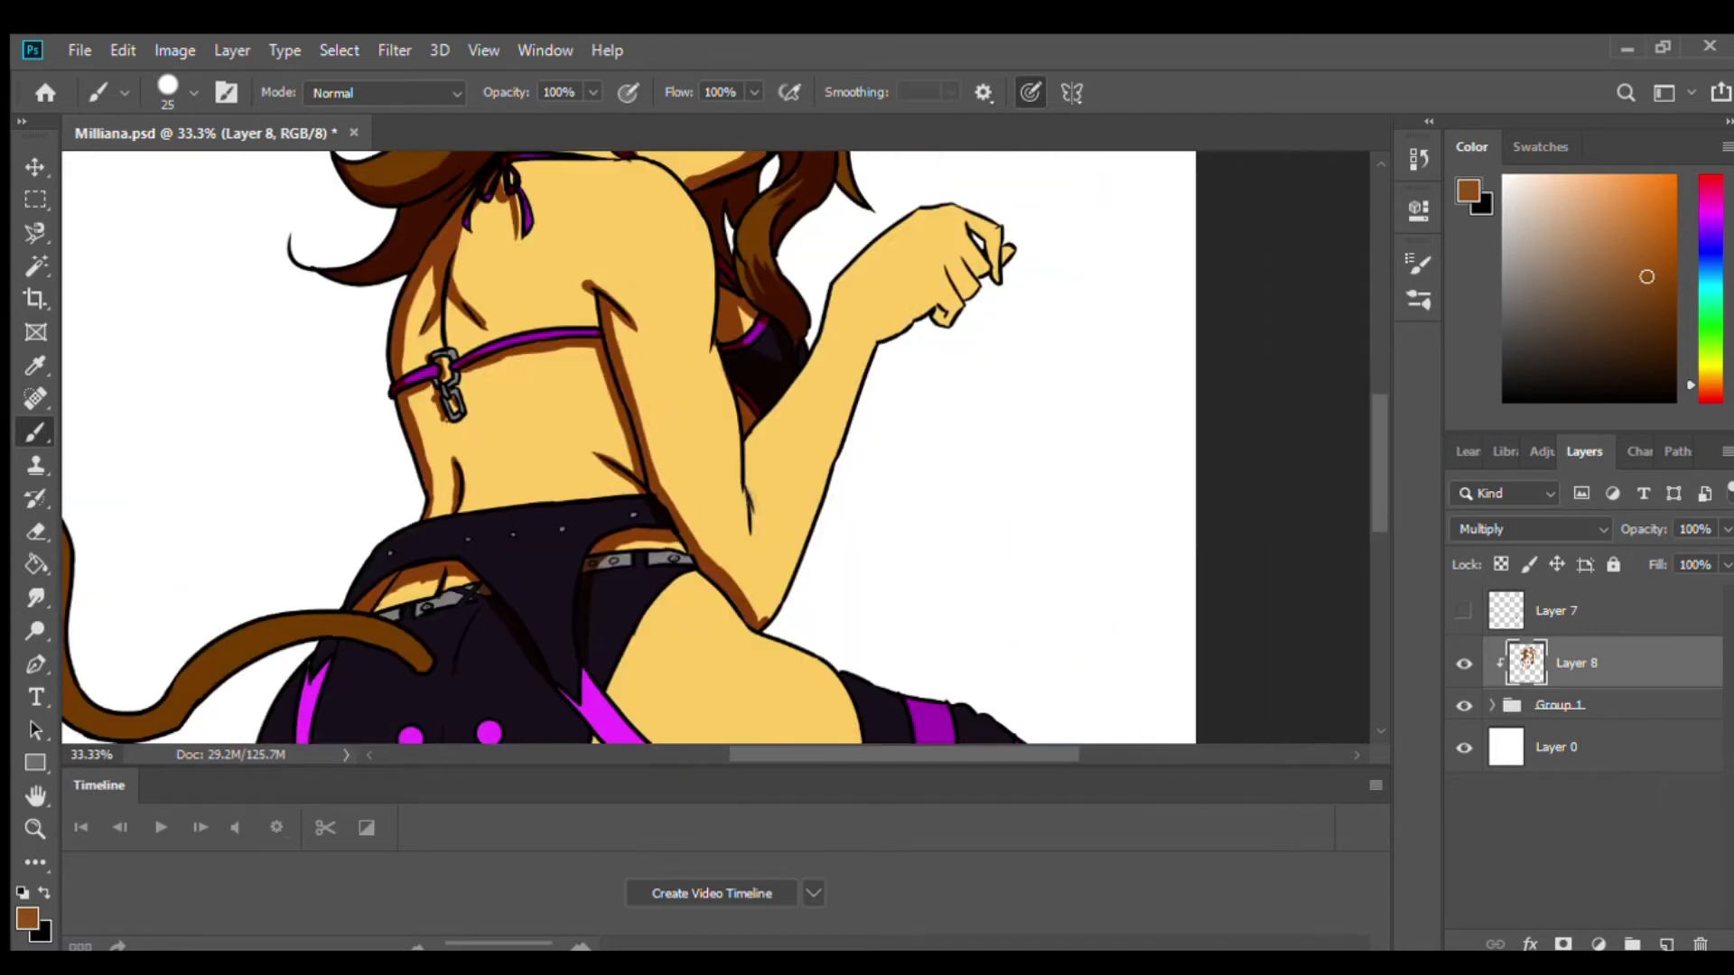
Shade the inner edge of the raised forearm and the underside and fingers of the hand.
drag(755, 517, 840, 319)
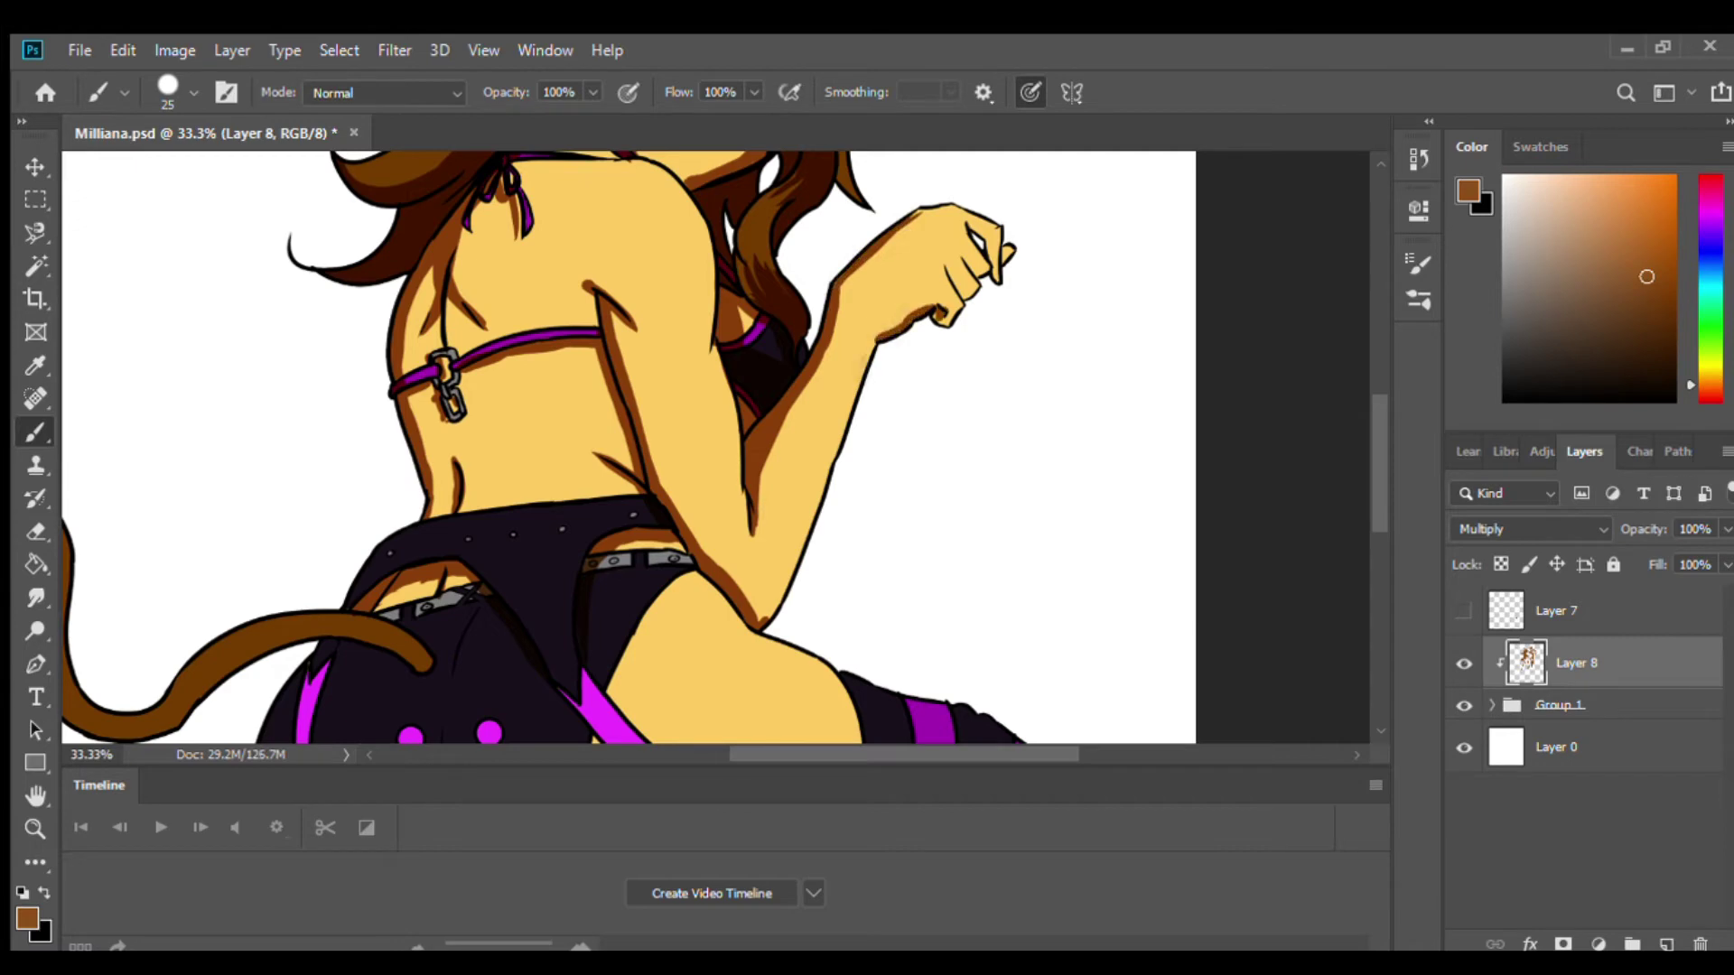
scroll(948, 271, up, 2)
drag(957, 230, 1002, 307)
scroll(871, 456, down, 3)
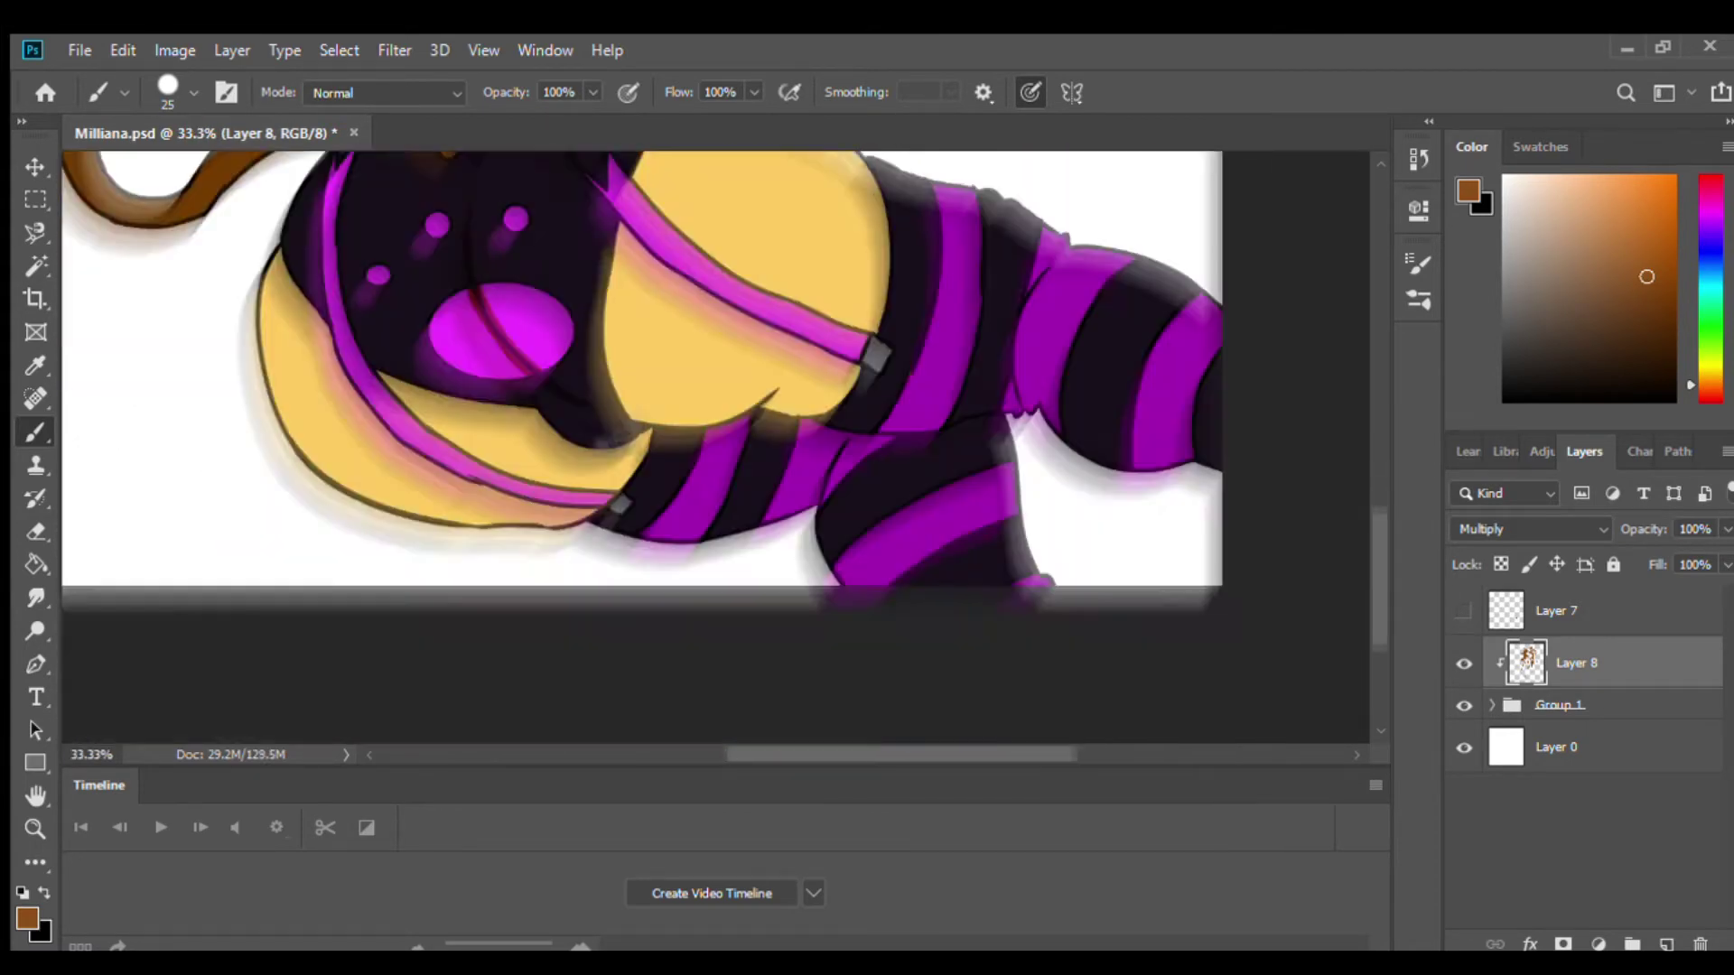
Shade the underside of the near thigh and the centre crease of the shorts.
scroll(632, 406, down, 2)
scroll(632, 407, up, 1)
drag(623, 414, 903, 386)
scroll(715, 444, up, 1)
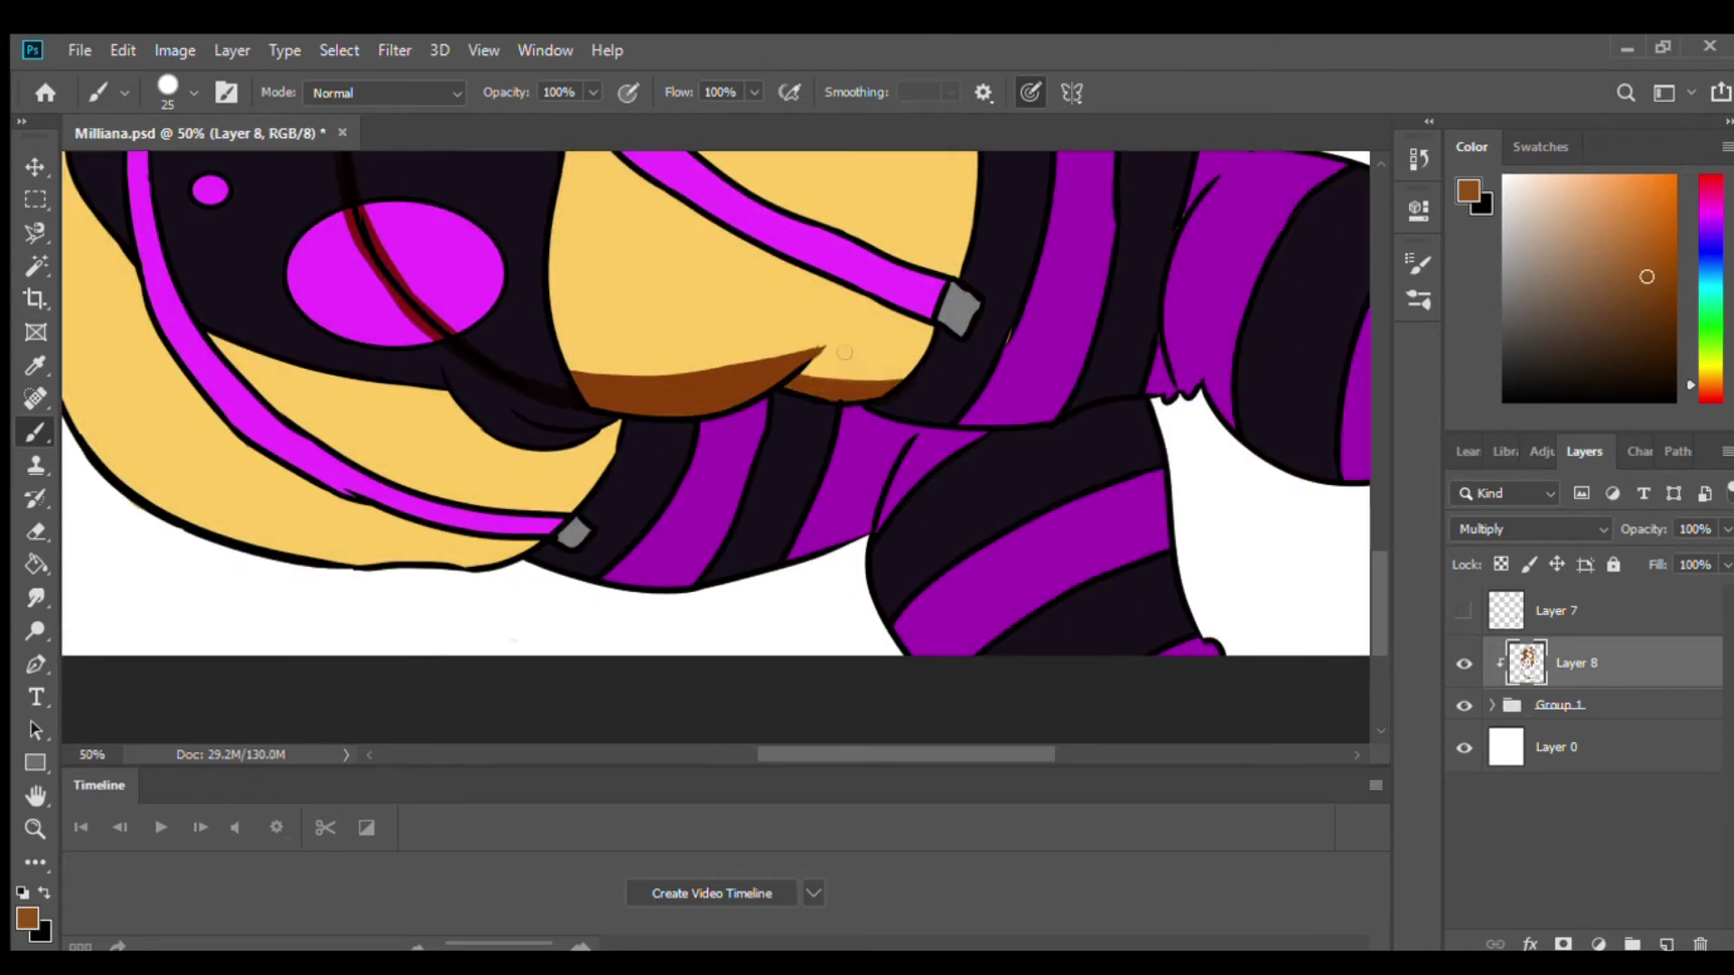
scroll(713, 443, up, 1)
Shade the lower edge of the shorts and the overlapping folds of the striped stockings.
mouse_move(609, 414)
mouse_down()
mouse_move(585, 441)
mouse_move(519, 441)
mouse_move(578, 451)
mouse_up()
scroll(715, 446, down, 1)
mouse_move(708, 414)
mouse_down()
mouse_move(1066, 447)
mouse_move(1146, 413)
mouse_up()
drag(903, 438, 867, 533)
scroll(813, 434, down, 1)
drag(777, 407, 1047, 447)
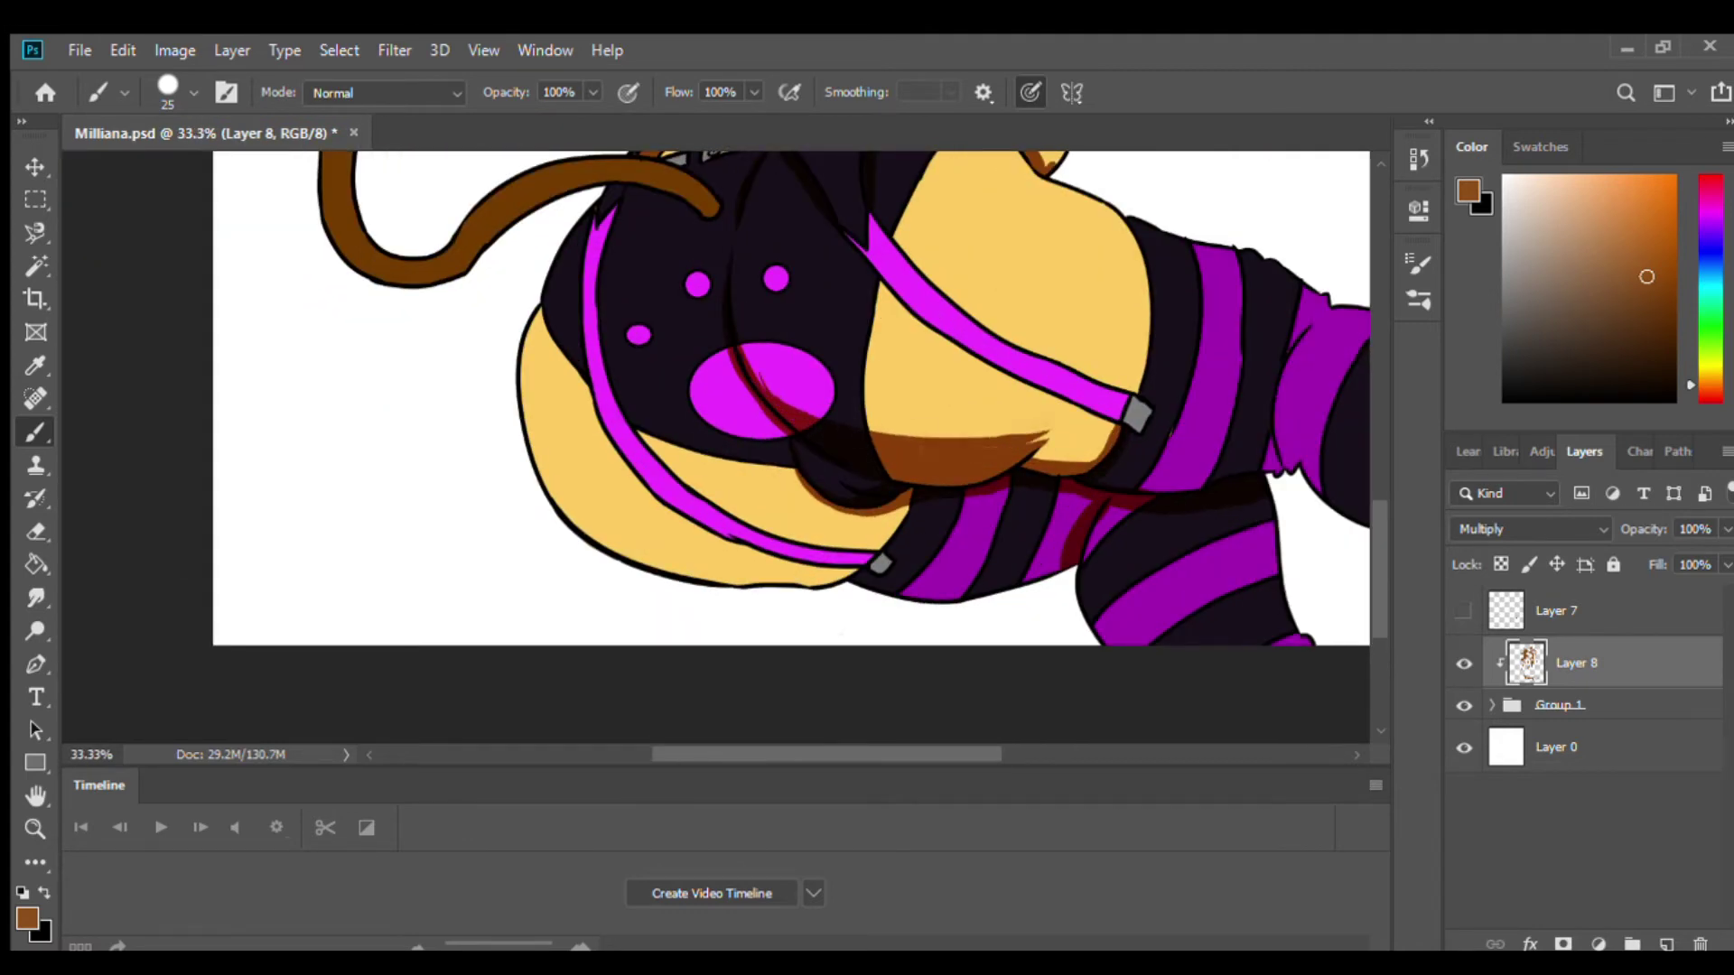
Shade beneath both garter straps, along the far thigh's lower edge and across the lower part of the paw print.
drag(829, 226, 1112, 424)
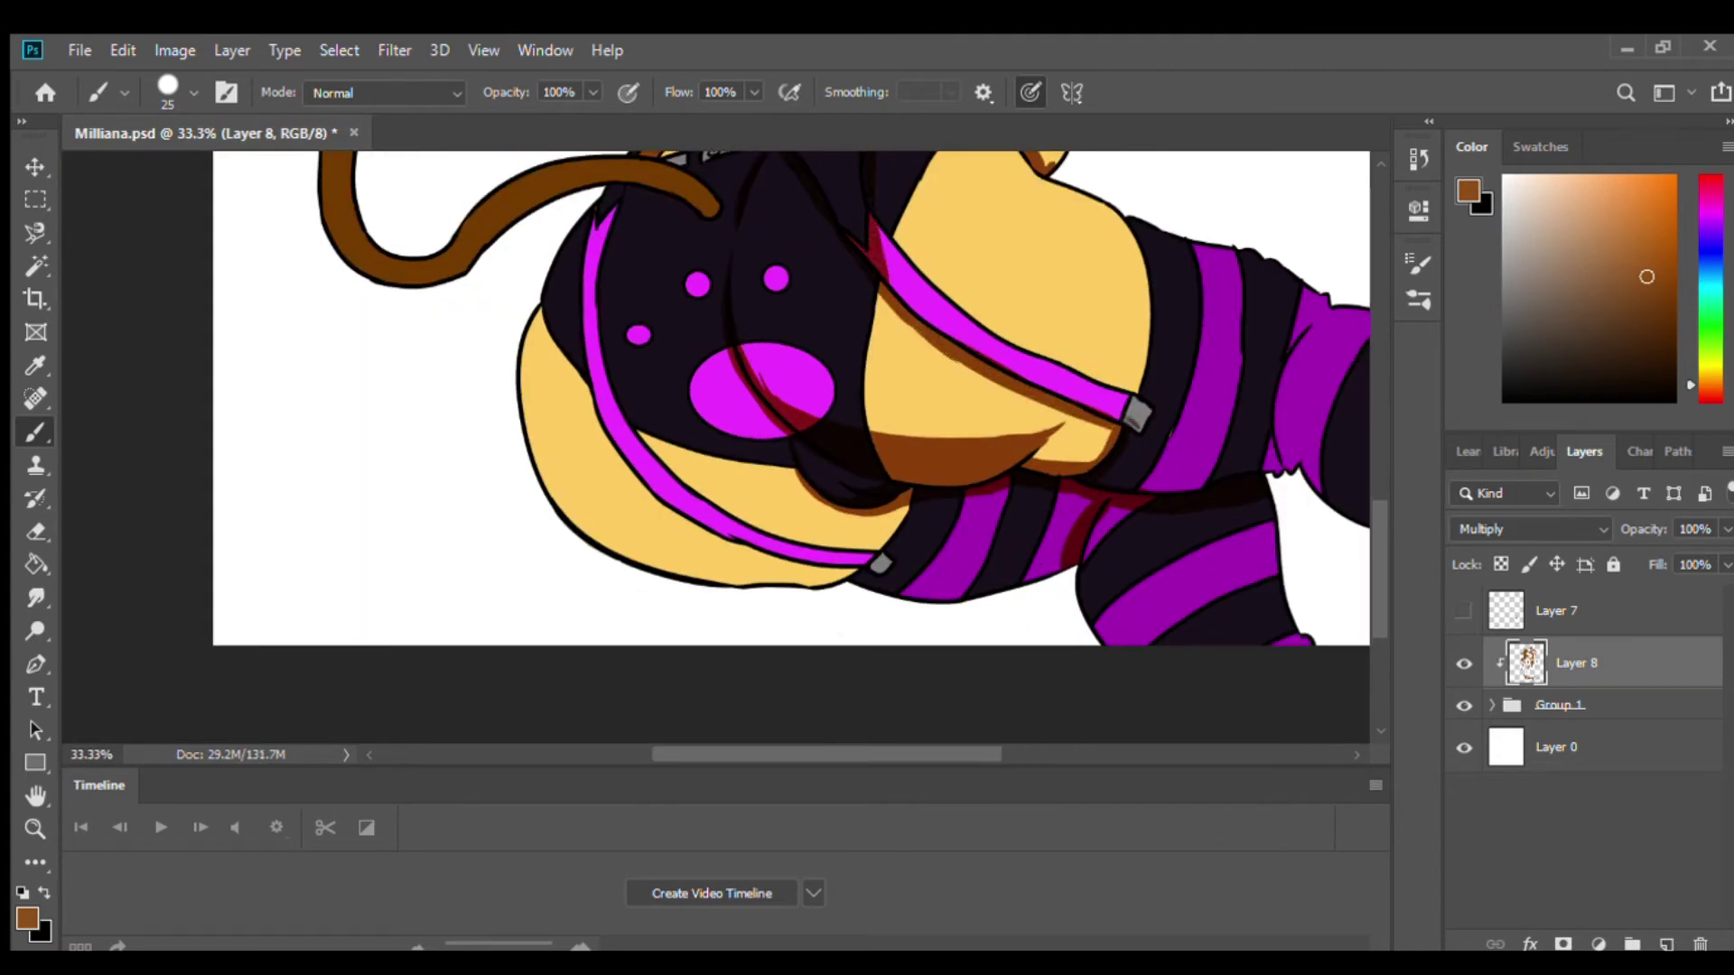
scroll(794, 361, down, 1)
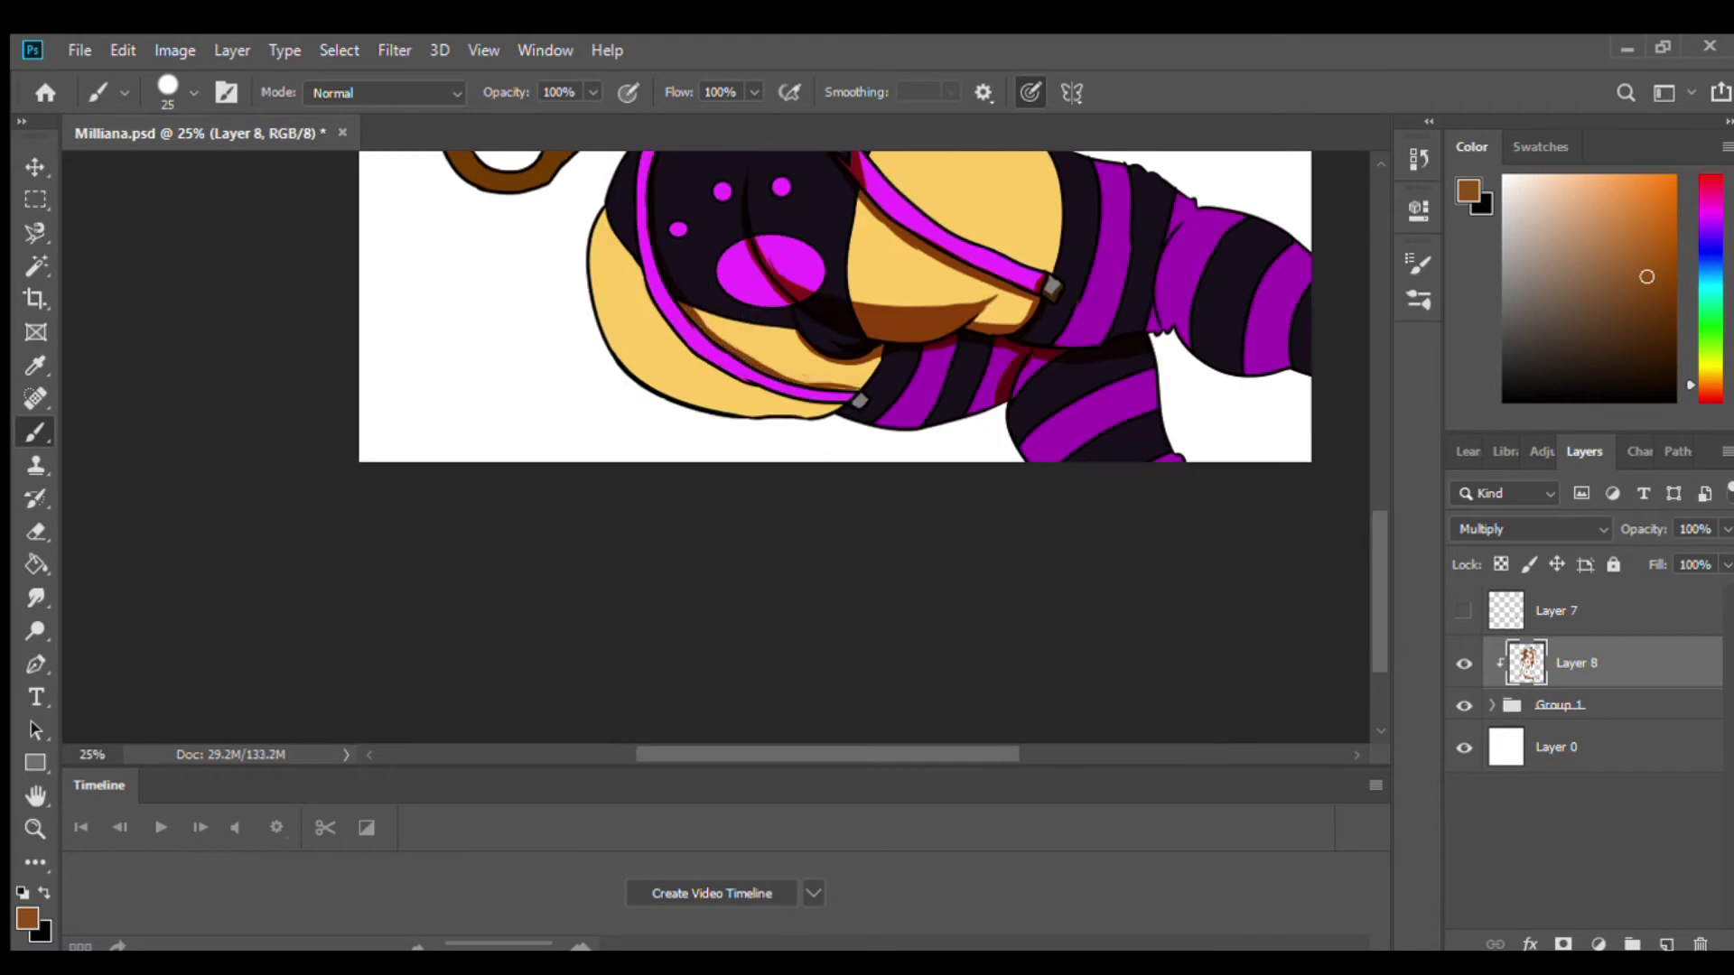
scroll(716, 449, up, 1)
mouse_move(564, 275)
mouse_down()
mouse_move(858, 388)
mouse_move(898, 384)
mouse_move(1084, 627)
mouse_up()
drag(872, 494, 993, 529)
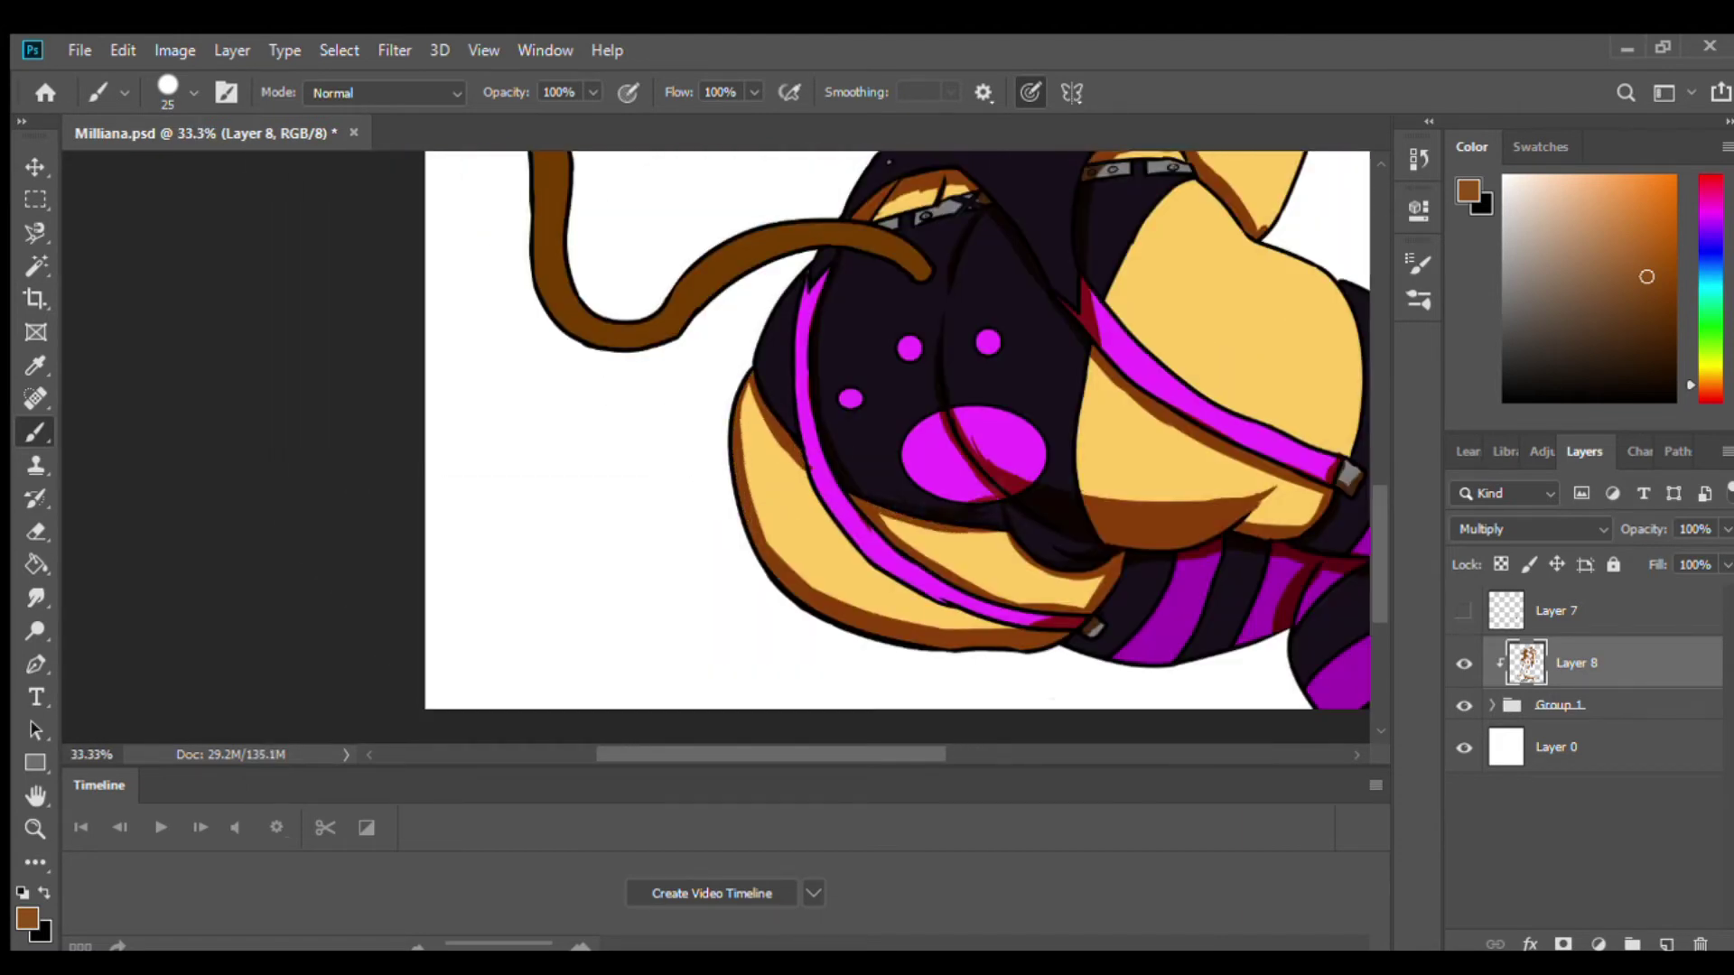
drag(749, 388, 817, 483)
key(e)
key(b)
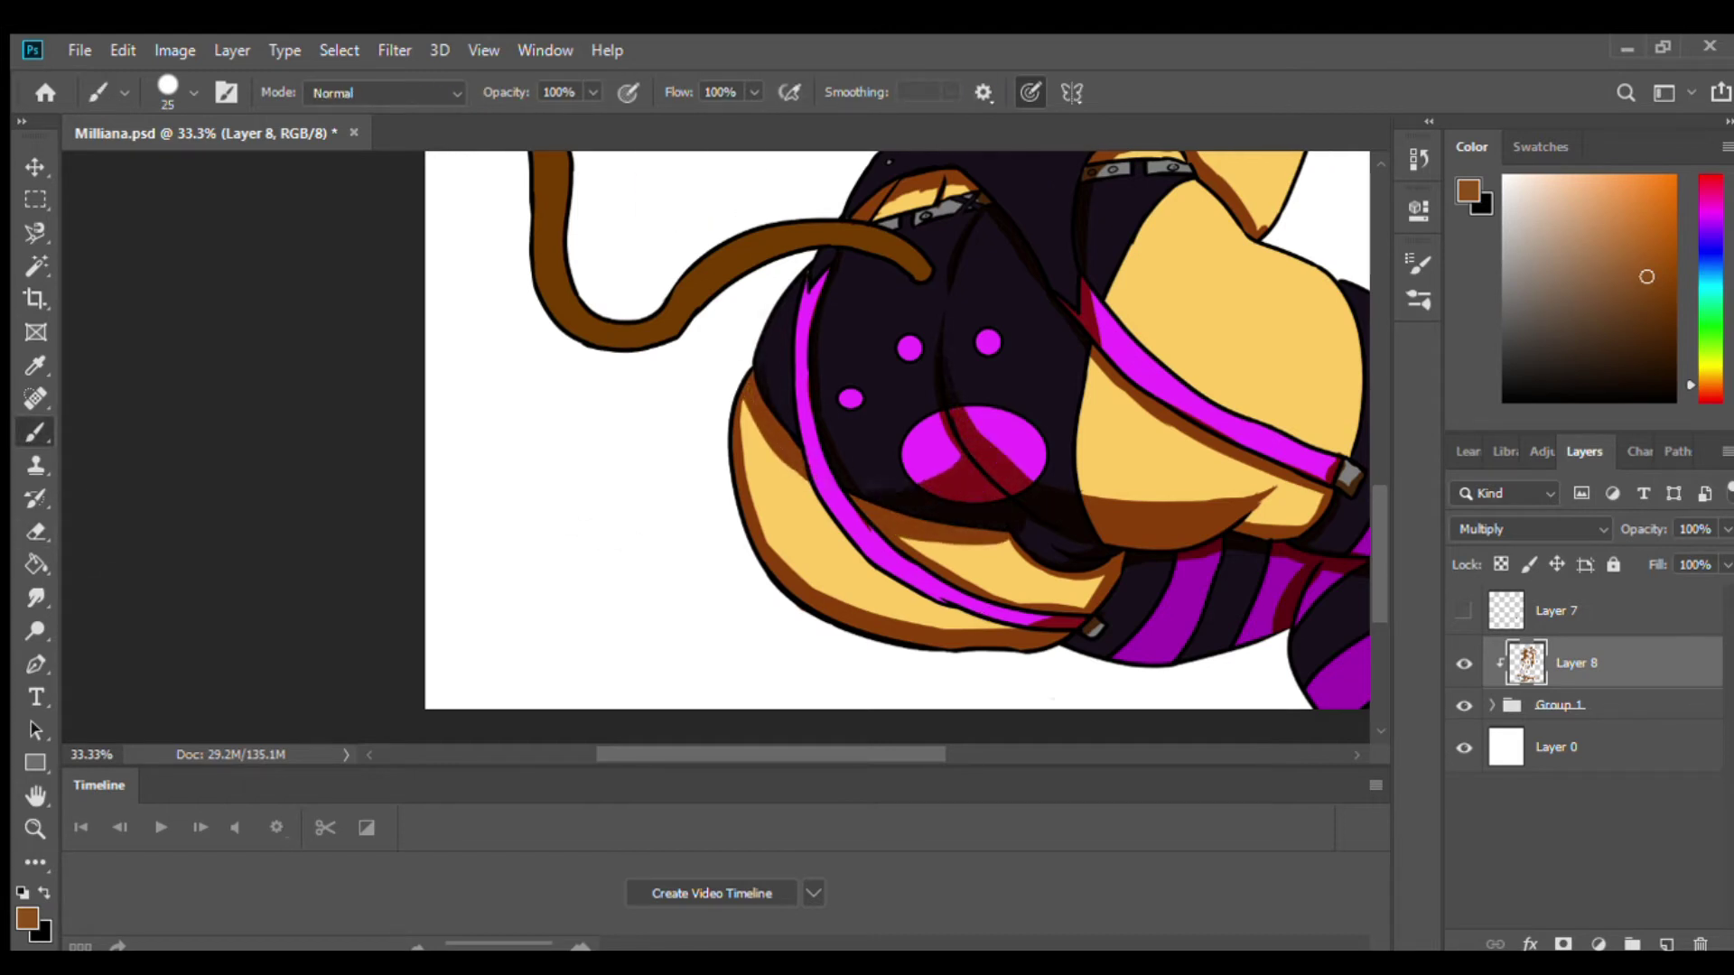
Shade the underside of the tail along its length and its cast shadow on the shorts.
mouse_move(908, 276)
mouse_down()
mouse_move(659, 336)
mouse_move(541, 271)
mouse_move(641, 500)
mouse_up()
scroll(1036, 480, up, 2)
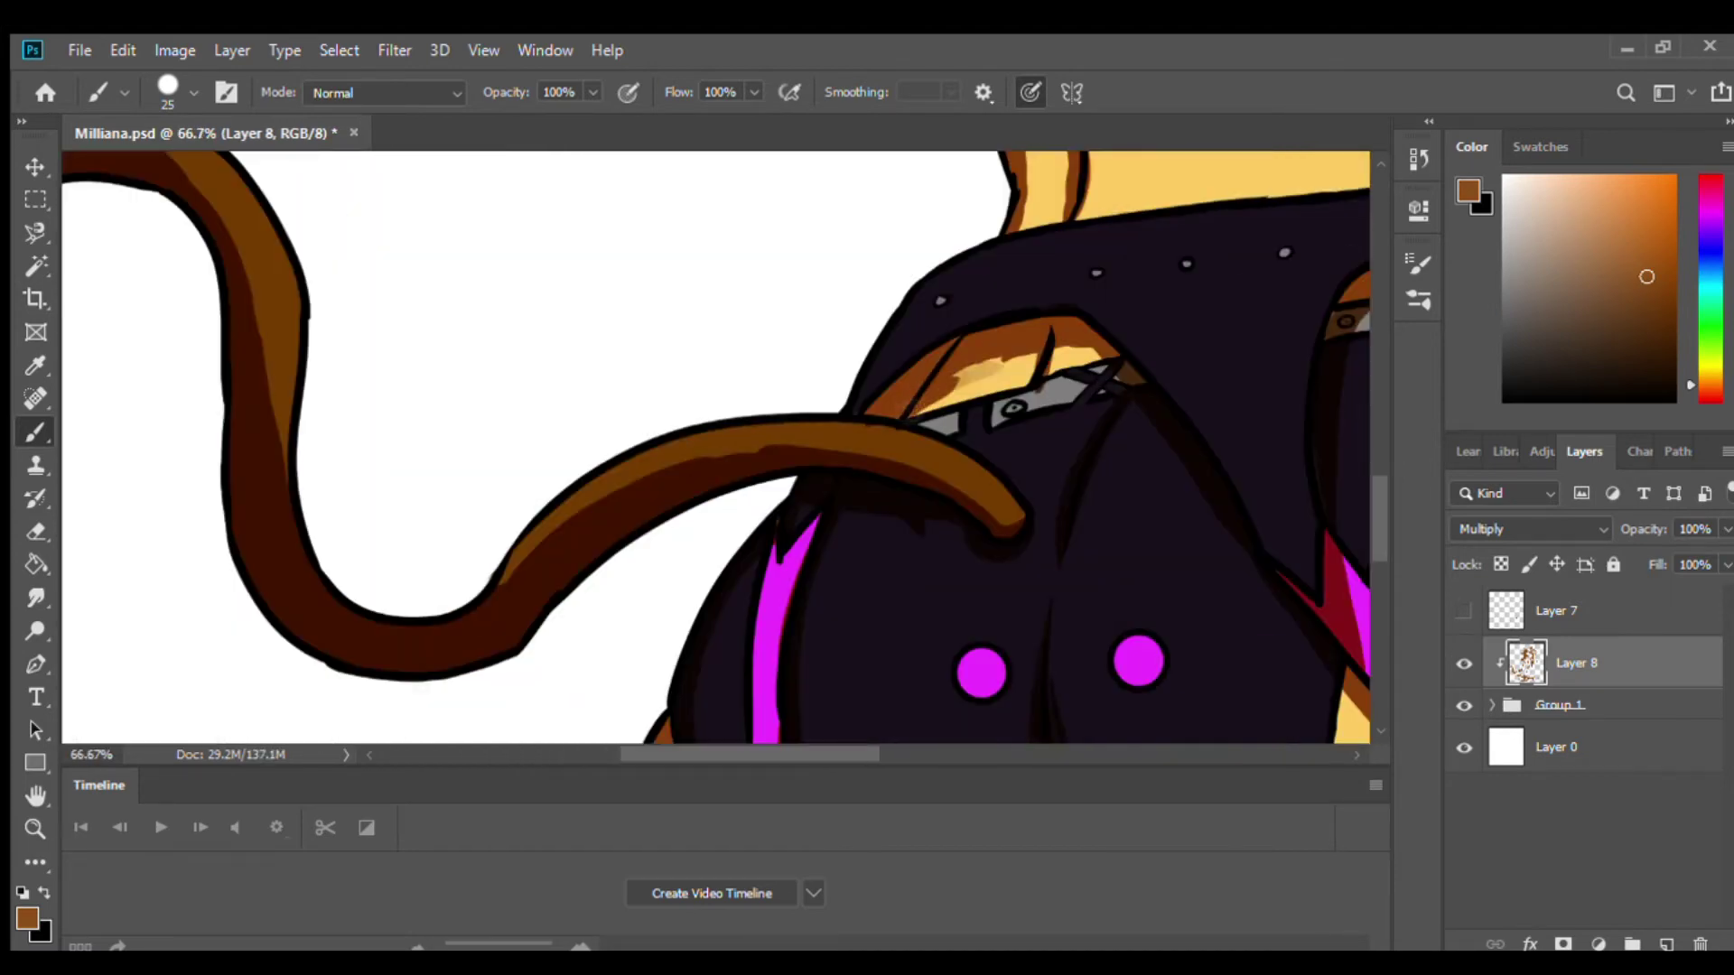
scroll(946, 436, down, 2)
scroll(867, 447, down, 2)
Erase excess shadow around the bikini strap across the back with the size 30 eraser.
scroll(867, 446, up, 3)
key(e)
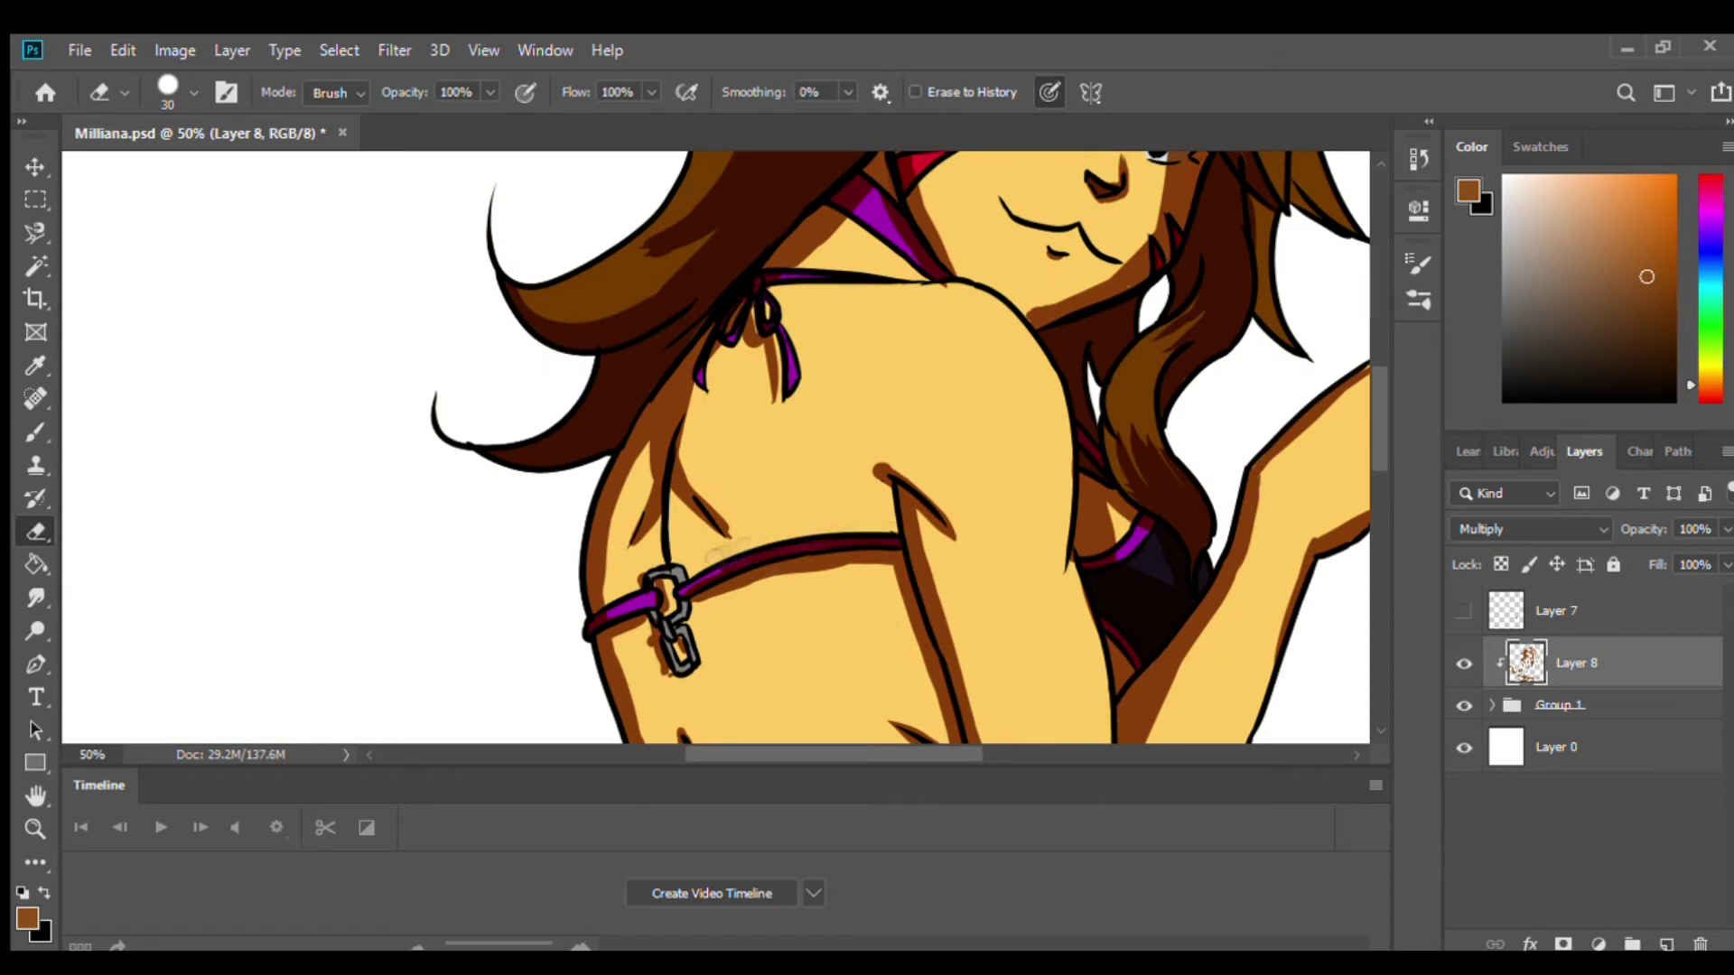
drag(722, 585, 854, 578)
scroll(701, 434, down, 3)
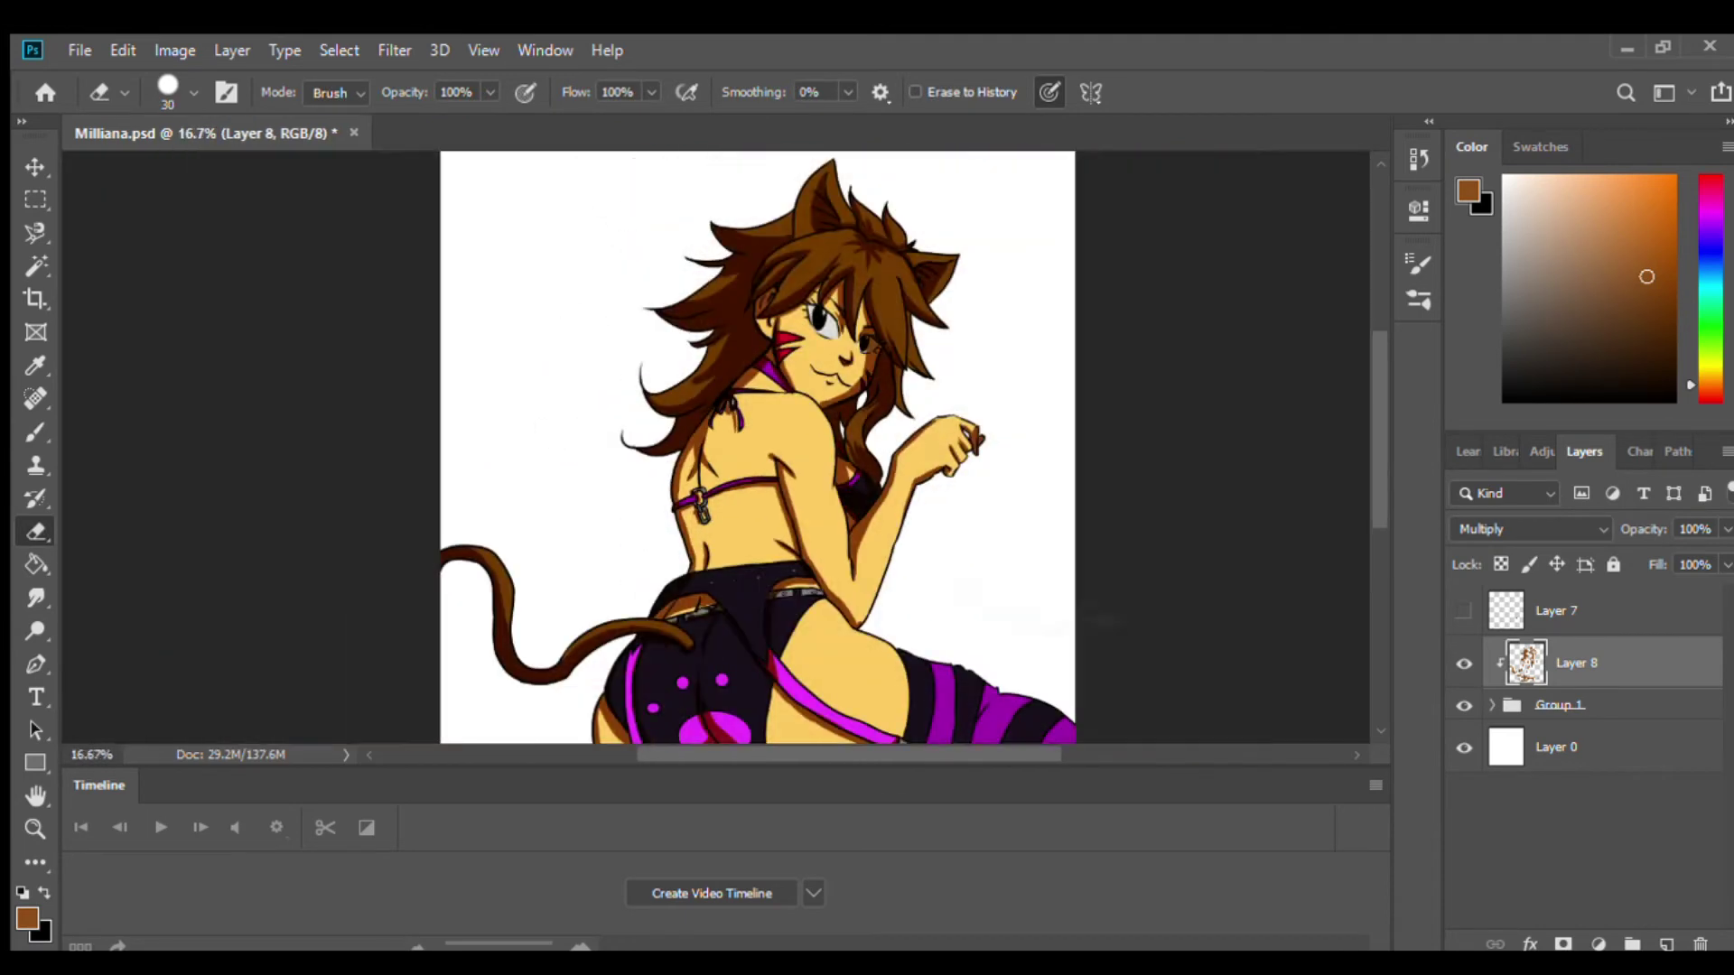
Shade the undersides of the striped stockings and the thigh beside the stocking's edge with the size 25 brush.
key(y)
scroll(502, 583, up, 2)
key(b)
drag(542, 583, 743, 562)
drag(847, 615, 902, 622)
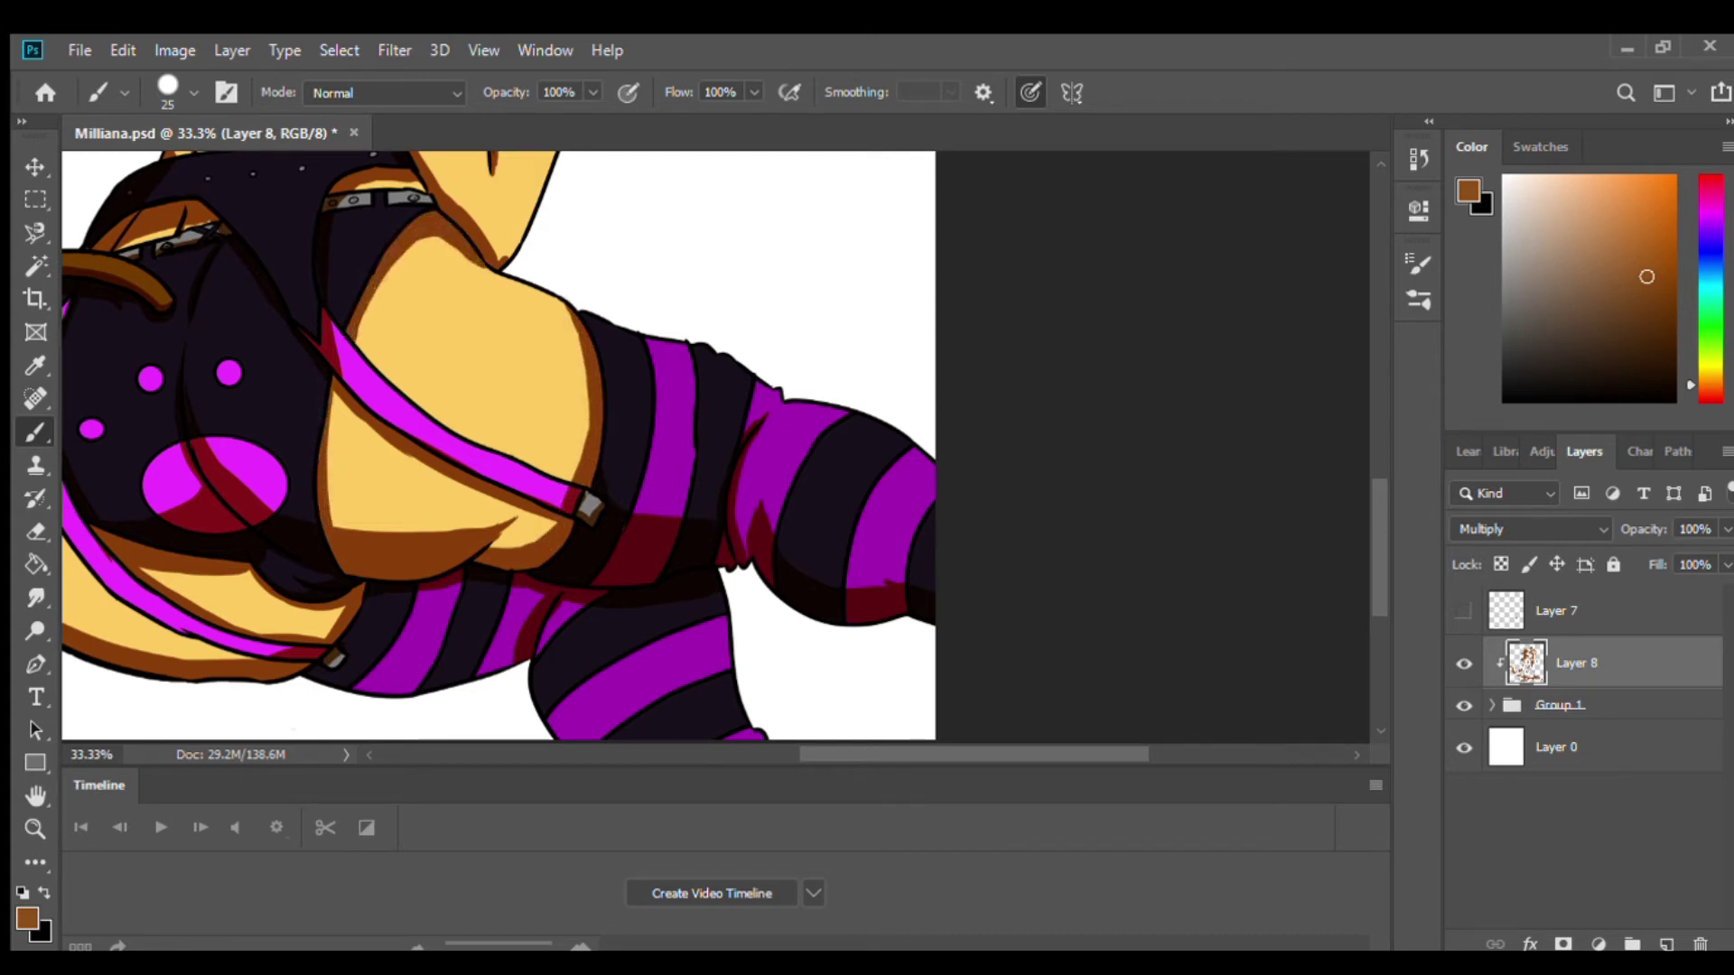
Add a new layer above Layer 0 and choose bright magenta and yellow as the two painting colours.
key(ctrl+minus)
key(ctrl+minus)
key(ctrl+minus)
key(ctrl+plus)
click(1556, 746)
click(1666, 943)
drag(1709, 385, 1709, 215)
click(1673, 189)
key(i)
key(b)
Fill Layer 9 with a diamond gradient running from magenta in the centre to yellow, redoing one attempt with swapped colours.
key(g)
key(shift+g)
drag(714, 162, 713, 723)
click(430, 92)
drag(777, 370, 993, 542)
key(ctrl+z)
key(x)
drag(880, 421, 1092, 418)
key(ctrl+minus)
key(ctrl+plus)
Add a new layer above Layer 8, set it to Vivid Light and prepare a soft white brush.
click(1576, 662)
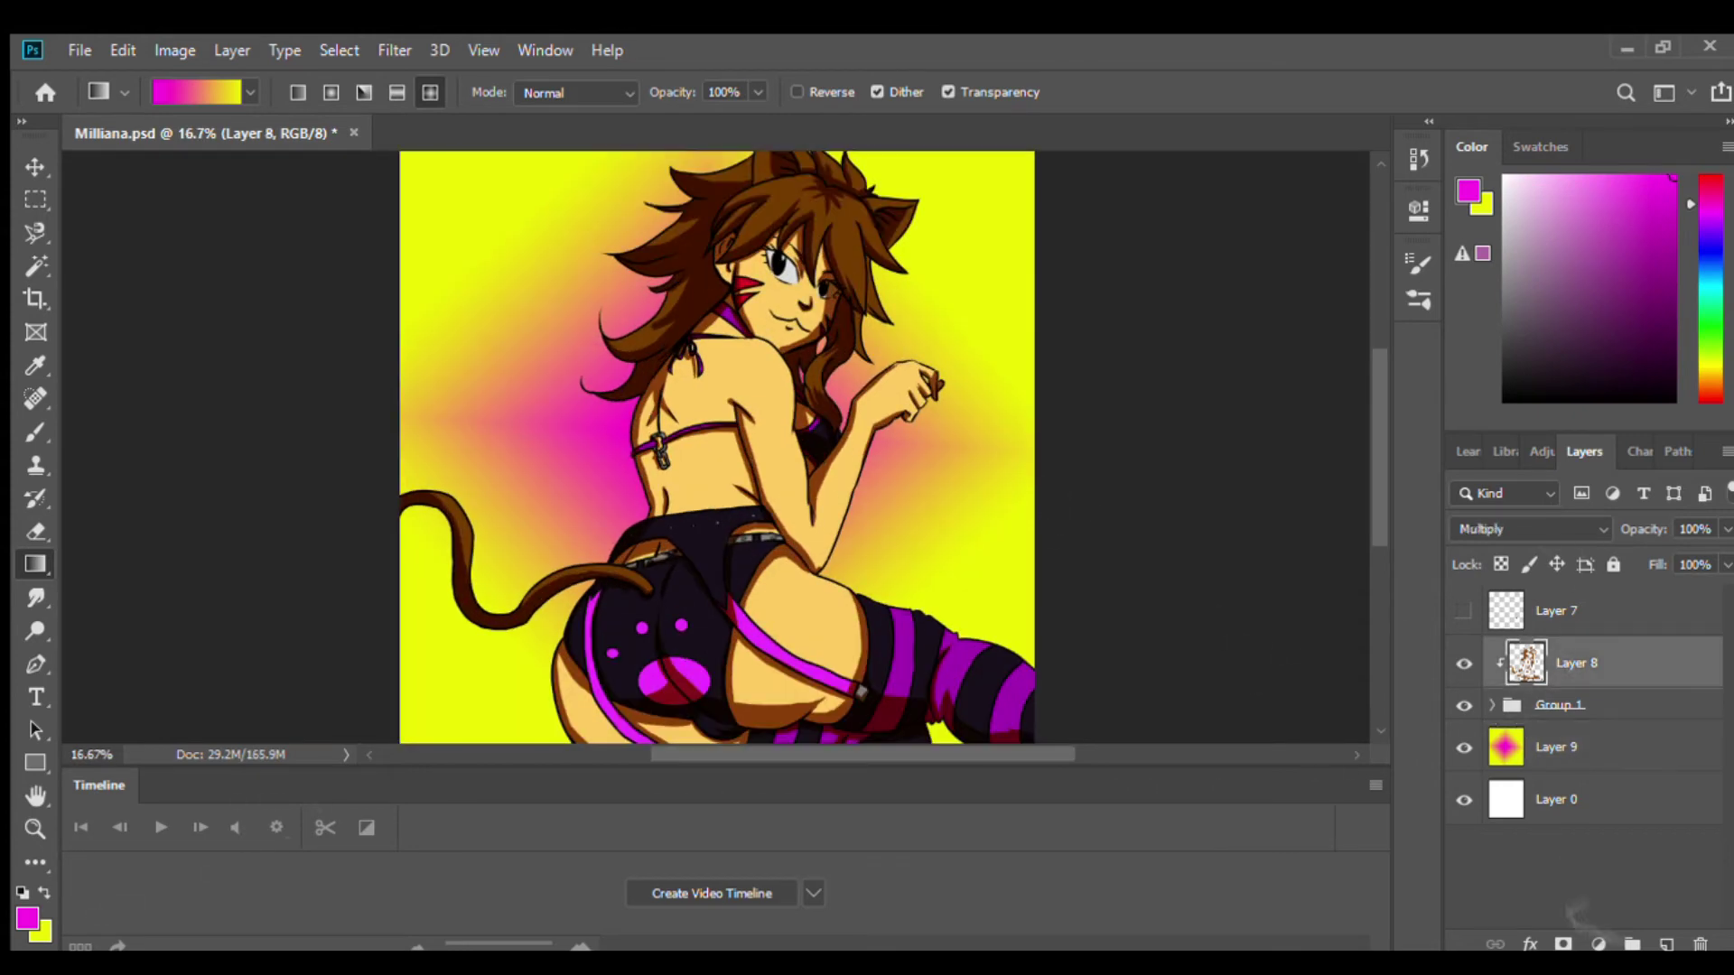
click(1665, 944)
scroll(1526, 529, down, 15)
key(d)
key(x)
key(b)
scroll(759, 230, up, 1)
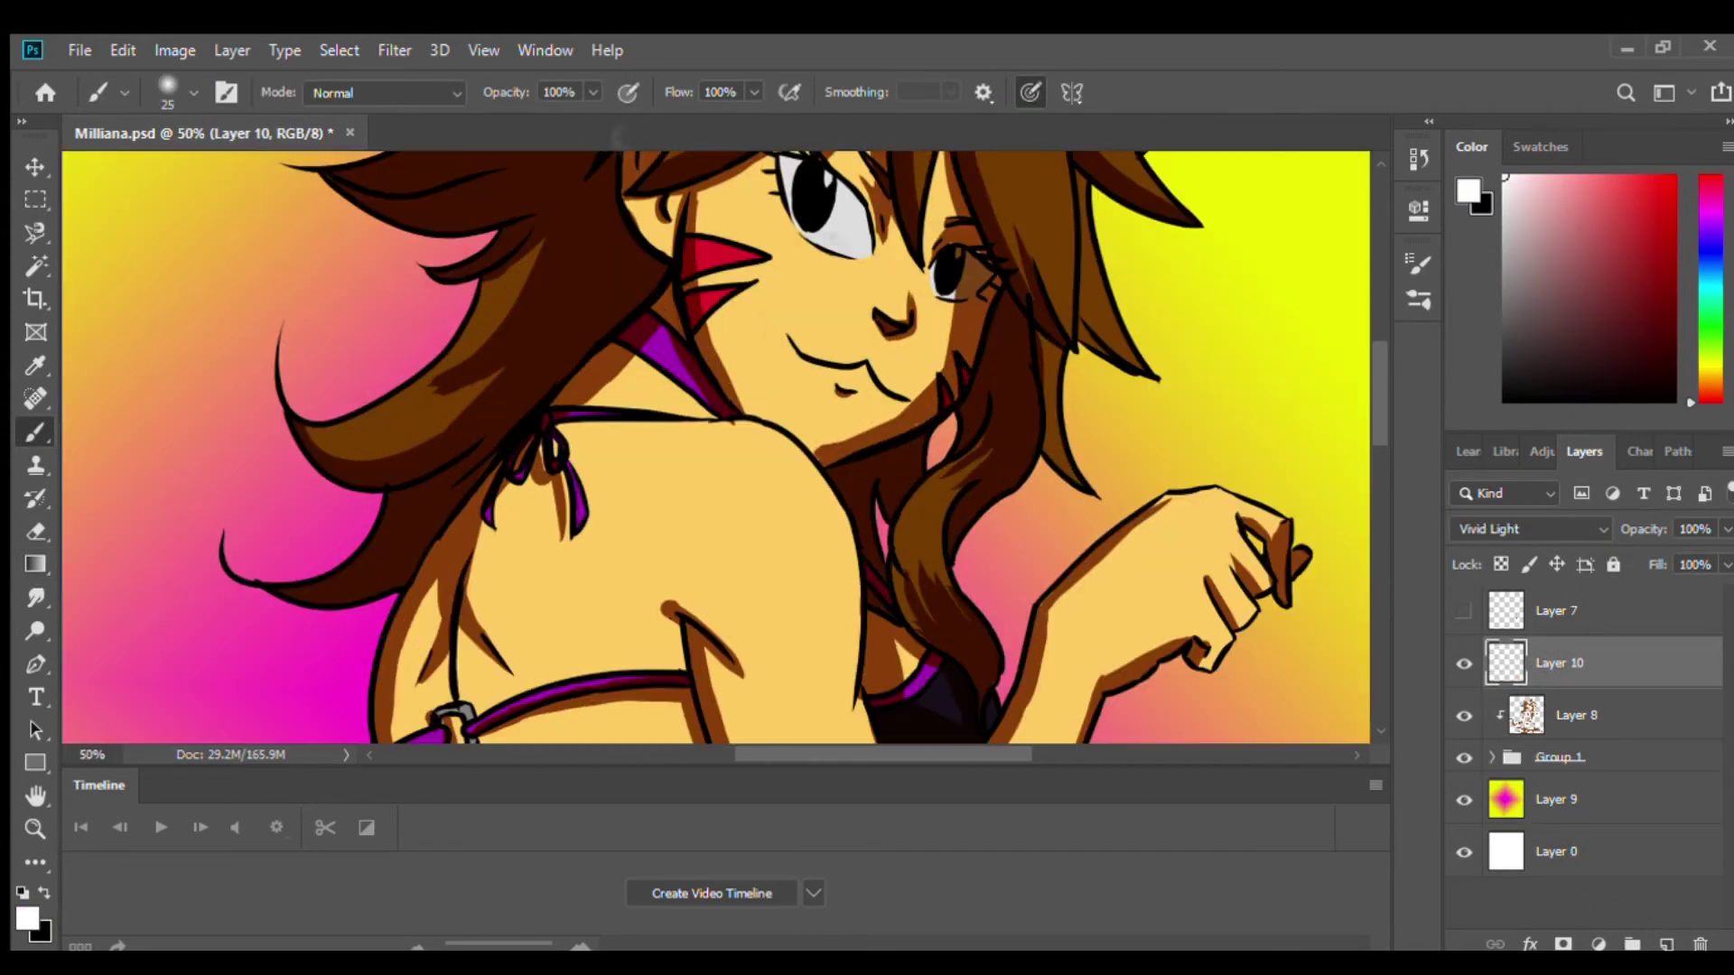
Paint soft white highlights on the shoulder and both thighs, enlarging the brush to size 150 for the thighs.
scroll(800, 322, down, 5)
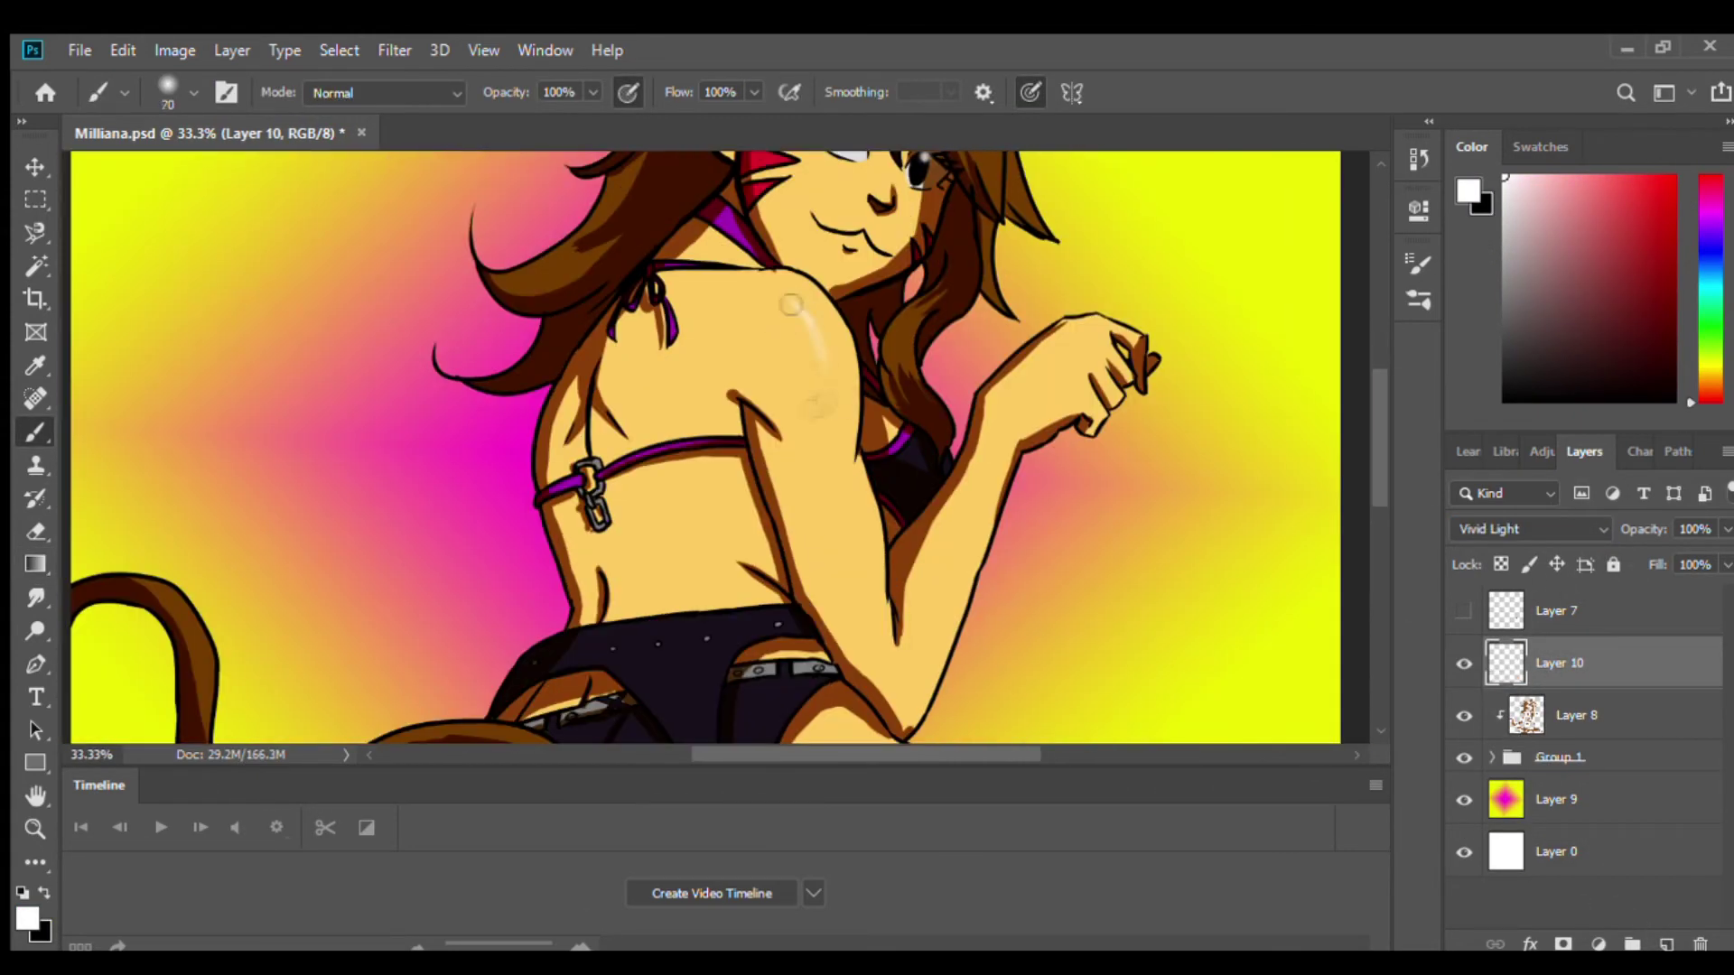
key(ctrl+minus)
key(])
key(])
key(])
key(])
key(])
key(])
key(])
key(])
scroll(844, 529, up, 1)
Add a new layer between Layer 8 and Layer 10 and paint pink glows around the two thigh highlights.
key(alt+bracketleft)
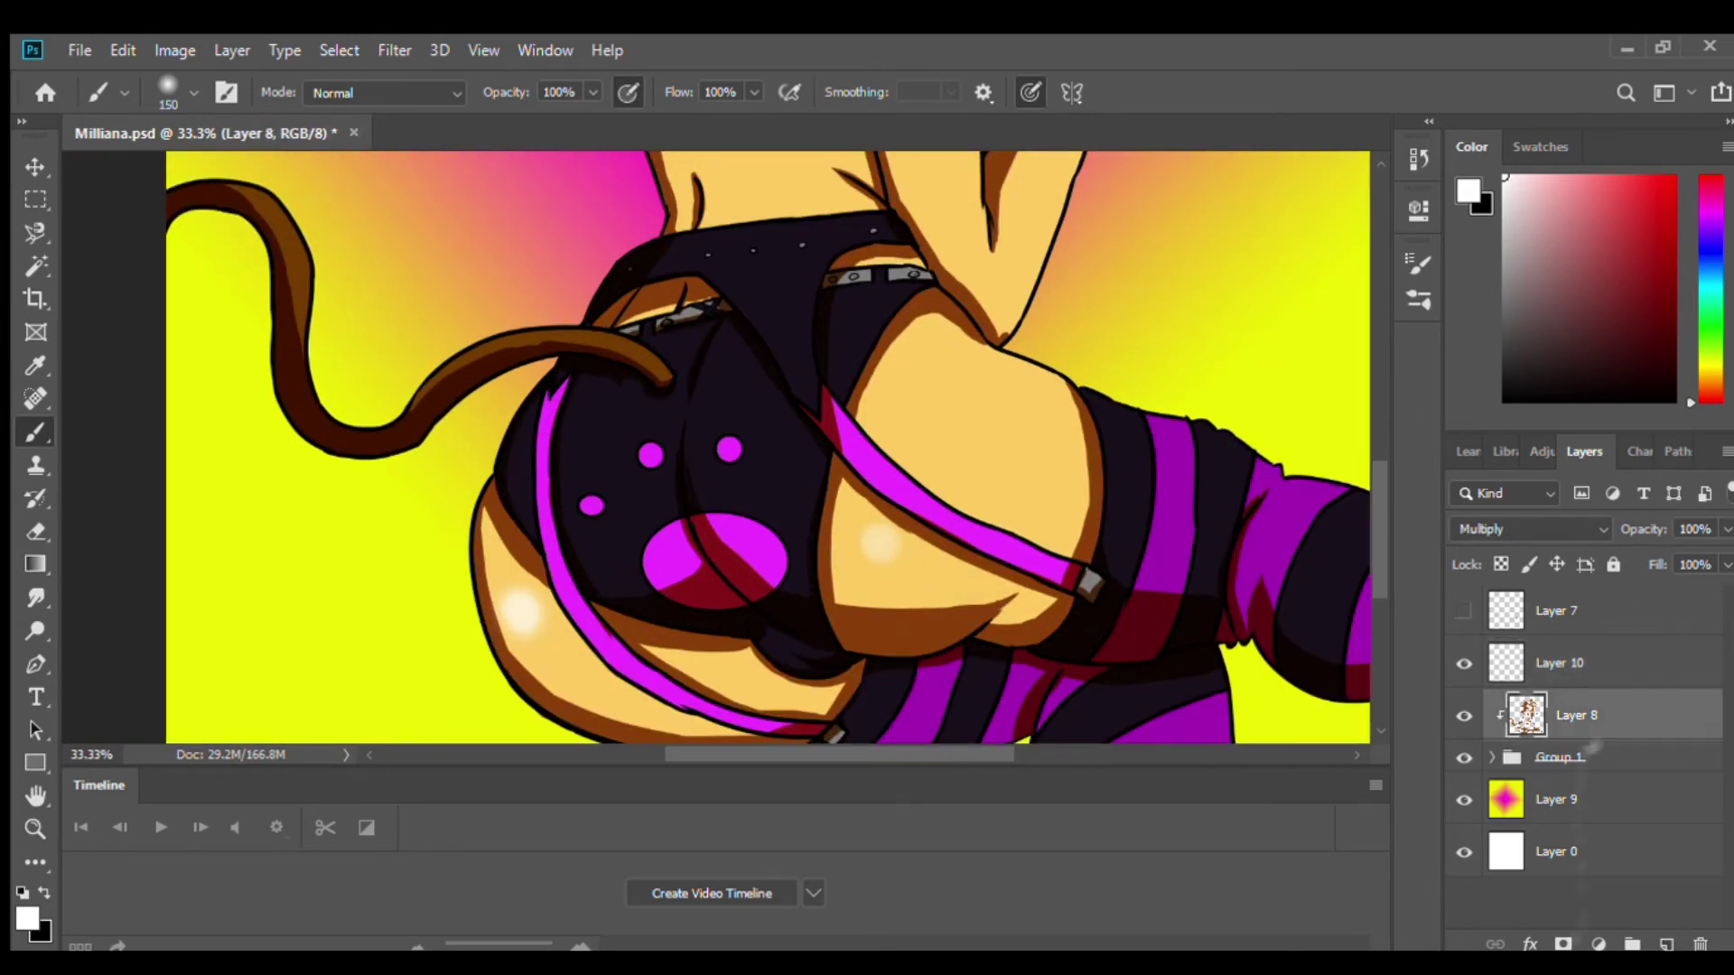
key(ctrl+shift+alt+n)
key(bracketright)
alt+click(899, 567)
Paint a white glossy highlight along the side of the shorts on the Vivid Light Layer 10 with the size 70 brush.
key(alt+bracketright)
key(shift+alt+v)
scroll(867, 542, up, 1)
alt+click(881, 587)
key(bracketleft)
key(bracketleft)
key(bracketleft)
key(bracketleft)
click(881, 587)
key(ctrl+minus)
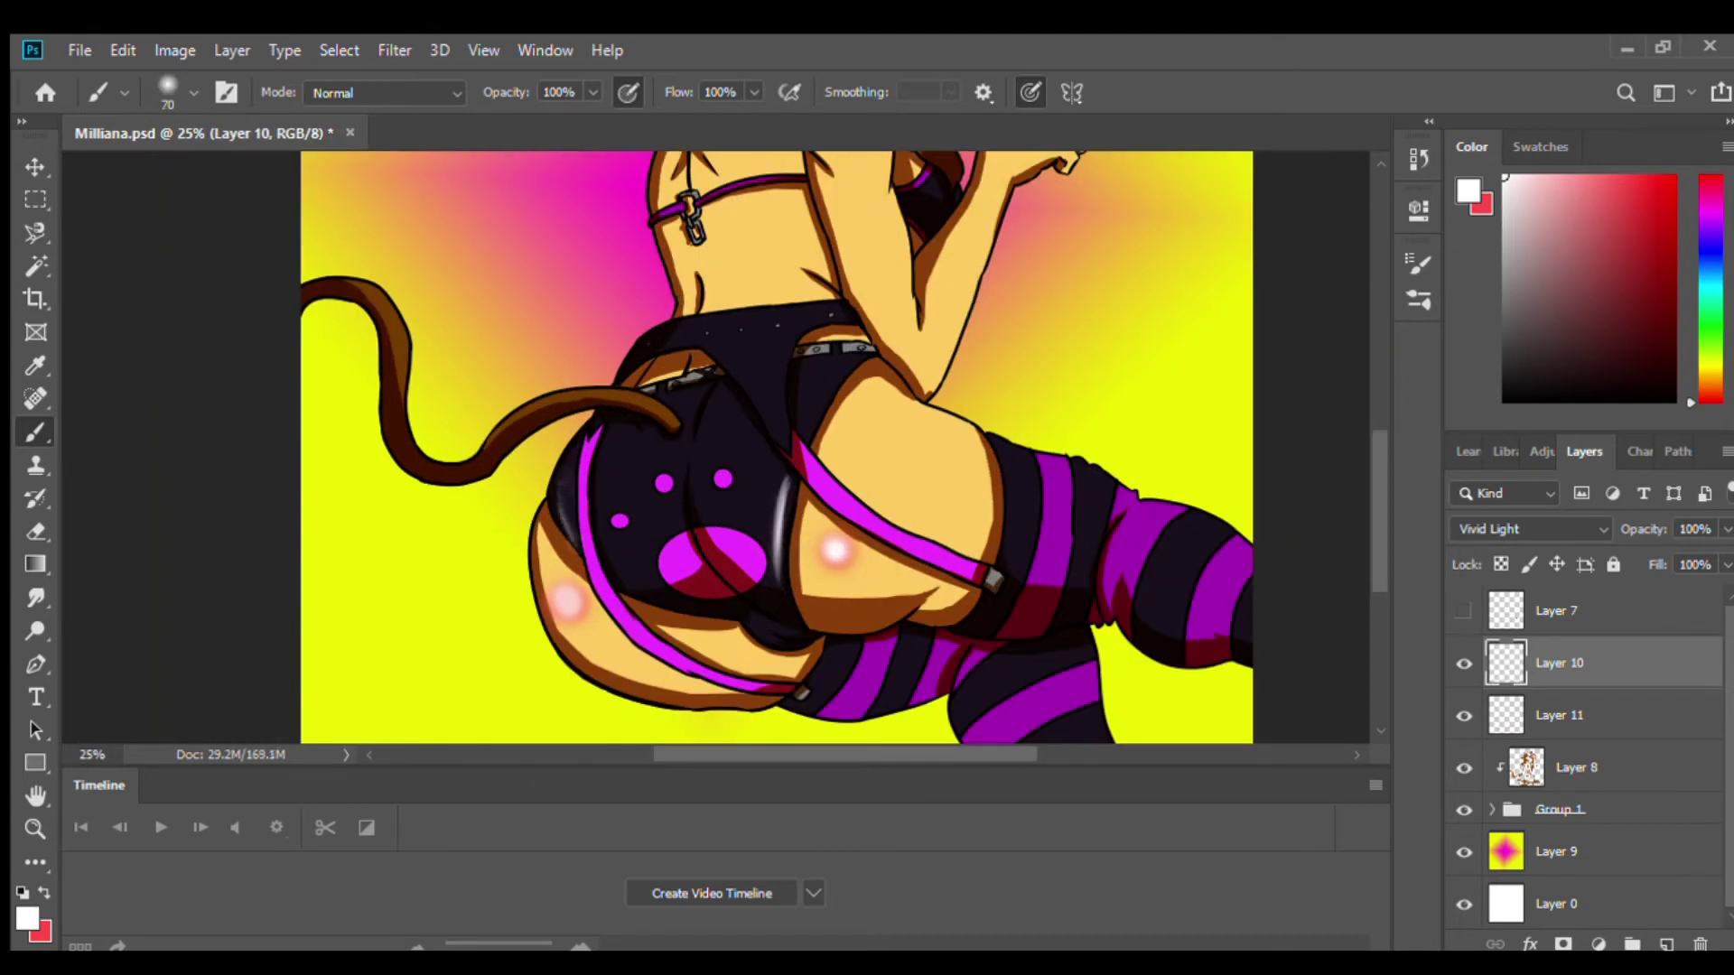
Add thin white highlights to the lower edge, centre and upper folds of the shorts with the size 40 brush.
scroll(781, 731, up, 2)
key(bracketleft)
key(bracketleft)
key(bracketleft)
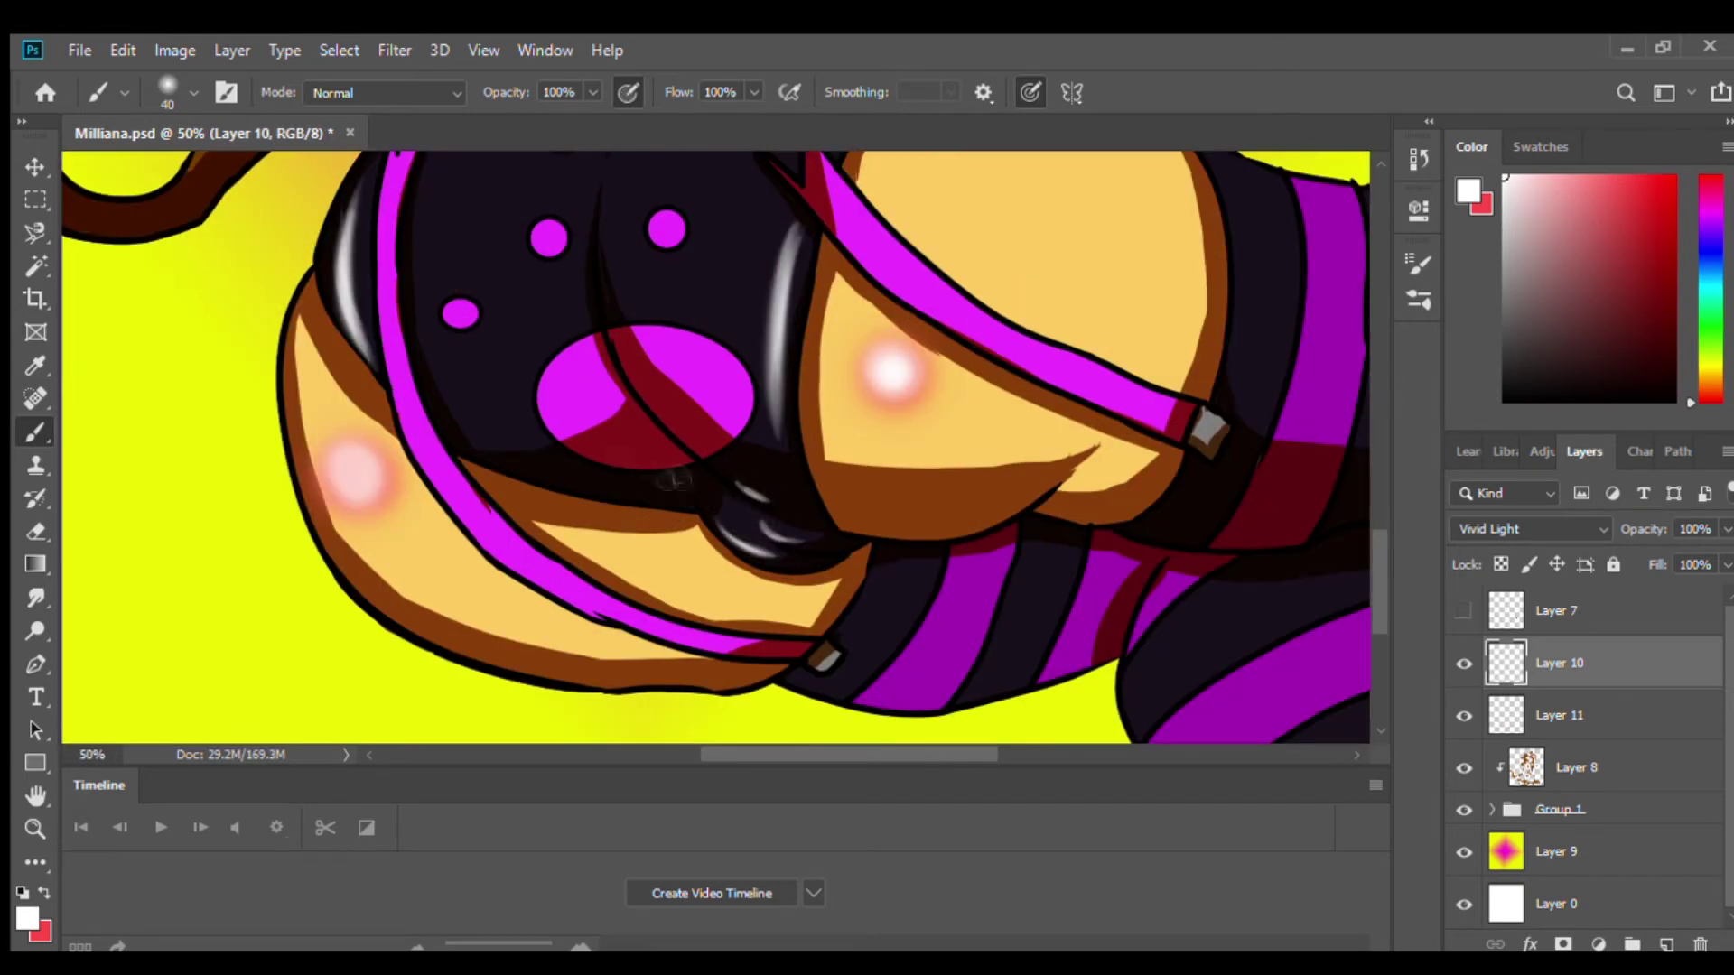
drag(790, 474, 790, 391)
scroll(790, 395, down, 1)
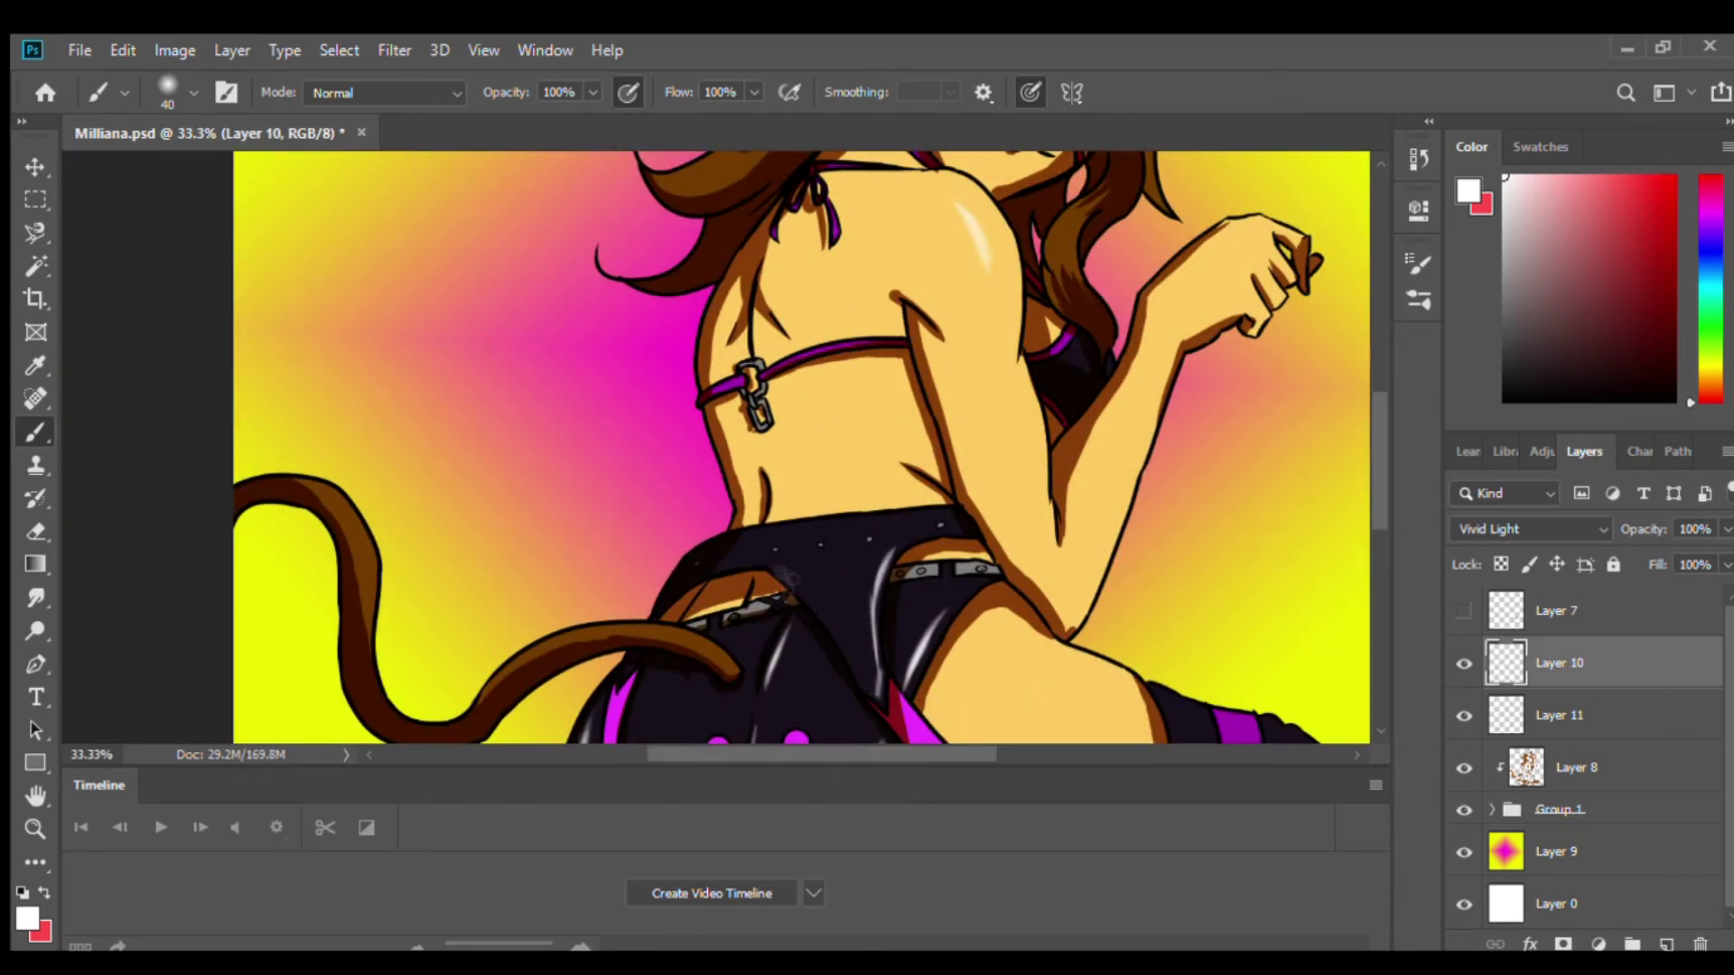
Highlight the waistband and its studs, the chain links and the stockings, enlarging the brush to size 50.
drag(786, 572, 827, 445)
key(bracketright)
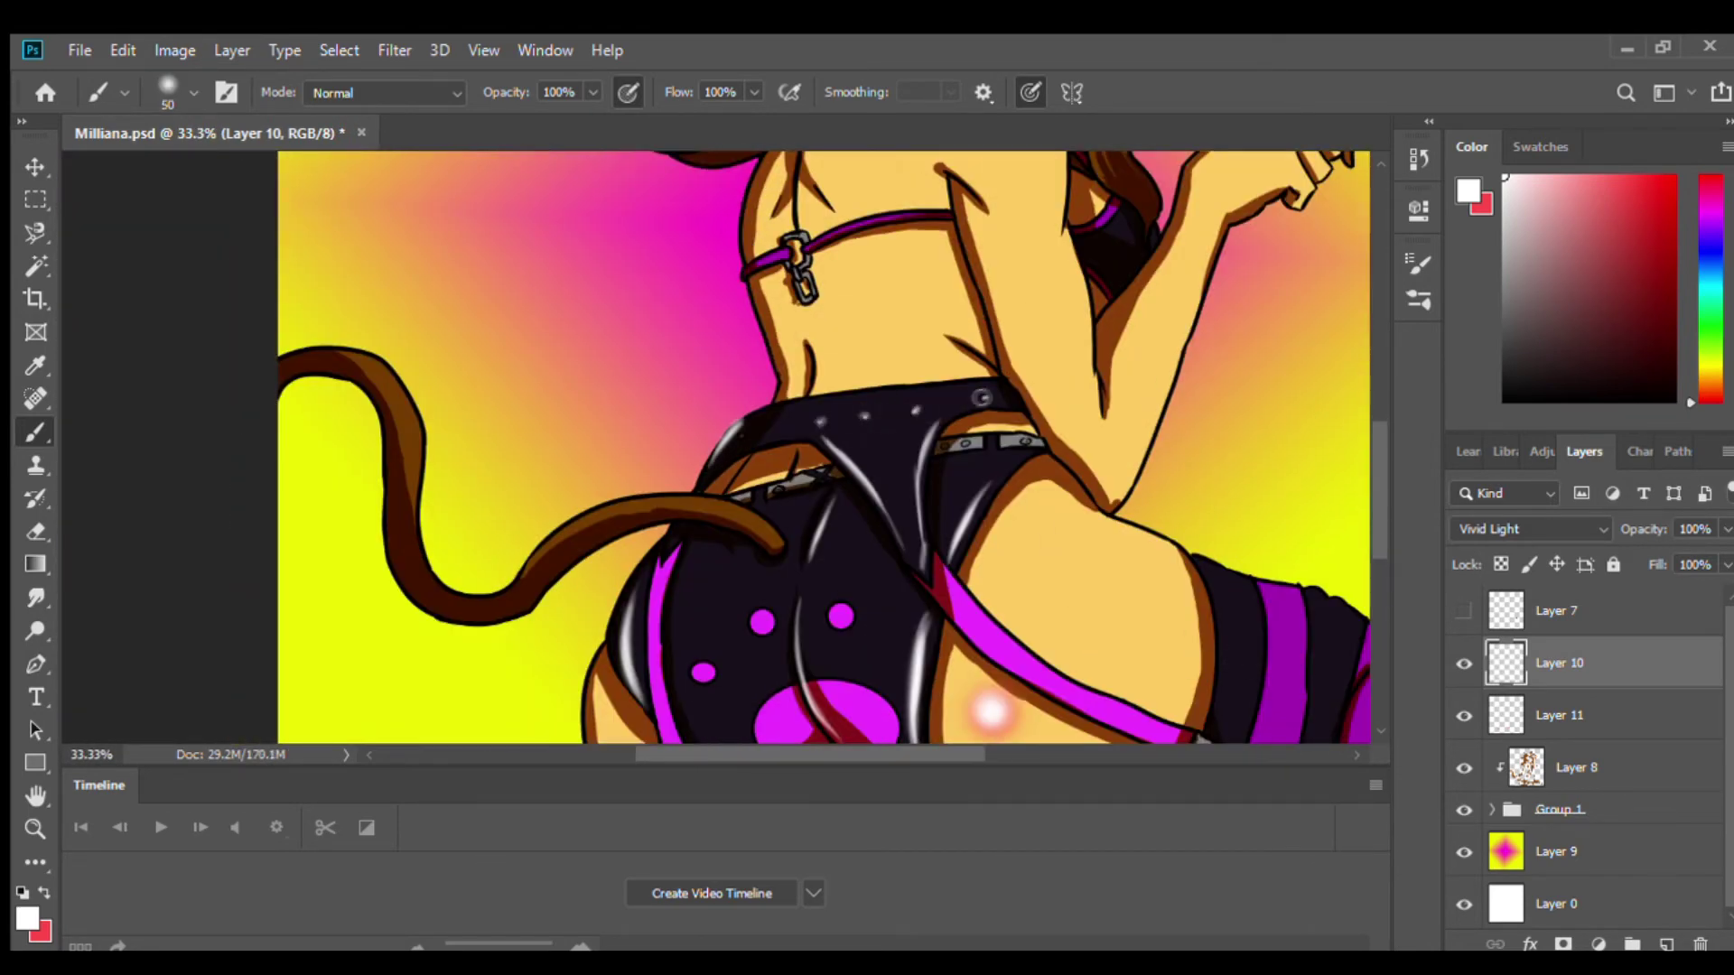
scroll(880, 316, down, 2)
scroll(881, 316, up, 3)
scroll(883, 318, down, 2)
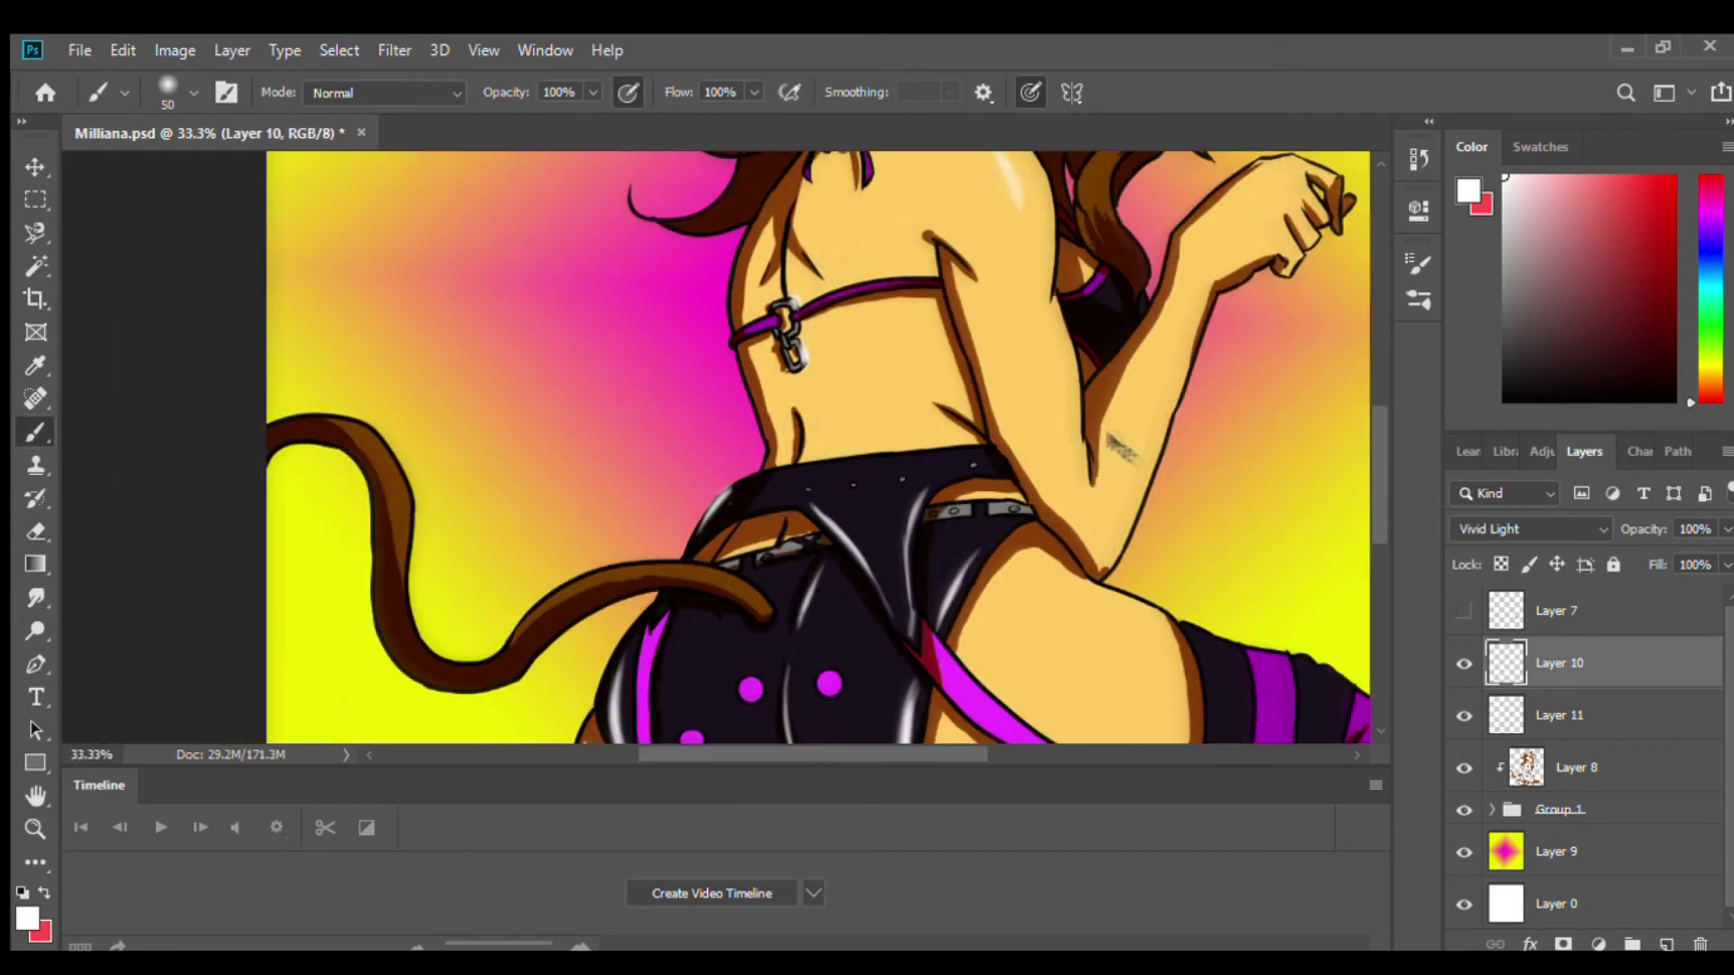
scroll(791, 377, down, 2)
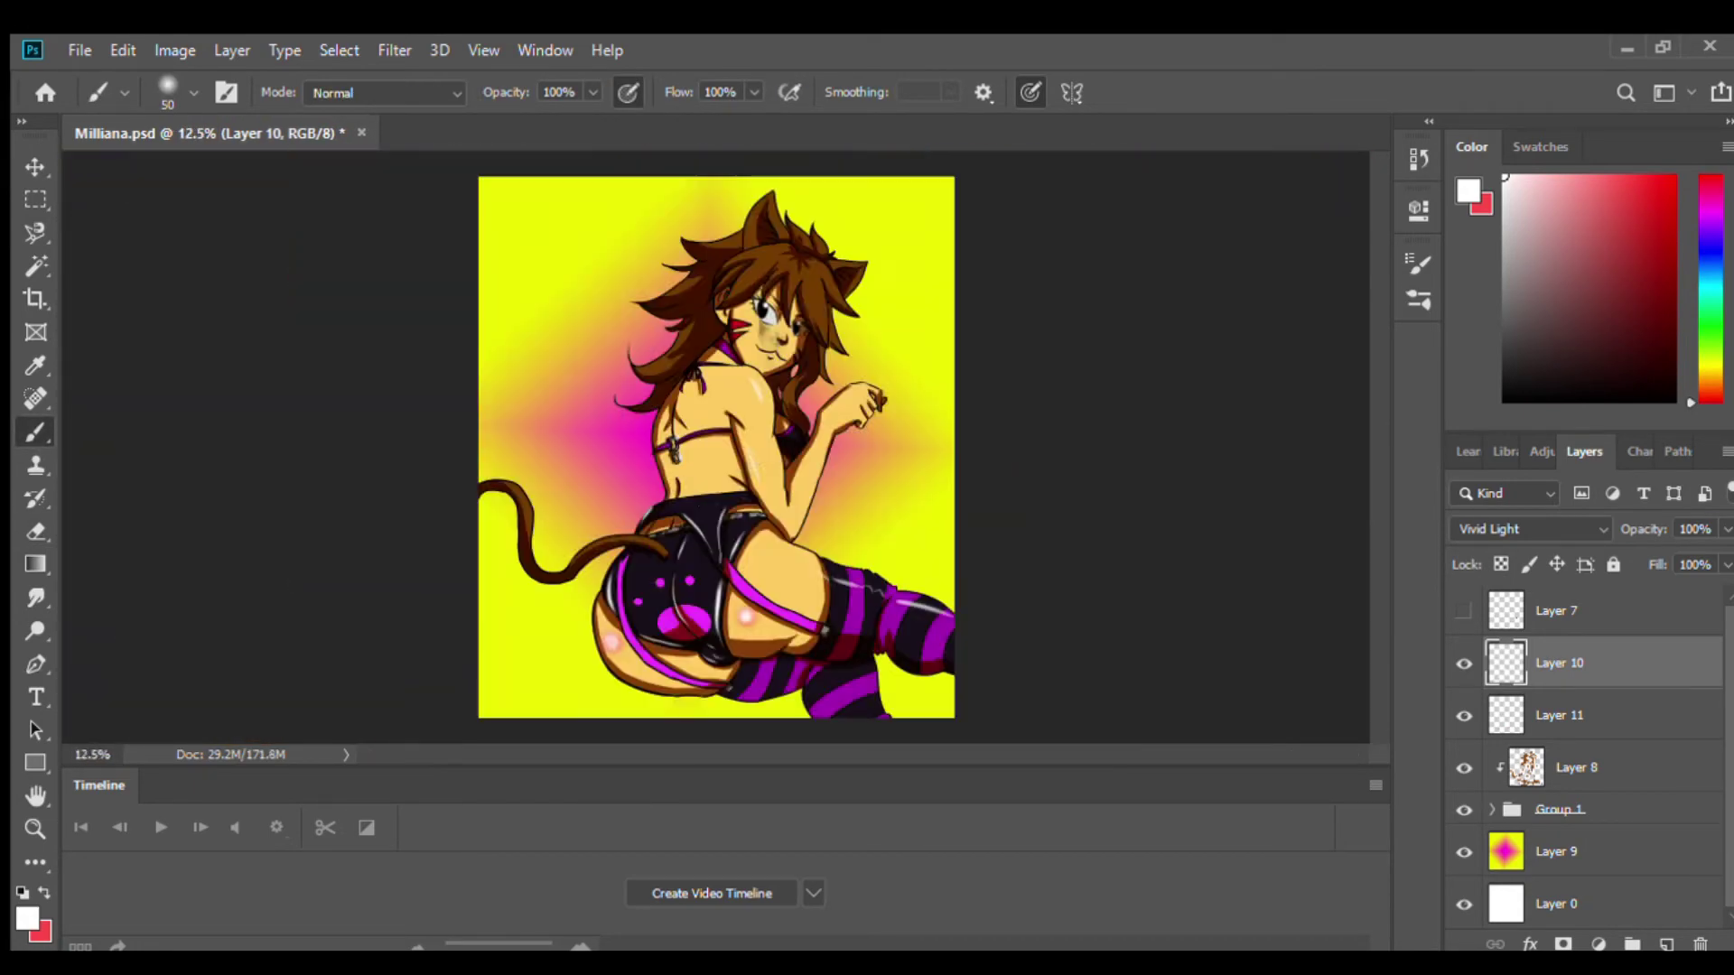
scroll(882, 550, up, 3)
scroll(882, 550, down, 2)
Shade the whites of both eyes softly with grey on Layer 8.
click(1524, 765)
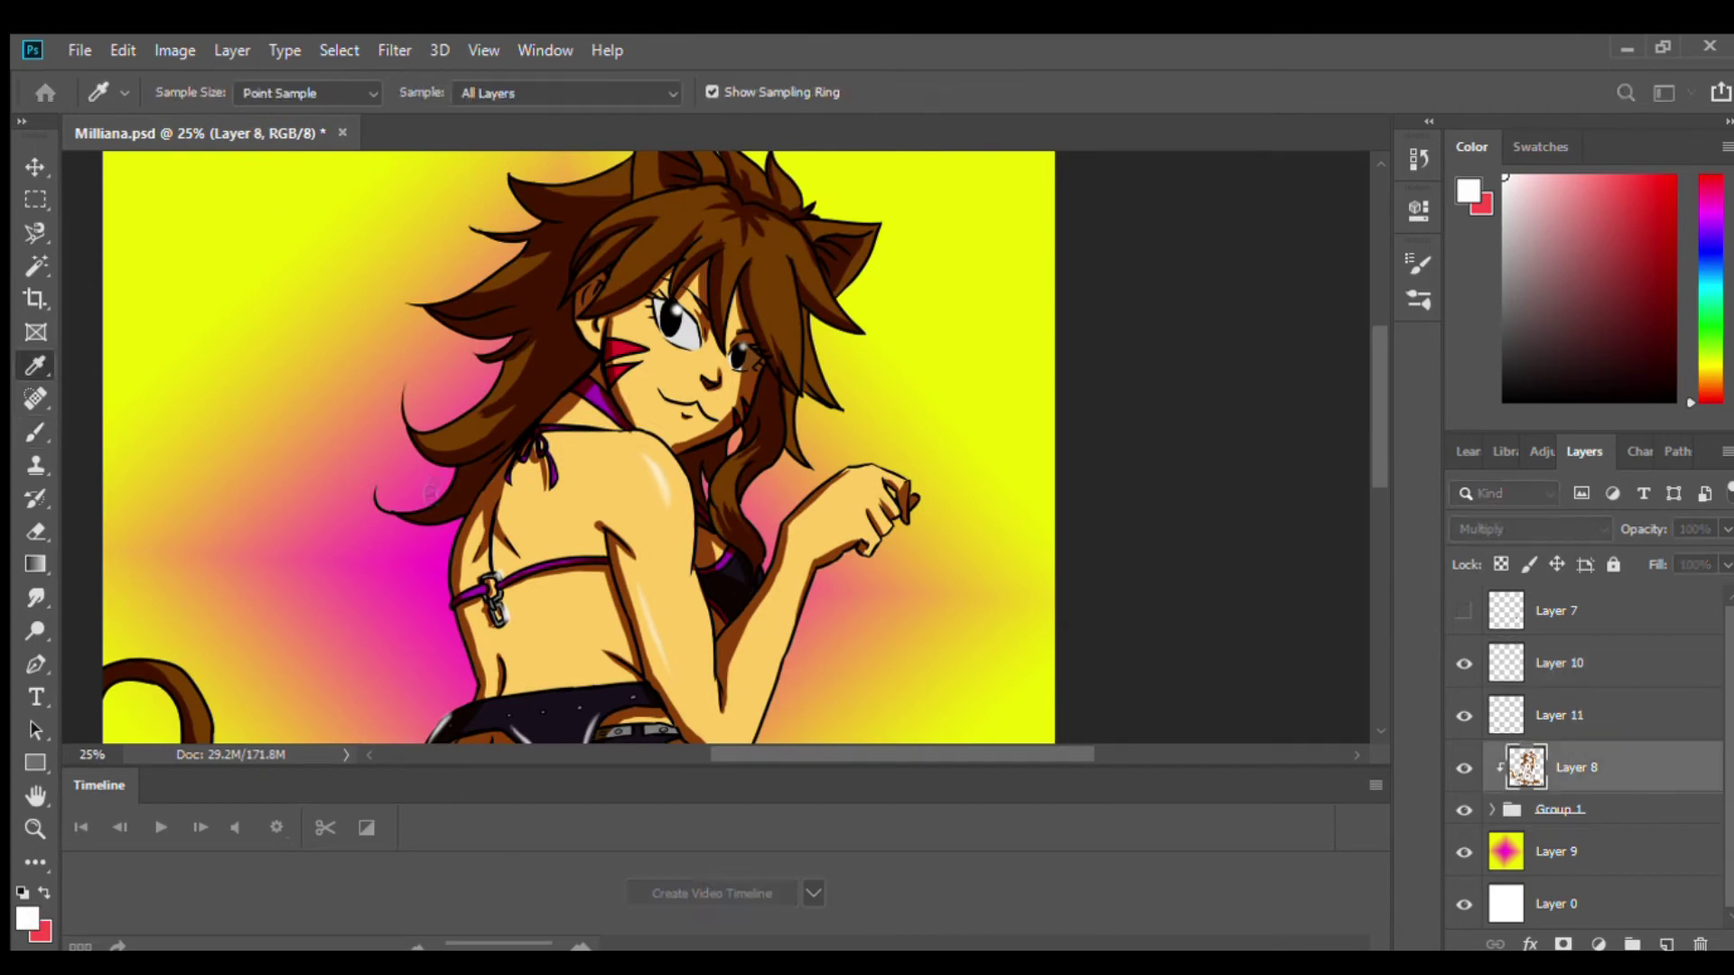
scroll(637, 443, up, 2)
scroll(907, 377, up, 1)
scroll(908, 377, down, 2)
Add a new layer above Layer 10, set it to Overlay and ready a hard white size 50 brush.
click(1559, 663)
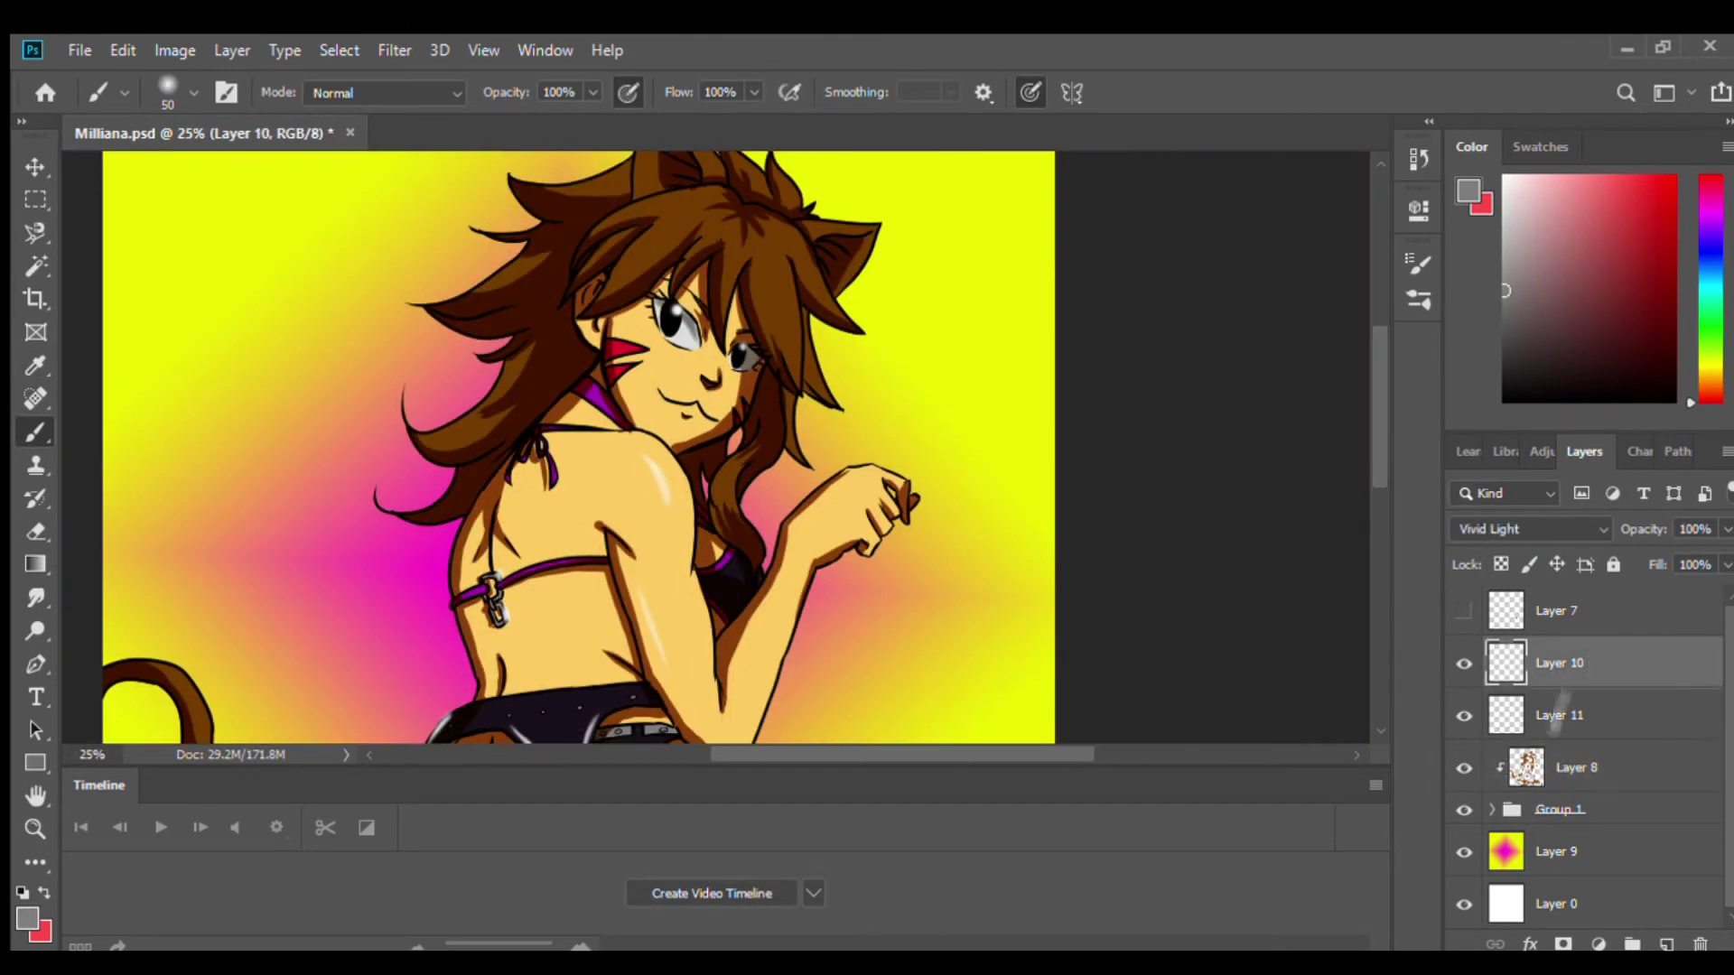
key(ctrl+shift+alt+n)
click(1526, 528)
scroll(1526, 529, down, 12)
scroll(704, 312, up, 2)
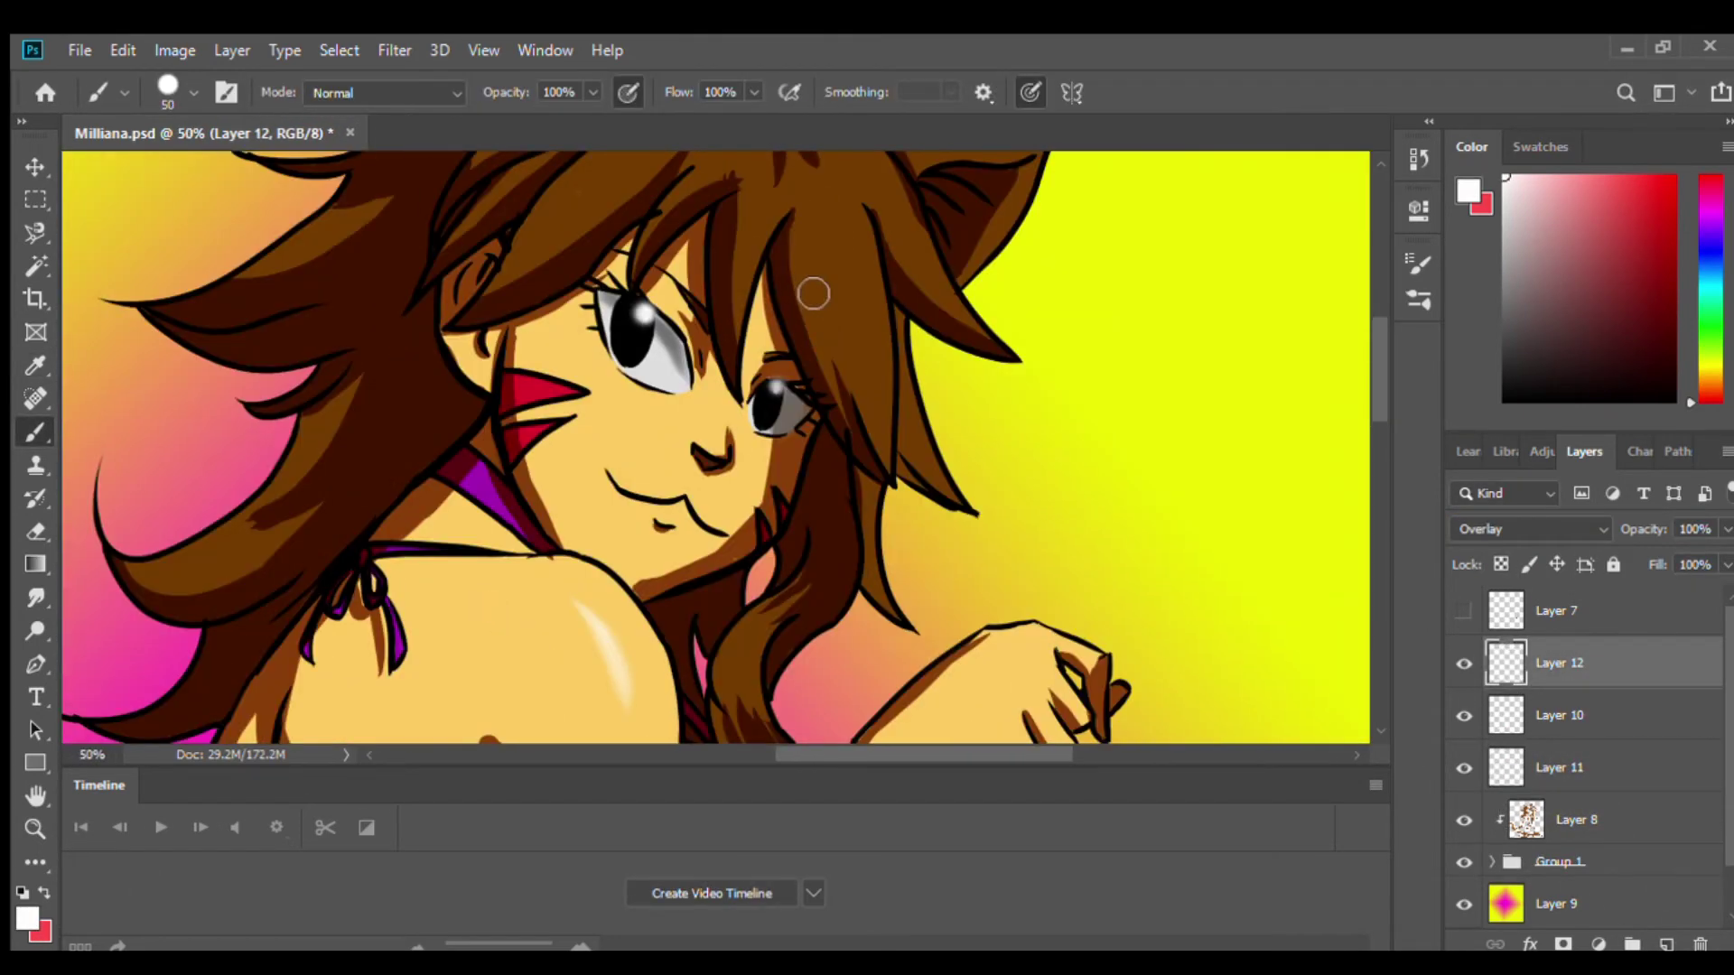
Undo the last stroke and paint small zigzag highlights across the hair bangs on Layer 12 with a size 25 brush.
key(ctrl+z)
key(bracketleft)
mouse_move(797, 257)
mouse_down()
mouse_move(862, 256)
mouse_move(818, 296)
mouse_move(872, 254)
mouse_up()
key(ctrl+z)
key(ctrl+z)
key(ctrl+minus)
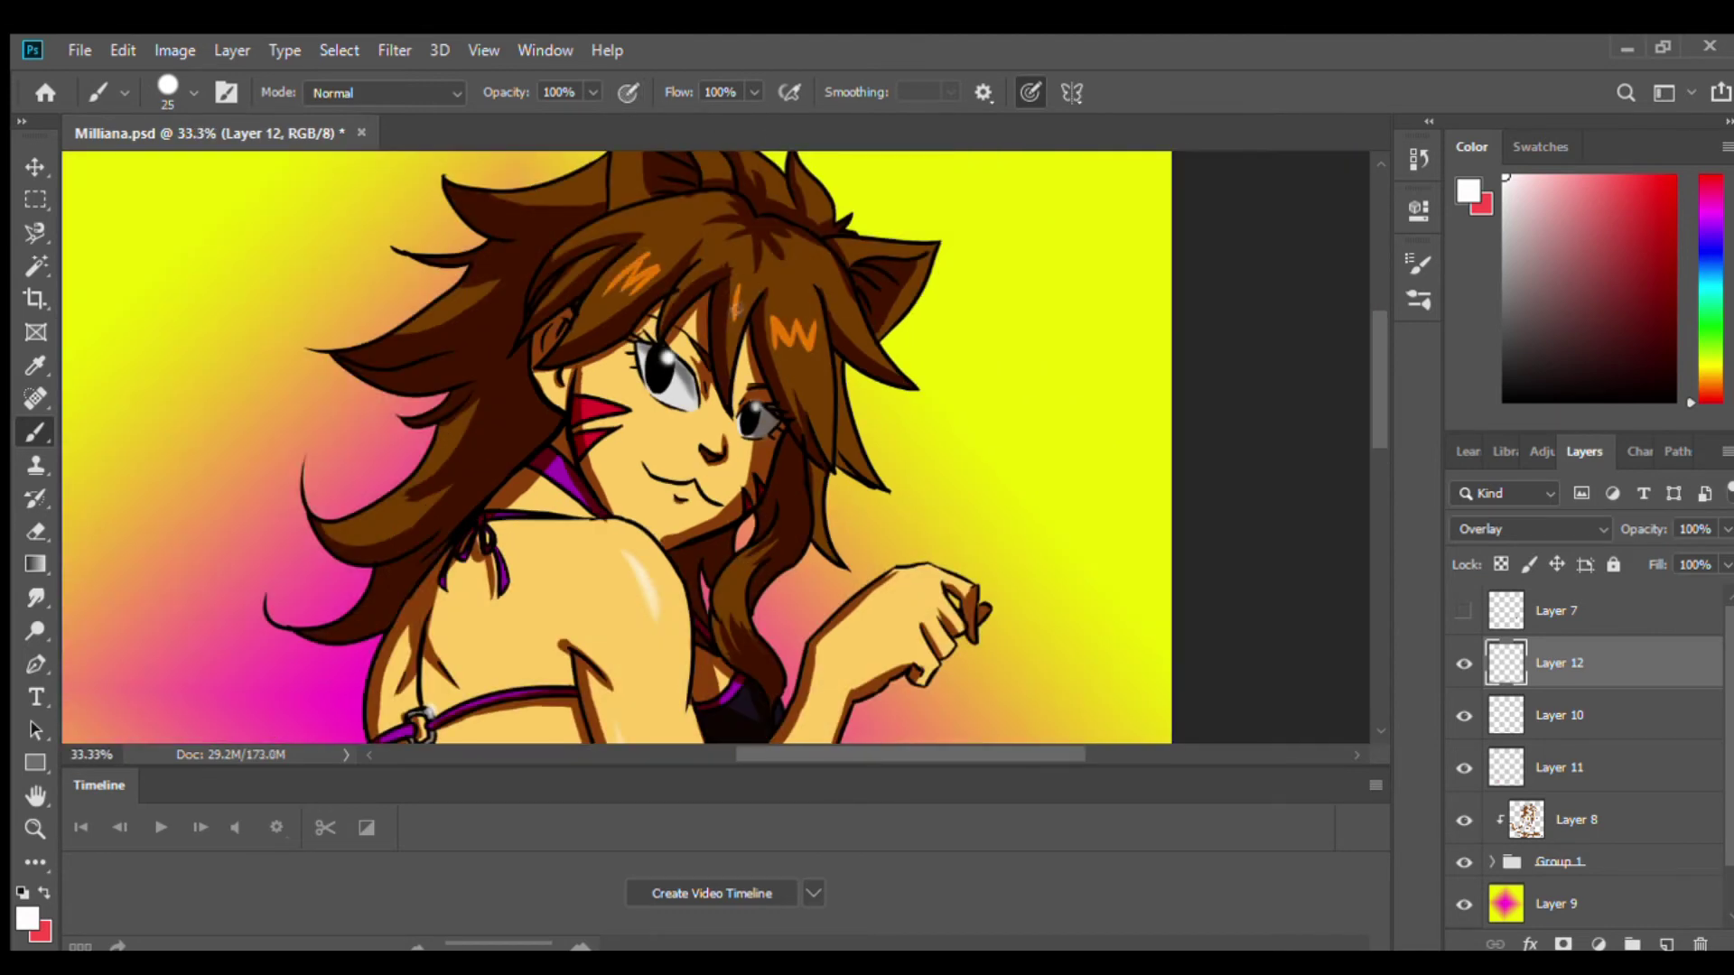
Move Layer 12 below Layers 10 and 11, clip it to Layer 8 and highlight the edges of the ears and hair.
key(ctrl+bracketleft)
scroll(713, 257, up, 3)
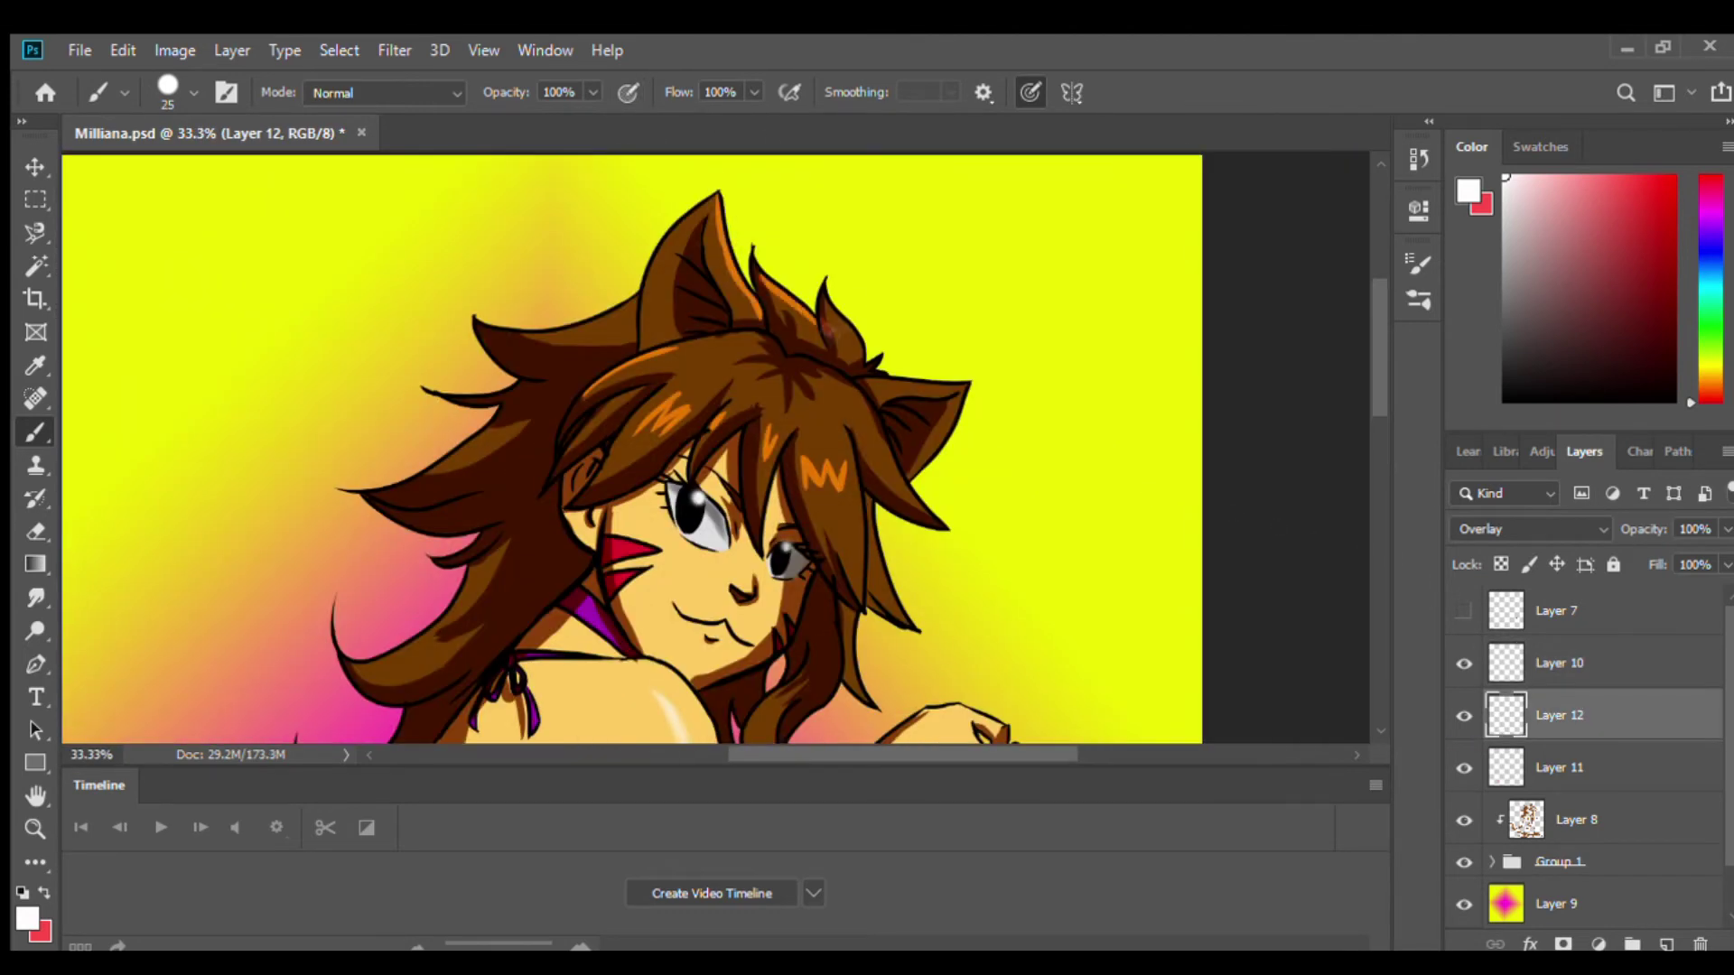
drag(894, 402, 1101, 307)
key(ctrl+bracketleft)
alt+click(1579, 793)
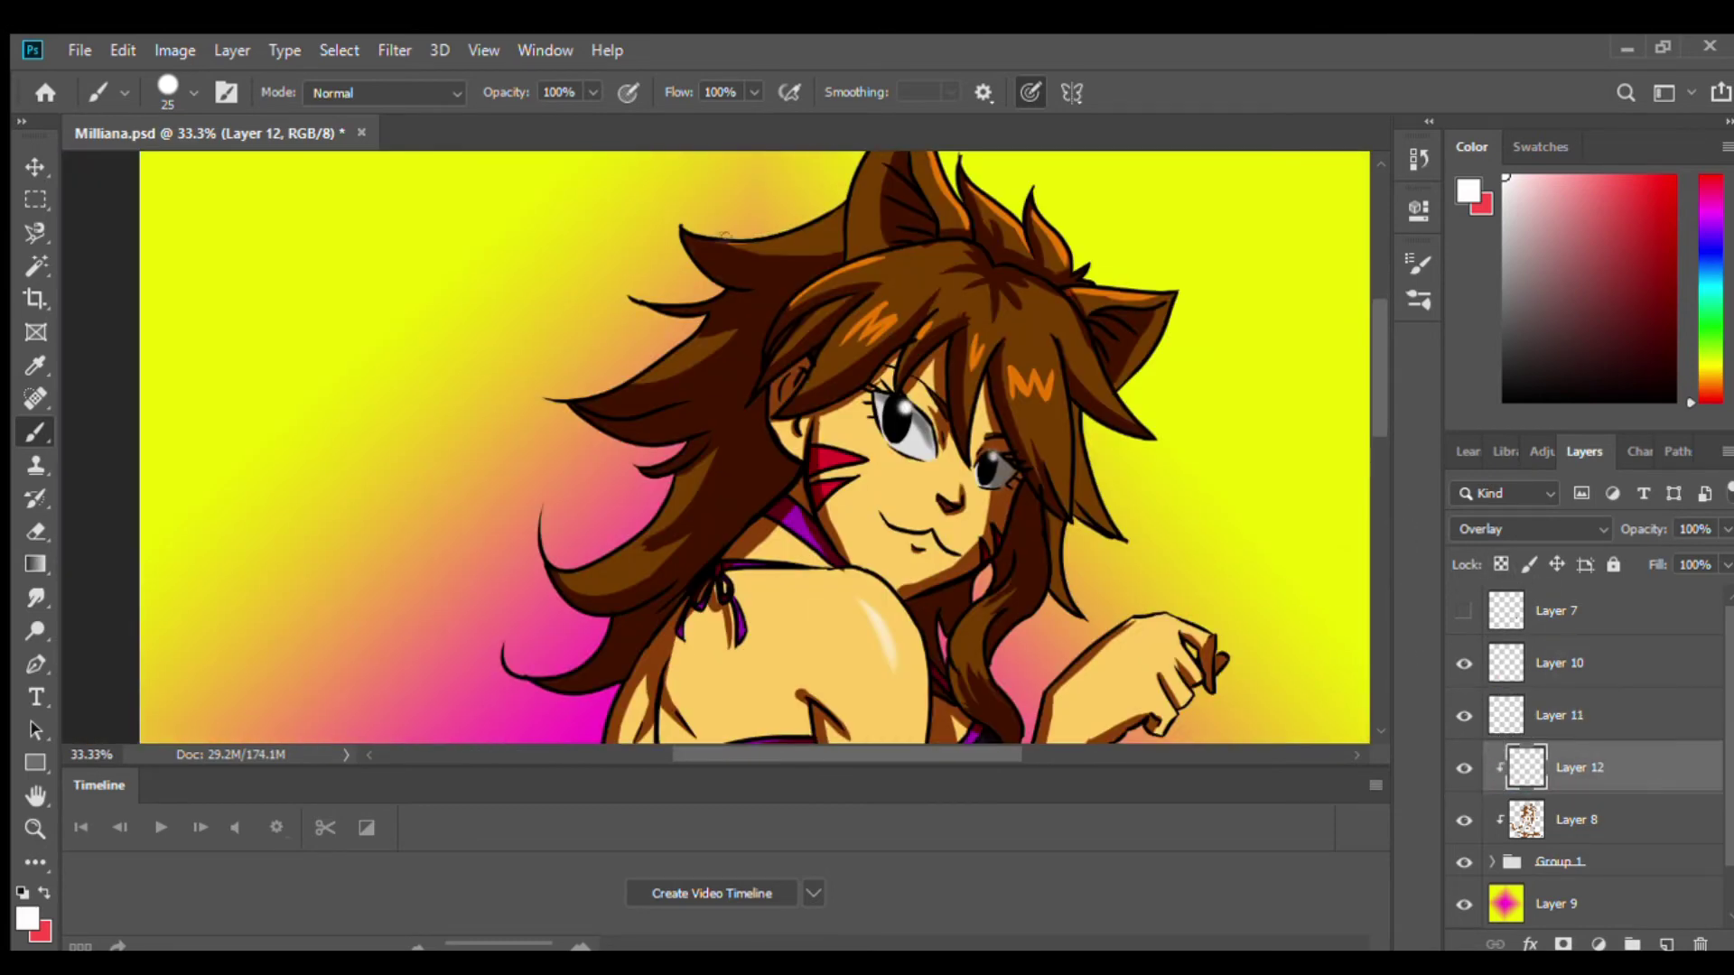
key(ctrl+minus)
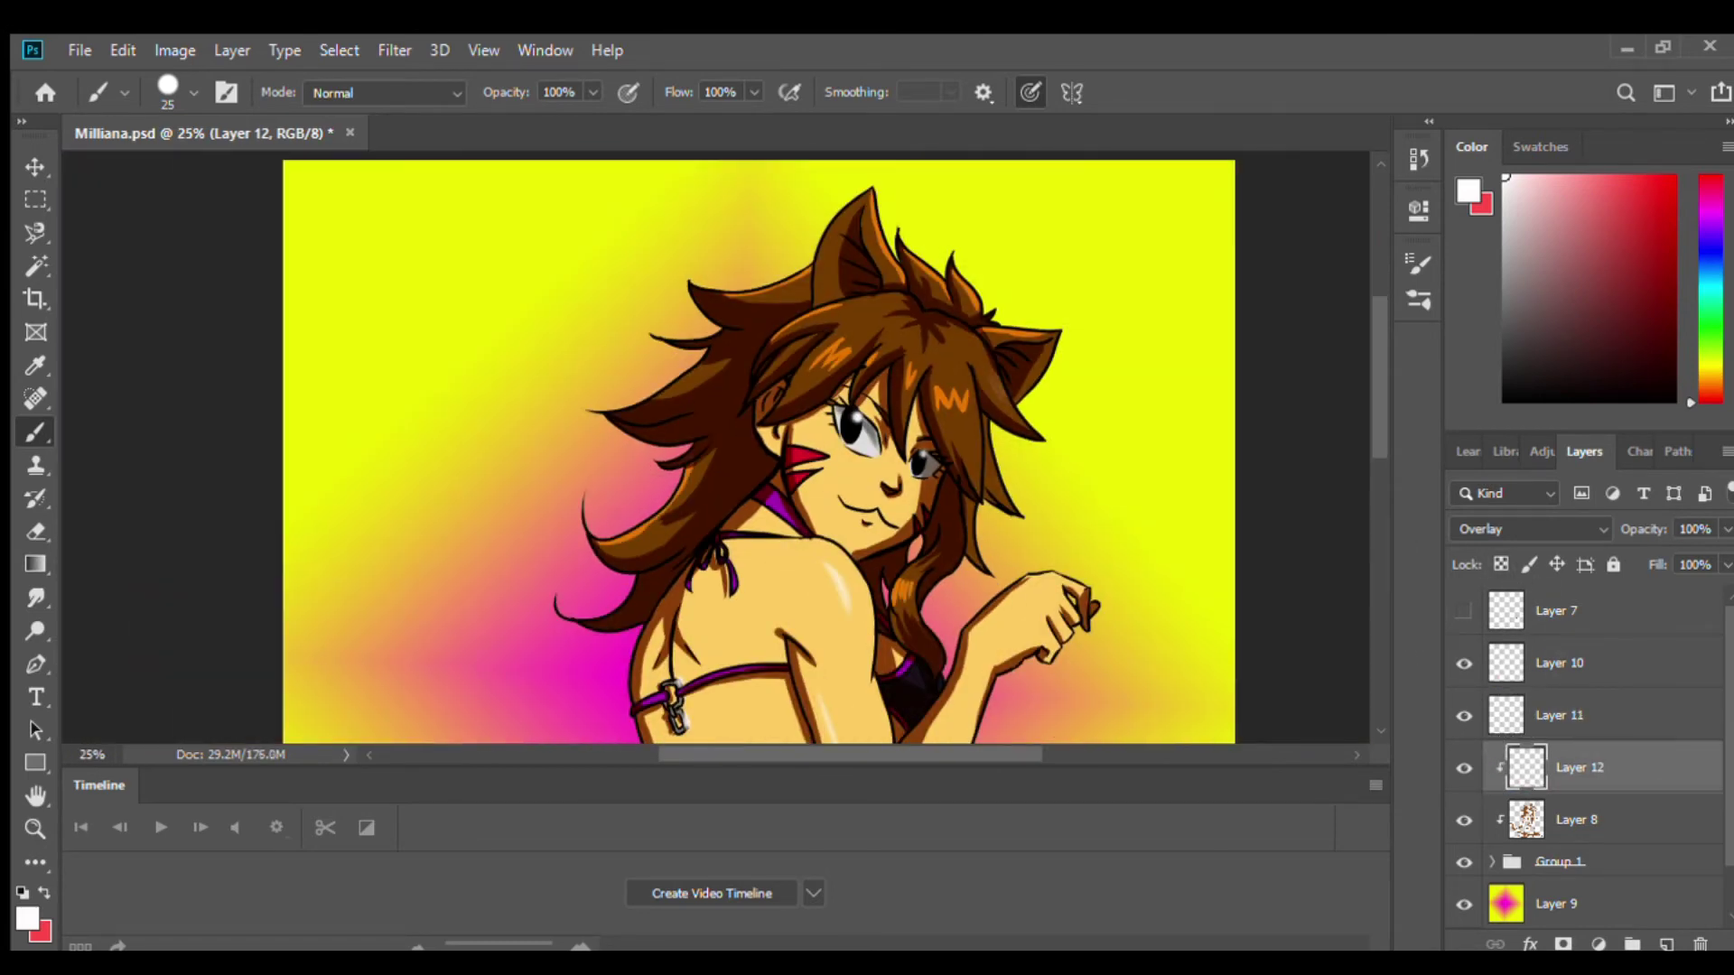
Add a Multiply layer directly above the background gradient, beneath Group 1, with a black size 60 brush ready.
key(ctrl+minus)
click(1589, 715)
ctrl+click(1666, 944)
alt+click(438, 618)
key(shift+alt+m)
drag(722, 542, 758, 365)
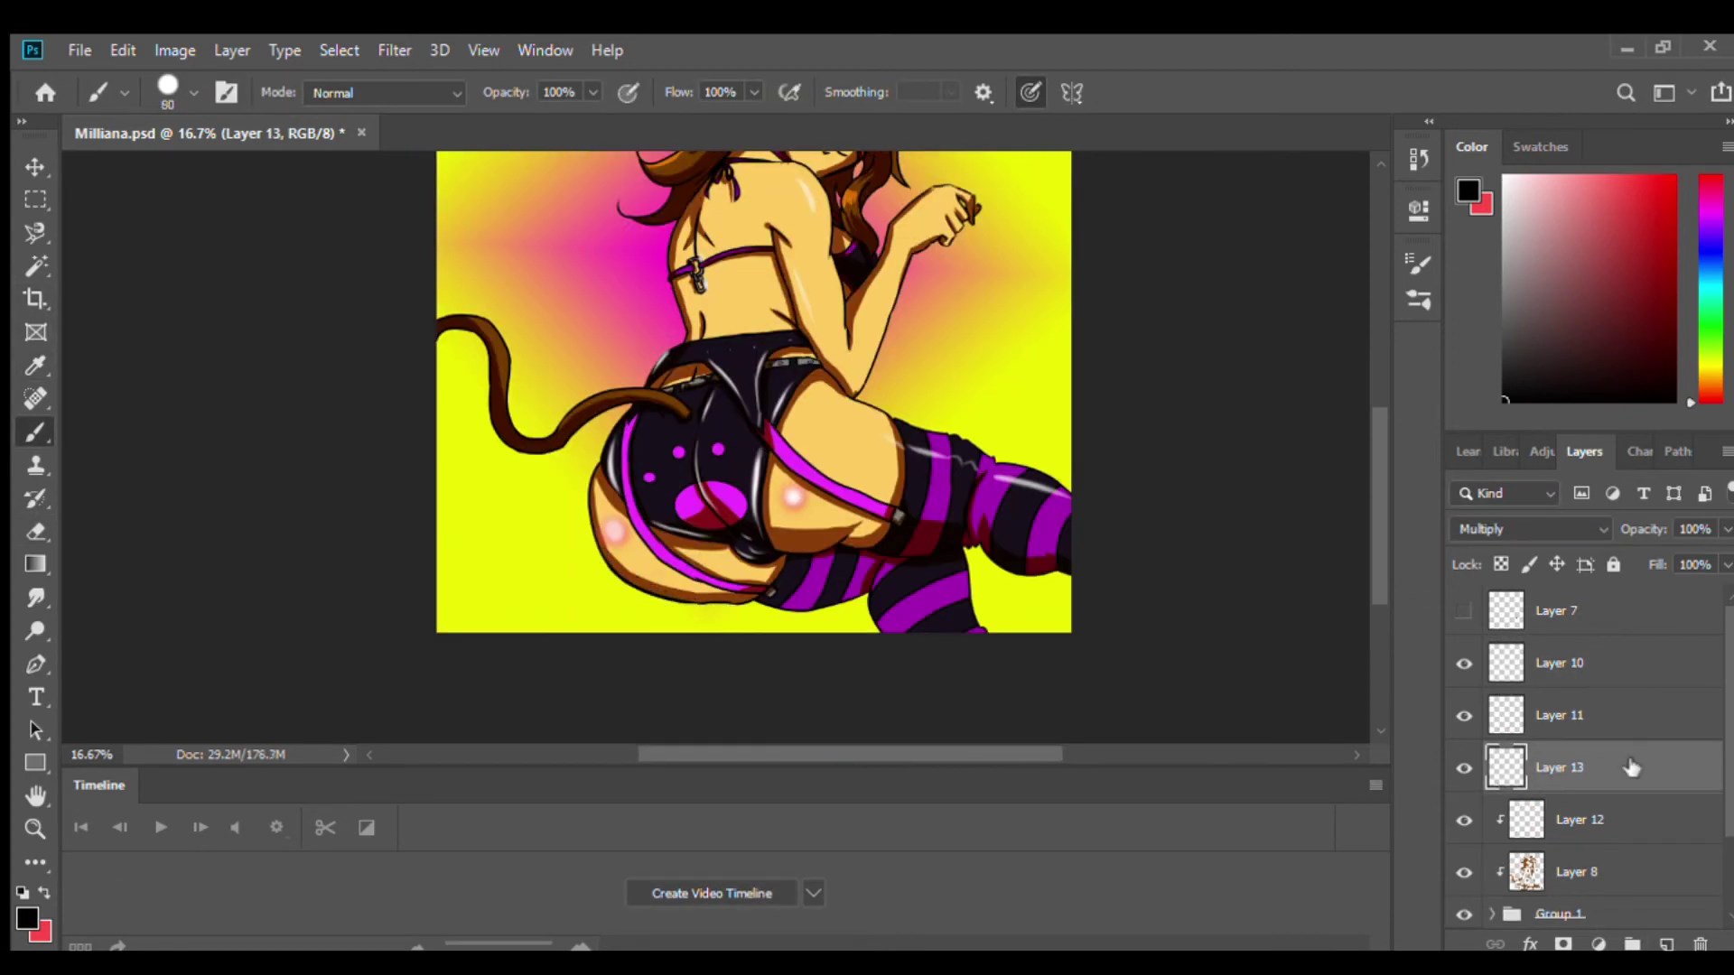
drag(1631, 766, 1616, 930)
Paint a black ground shadow beneath the hips and legs with a wavy tail shadow, and smudge it soft.
mouse_move(600, 551)
mouse_down()
mouse_move(668, 609)
mouse_move(875, 623)
mouse_move(759, 627)
mouse_move(587, 551)
mouse_move(442, 601)
mouse_move(686, 628)
mouse_up()
key(r)
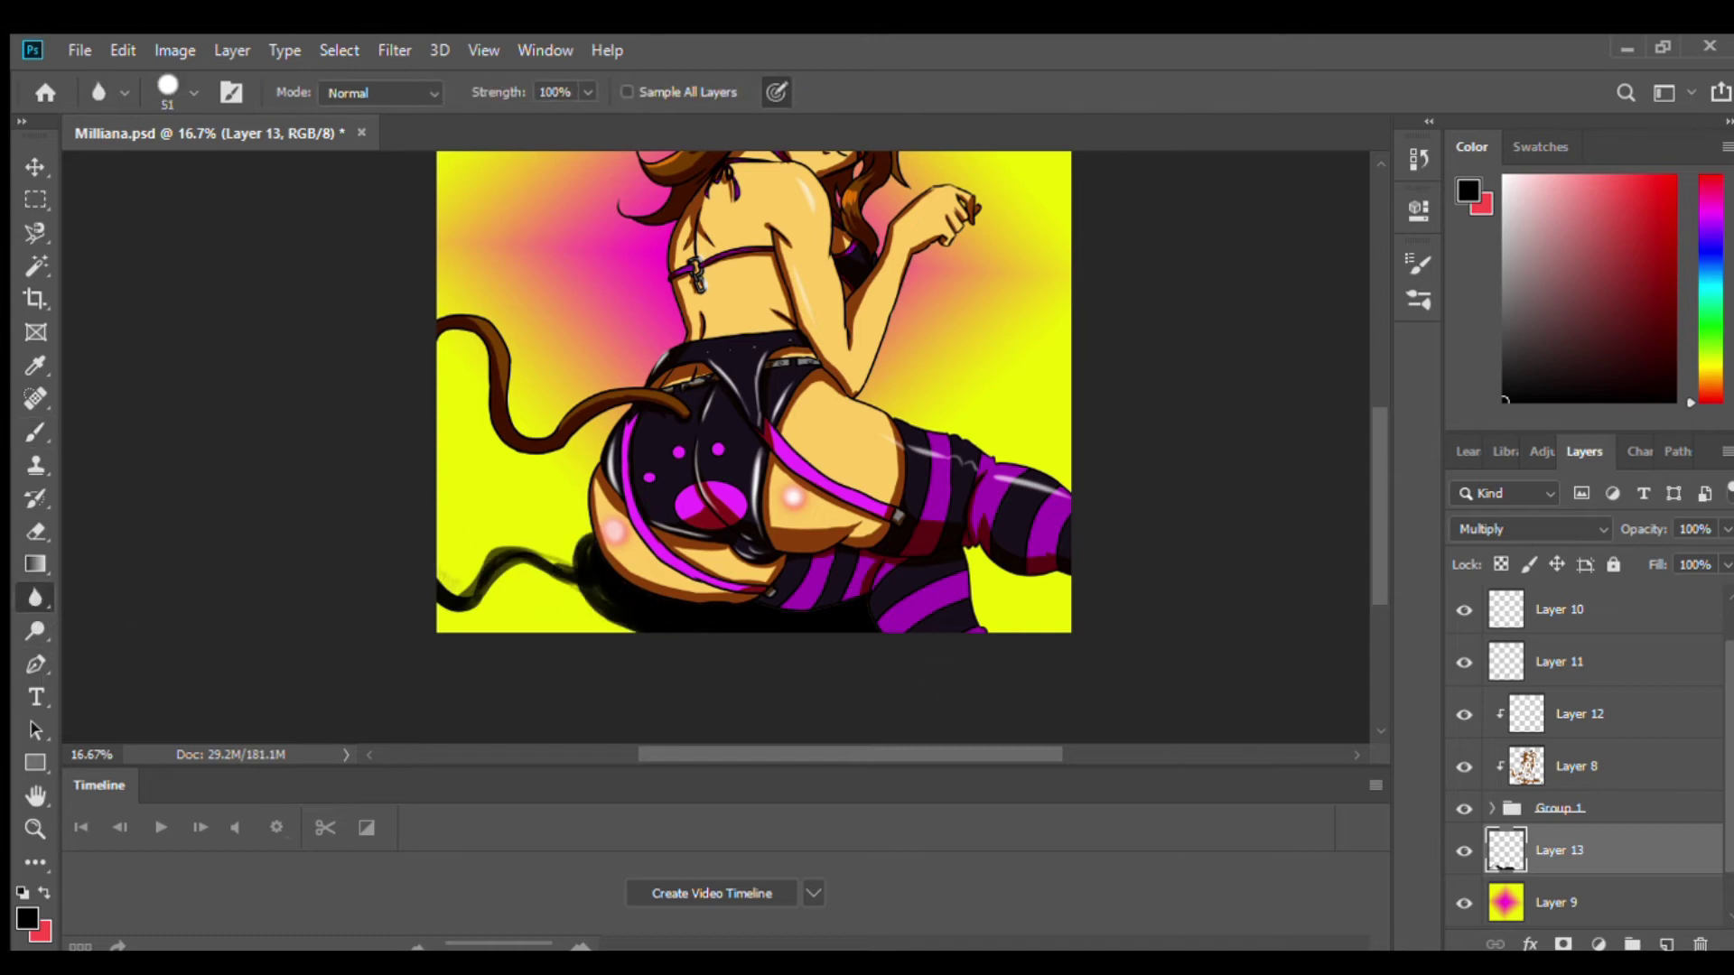
key(shift+r)
key(shift+r)
mouse_move(443, 605)
mouse_down()
mouse_move(559, 551)
mouse_move(686, 632)
mouse_up()
Set the shadow layer's opacity to 76% and darken the ground shadow under the tail and hips with more black strokes.
key(7)
key(6)
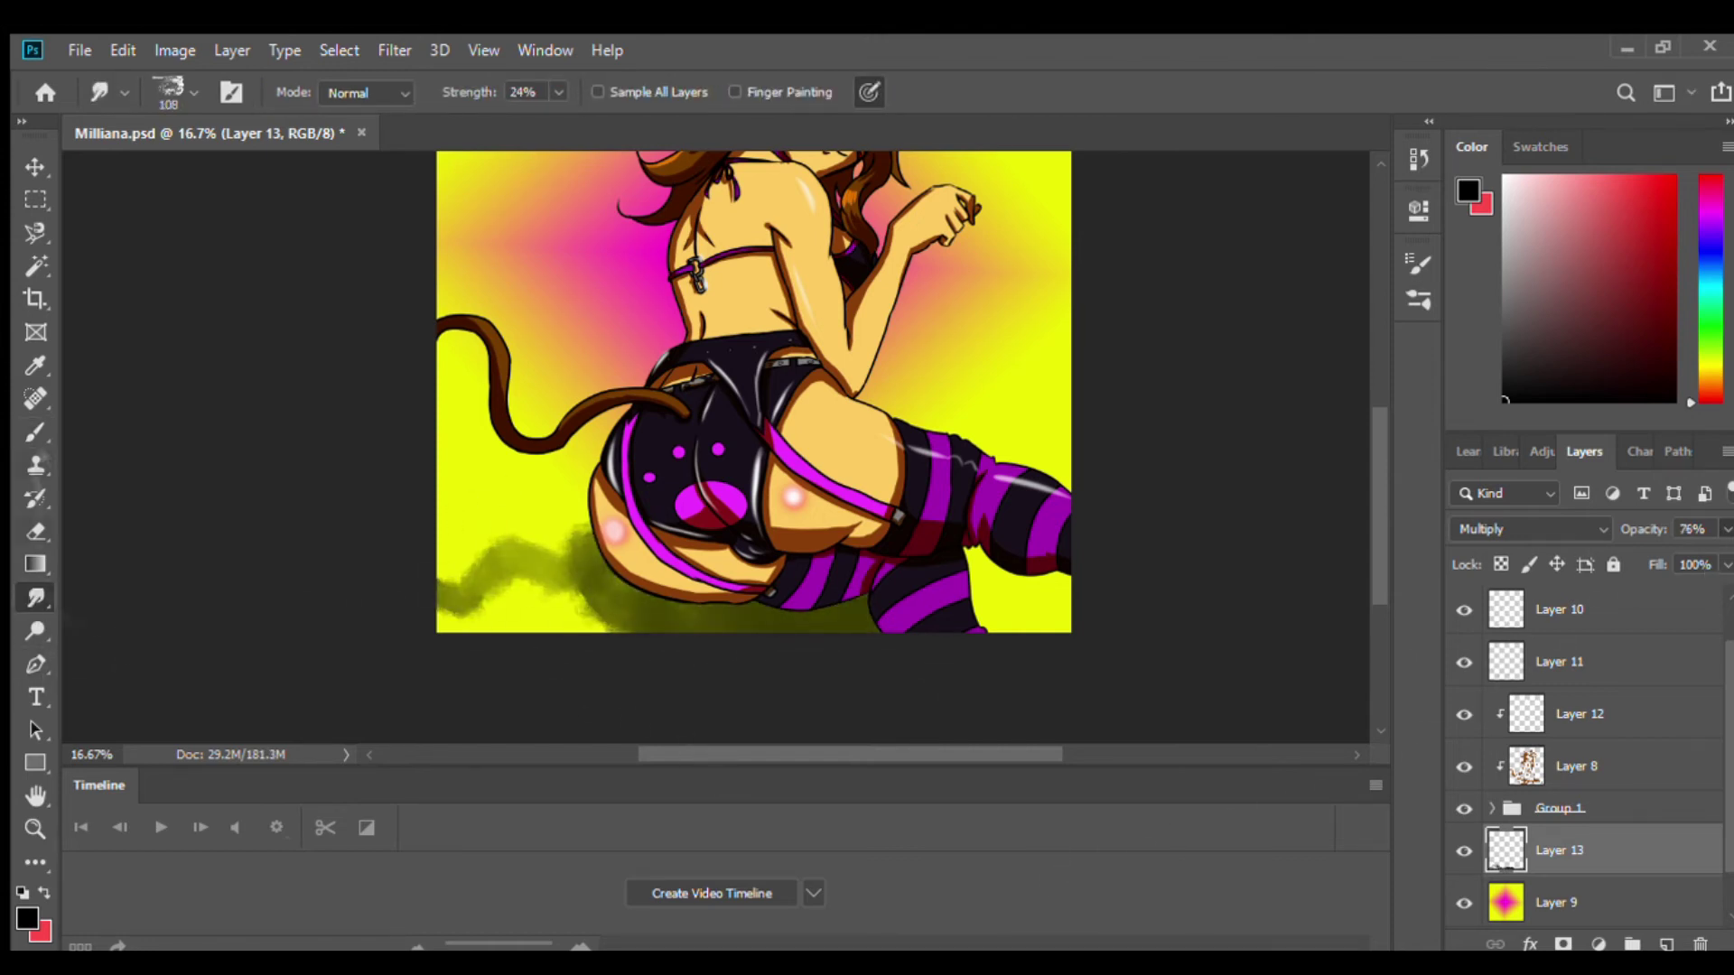
key(b)
mouse_move(442, 623)
mouse_down()
mouse_move(519, 569)
mouse_move(533, 673)
mouse_move(542, 578)
mouse_move(713, 623)
mouse_move(582, 537)
mouse_move(686, 642)
mouse_up()
key(r)
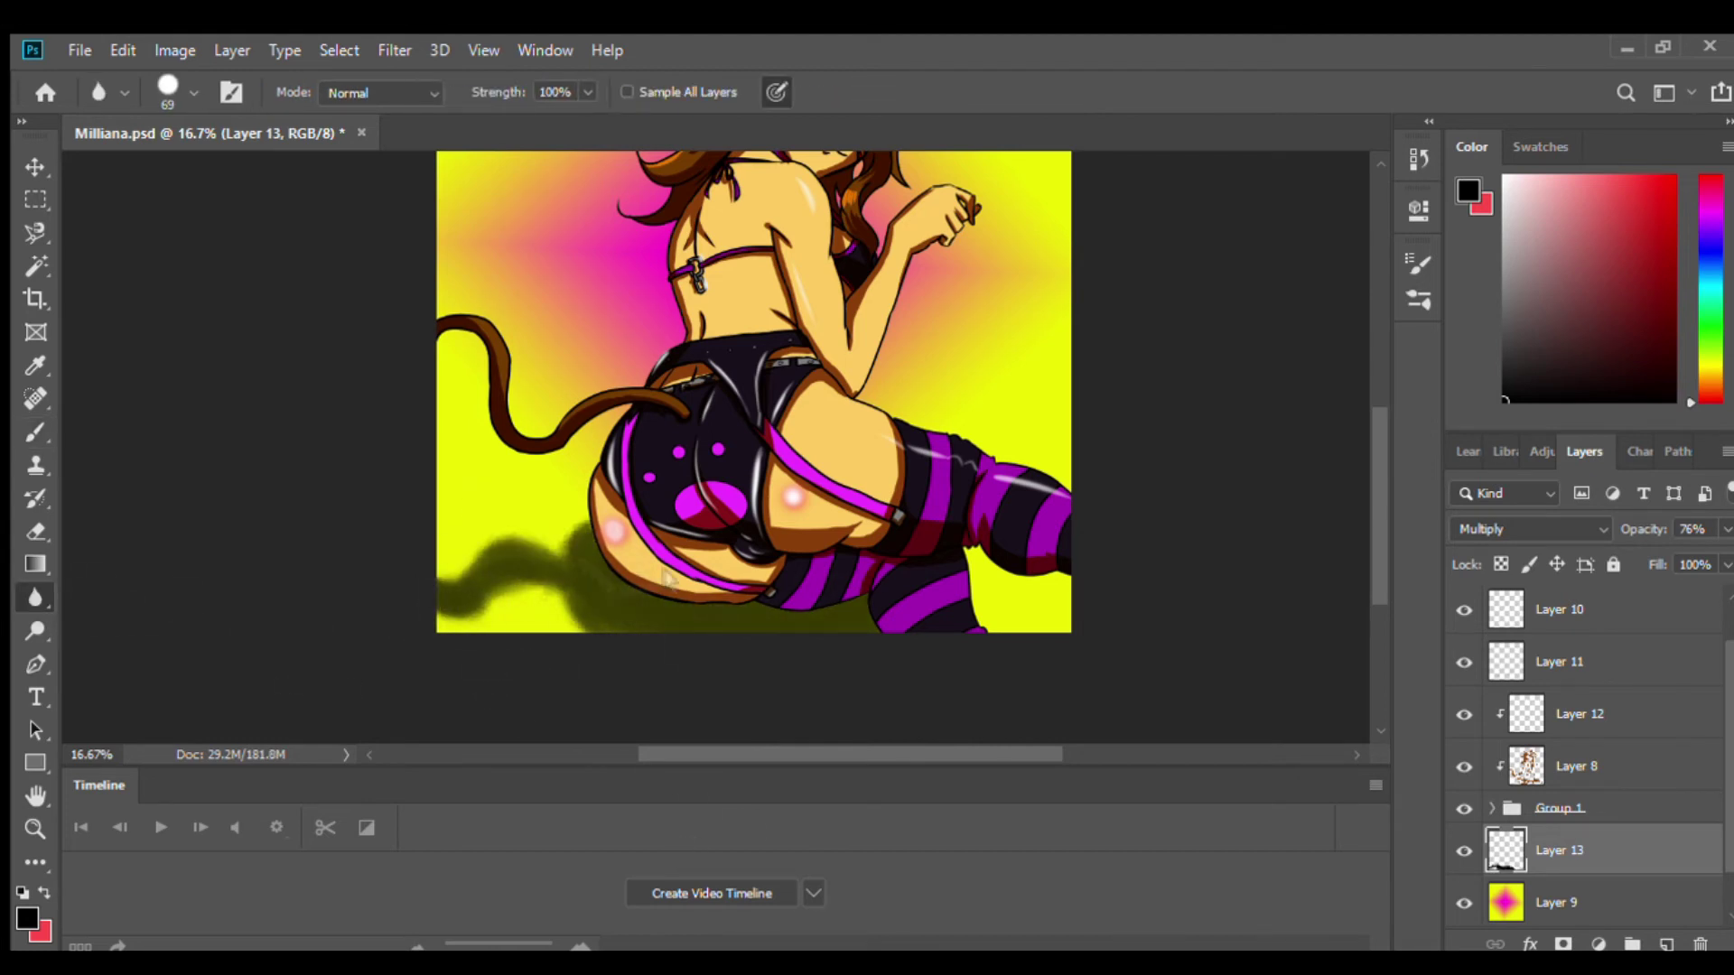